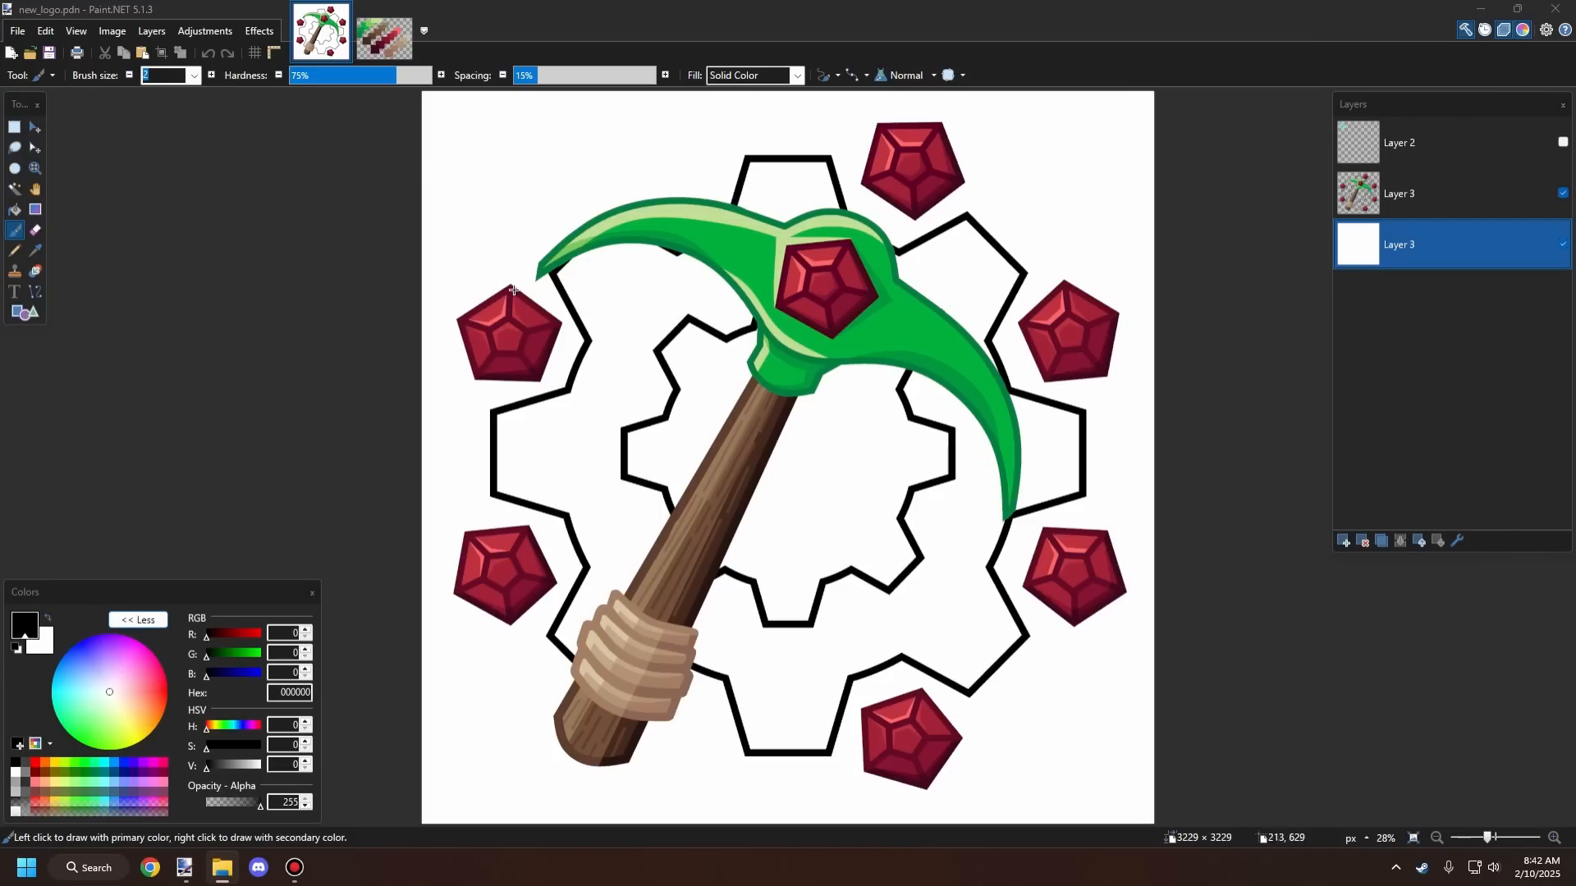
scroll(599, 363, down, 3)
scroll(634, 380, up, 4)
scroll(648, 328, up, 1)
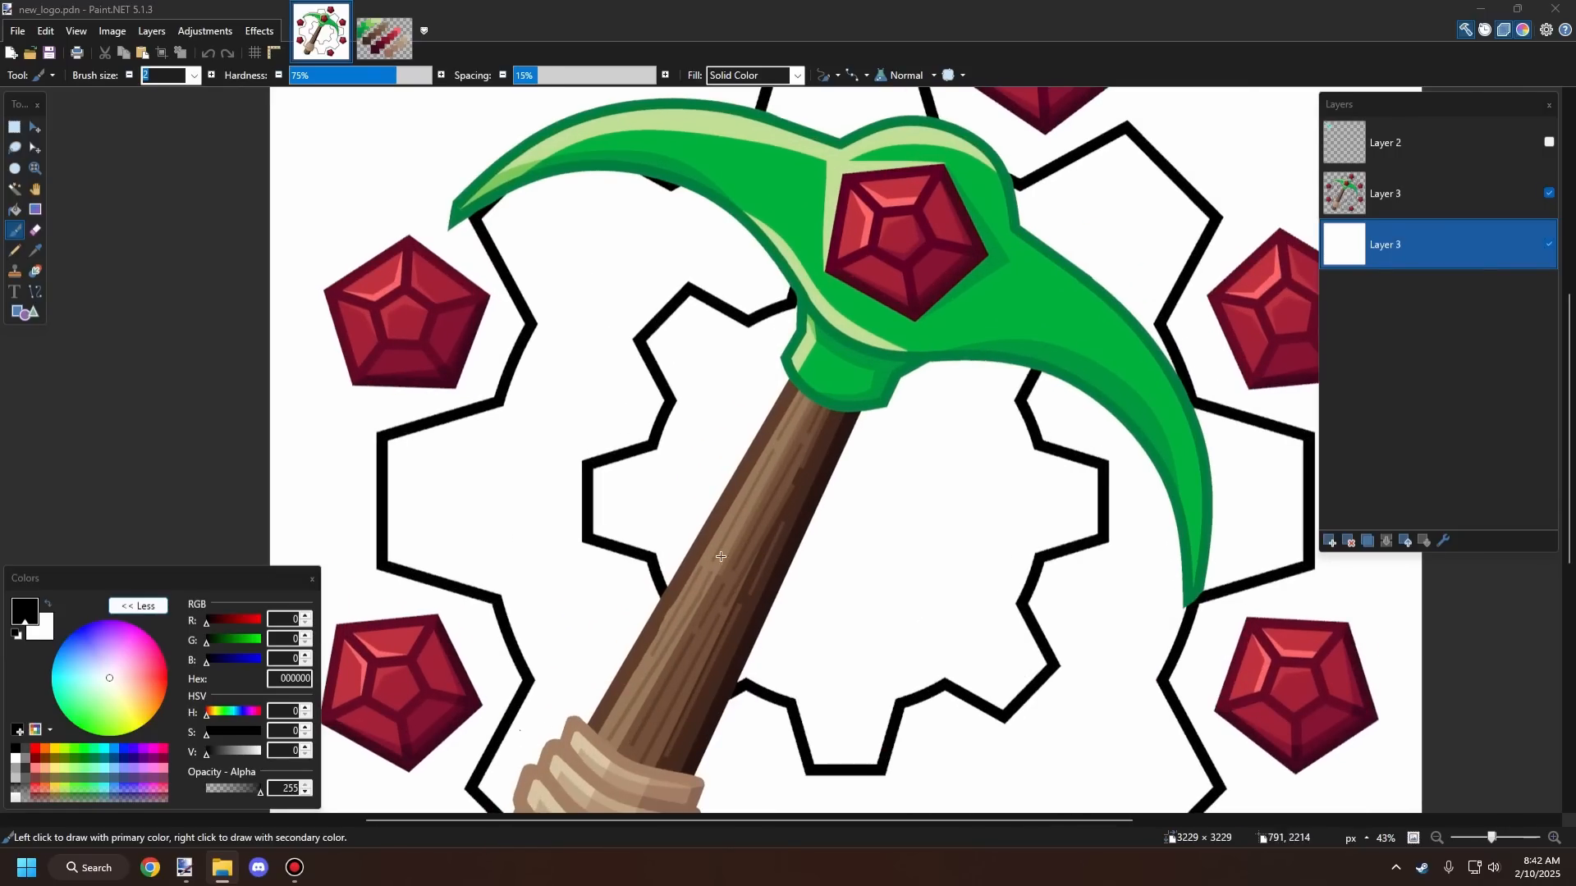
scroll(697, 349, down, 2)
scroll(693, 343, up, 1)
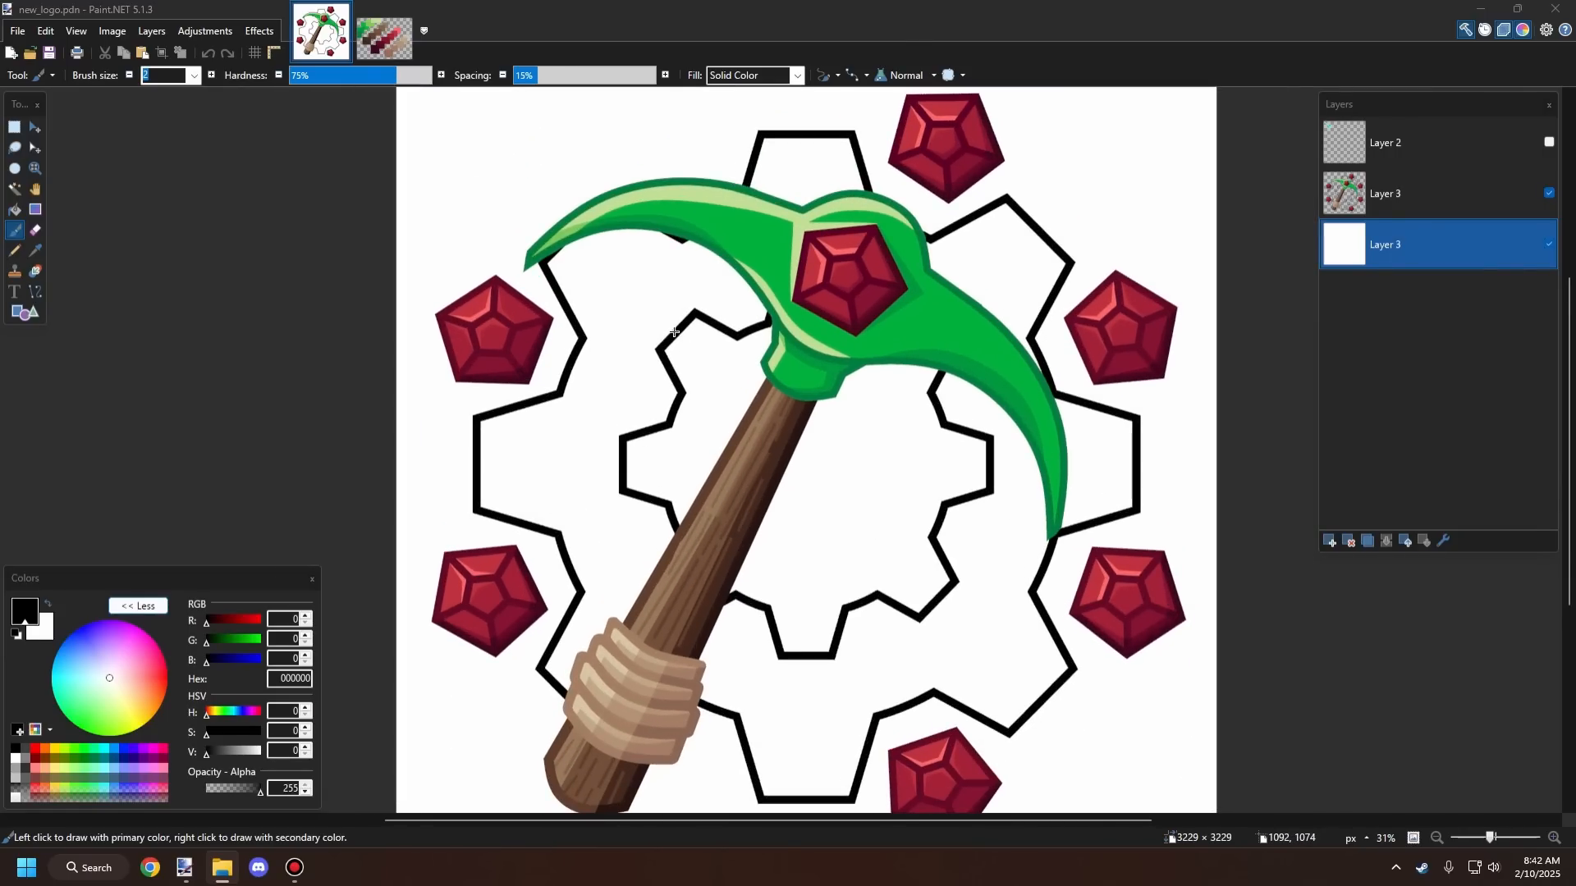
scroll(674, 331, down, 3)
scroll(672, 185, up, 4)
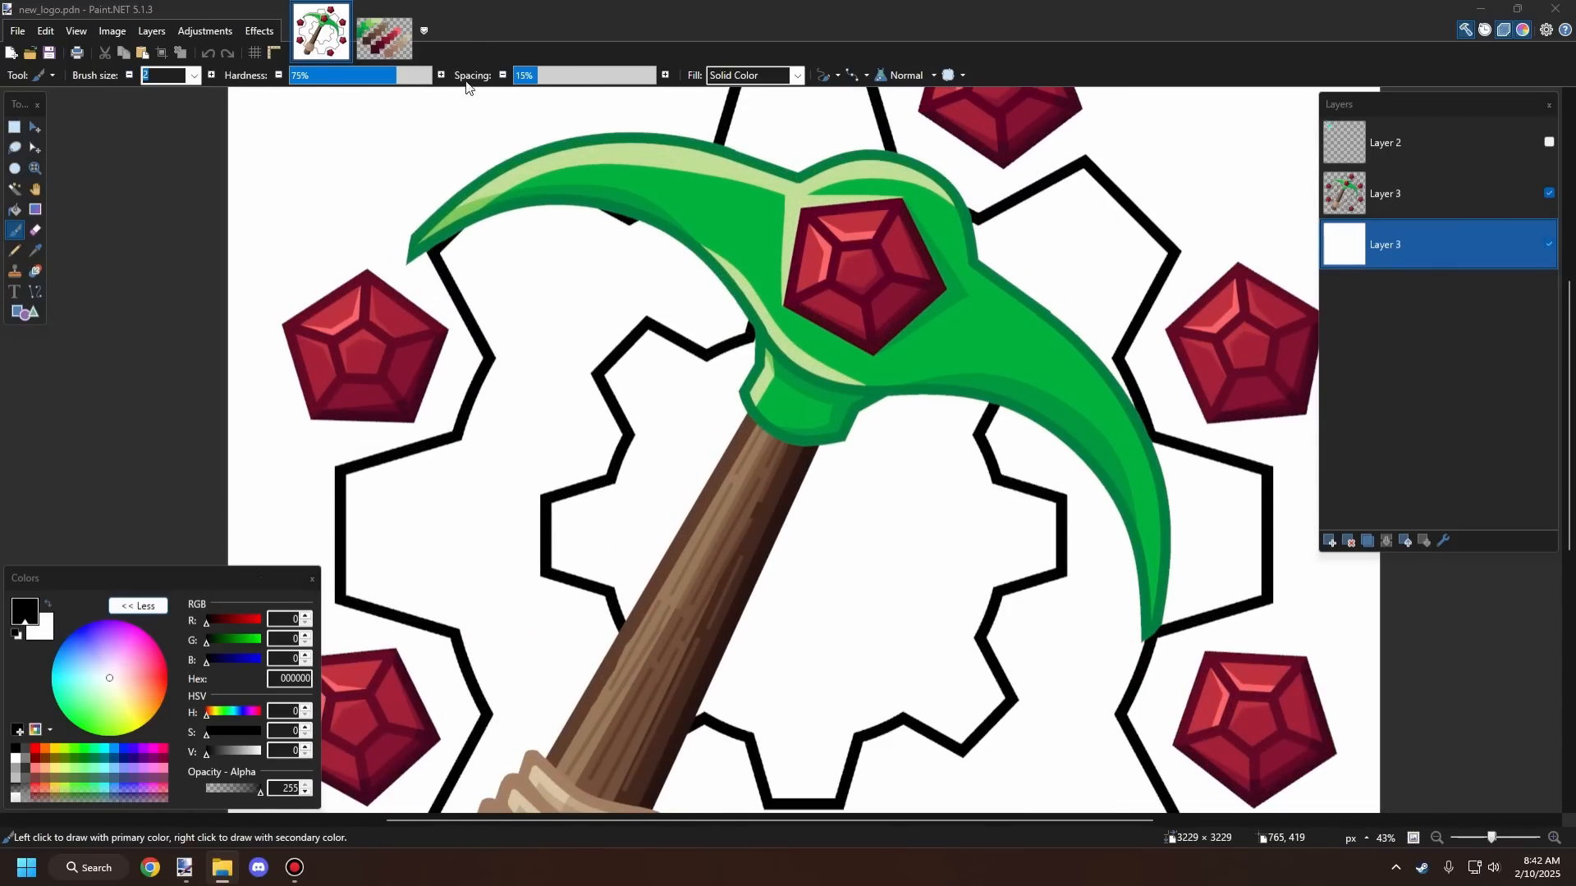
Step: Switch to the pallet image and extend its canvas height to 1000 pixels
click(390, 39)
scroll(736, 289, down, 1)
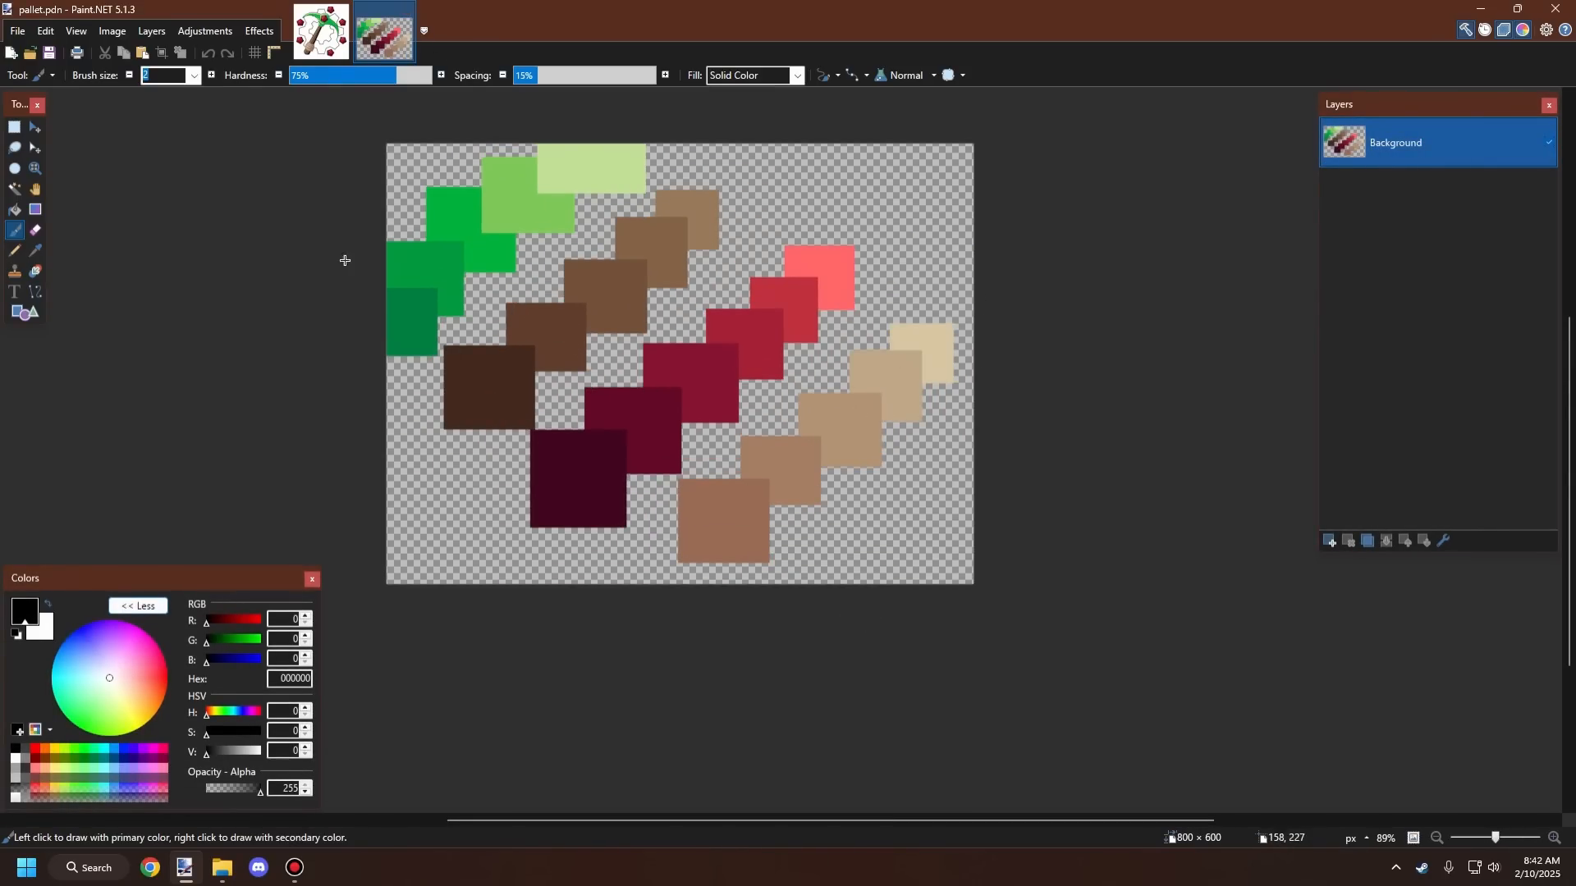
click(15, 127)
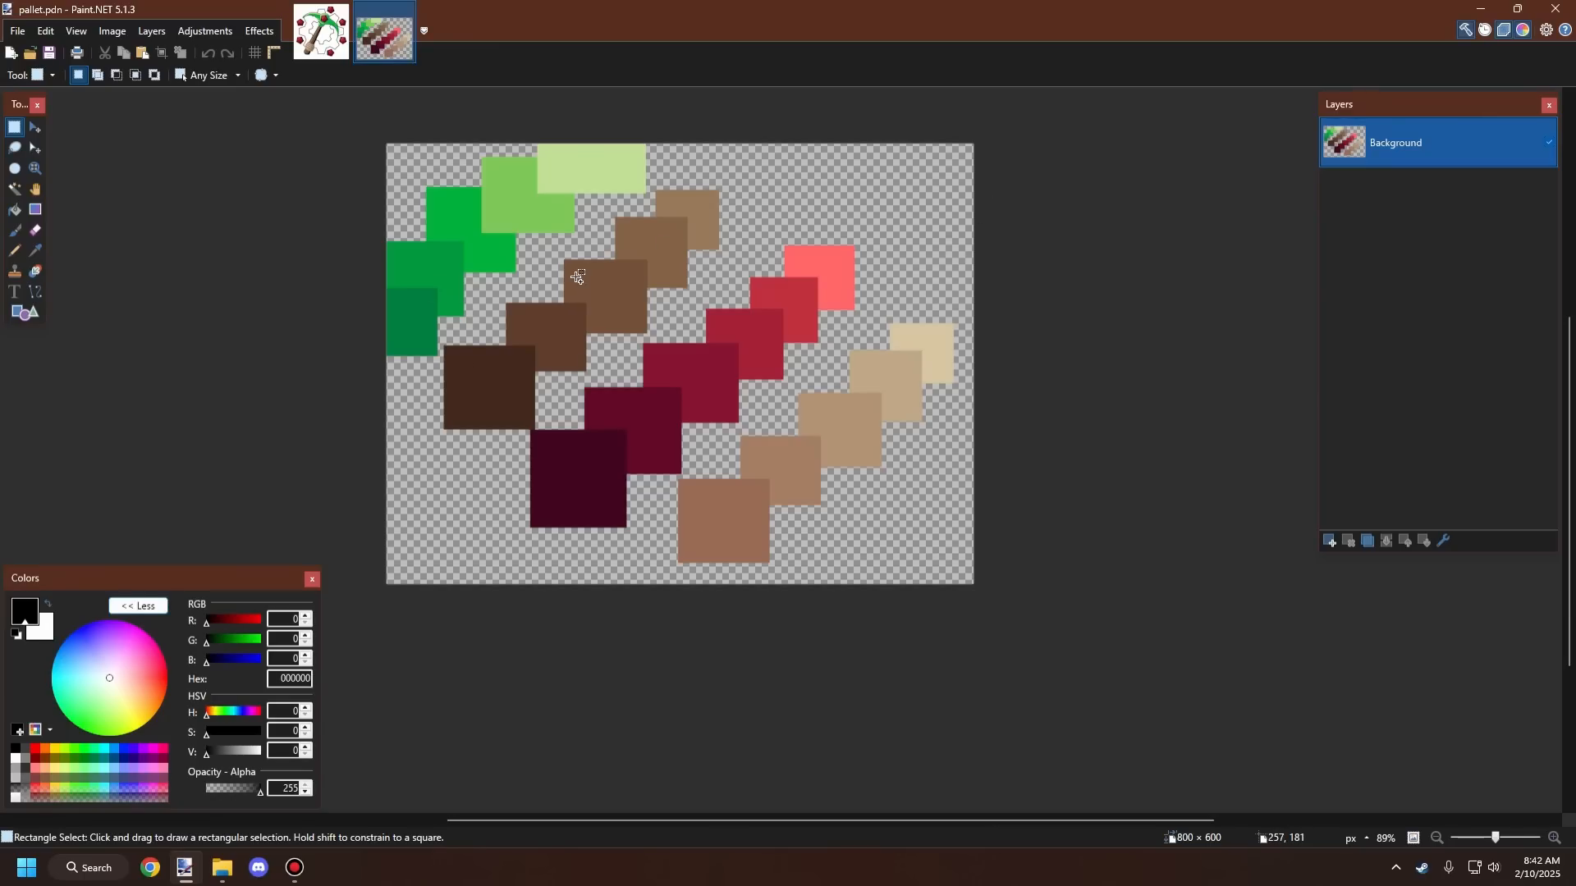
click(112, 30)
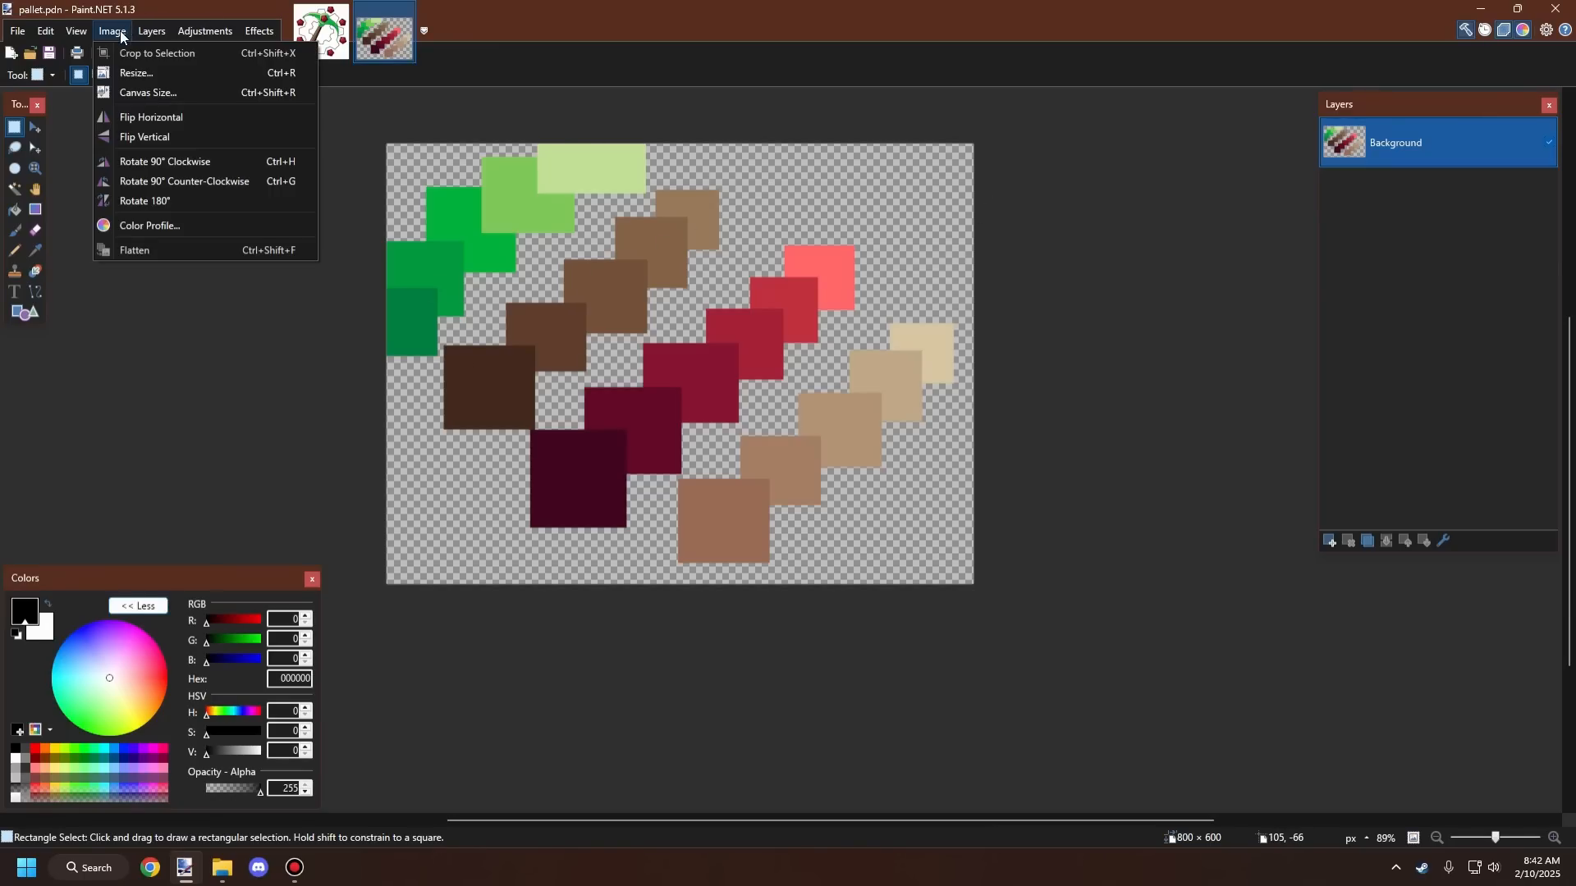
click(164, 93)
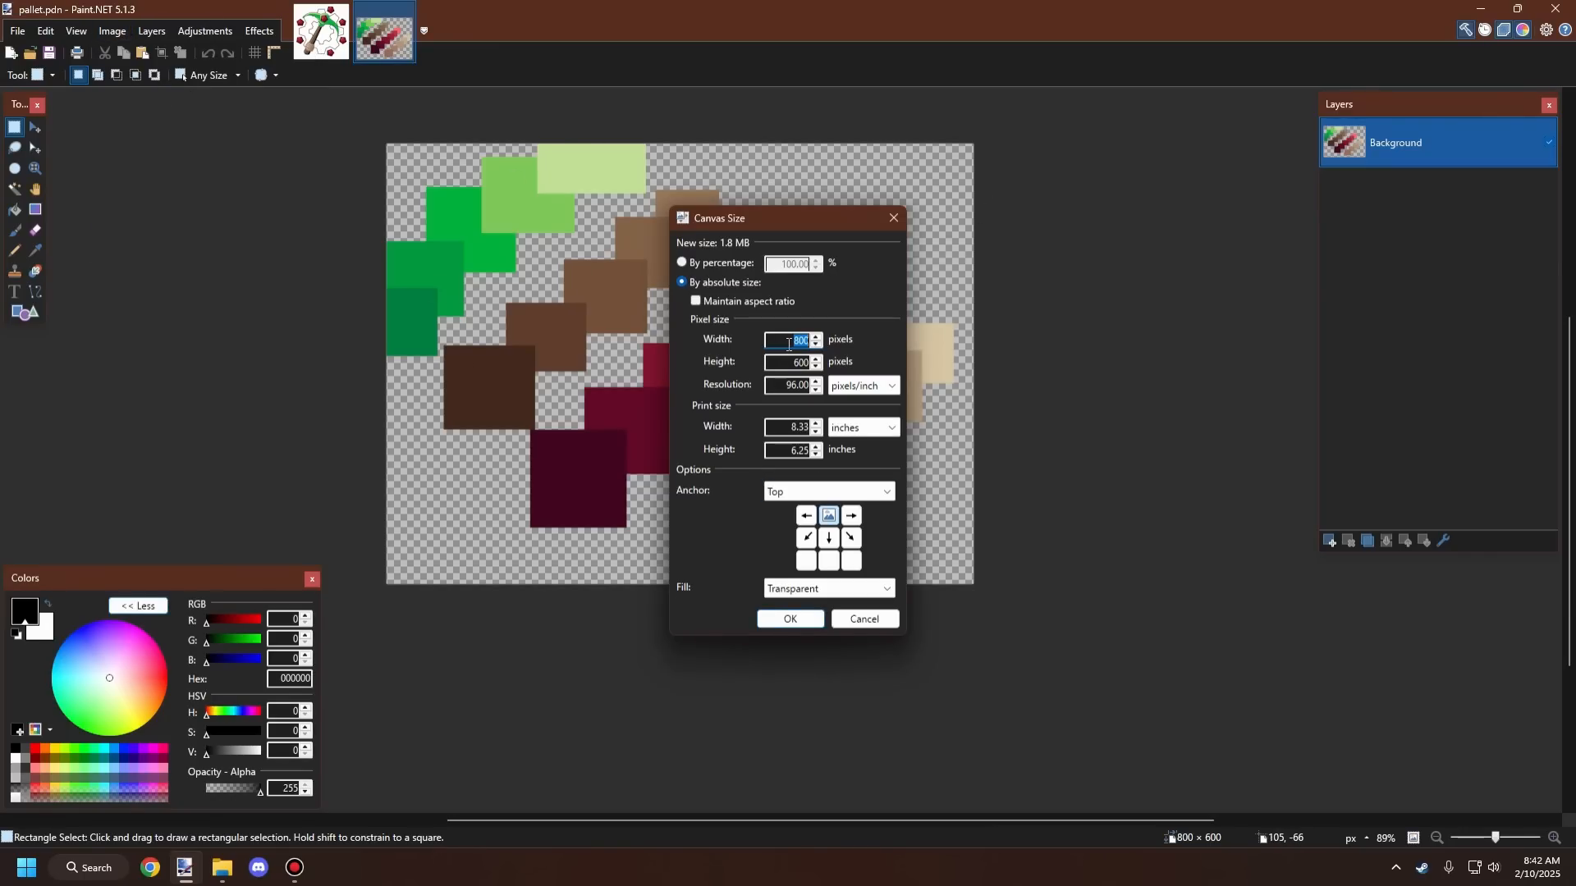
click(774, 366)
text(1000)
key(Return)
Step: Pick a pale yellow from the palette and draw a filled square near the canvas's lower-left area
scroll(788, 383, down, 5)
scroll(715, 552, up, 8)
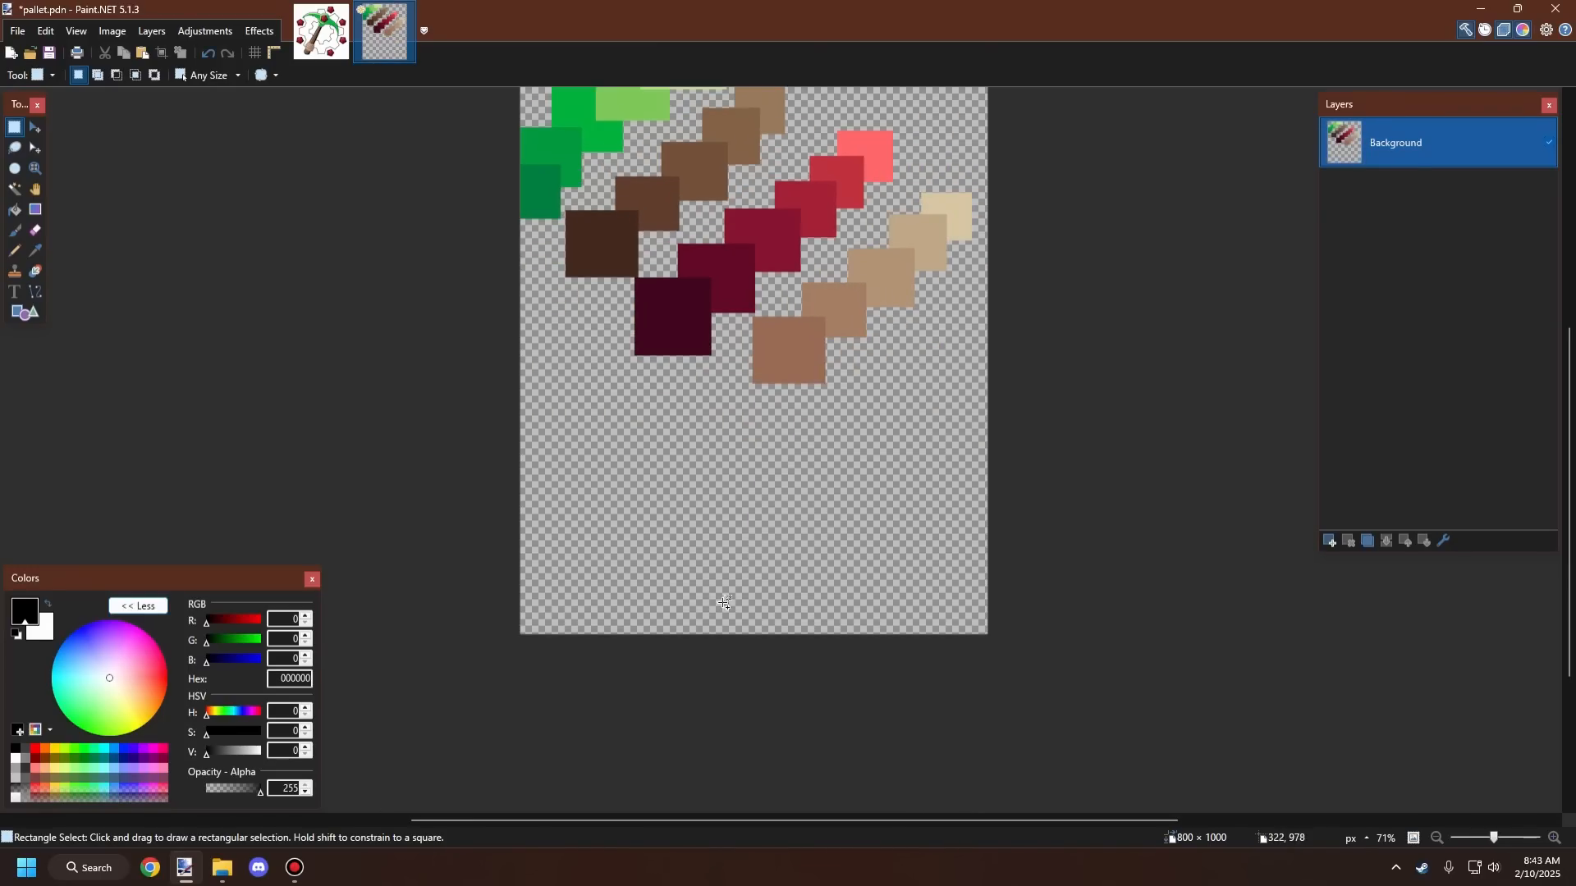
scroll(773, 545, down, 4)
scroll(776, 521, up, 3)
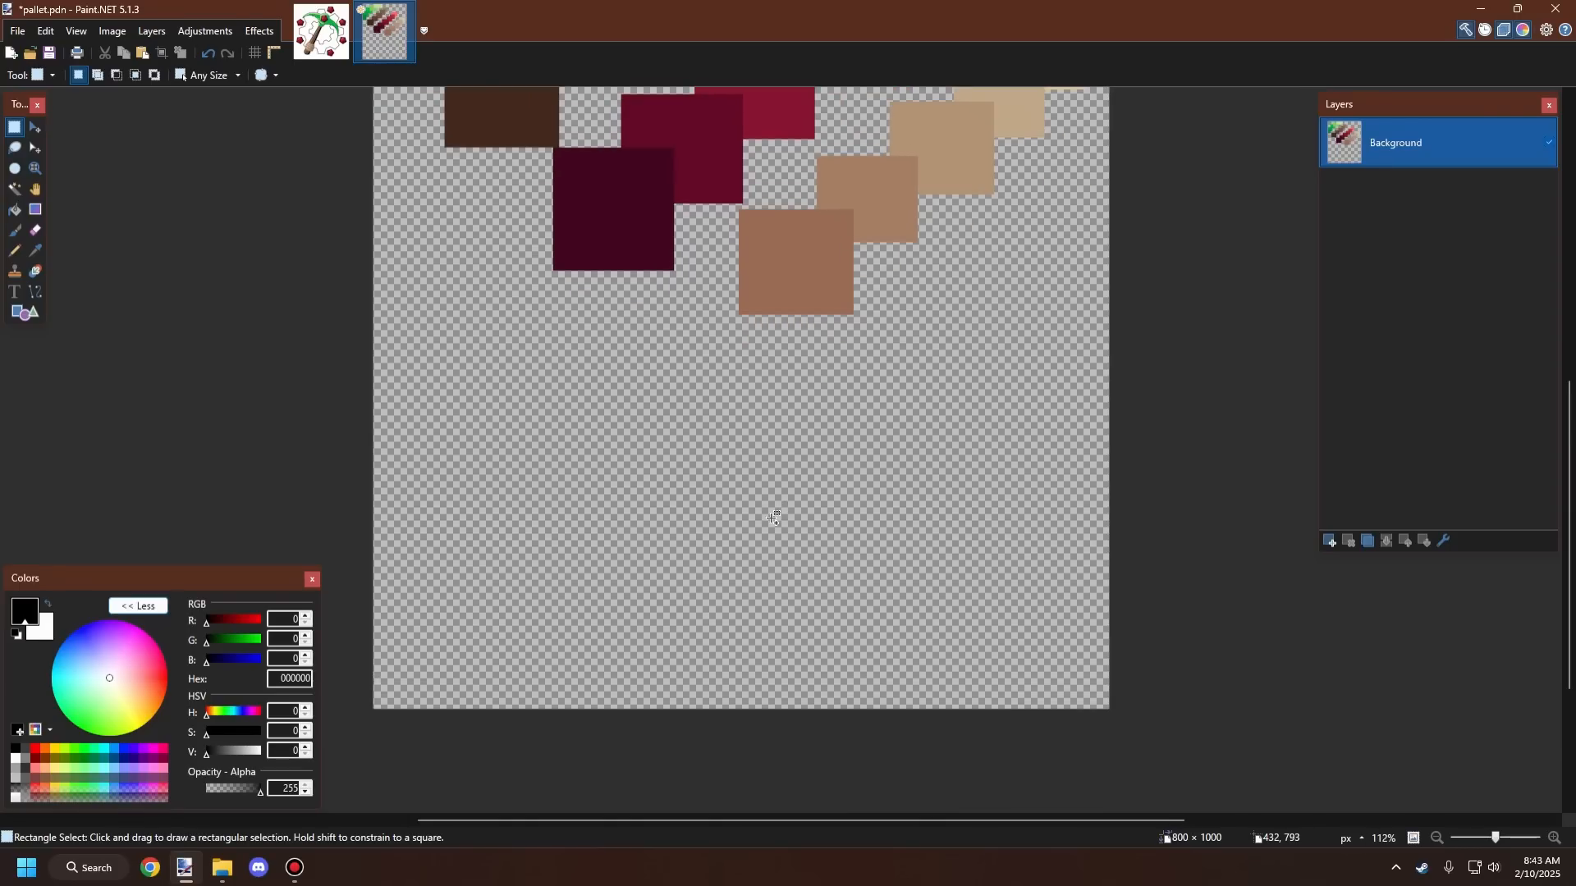
scroll(672, 373, down, 4)
scroll(672, 373, up, 1)
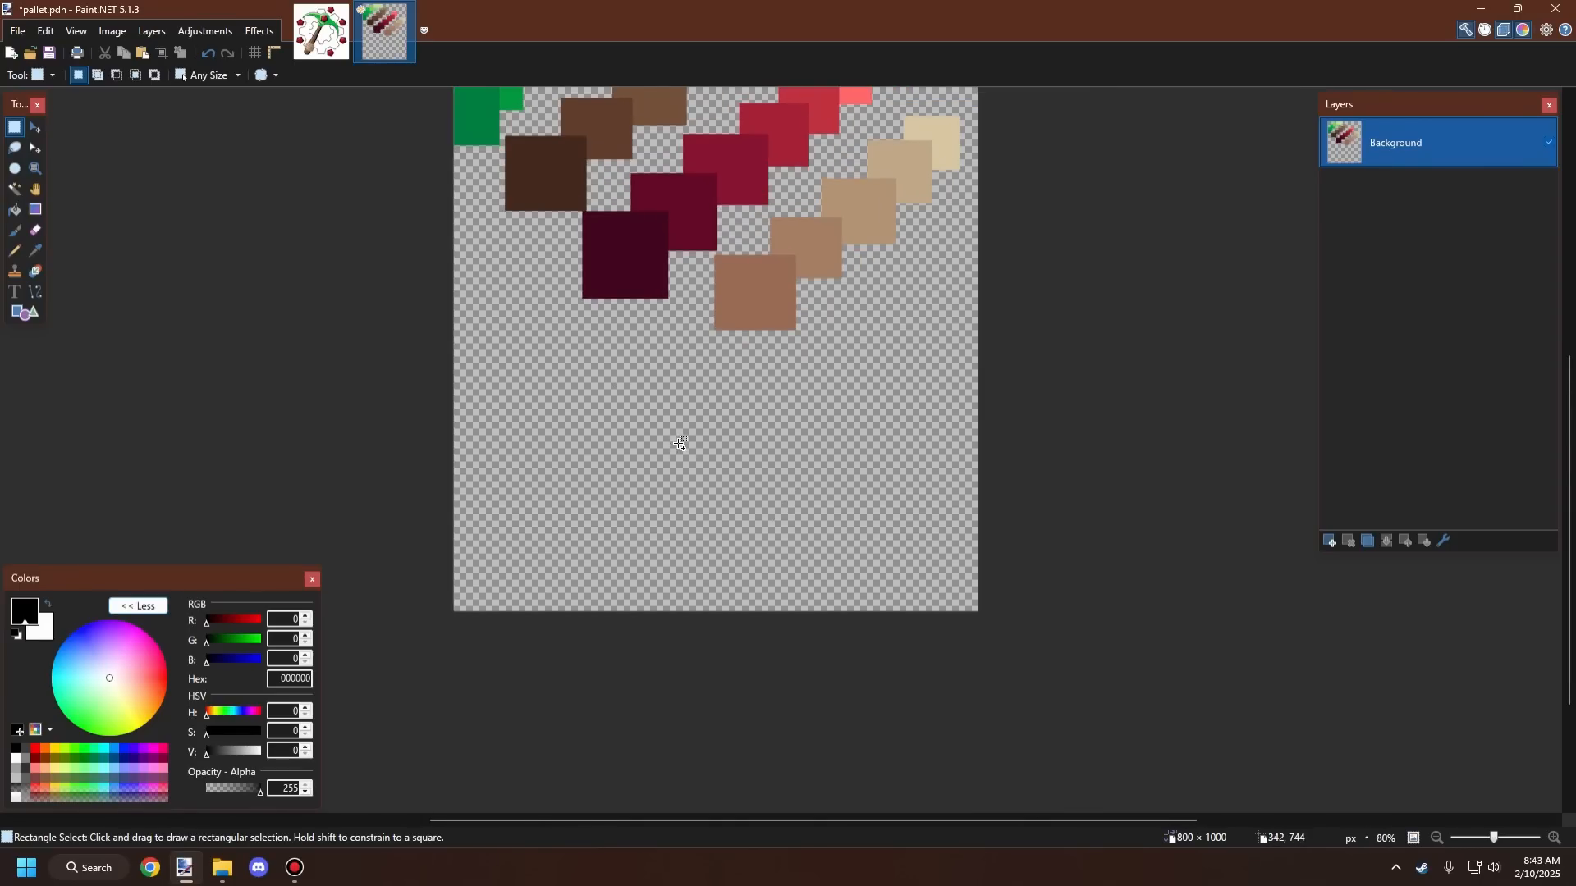
scroll(685, 445, down, 1)
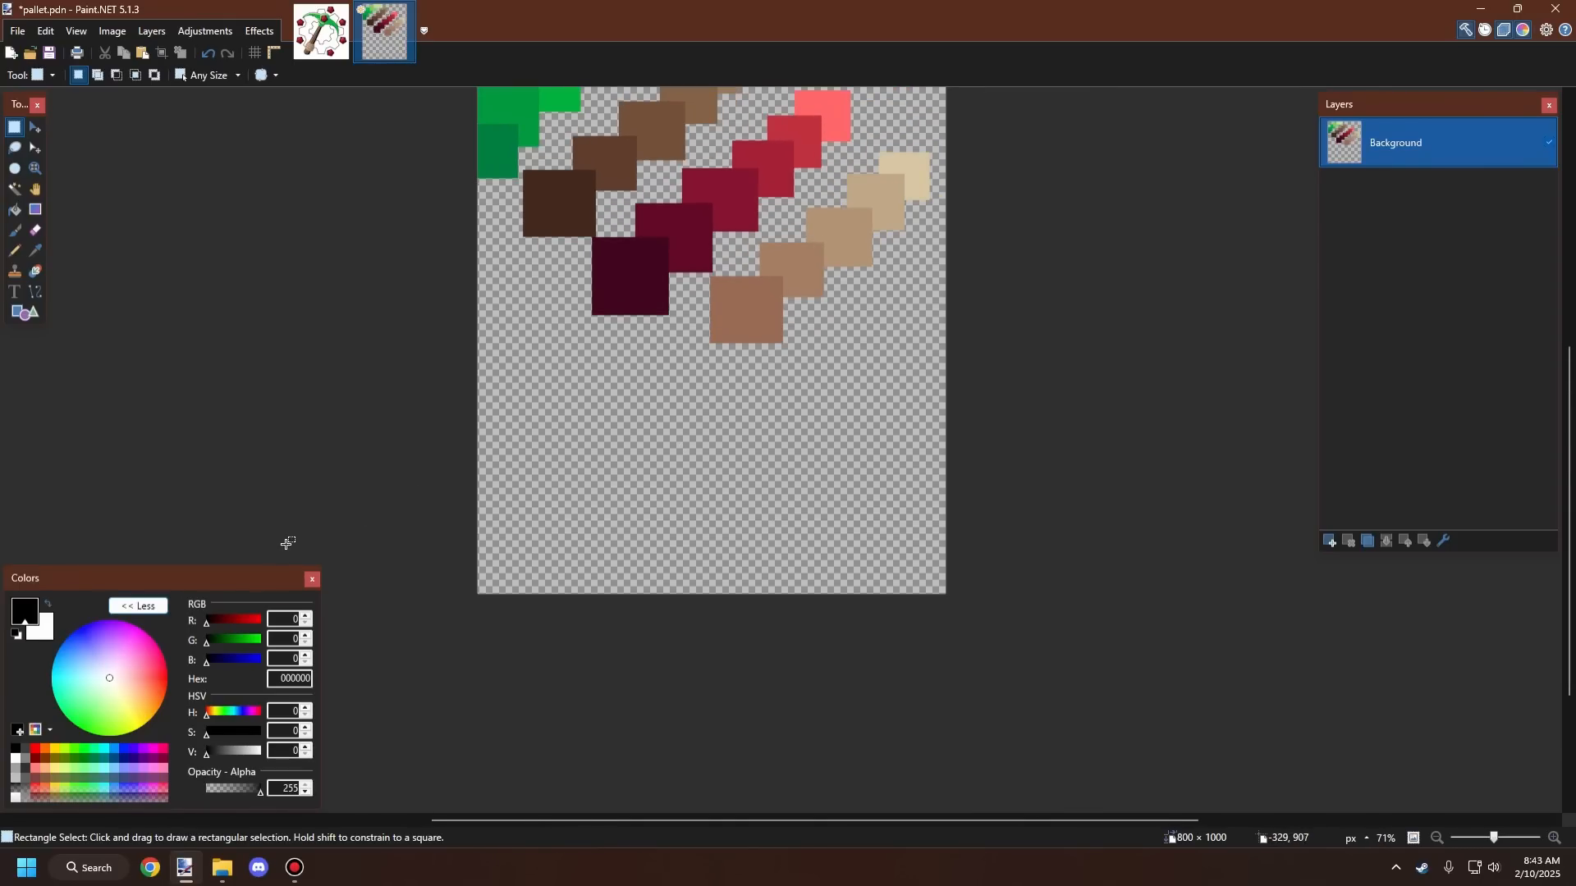
click(54, 767)
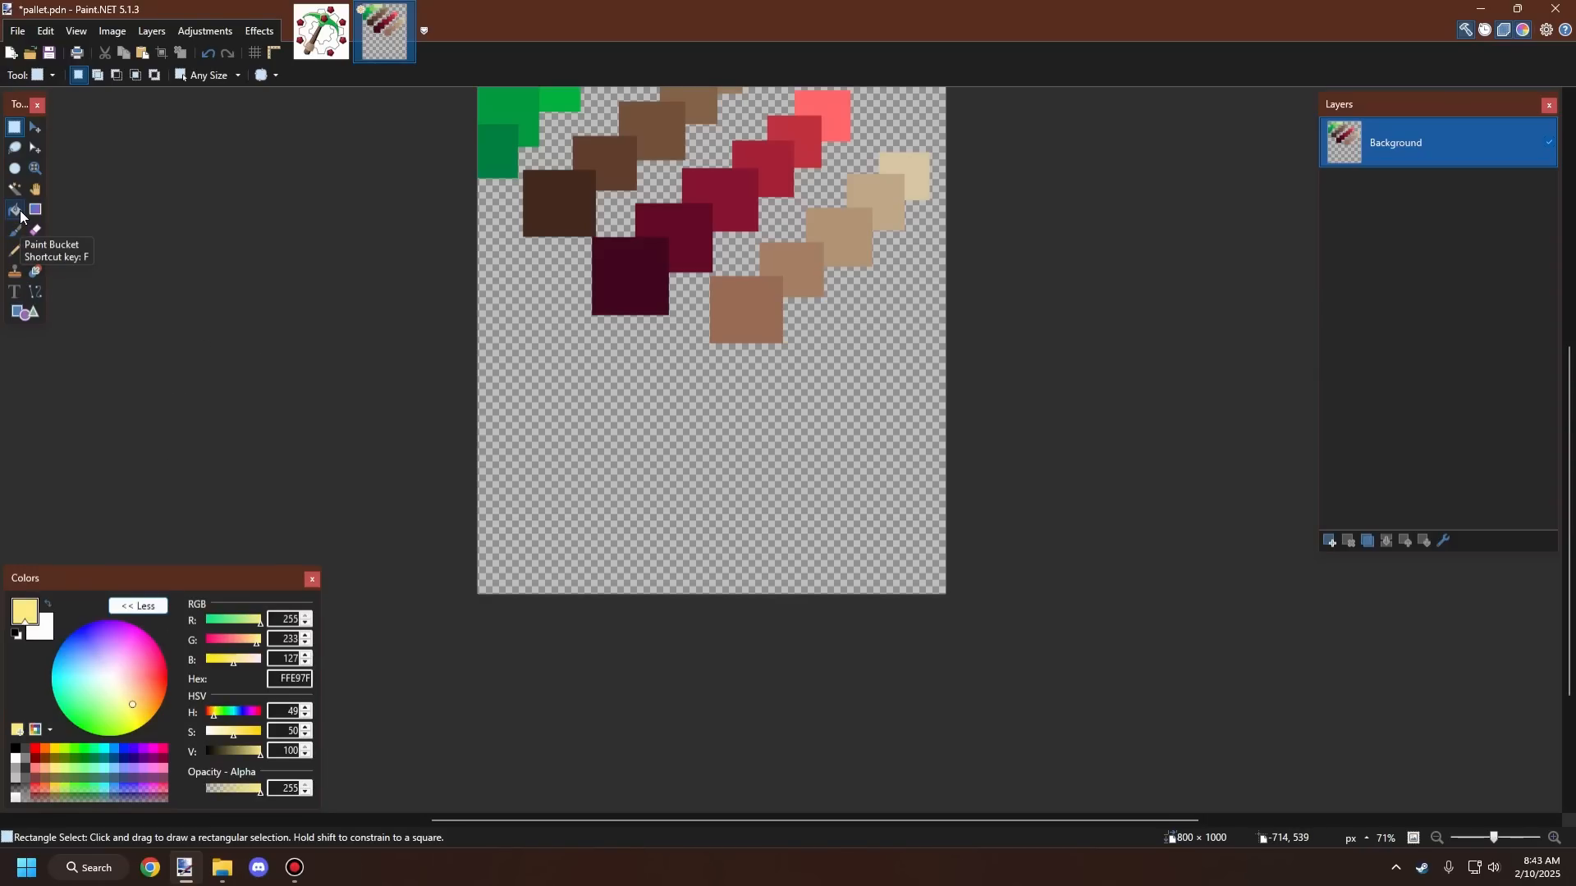
scroll(749, 410, down, 1)
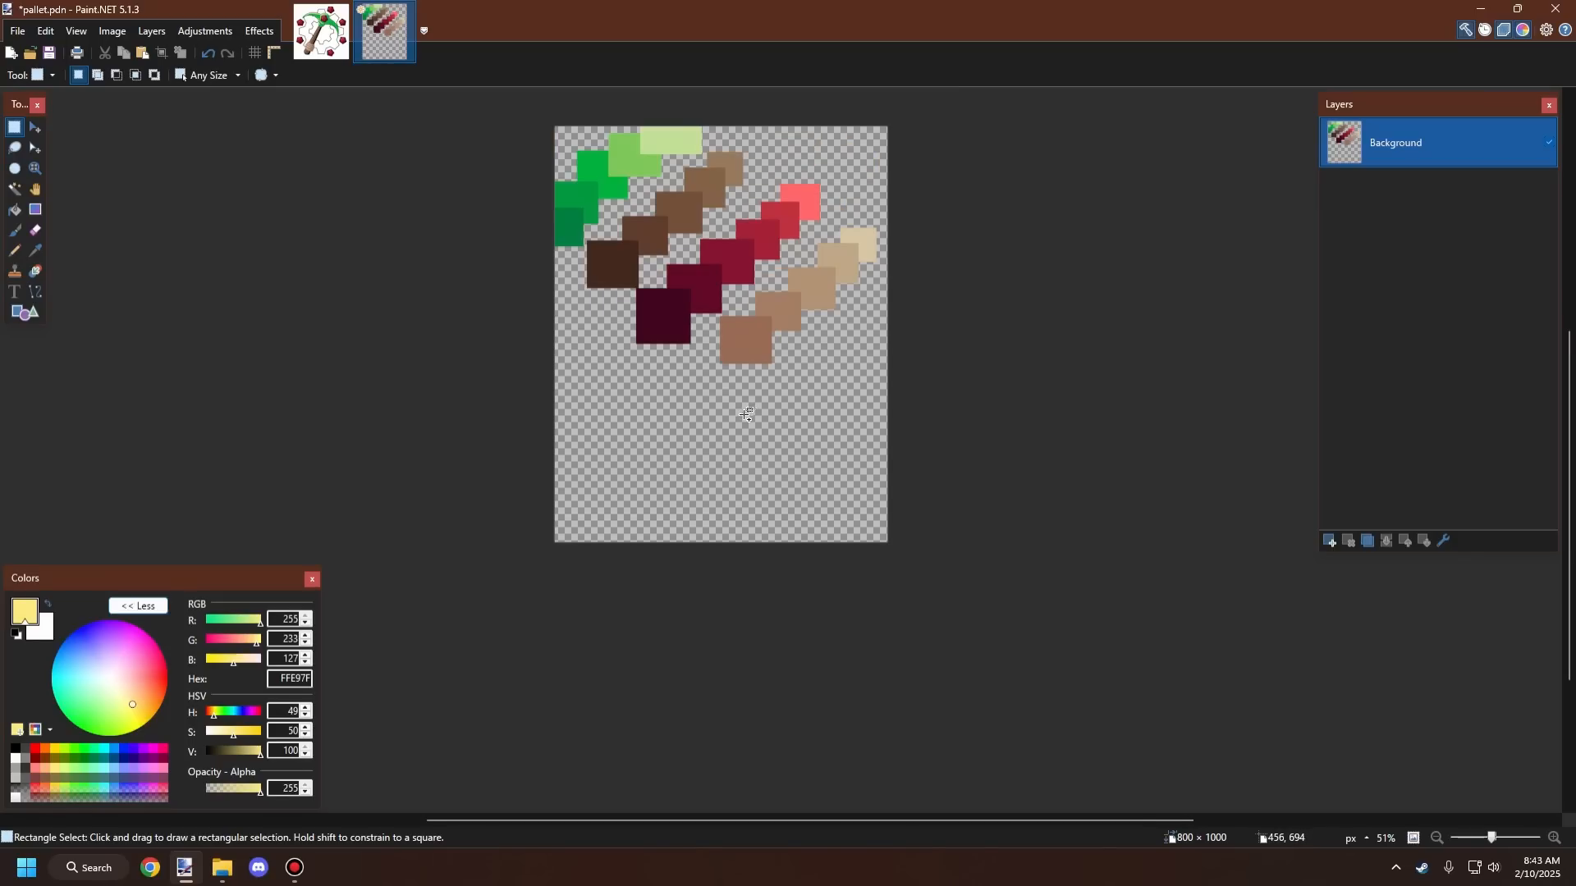
scroll(794, 271, up, 1)
scroll(794, 252, up, 1)
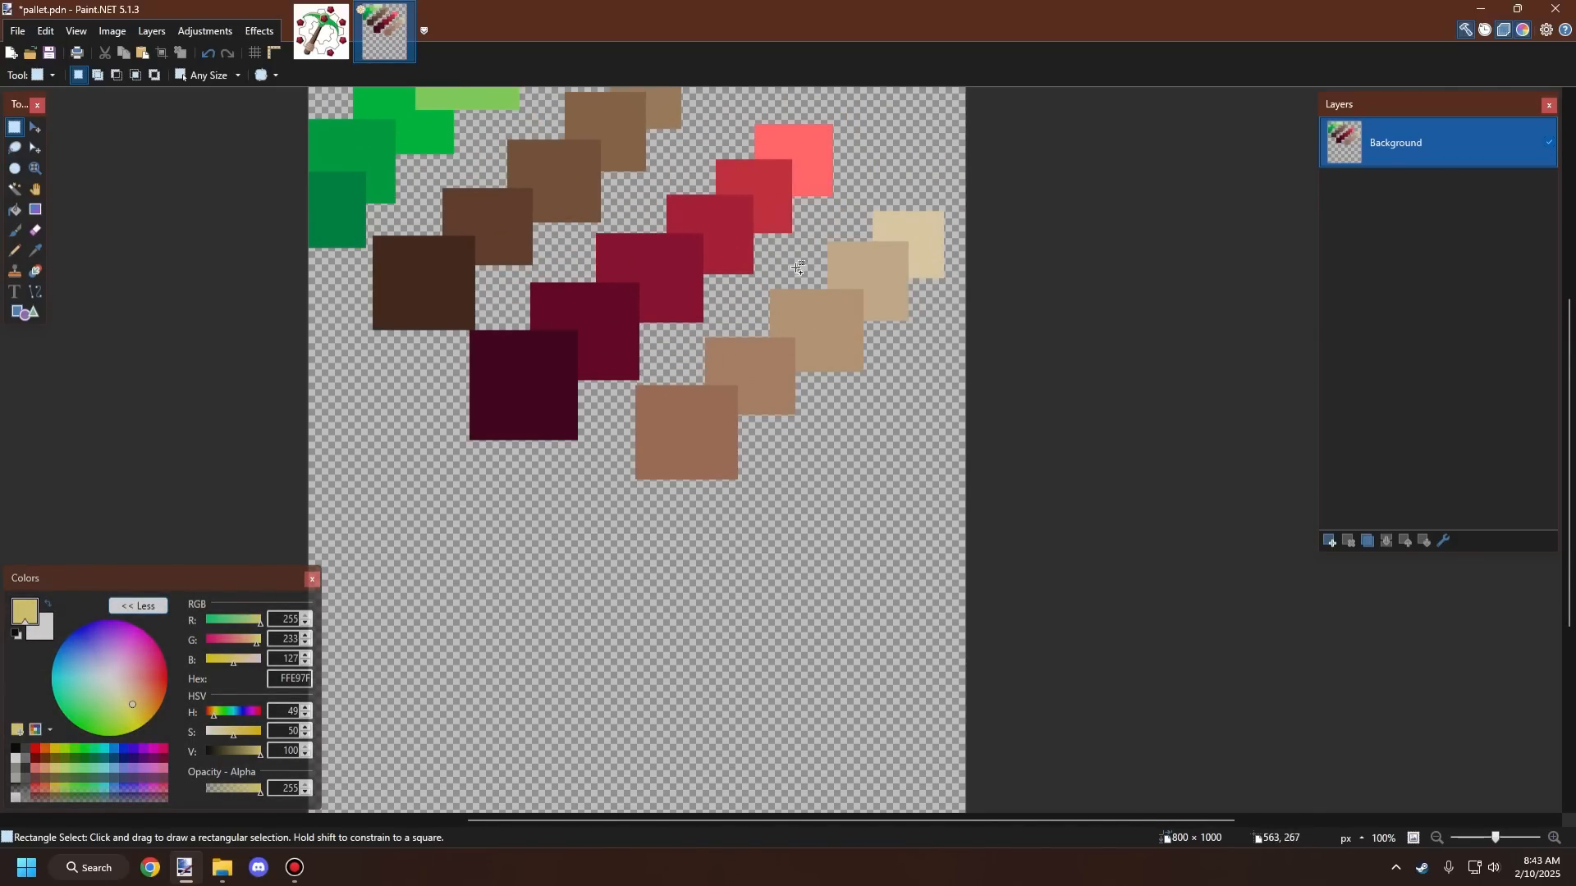
scroll(804, 268, down, 1)
scroll(757, 488, up, 1)
scroll(756, 488, down, 1)
scroll(739, 493, up, 1)
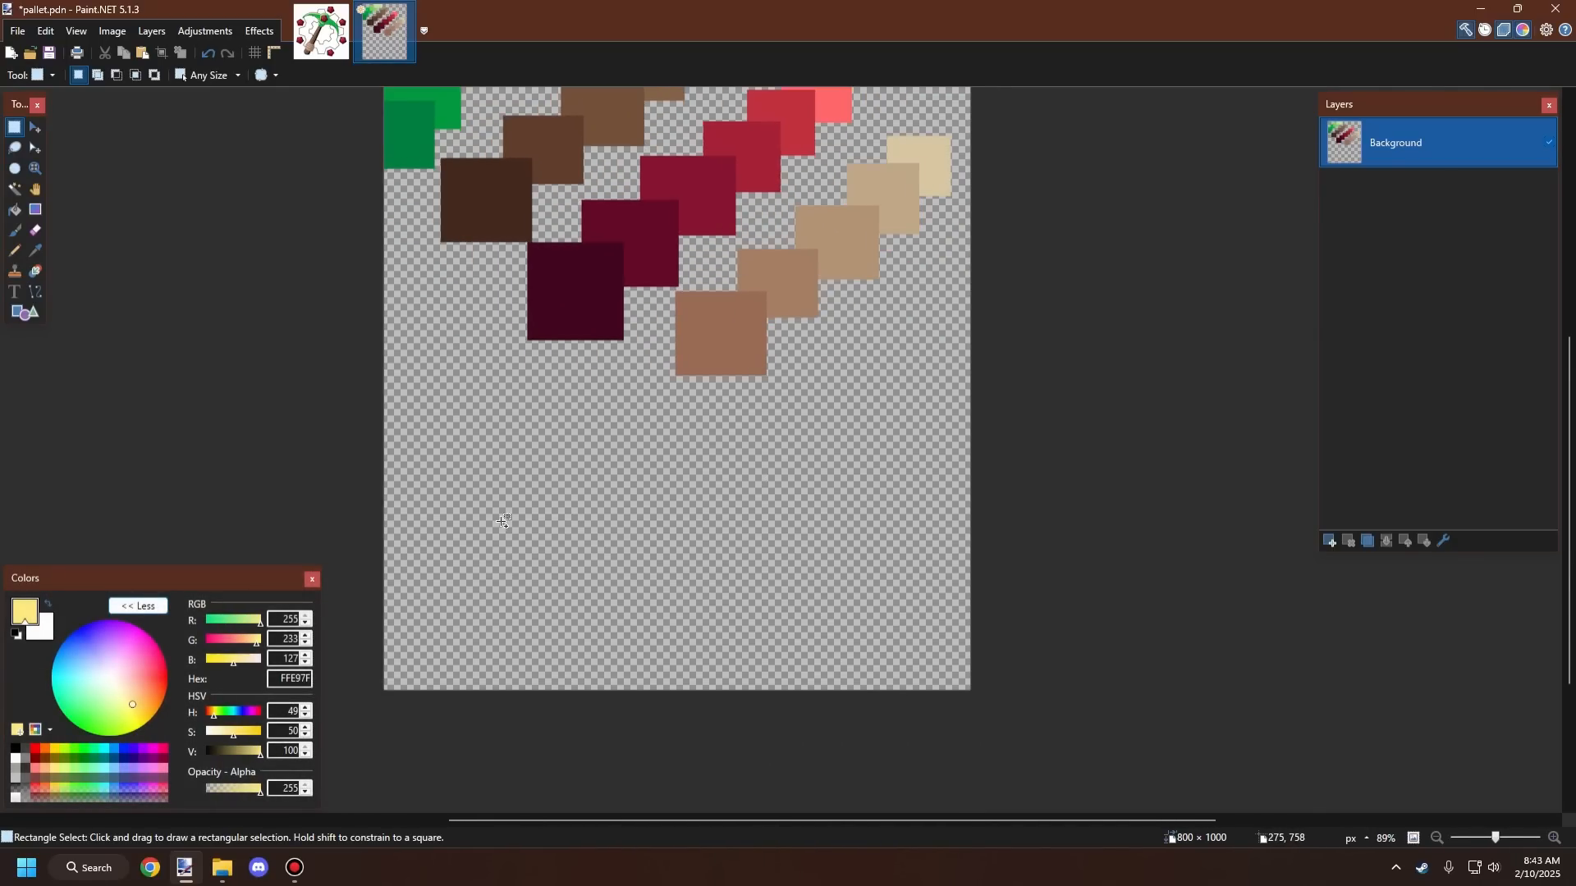
click(25, 312)
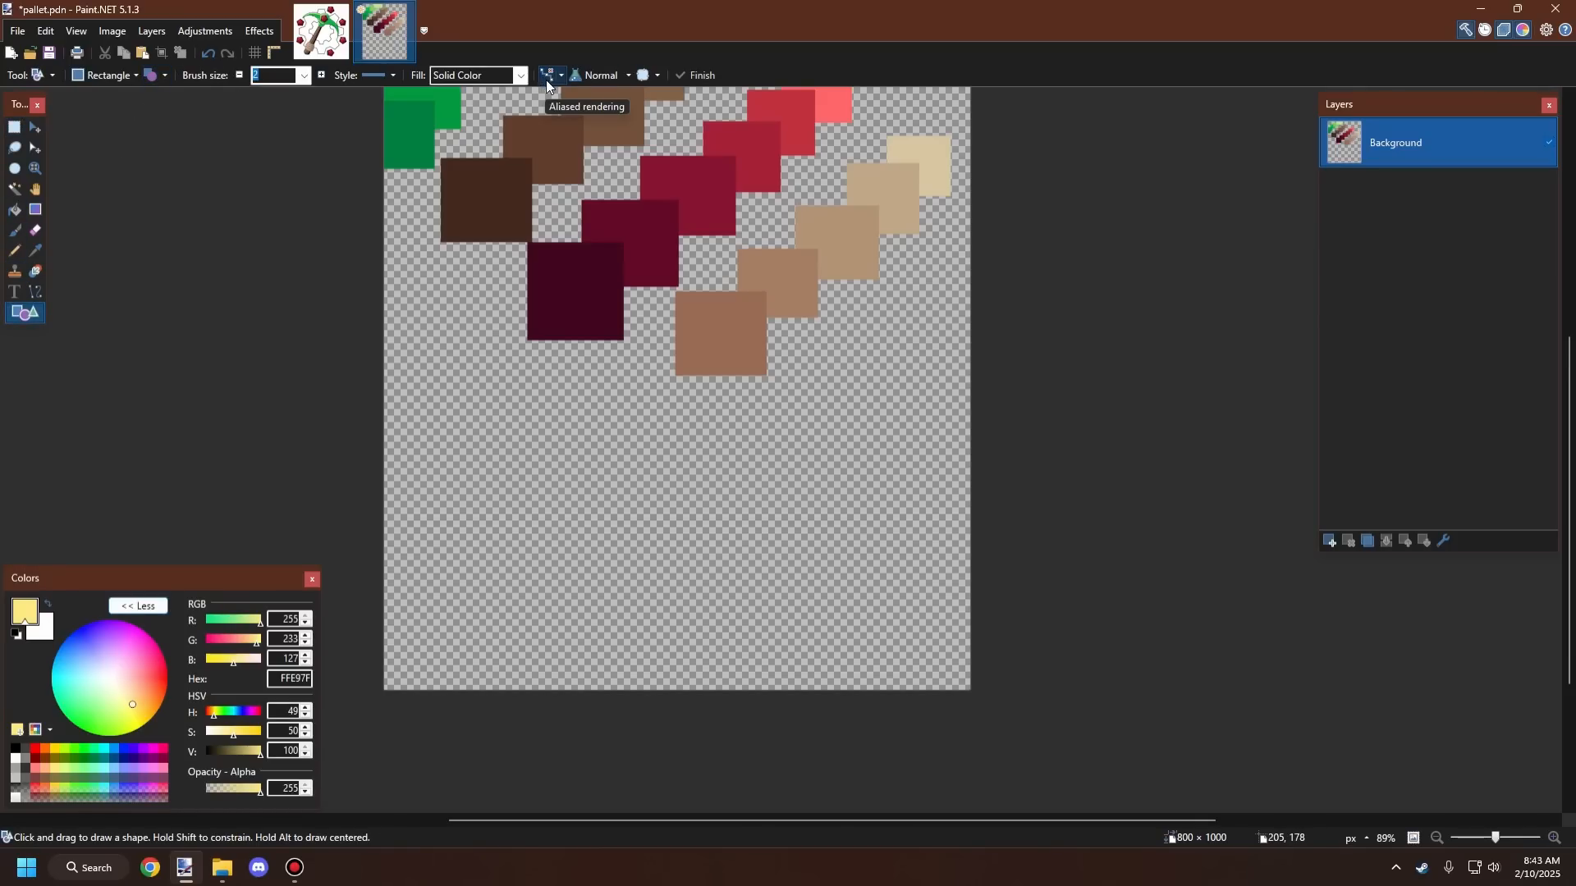
drag(404, 498, 507, 596)
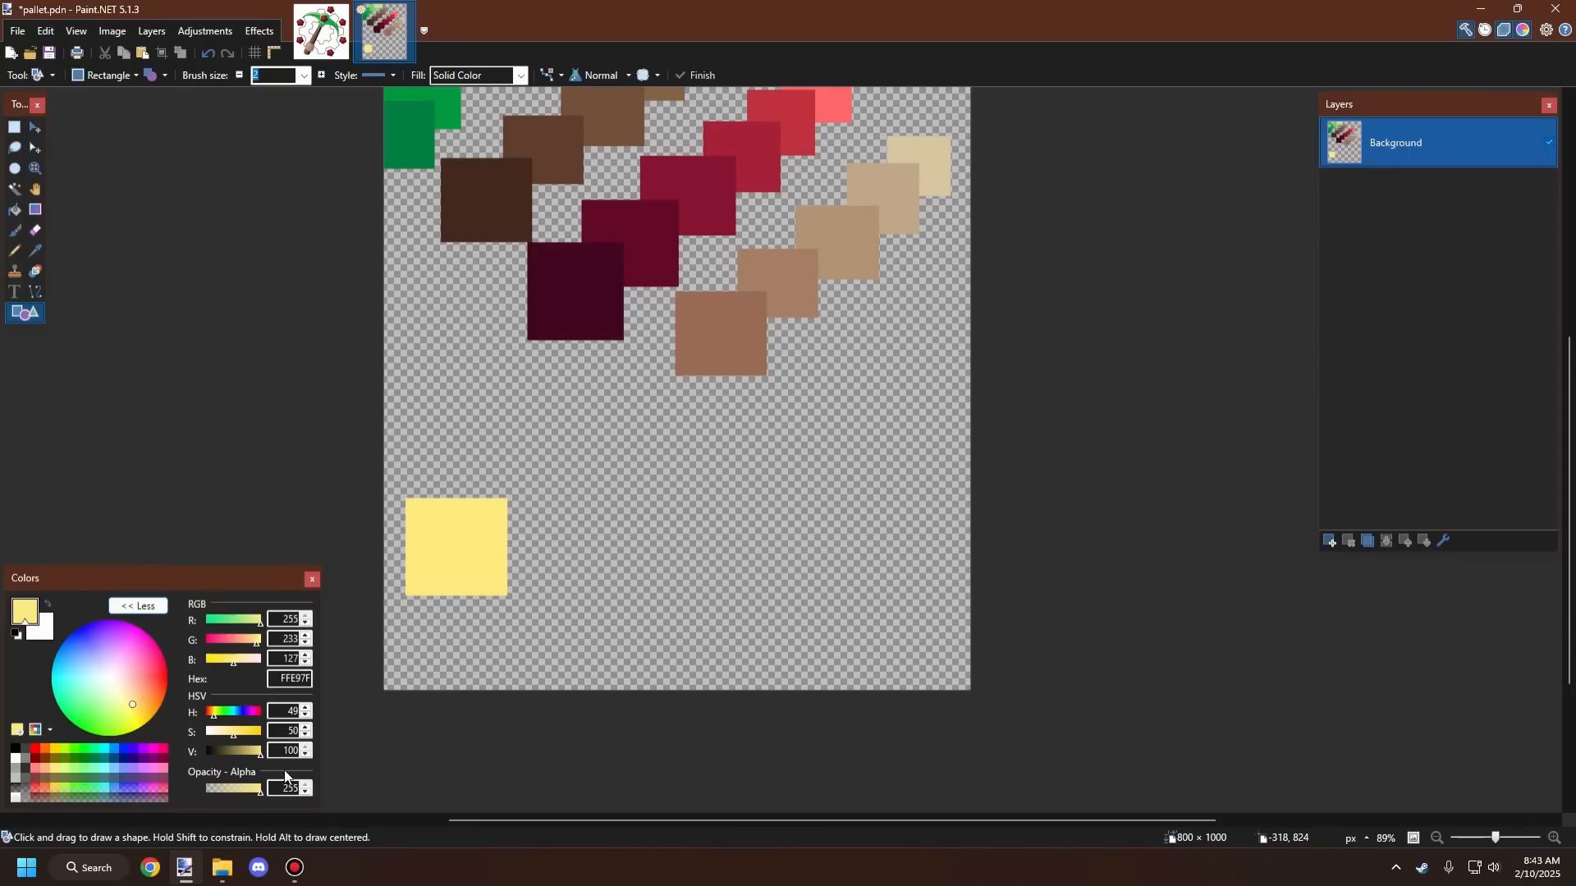
Step: Tune the primary color's hue and value toward golden yellow, testing each with a square that is undone
drag(241, 734, 251, 755)
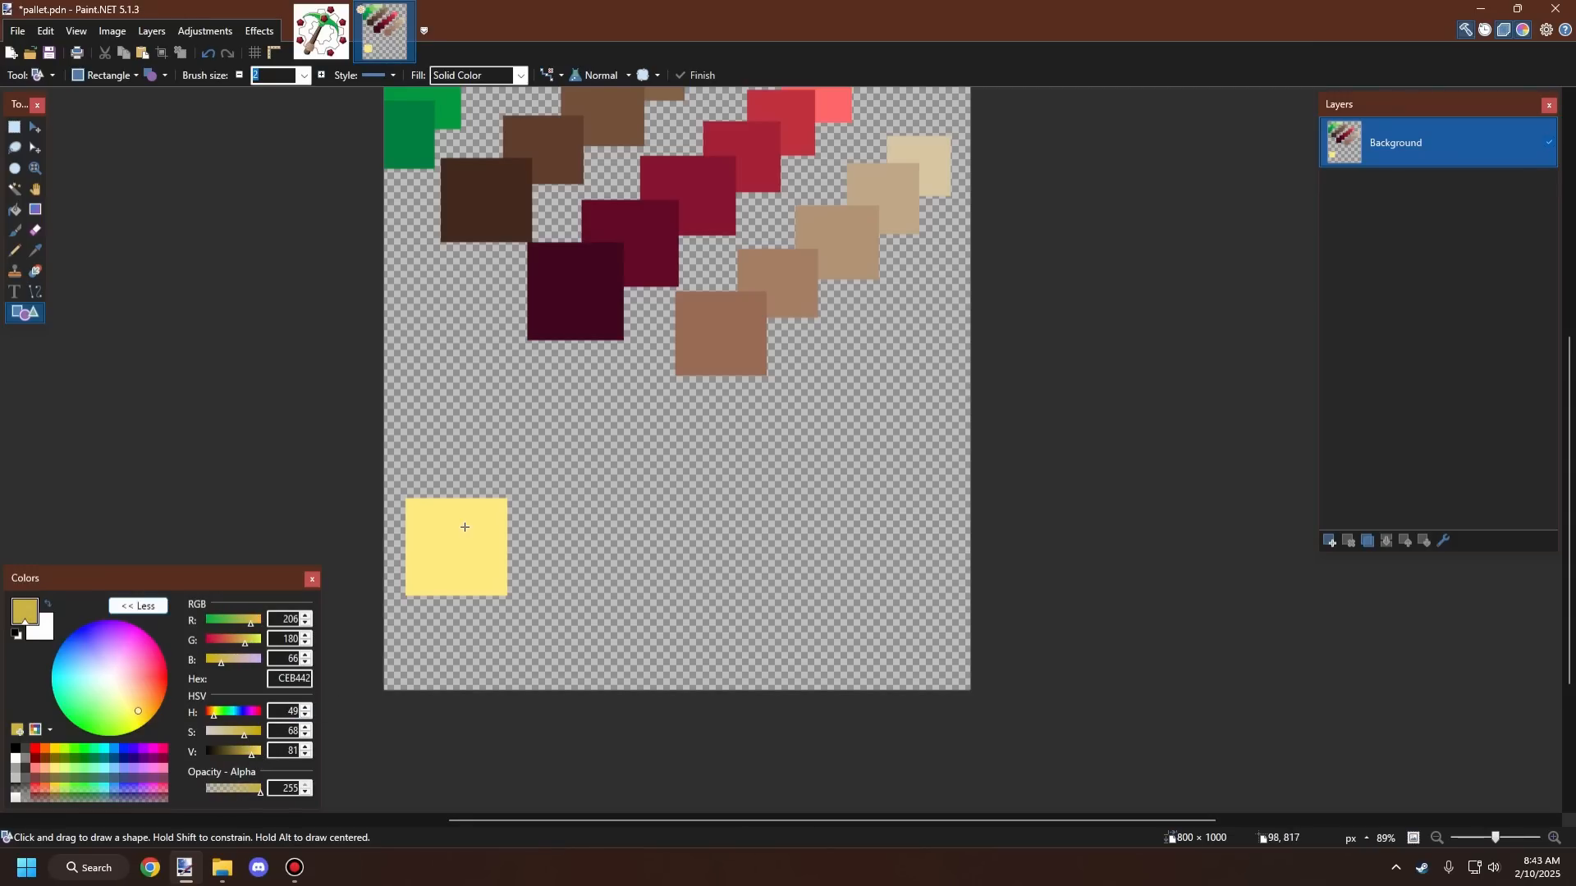
mouse_move(465, 527)
mouse_down()
mouse_move(587, 651)
mouse_move(579, 629)
mouse_up()
key(ctrl+z)
click(256, 756)
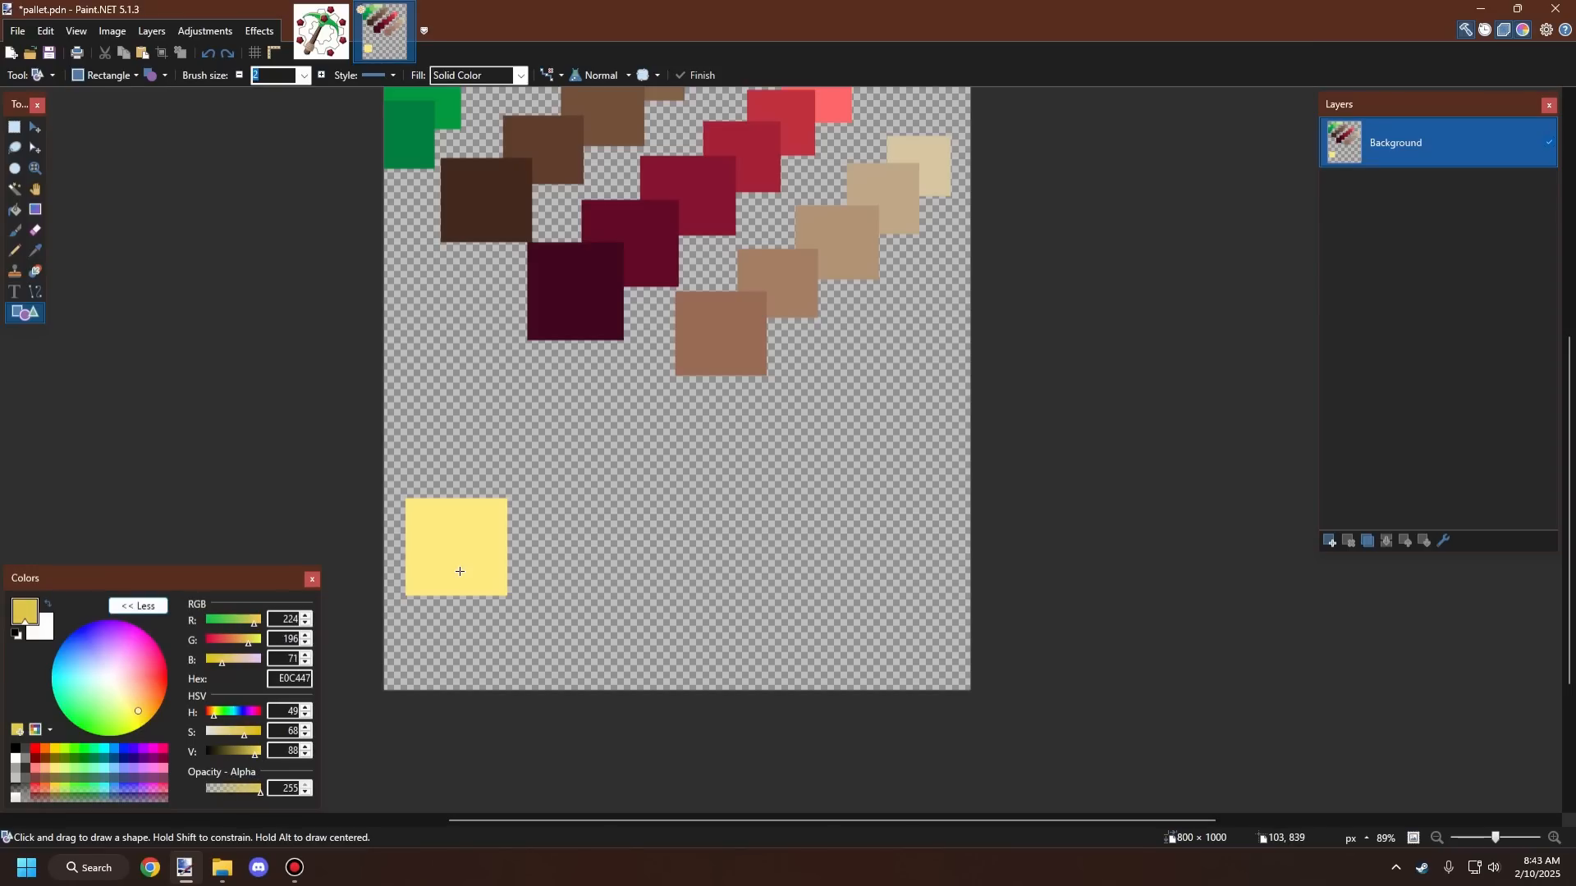
drag(472, 532, 608, 637)
key(ctrl+z)
click(307, 715)
click(307, 716)
click(307, 716)
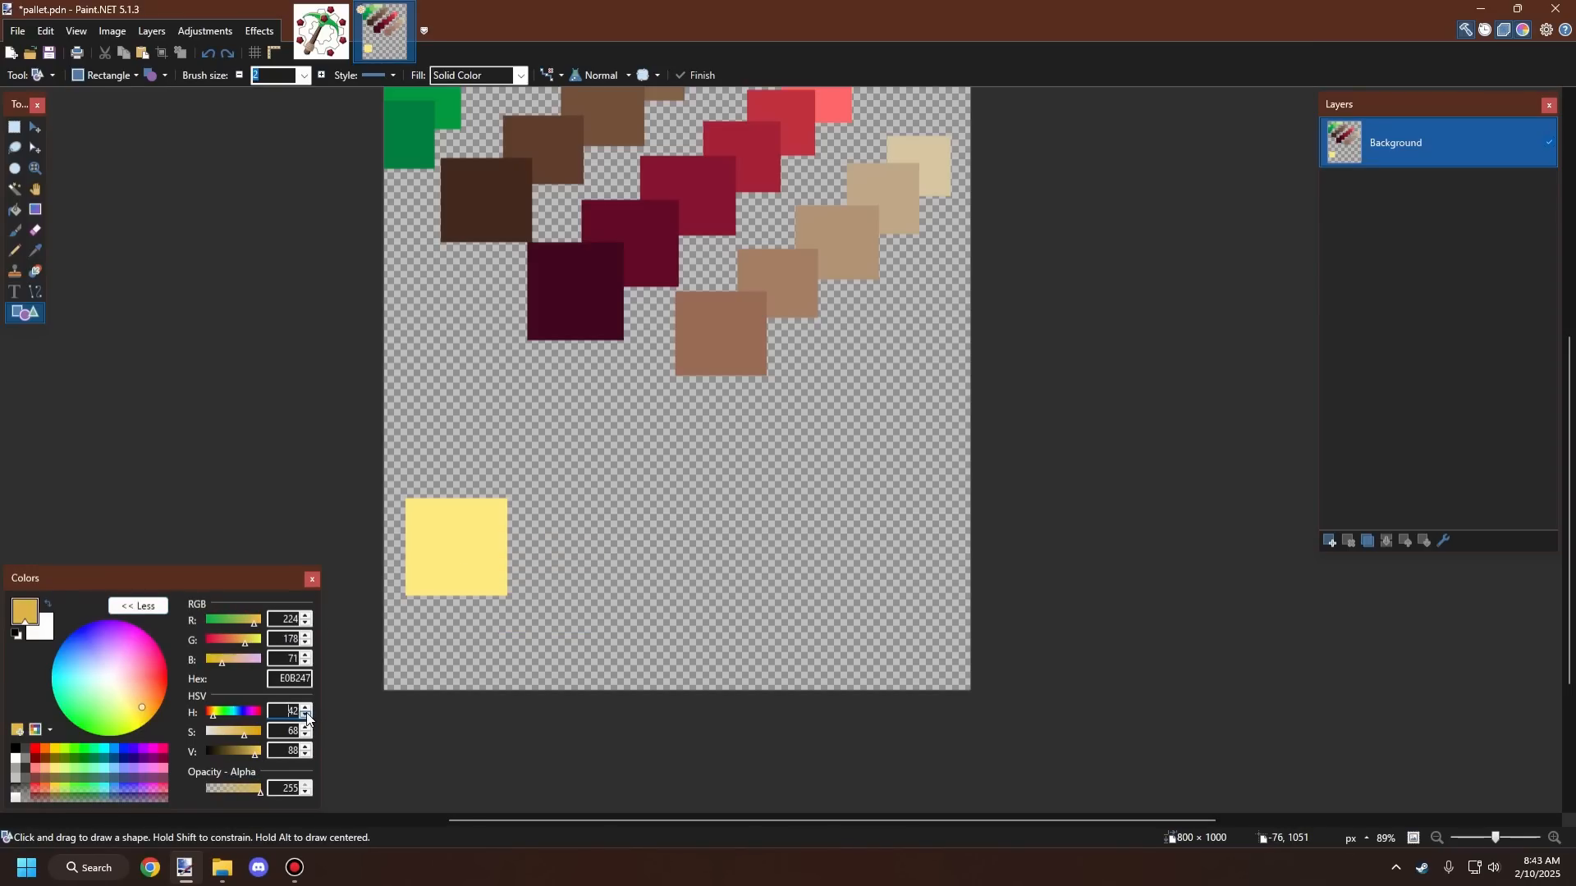
drag(442, 528, 544, 621)
key(ctrl+z)
scroll(297, 747, up, 7)
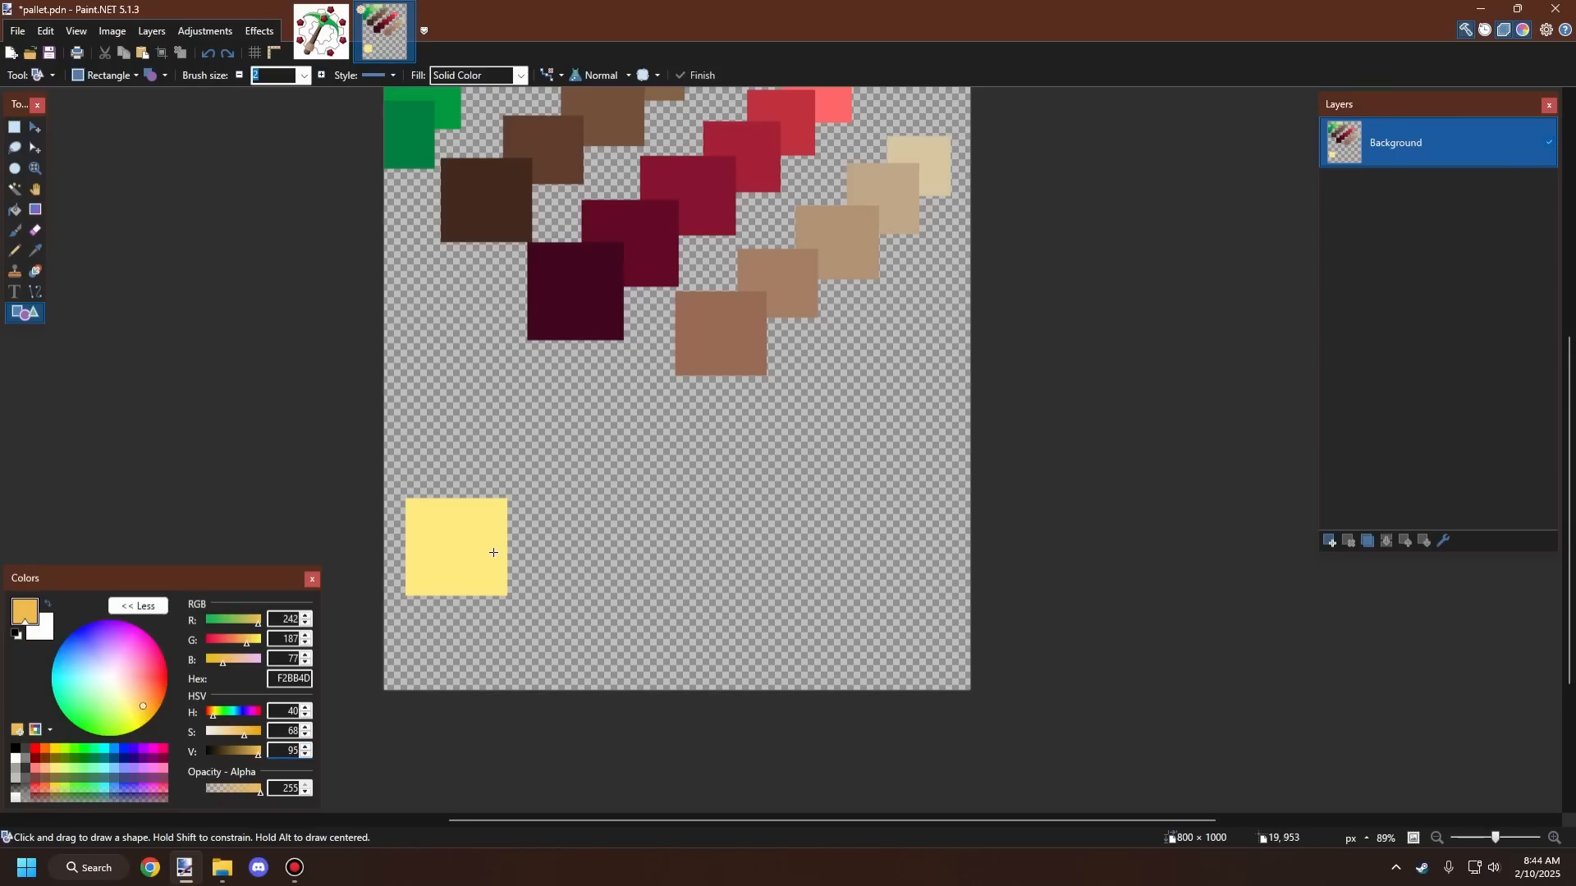
Step: Draw a golden square overlapping the yellow square's lower-right corner, redrawing it until placed
mouse_move(465, 532)
mouse_down()
mouse_move(561, 632)
mouse_move(603, 644)
mouse_move(582, 629)
mouse_up()
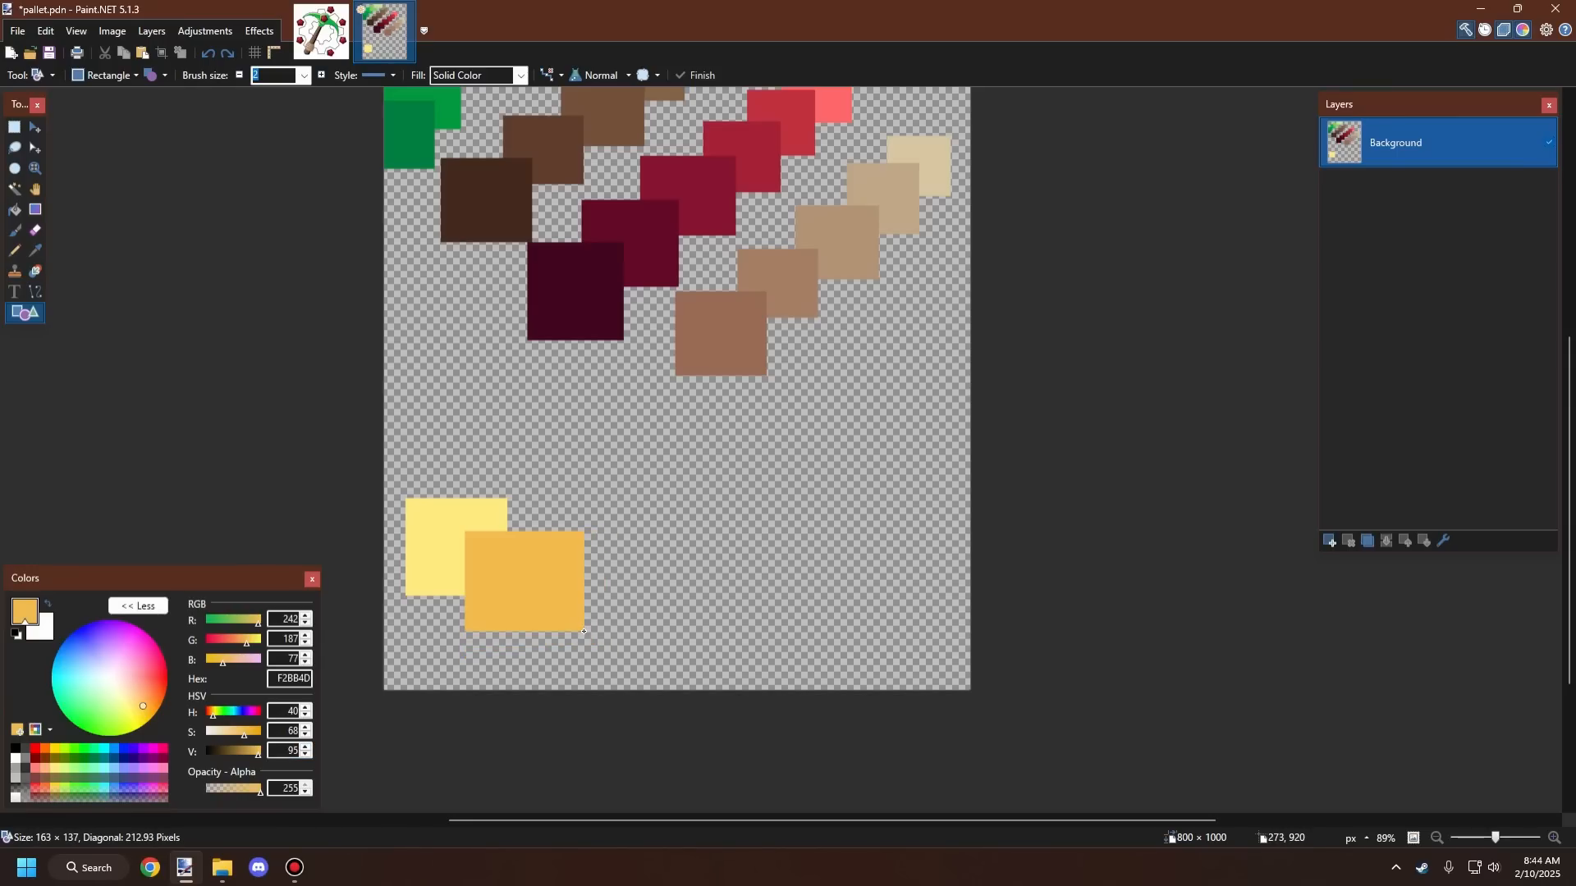
key(ctrl+z)
drag(441, 520, 561, 631)
key(ctrl+z)
mouse_move(477, 534)
mouse_down()
mouse_move(623, 637)
mouse_move(591, 637)
mouse_up()
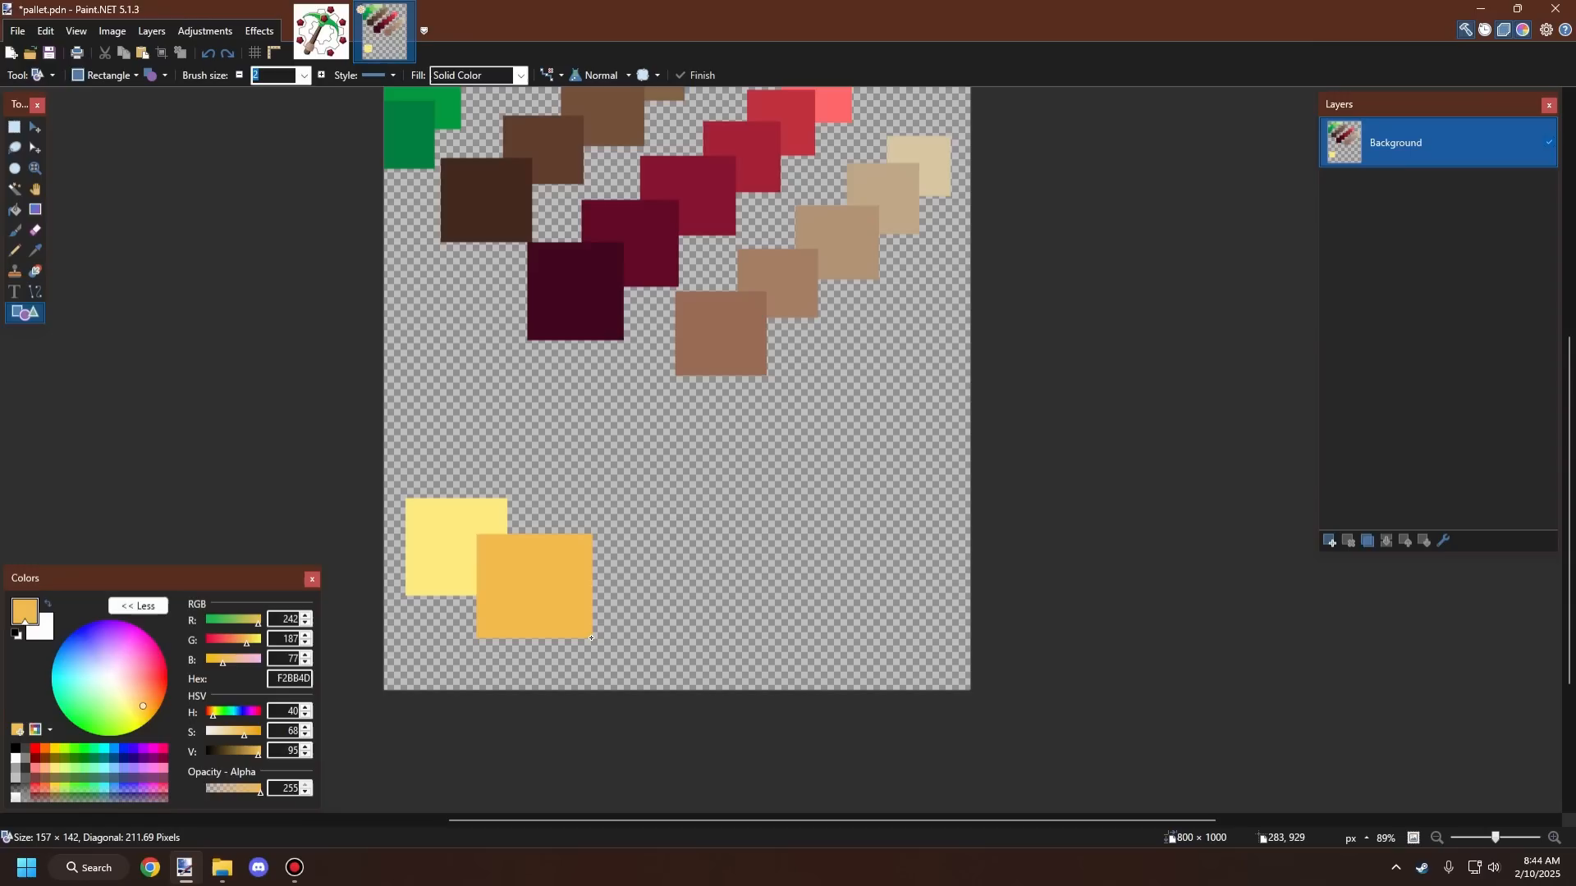
Step: Set the primary color to hue 32, saturation 76, value 85
click(305, 716)
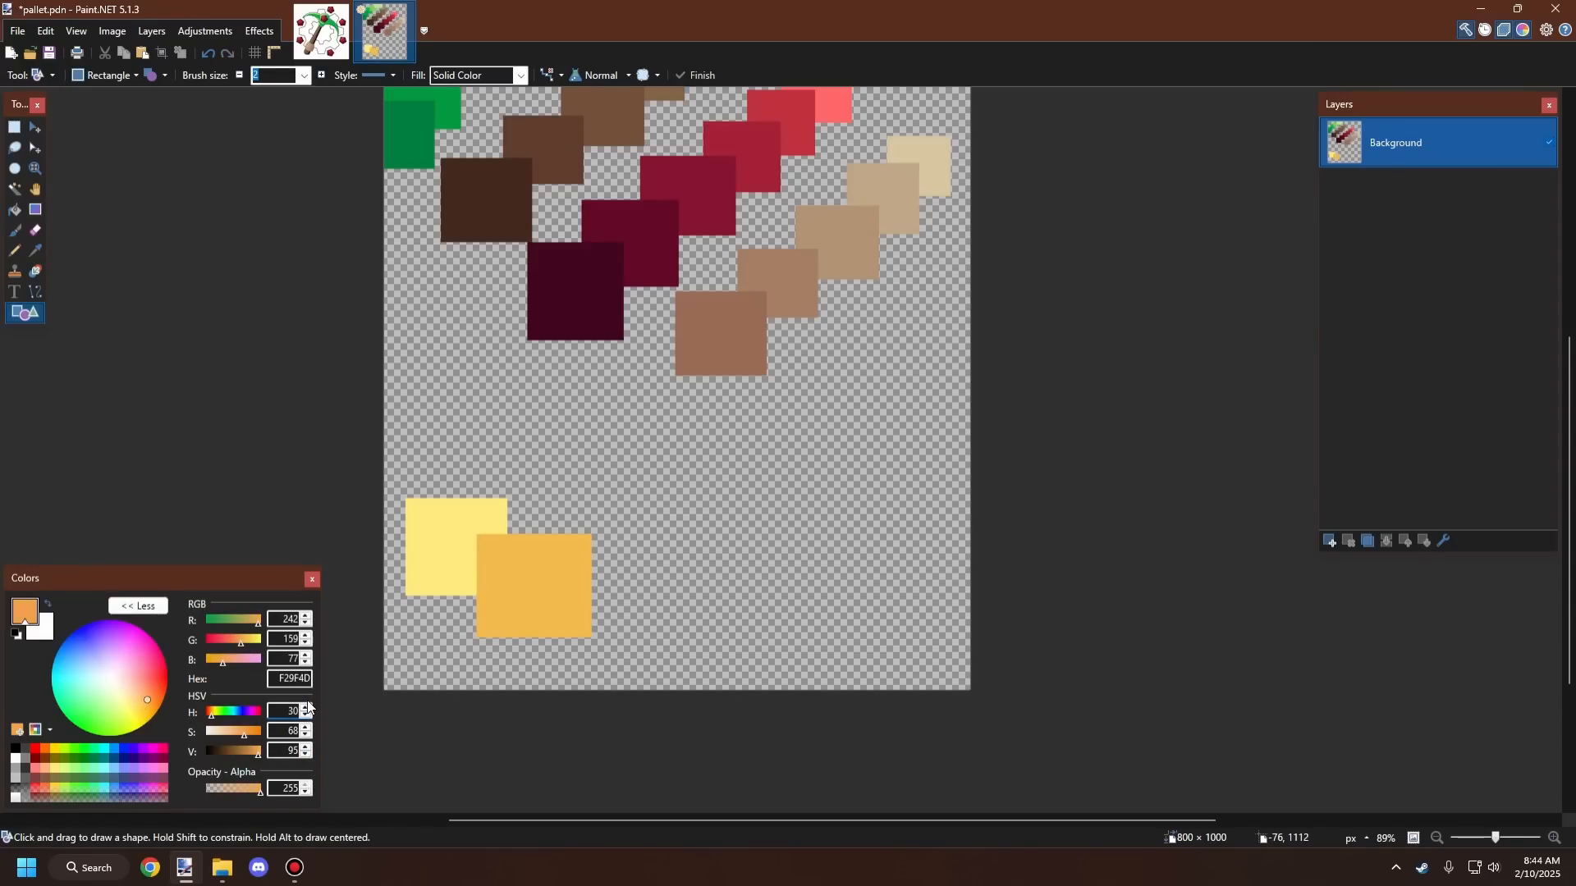
click(307, 707)
click(307, 707)
click(306, 755)
click(306, 755)
click(306, 755)
click(305, 755)
click(305, 755)
click(304, 755)
click(305, 755)
click(304, 755)
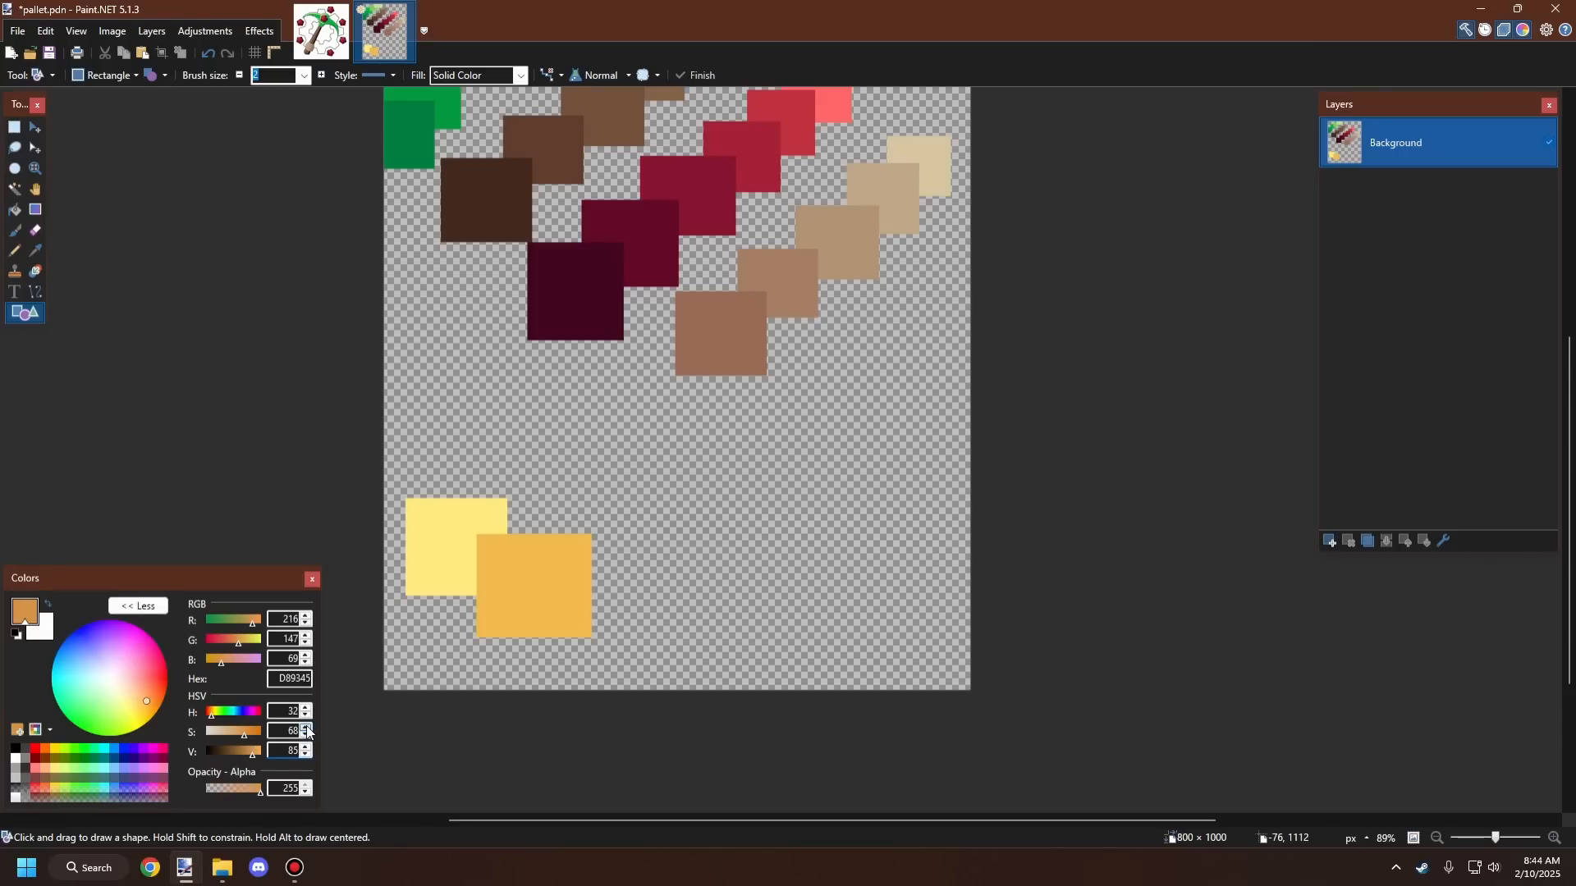
click(306, 728)
click(306, 728)
click(306, 728)
click(306, 728)
click(306, 728)
click(306, 728)
Step: Draw an orange square overlapping the golden square's lower-right corner, redrawing it until placed
drag(533, 563, 666, 668)
key(ctrl+z)
key(ctrl+z)
drag(529, 562, 658, 673)
key(ctrl+z)
mouse_move(531, 575)
mouse_down()
mouse_move(652, 657)
mouse_move(654, 678)
mouse_up()
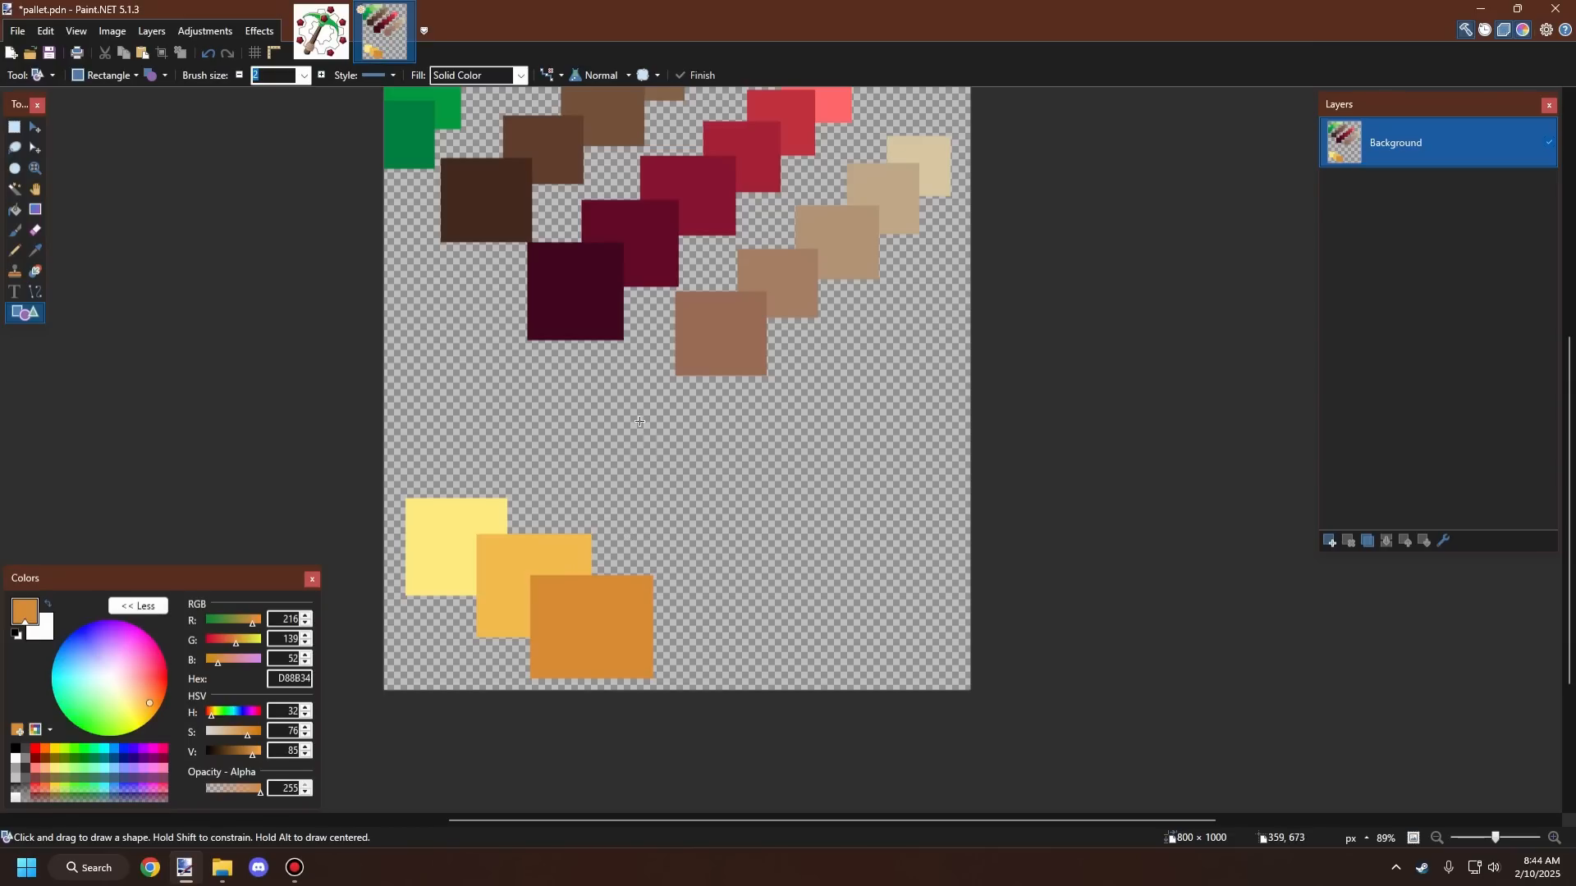
scroll(603, 421, down, 2)
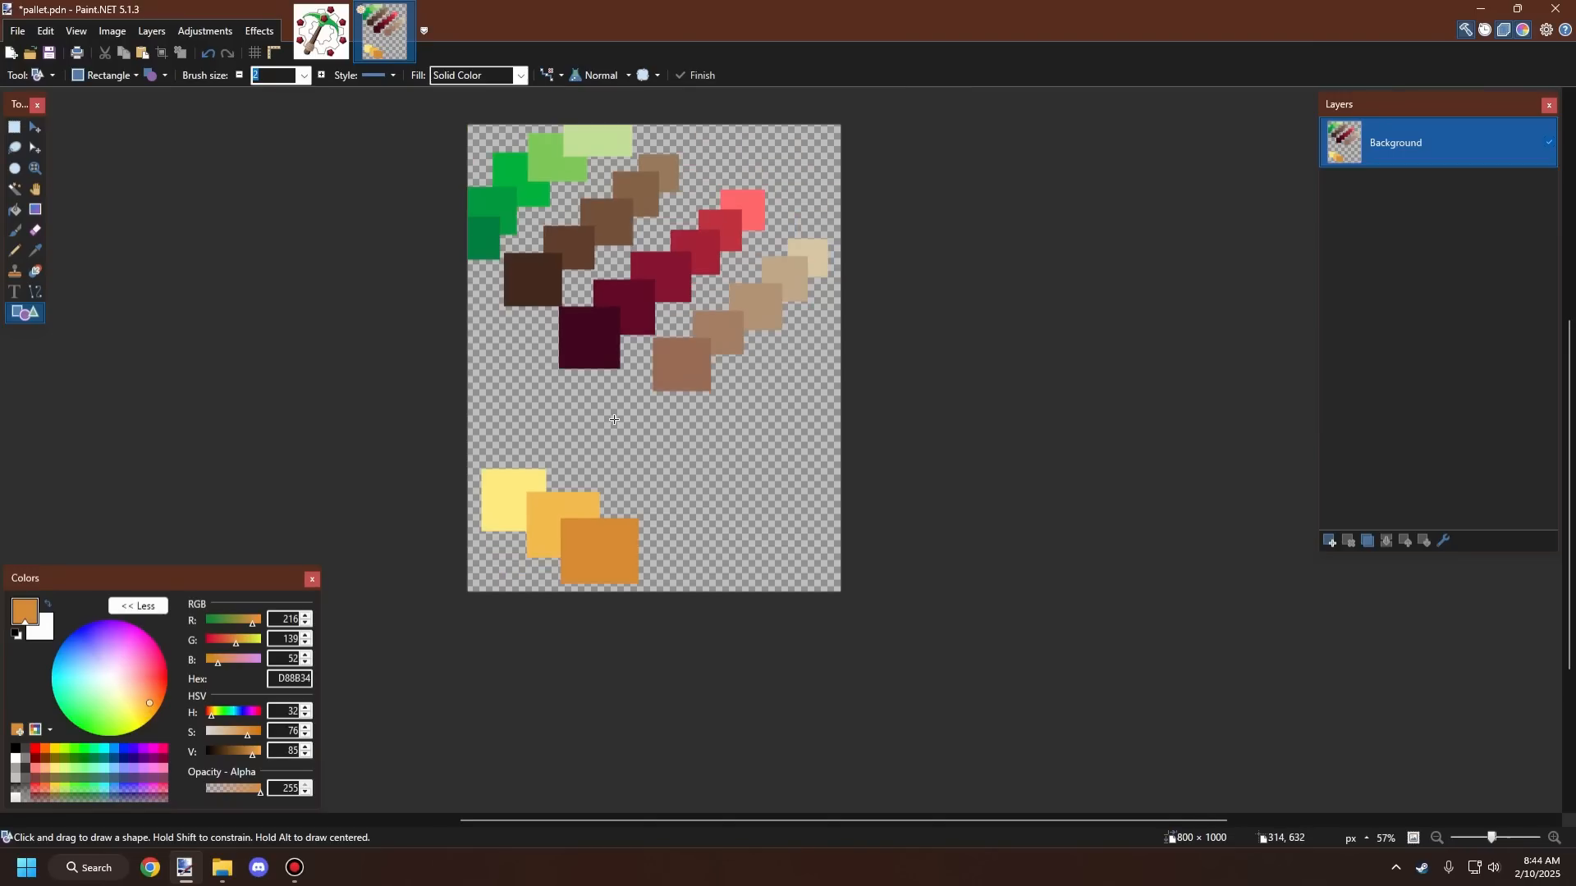
scroll(604, 421, up, 2)
scroll(583, 470, down, 1)
scroll(583, 470, up, 1)
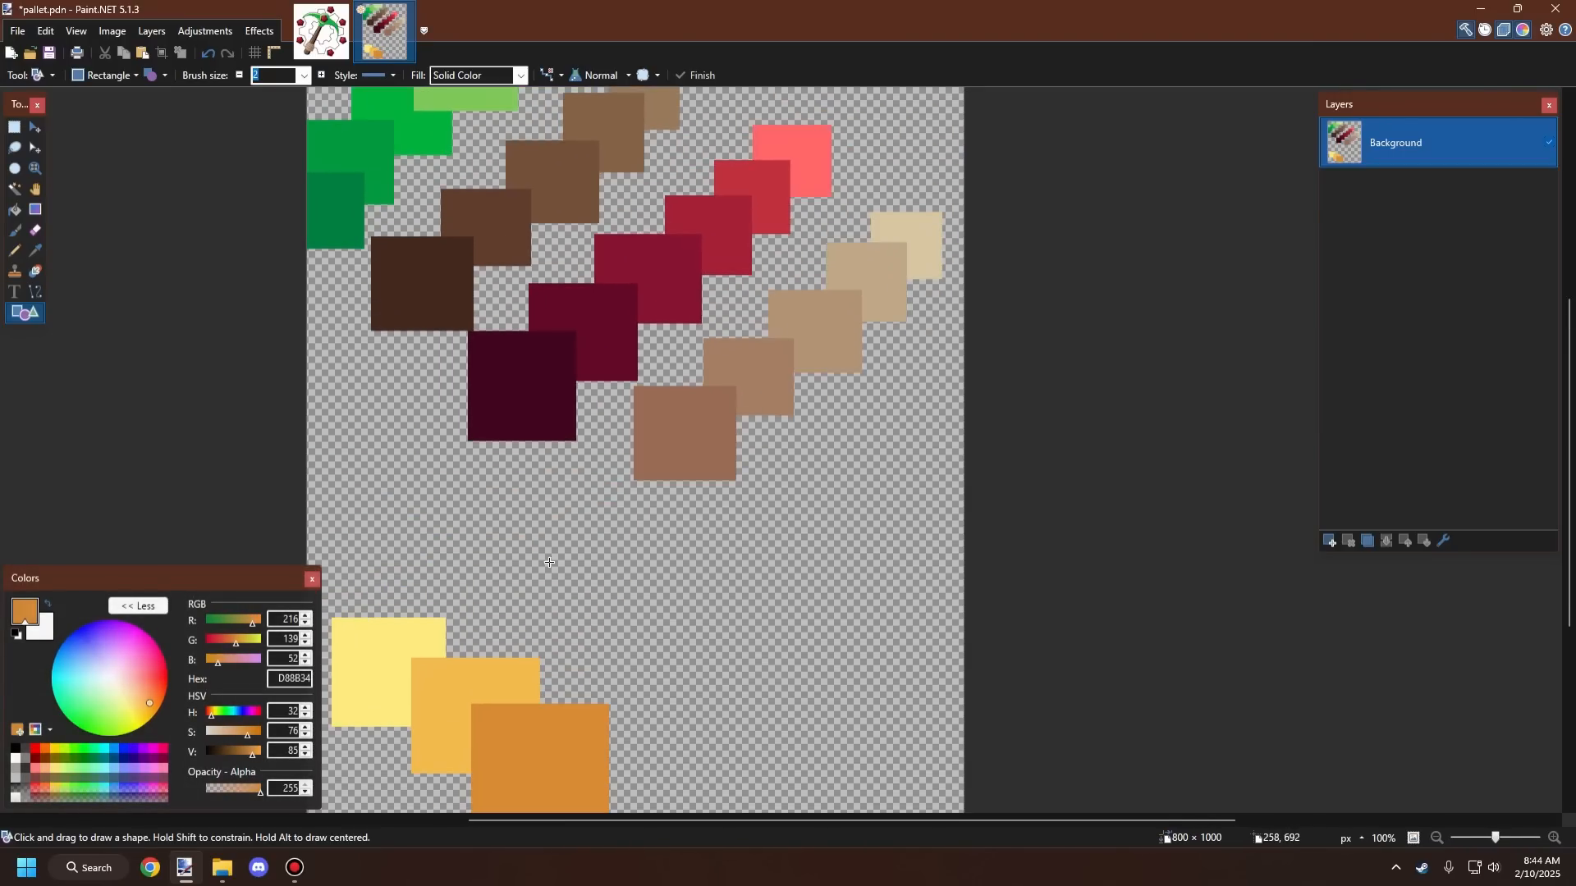
scroll(558, 492, down, 2)
scroll(539, 537, up, 1)
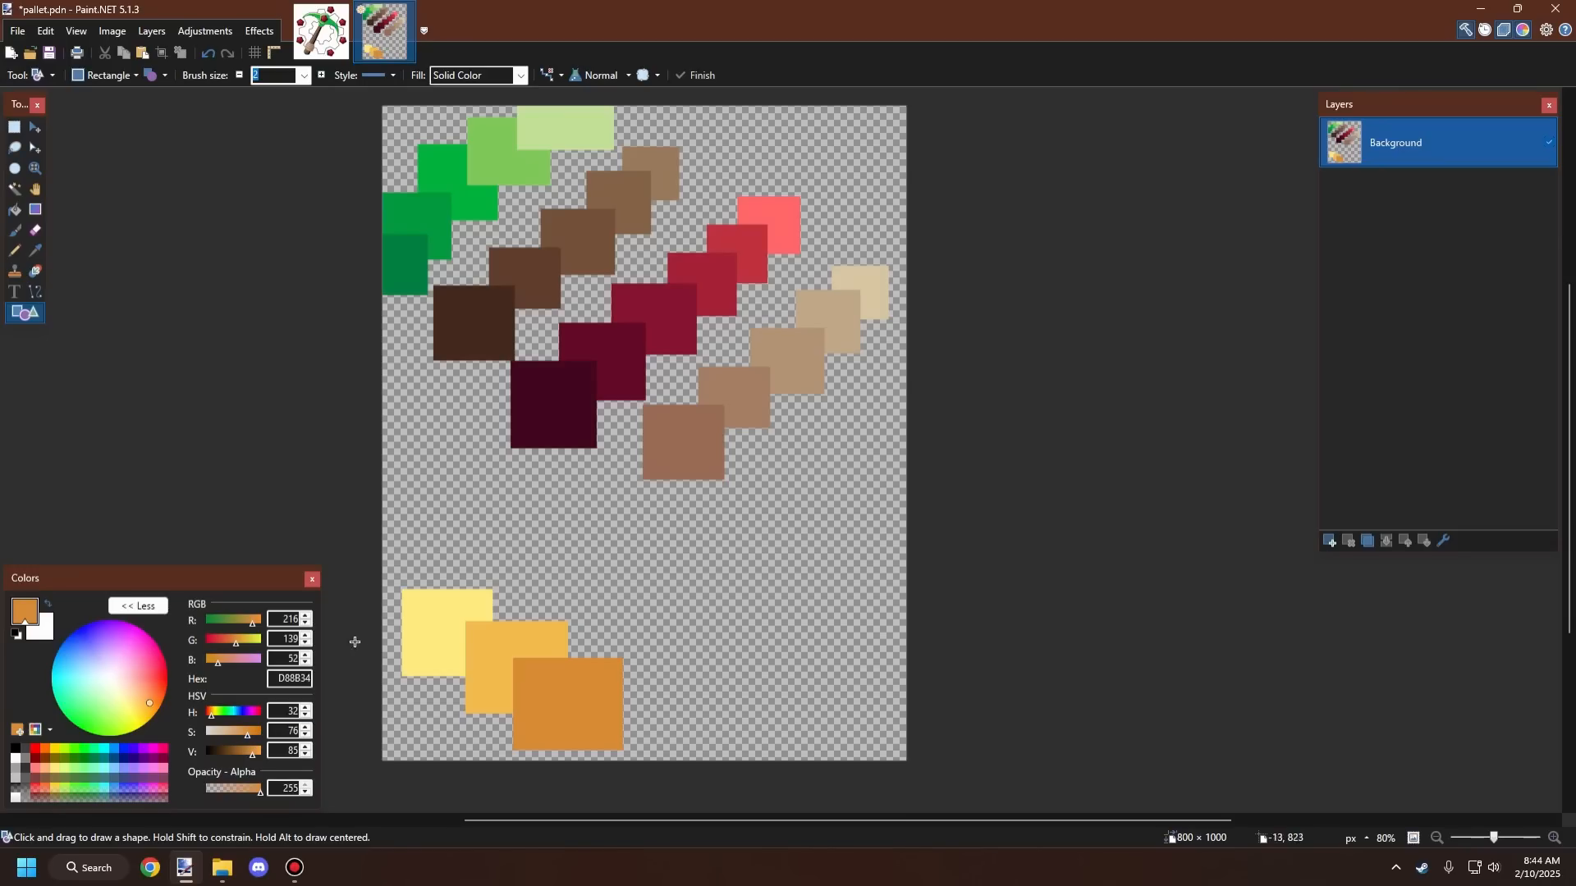
scroll(587, 691, down, 1)
scroll(602, 688, up, 1)
scroll(603, 689, up, 2)
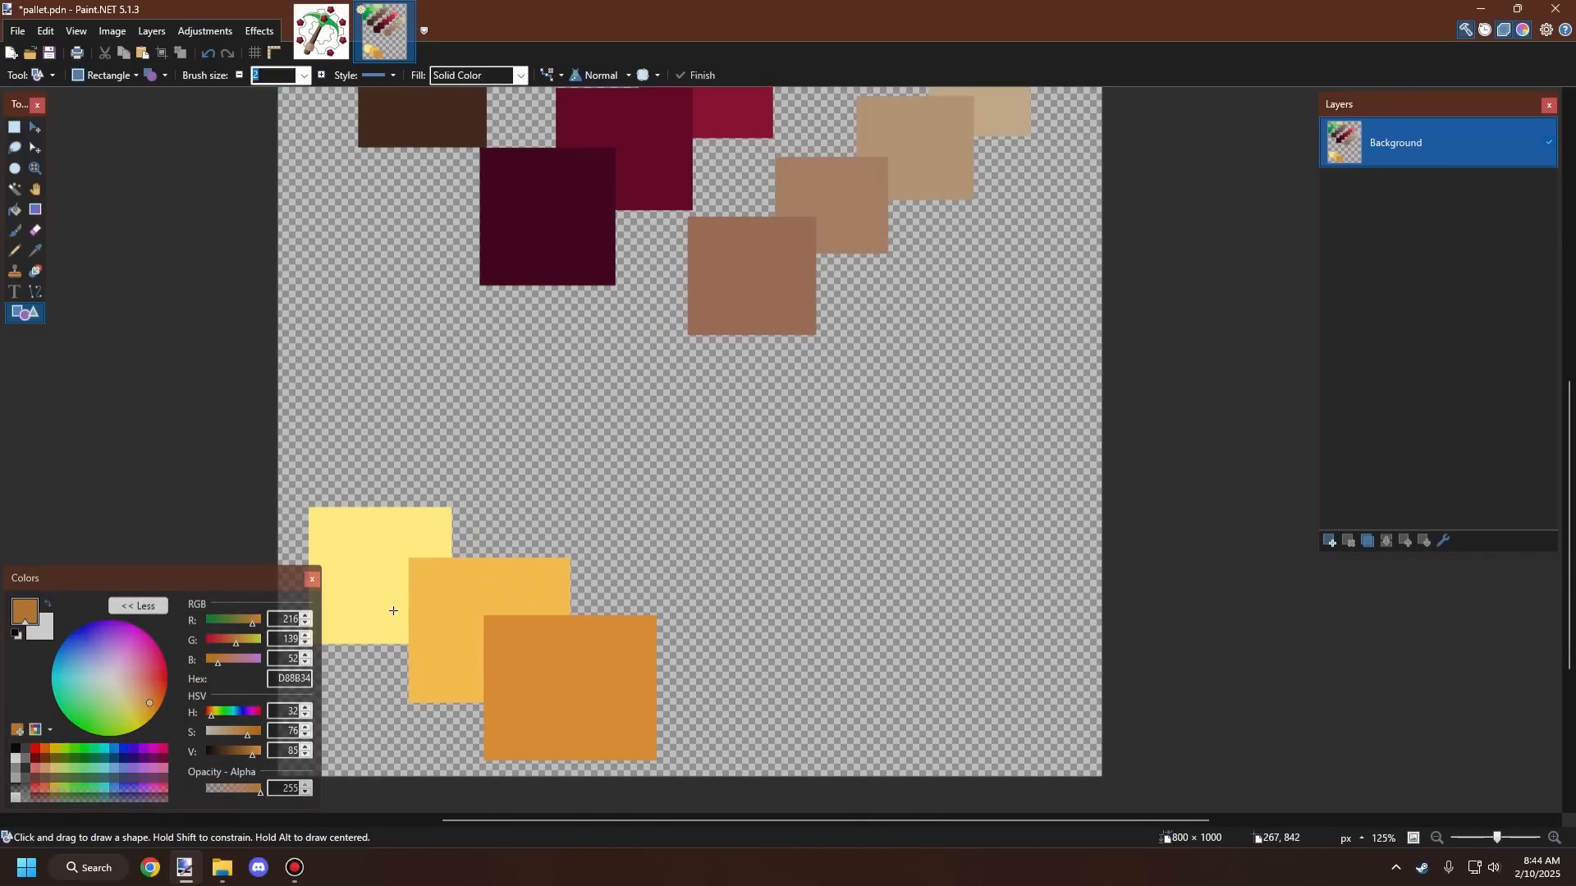
scroll(565, 688, up, 1)
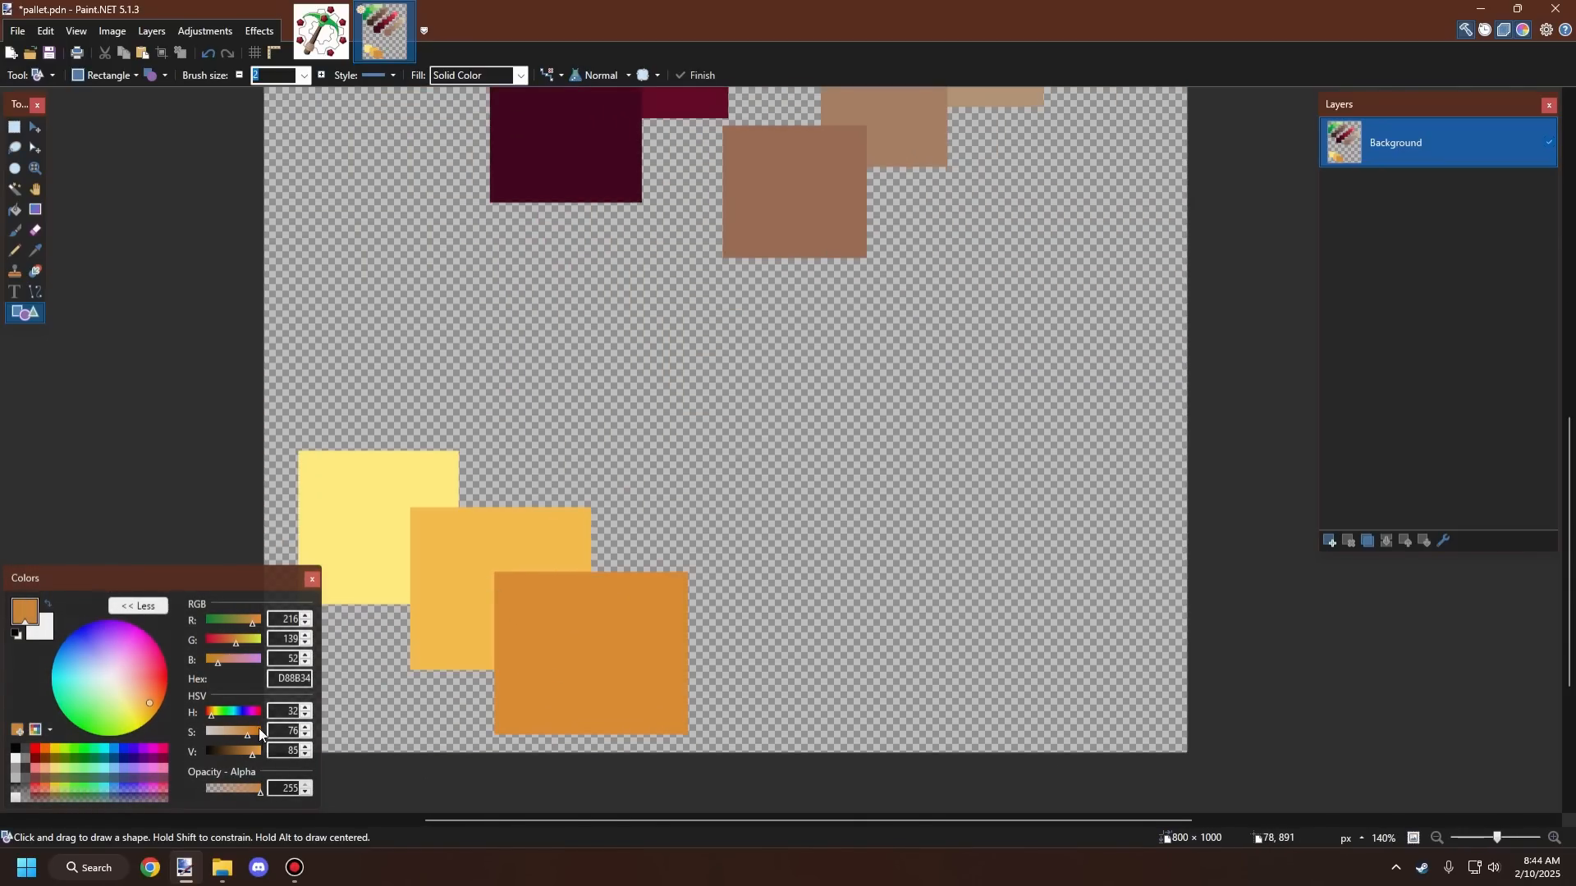
Step: Set the primary color to hue 26, saturation 80, value 70 and draw a brown square overlapping the orange square's upper-right corner
click(305, 717)
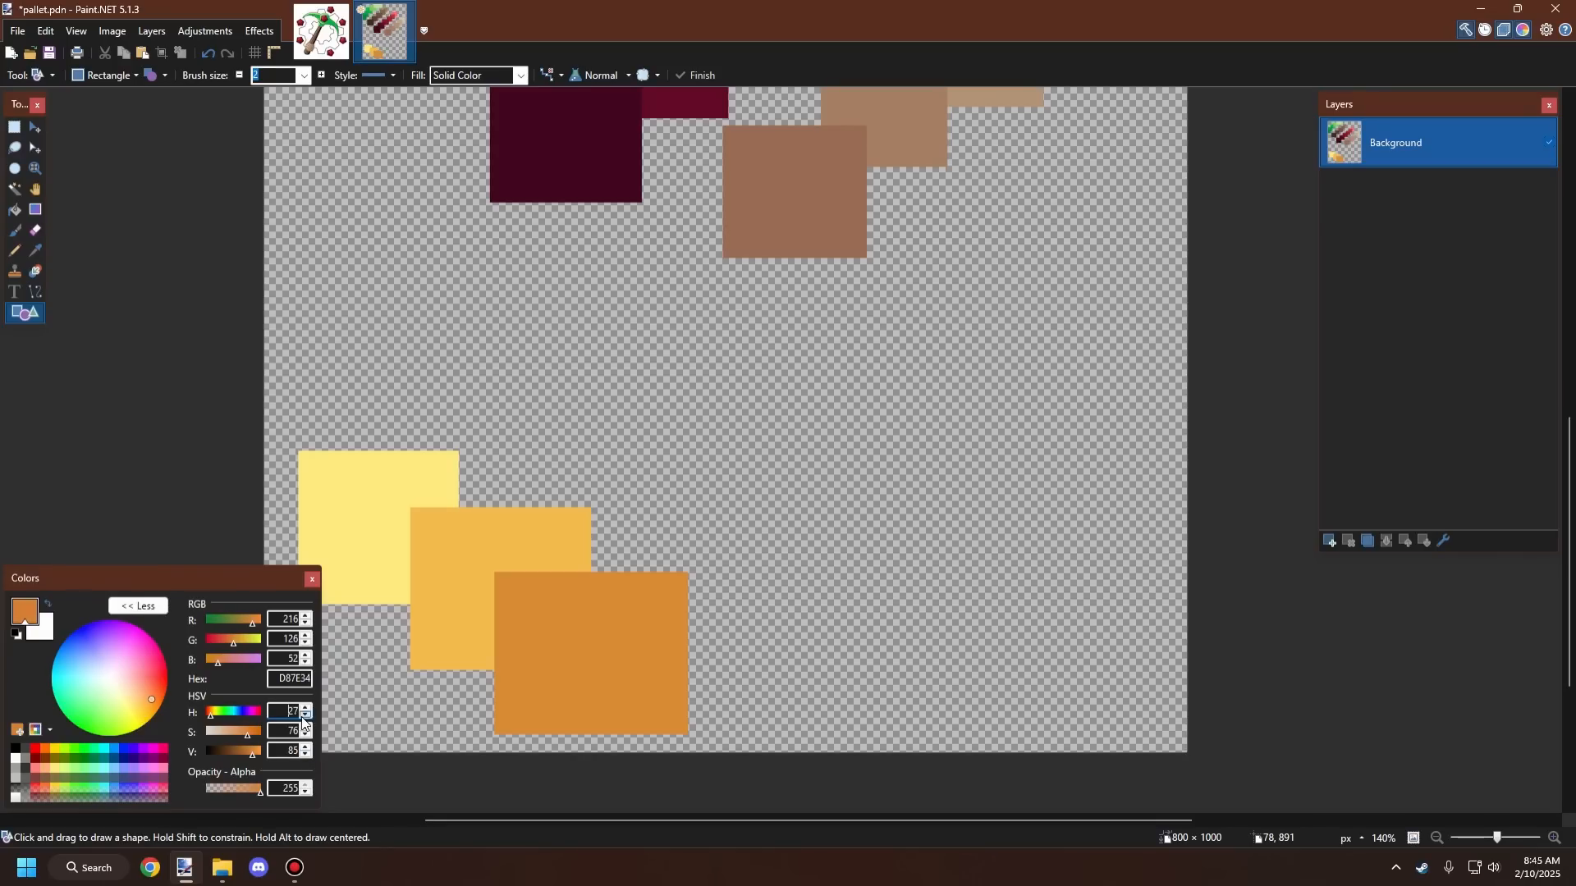
click(305, 755)
click(305, 755)
click(305, 755)
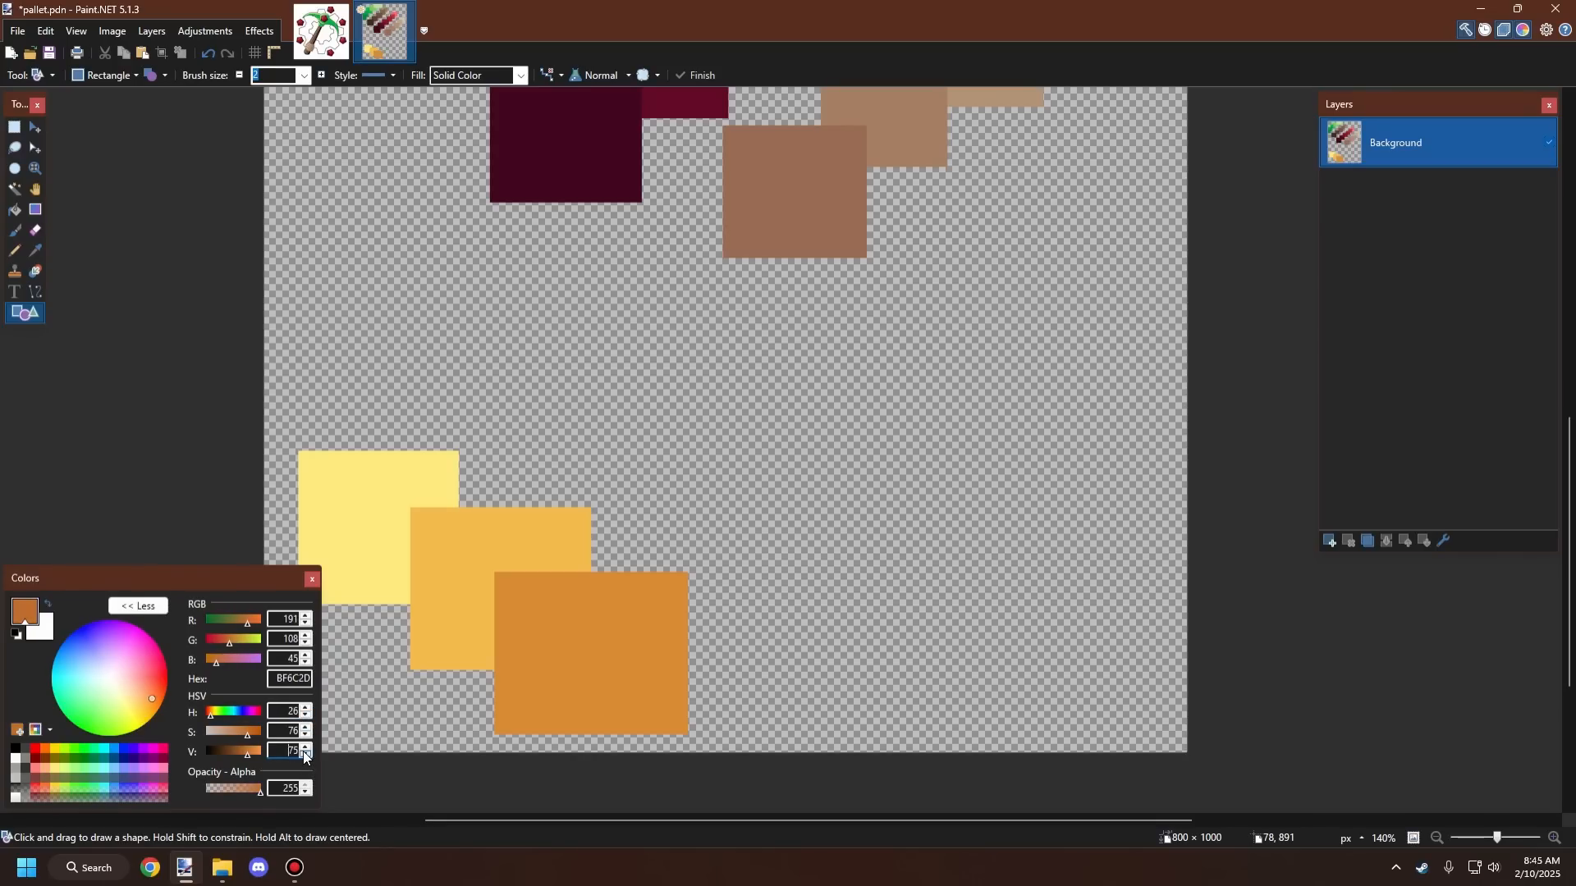
click(305, 755)
click(305, 755)
mouse_move(554, 645)
mouse_down()
mouse_move(837, 773)
mouse_move(774, 752)
mouse_up()
key(ctrl+z)
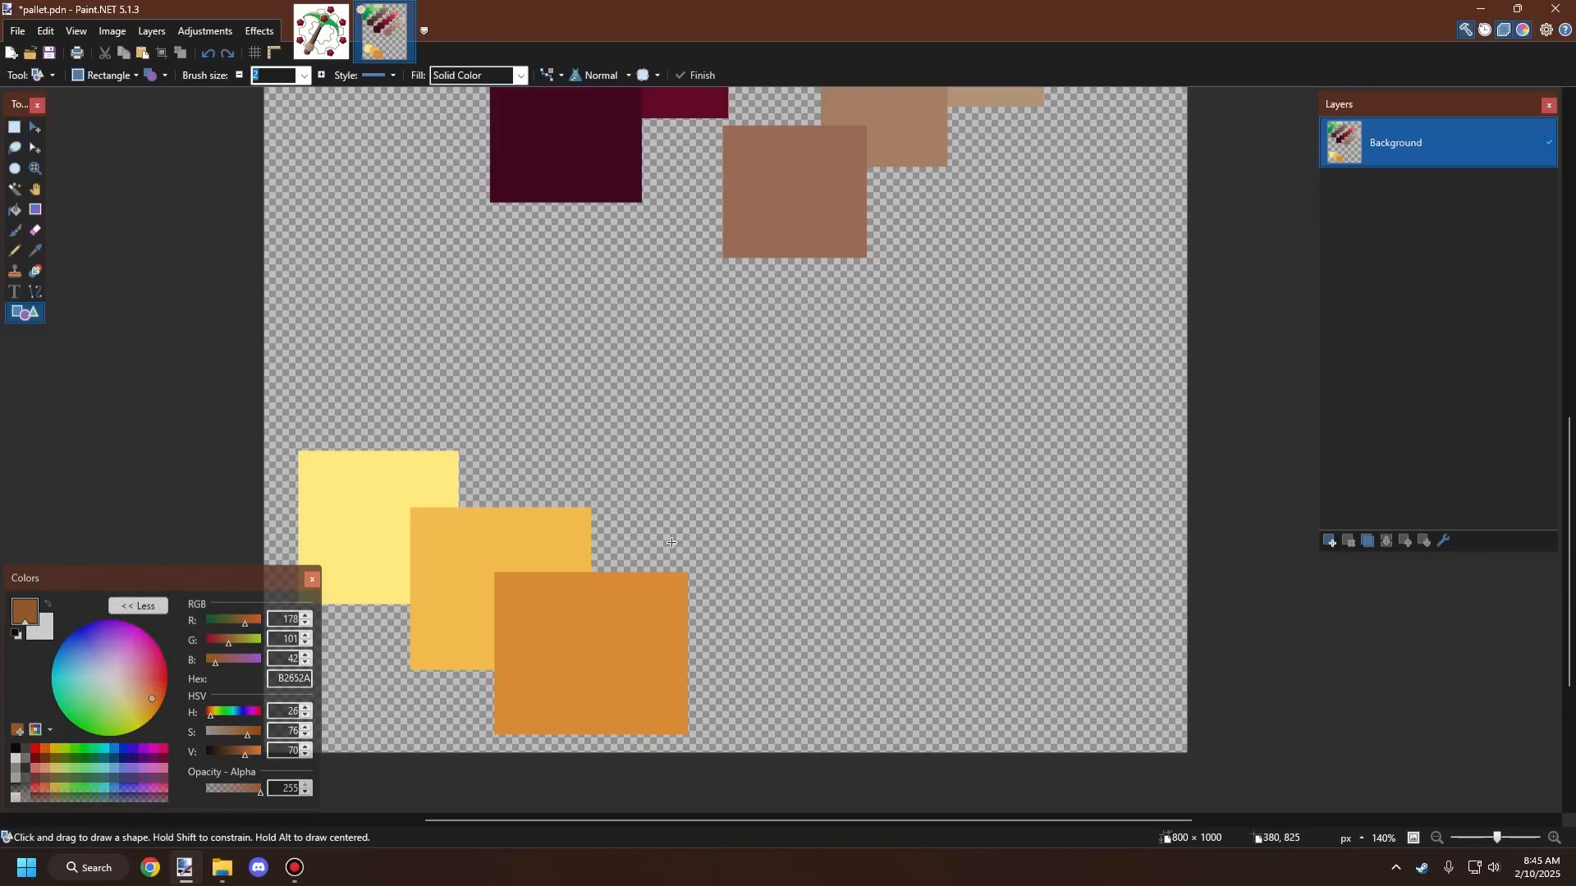
click(306, 728)
click(306, 728)
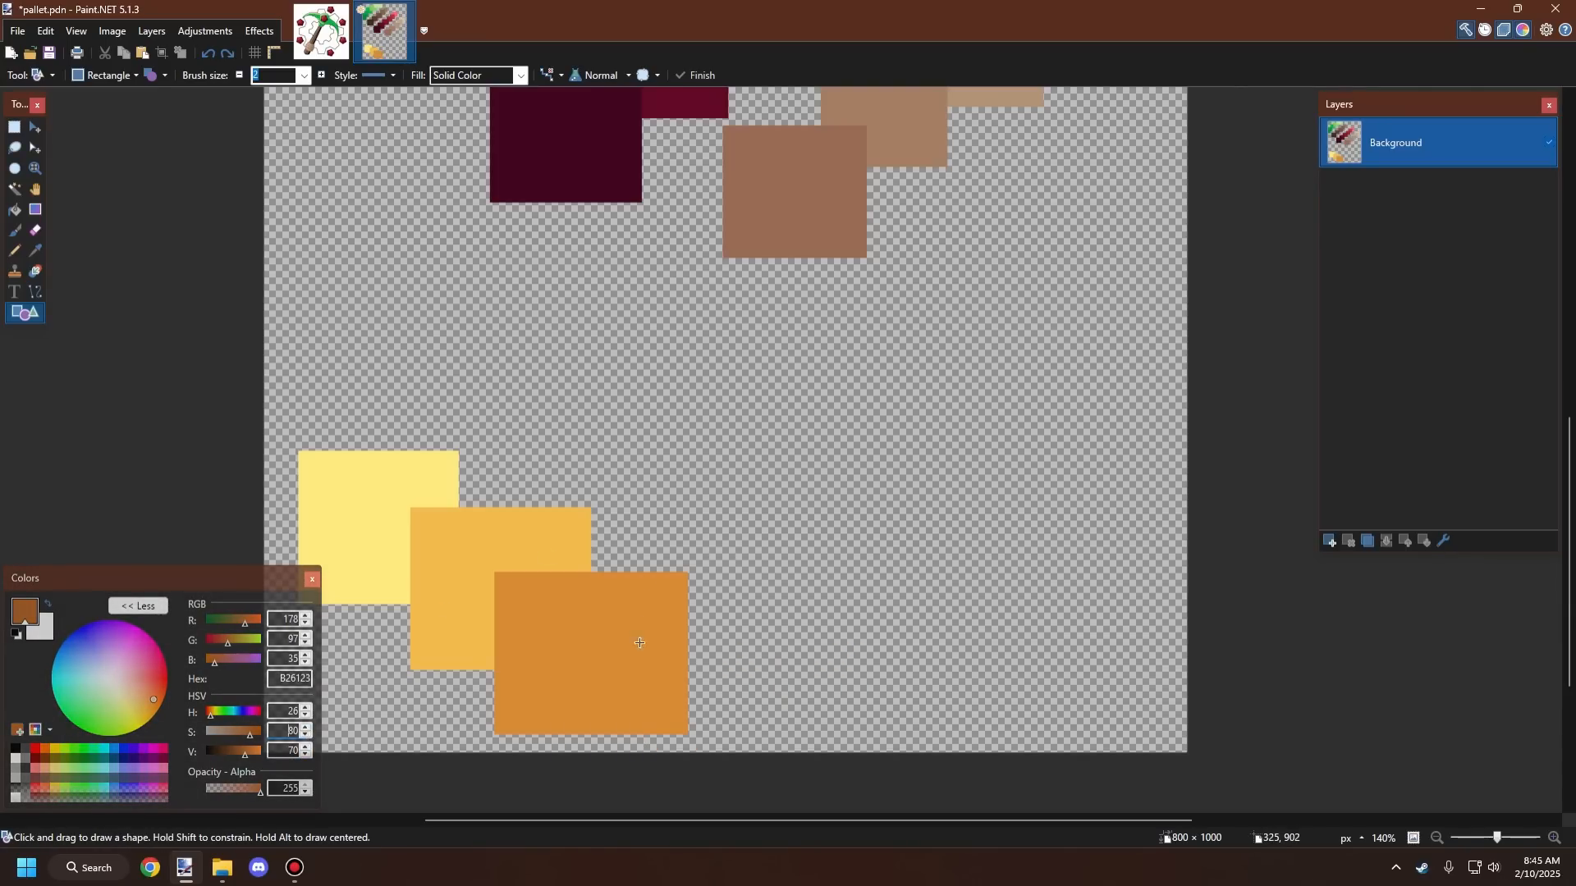
mouse_move(638, 670)
mouse_down()
mouse_move(820, 501)
mouse_move(855, 511)
mouse_move(870, 488)
mouse_move(837, 502)
mouse_up()
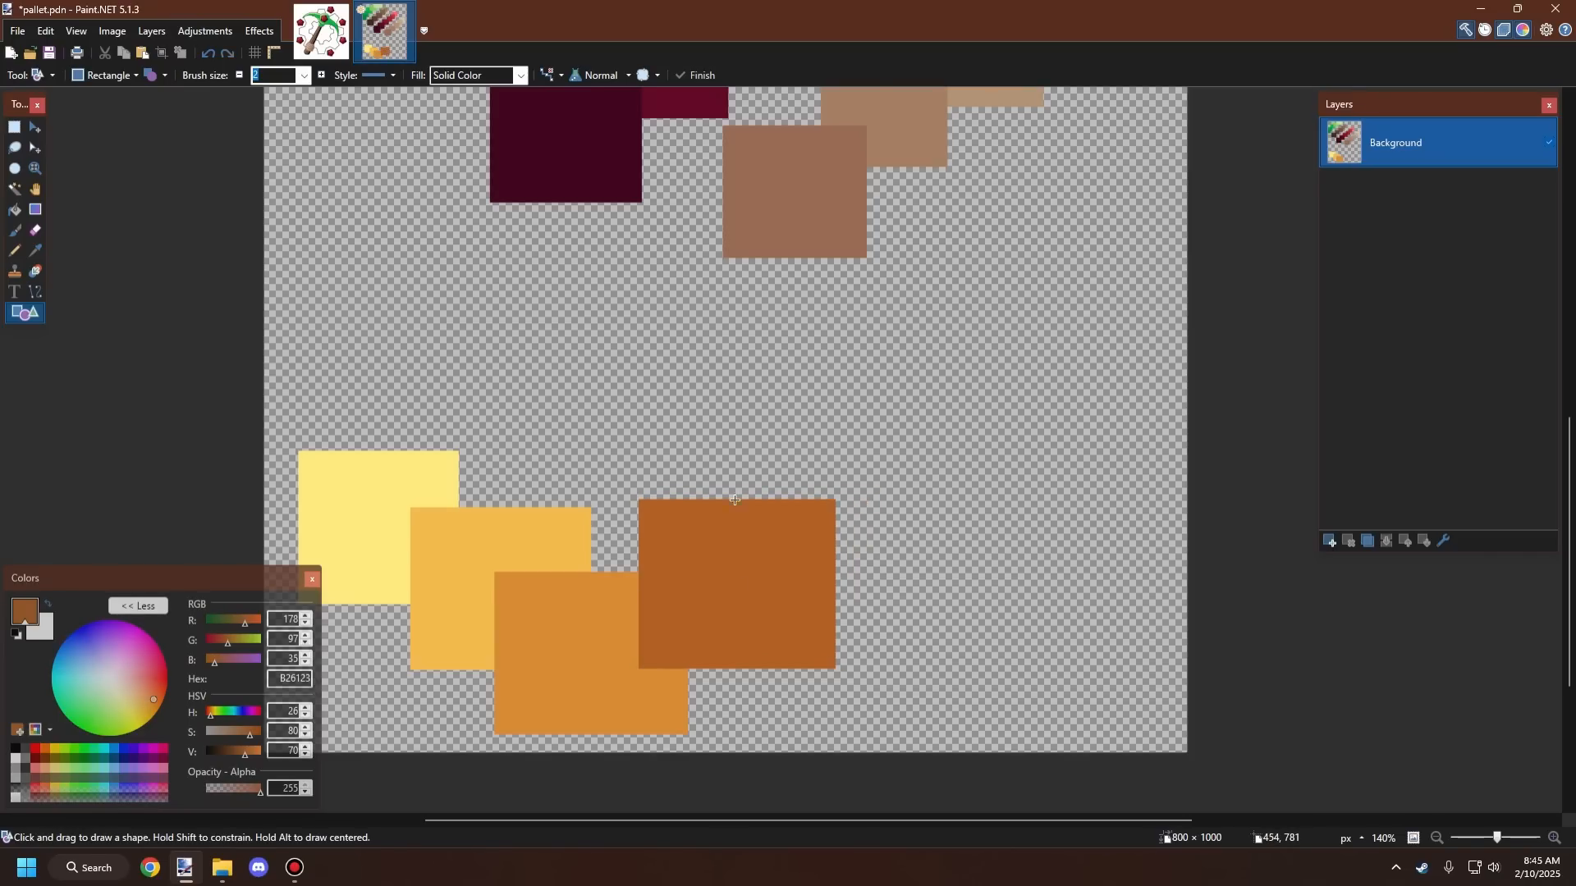
Step: Compare the whole palette with the new_logo image to judge the new shades
scroll(729, 566, down, 3)
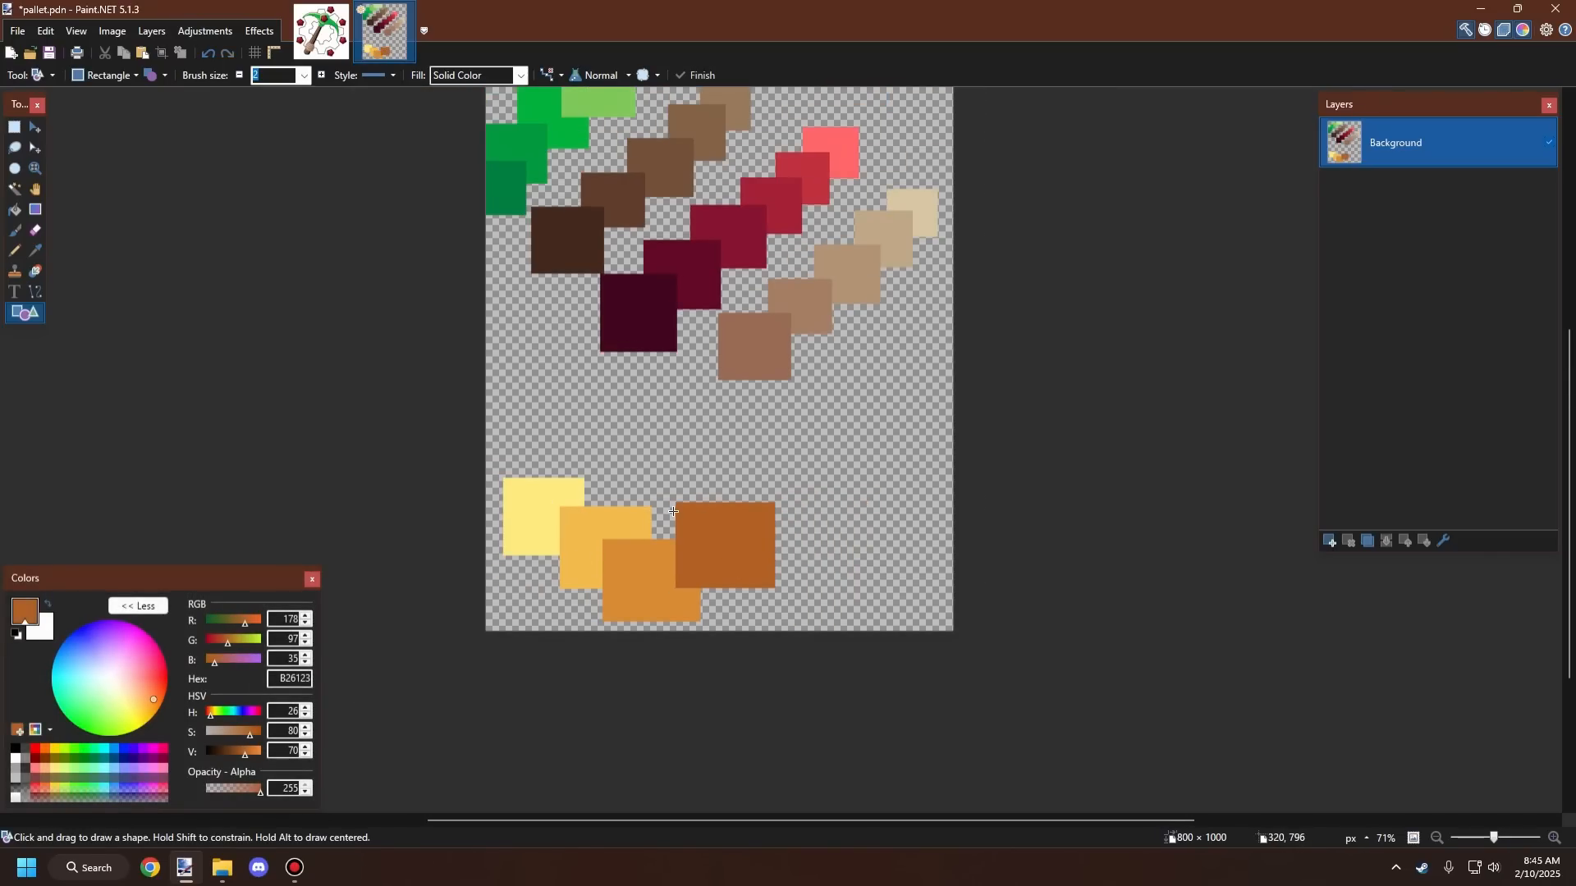
scroll(674, 510, up, 1)
scroll(674, 516, up, 1)
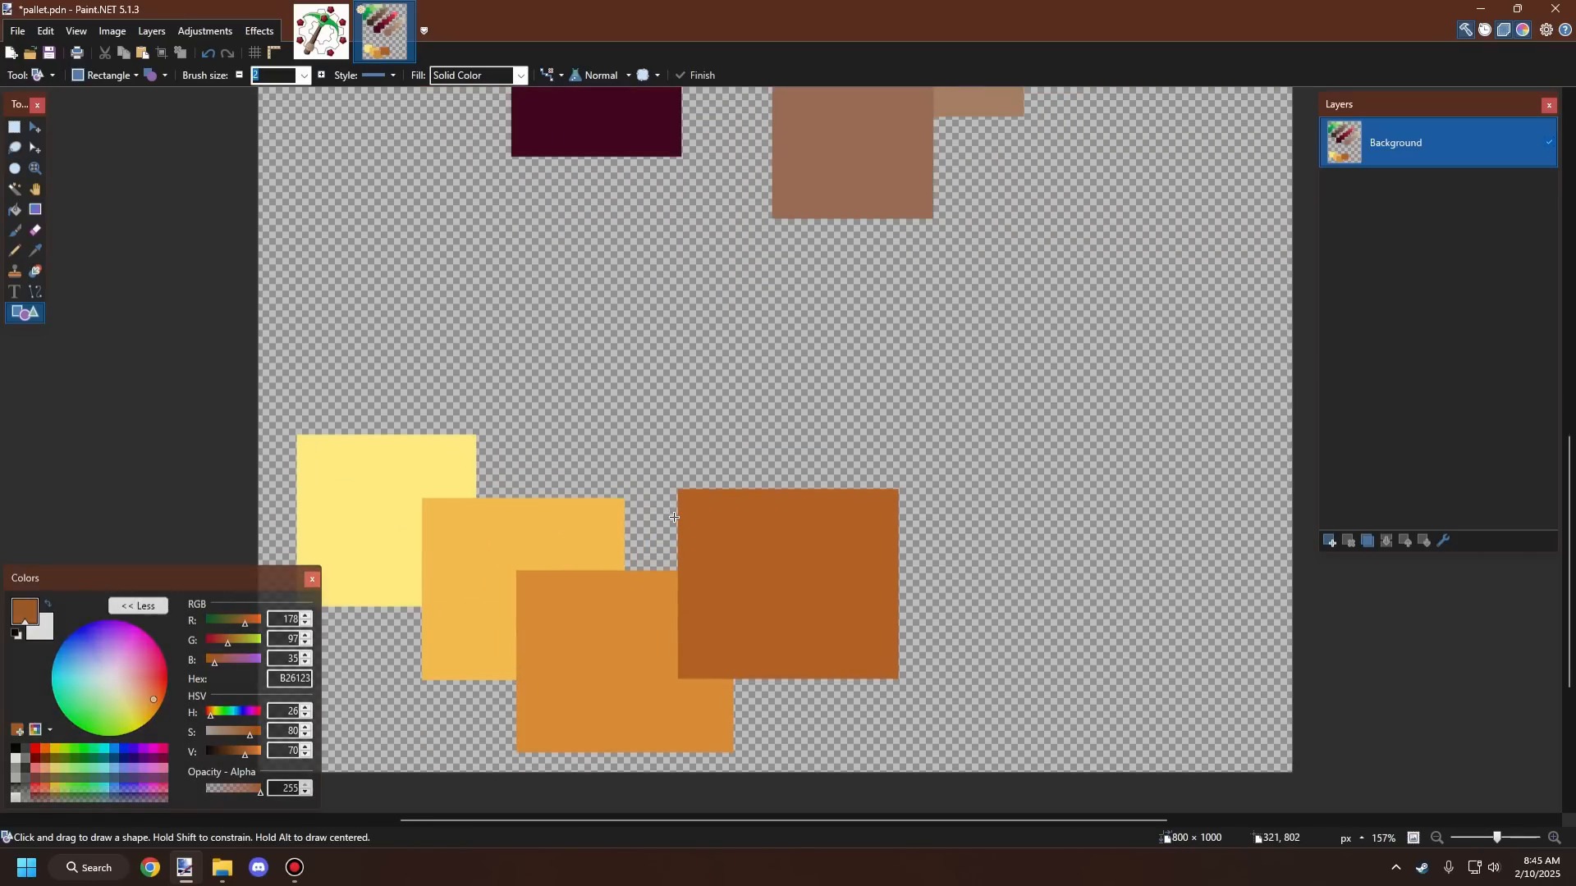
scroll(674, 515, down, 1)
scroll(675, 516, down, 4)
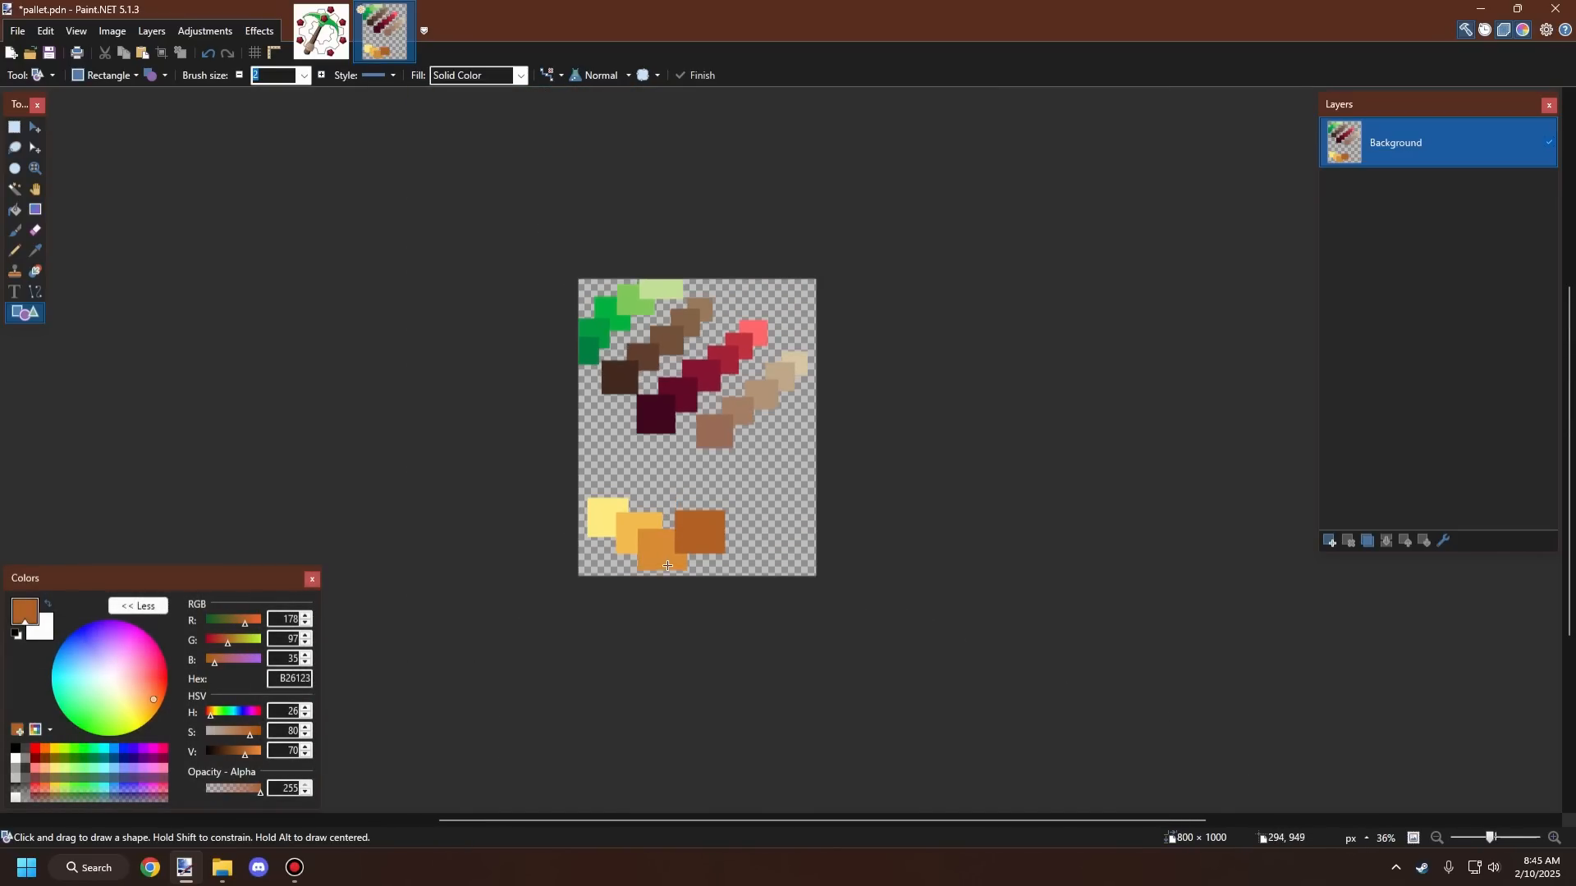
scroll(742, 475, up, 4)
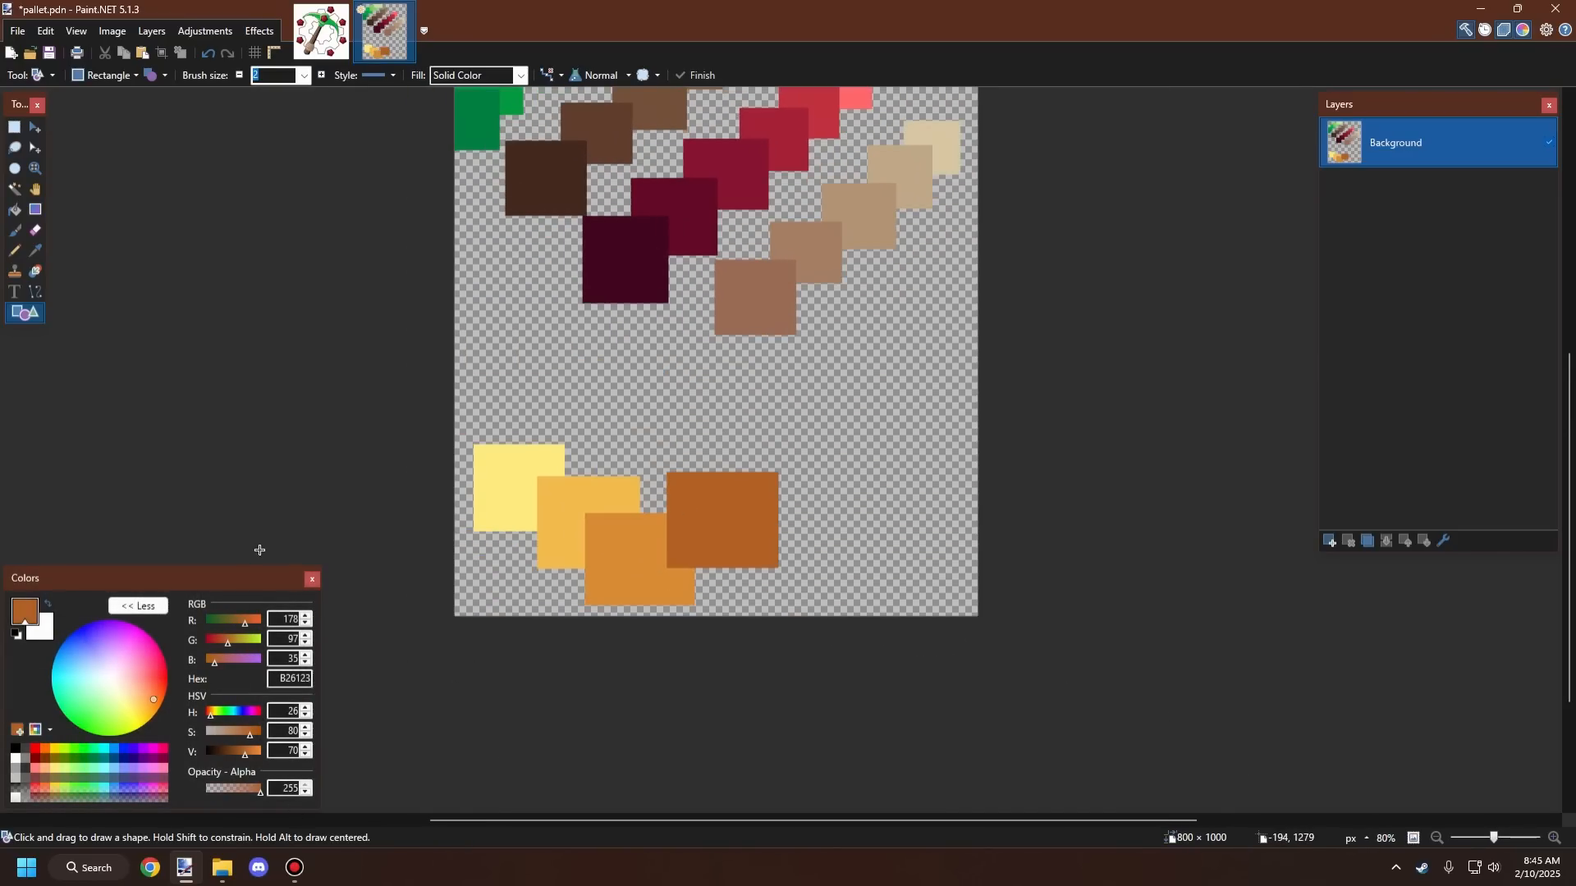
click(320, 31)
scroll(543, 532, down, 2)
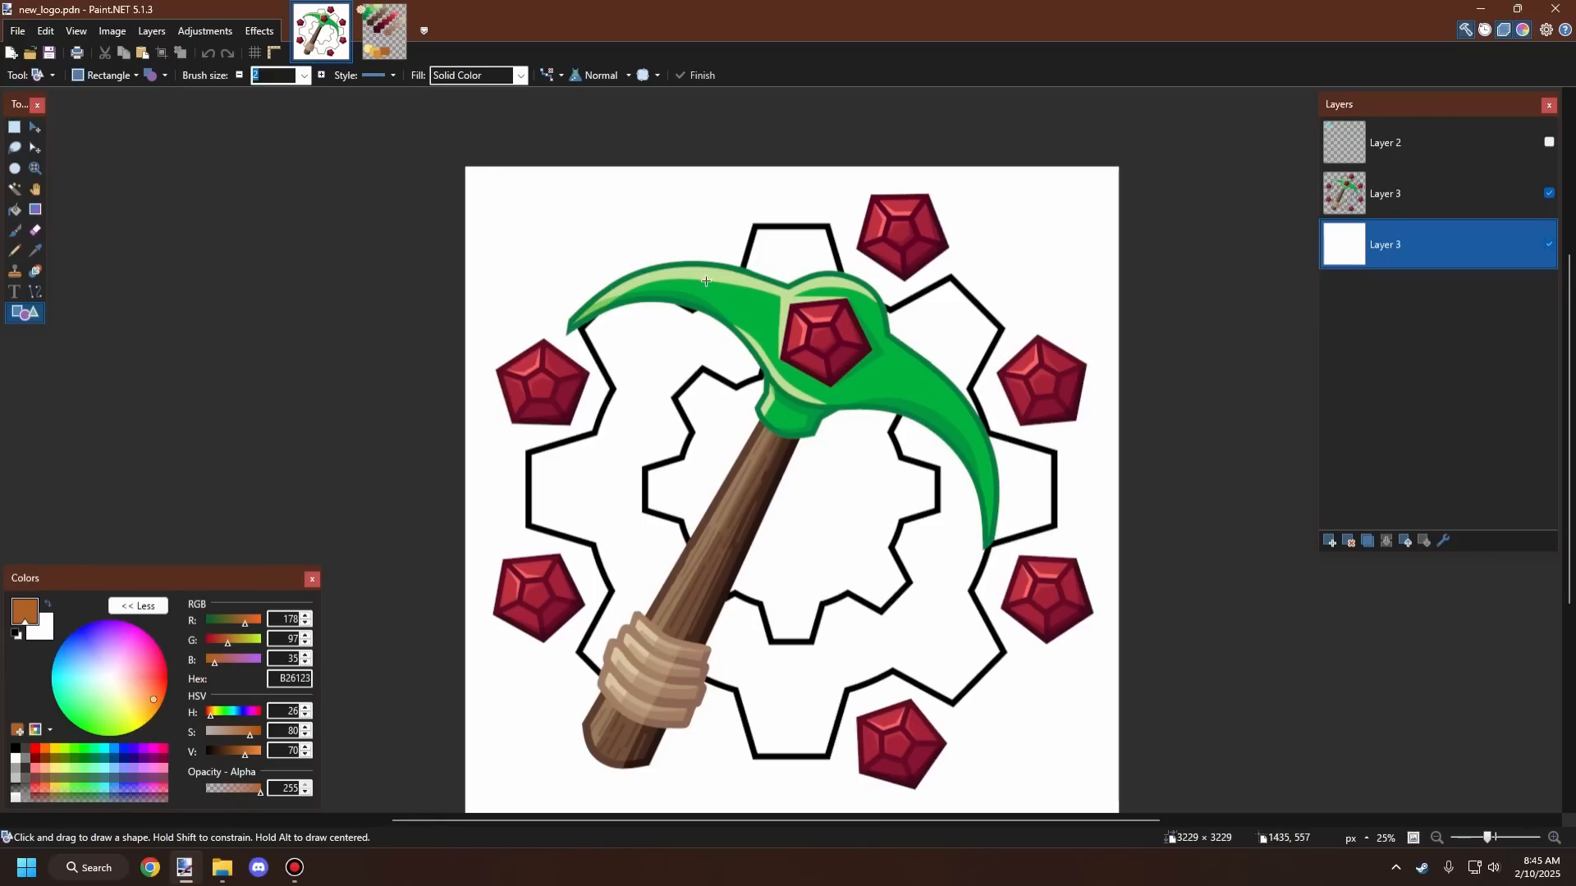
click(366, 46)
scroll(698, 443, up, 5)
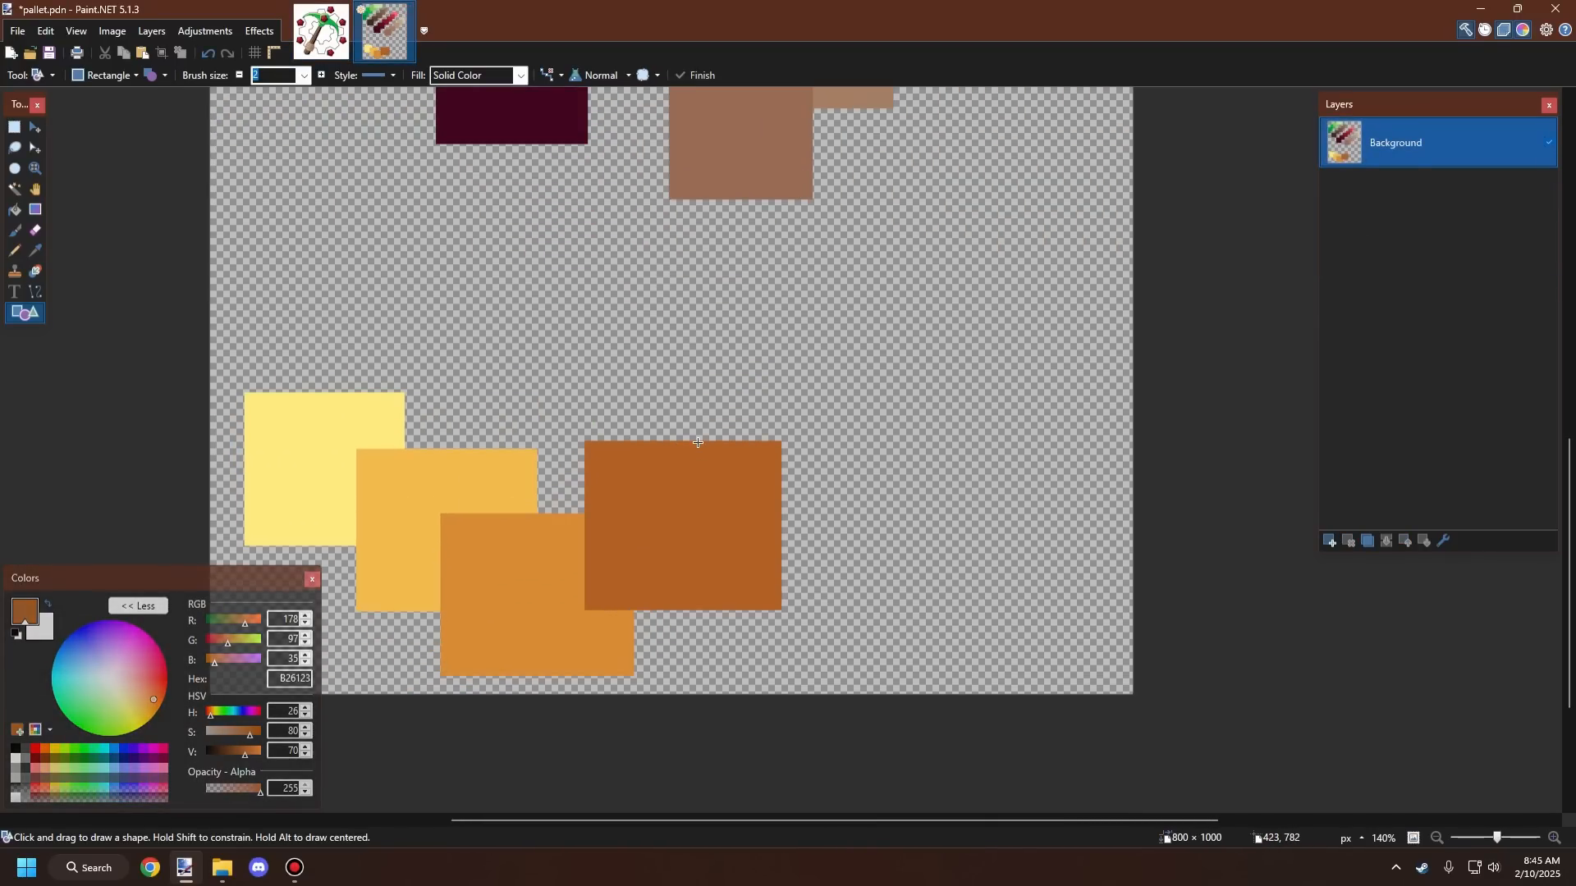
scroll(700, 505, down, 2)
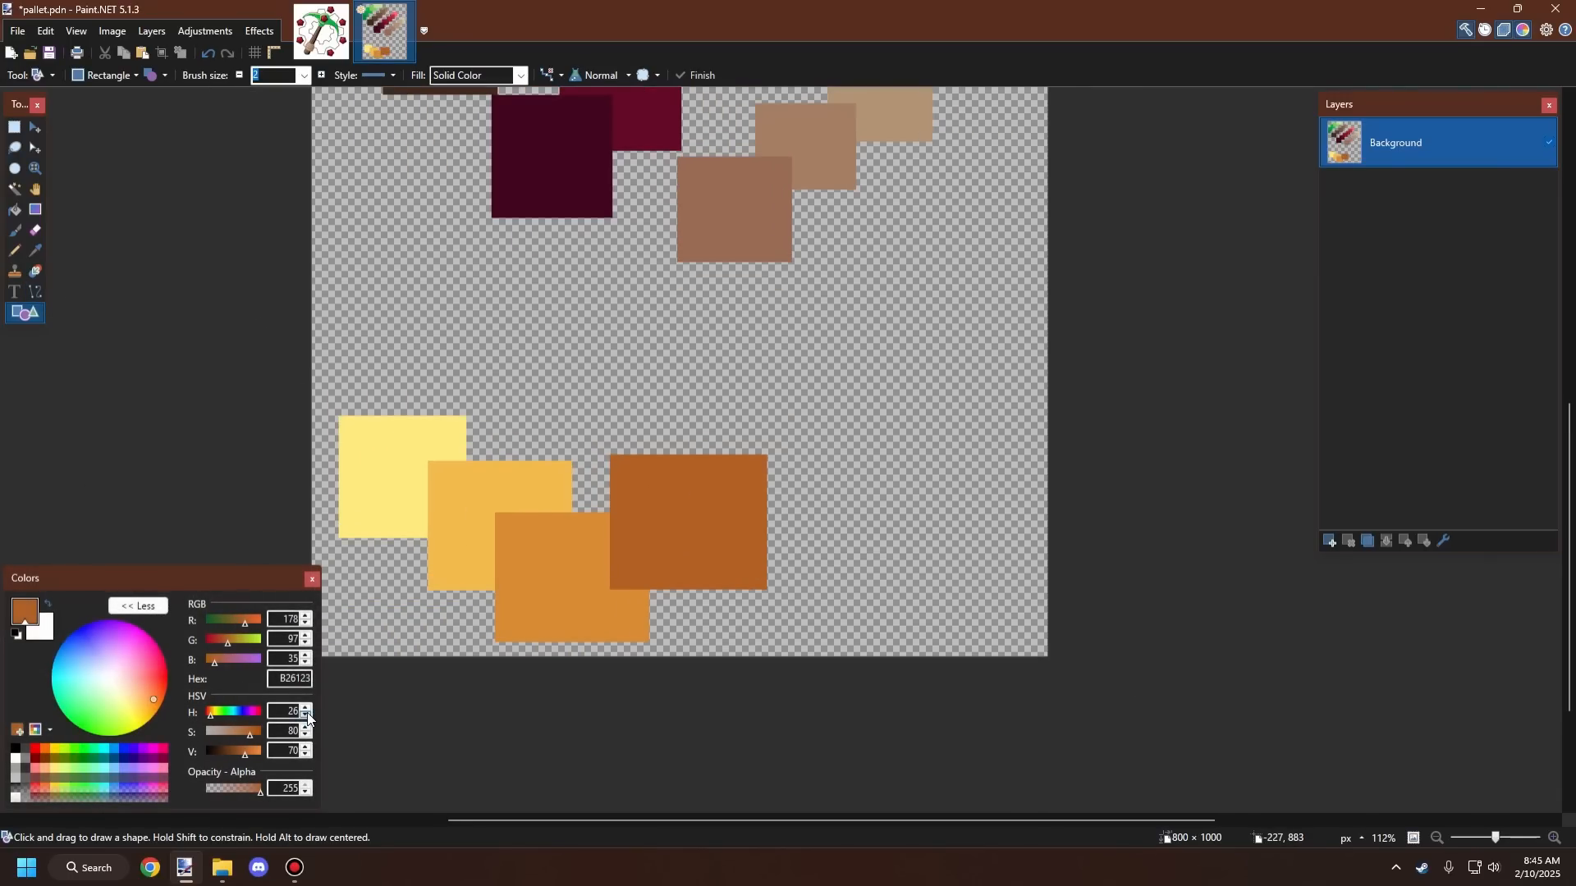
Step: Tune the primary color to hue 20, saturation 85, value 60, testing each with a square that is undone
click(307, 755)
click(307, 755)
click(307, 755)
click(307, 755)
click(307, 755)
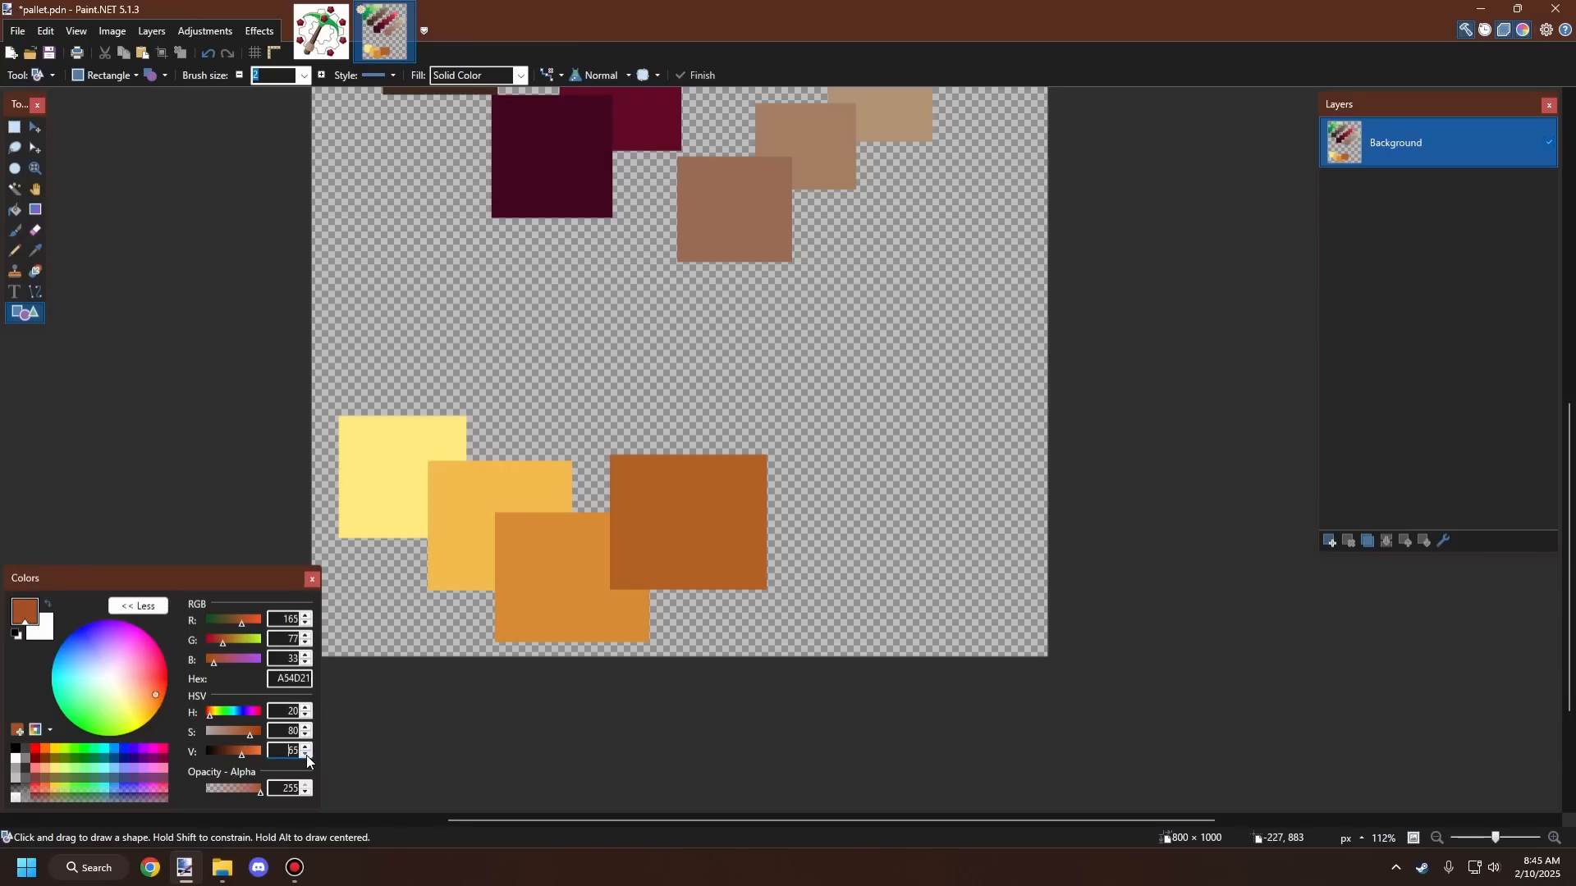
click(307, 755)
click(307, 755)
click(307, 755)
click(307, 755)
click(307, 755)
drag(712, 518, 896, 351)
key(ctrl+z)
click(306, 728)
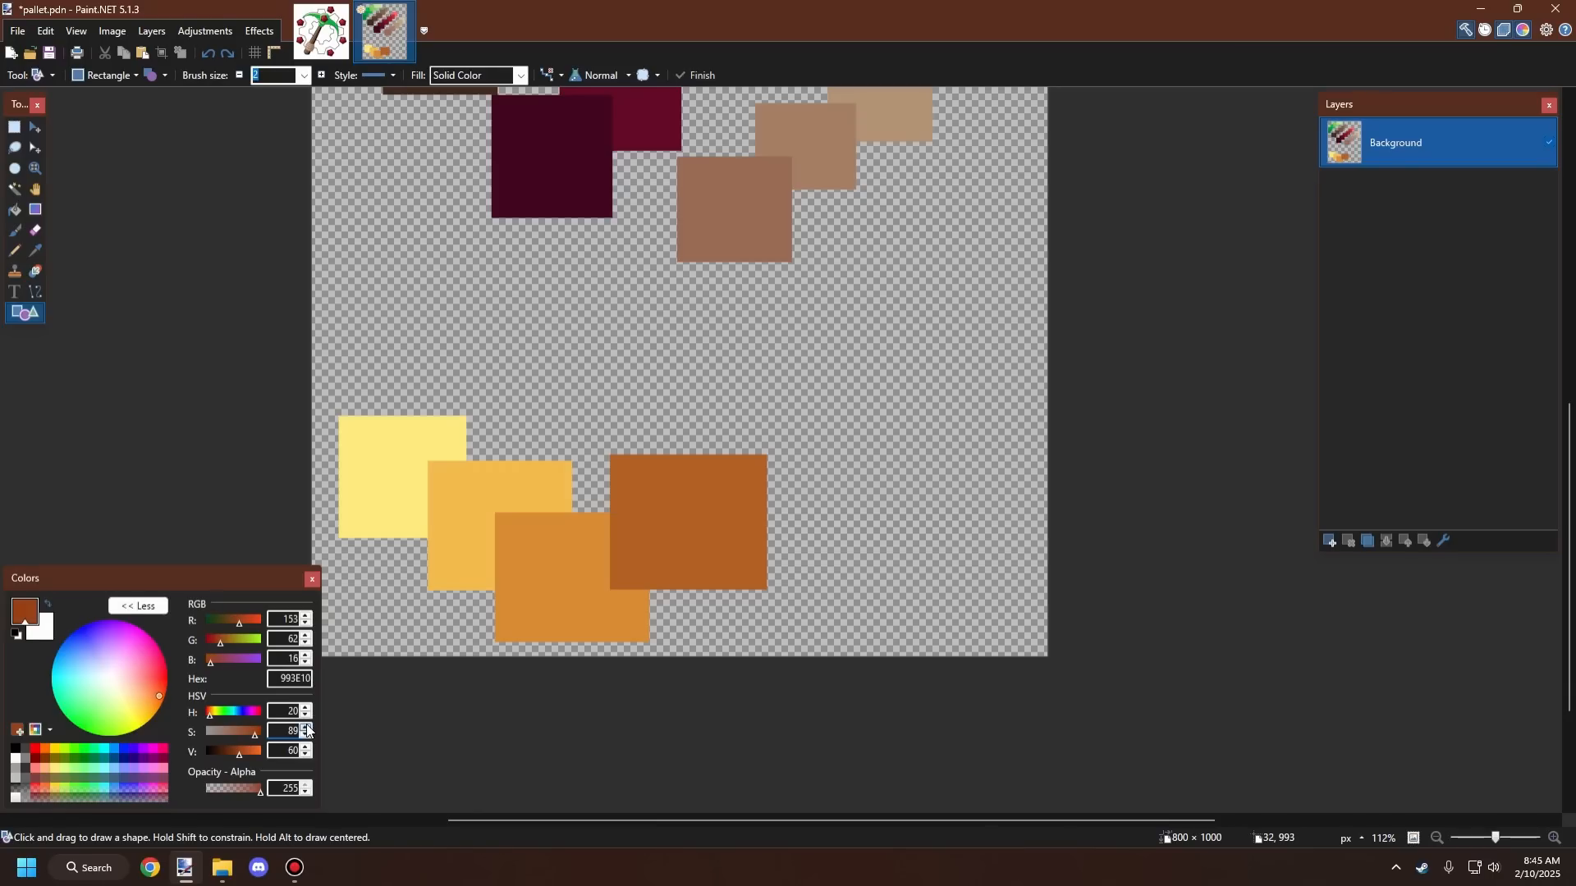
mouse_move(718, 507)
mouse_down()
mouse_move(861, 344)
mouse_move(887, 368)
mouse_up()
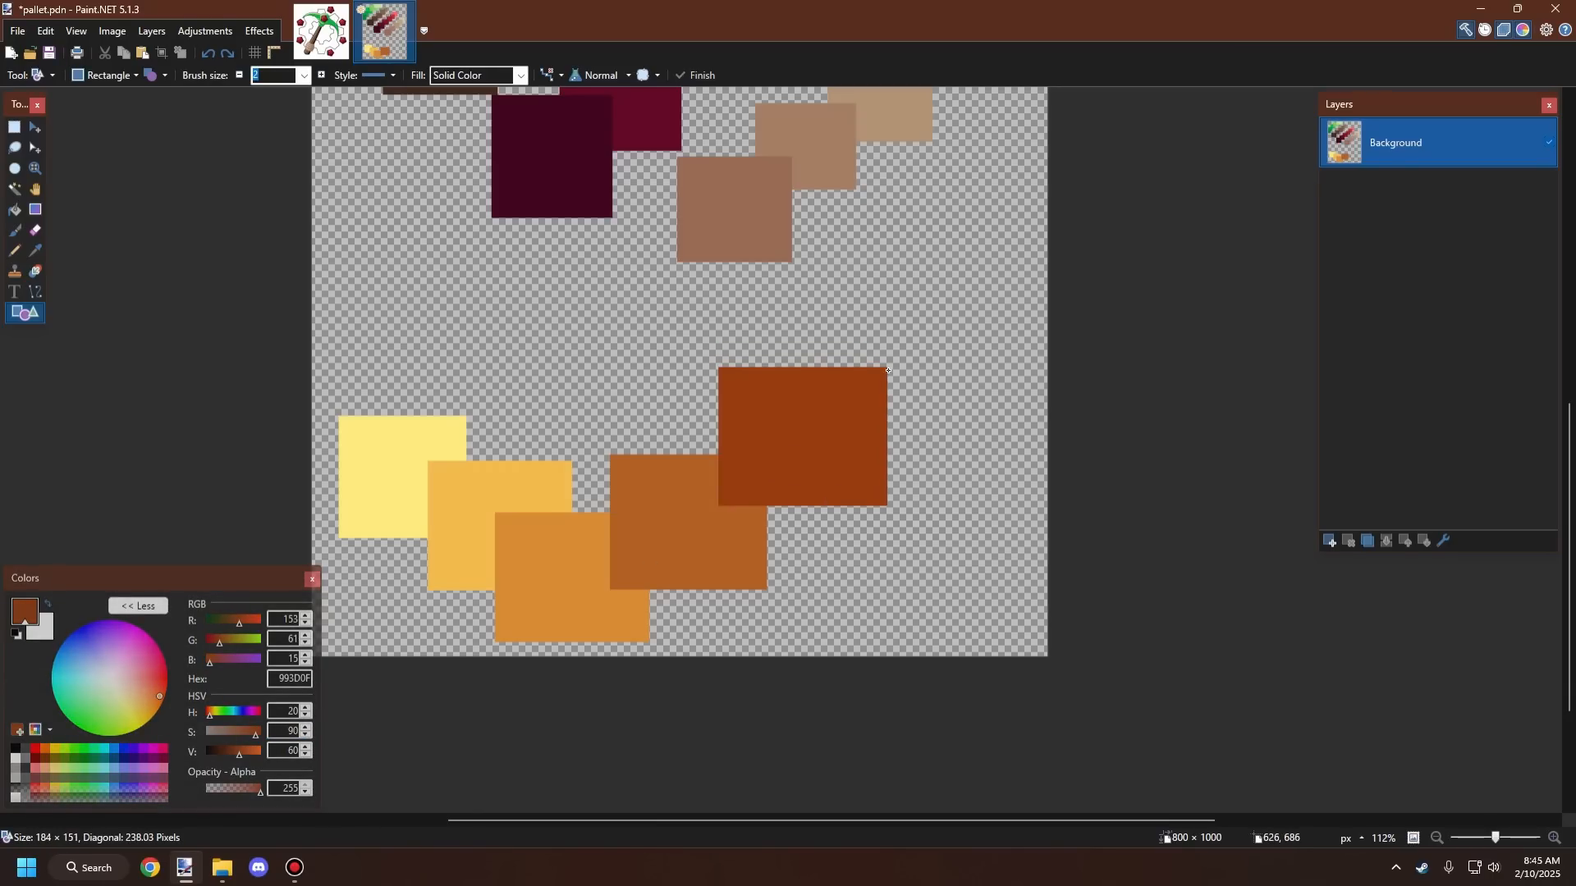
key(ctrl+z)
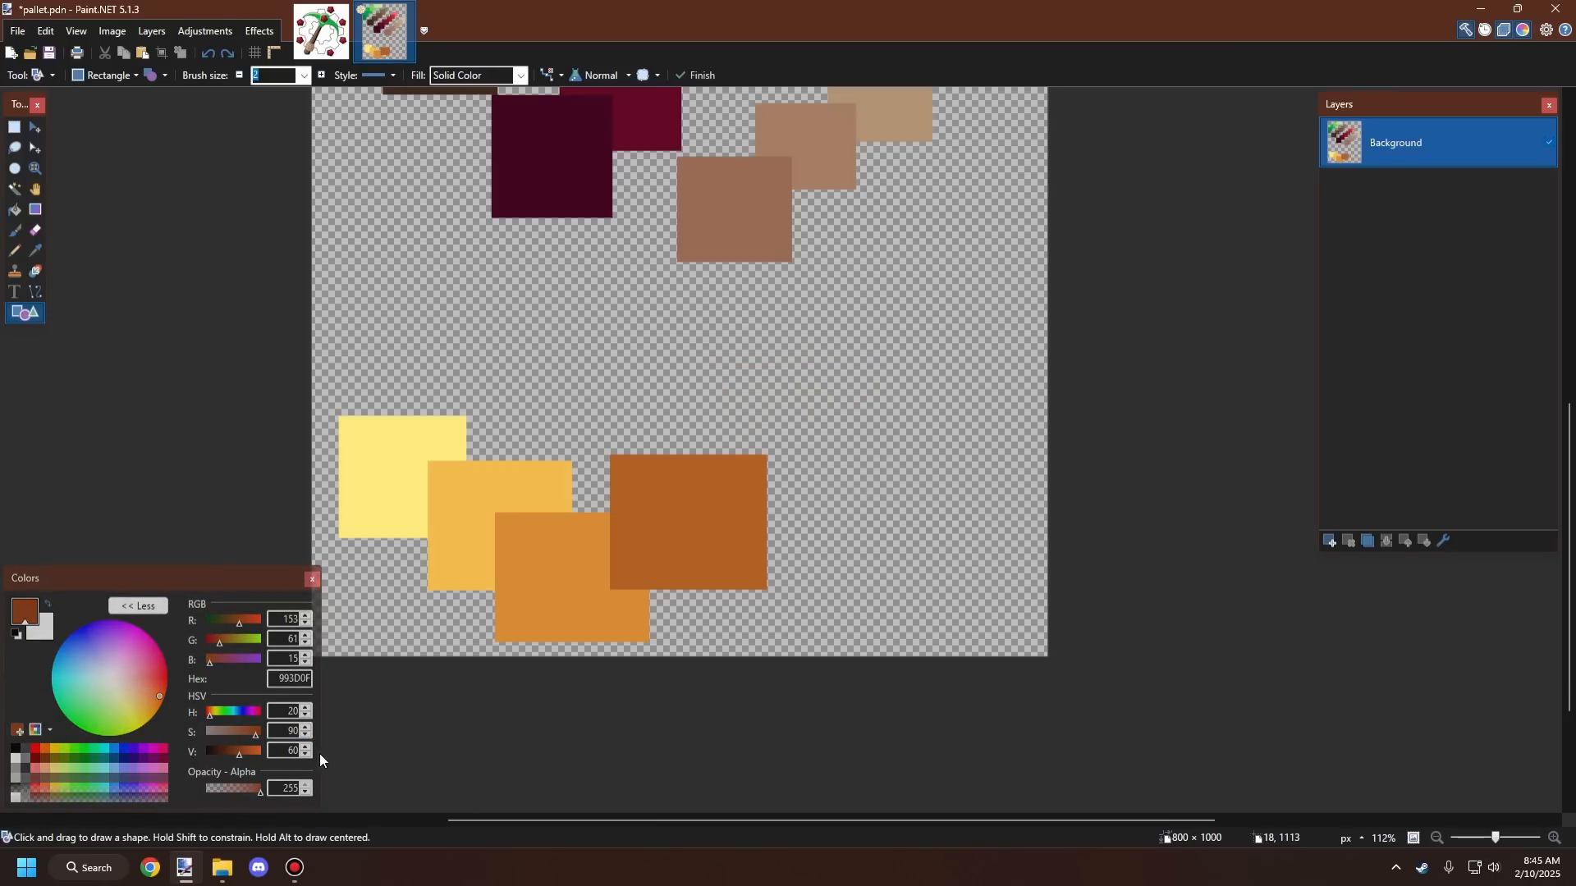
click(304, 735)
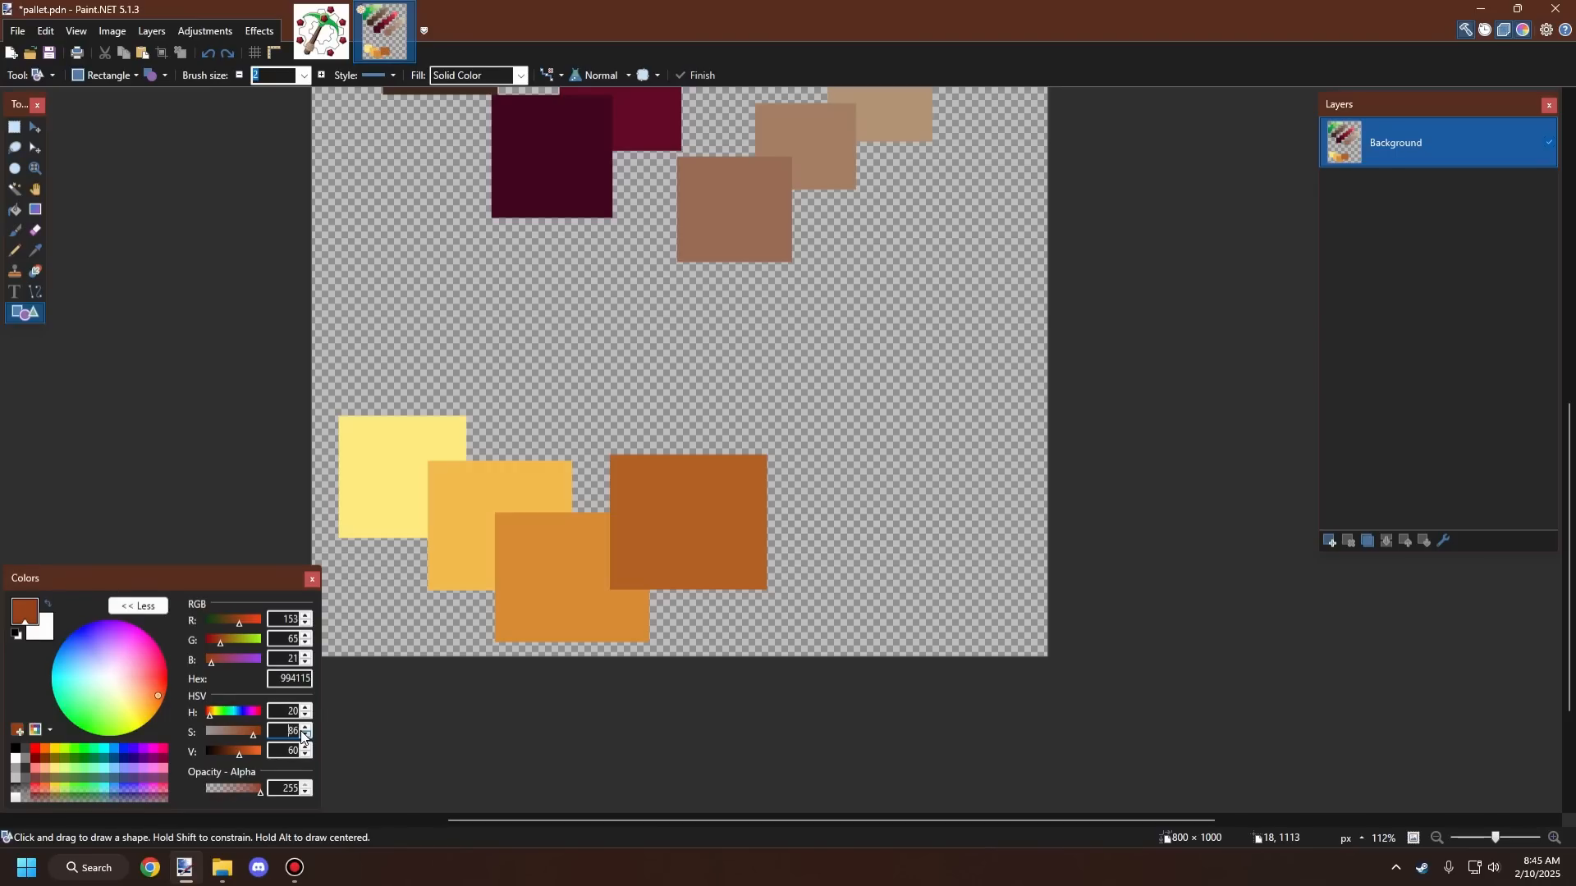
drag(829, 489, 911, 356)
key(ctrl+z)
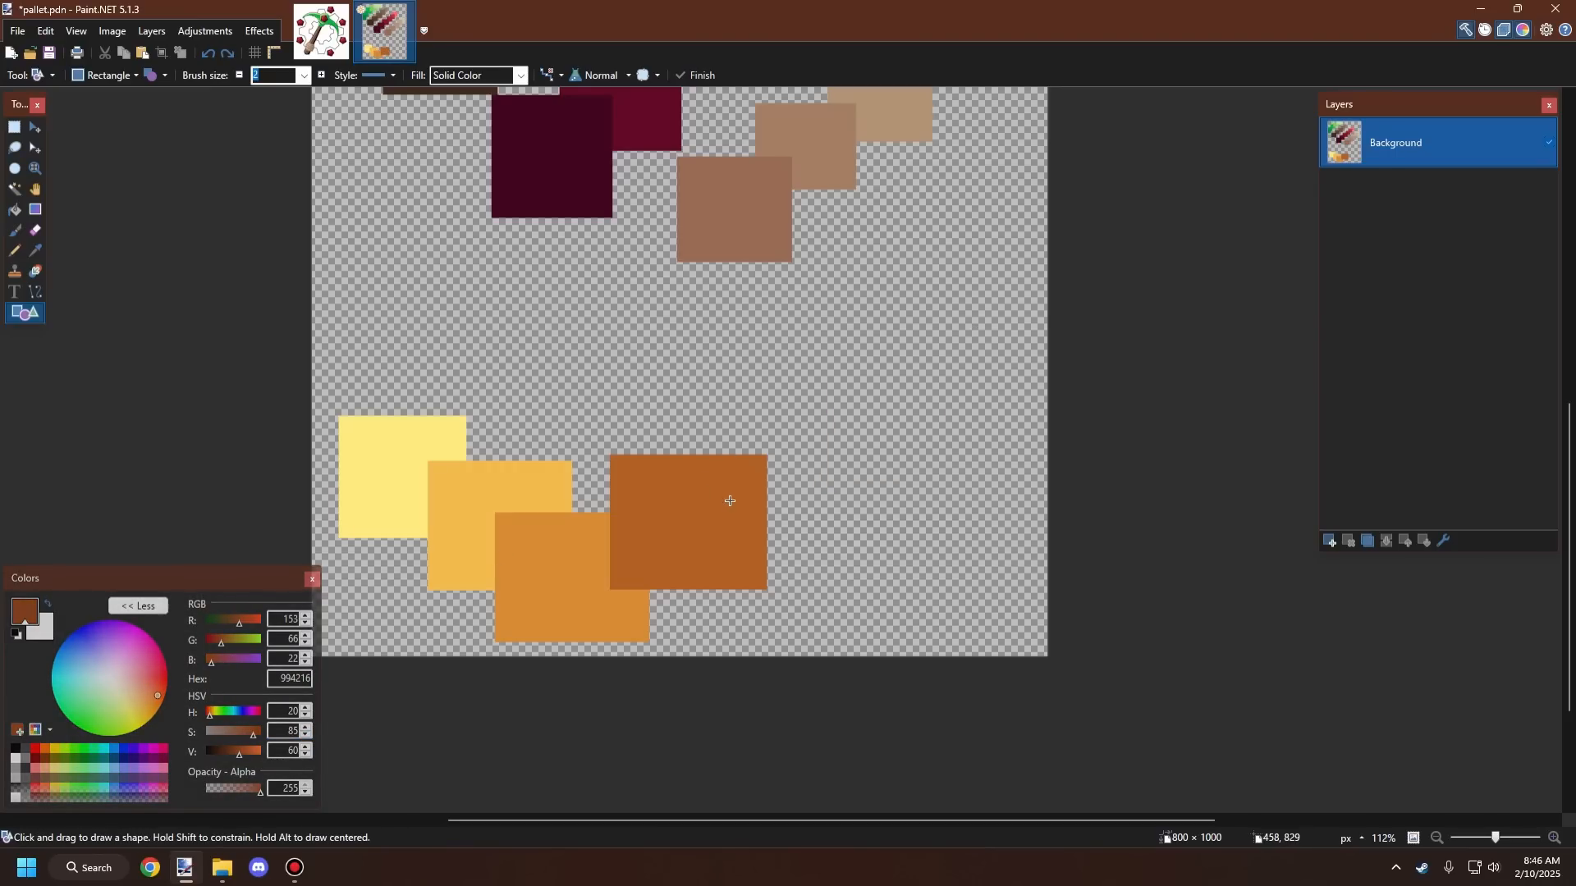
Step: Draw a dark rust square overlapping the brown square's upper-right corner
drag(729, 502, 888, 355)
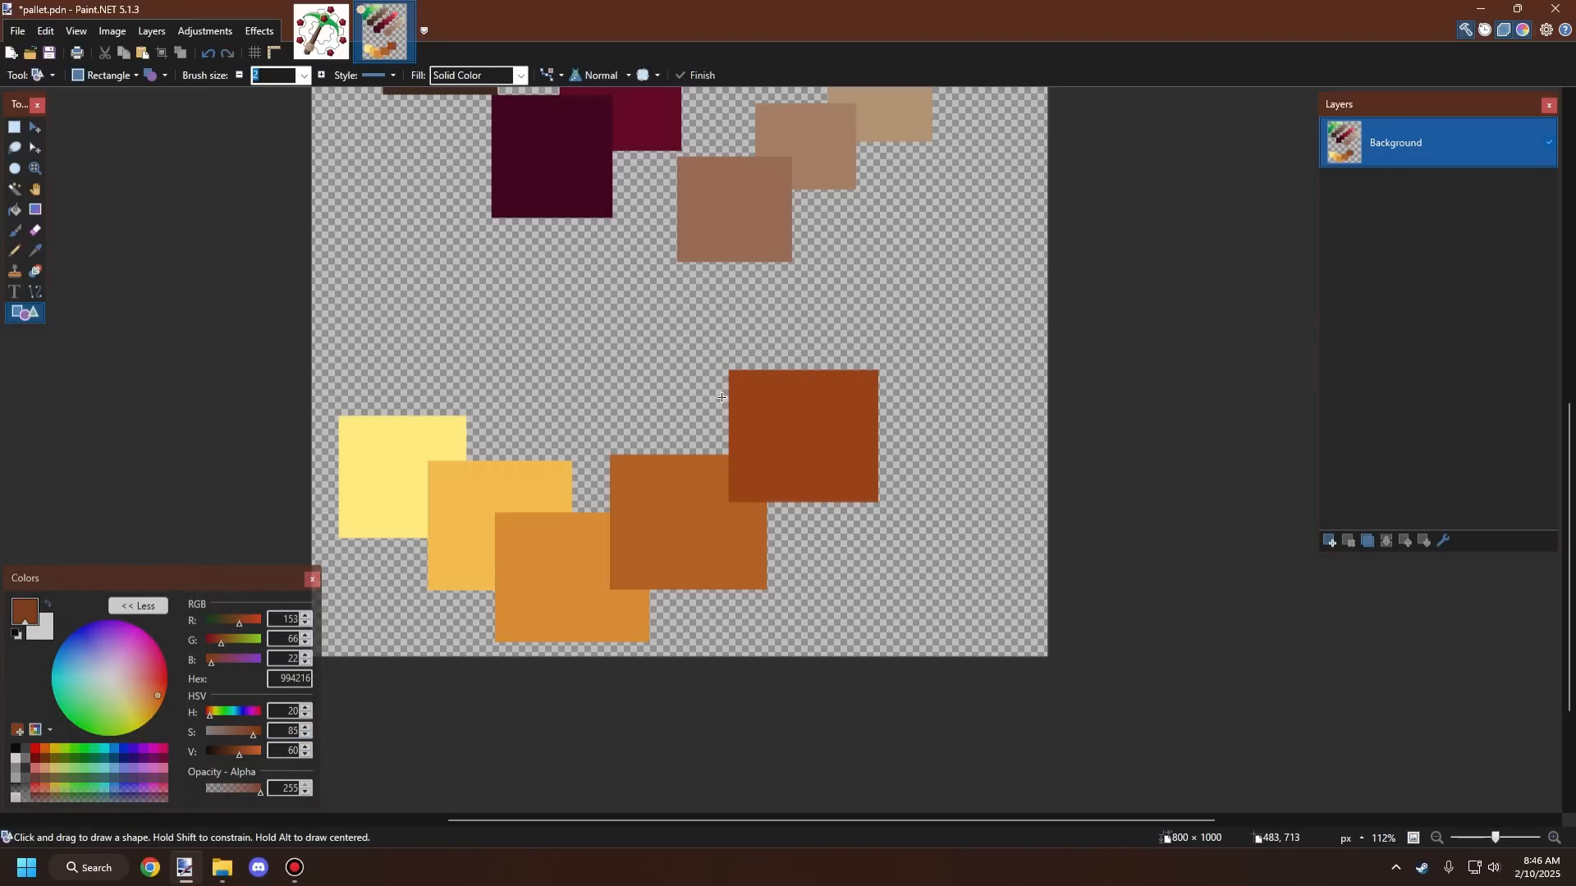
scroll(736, 427, down, 5)
scroll(736, 428, up, 3)
scroll(535, 480, down, 1)
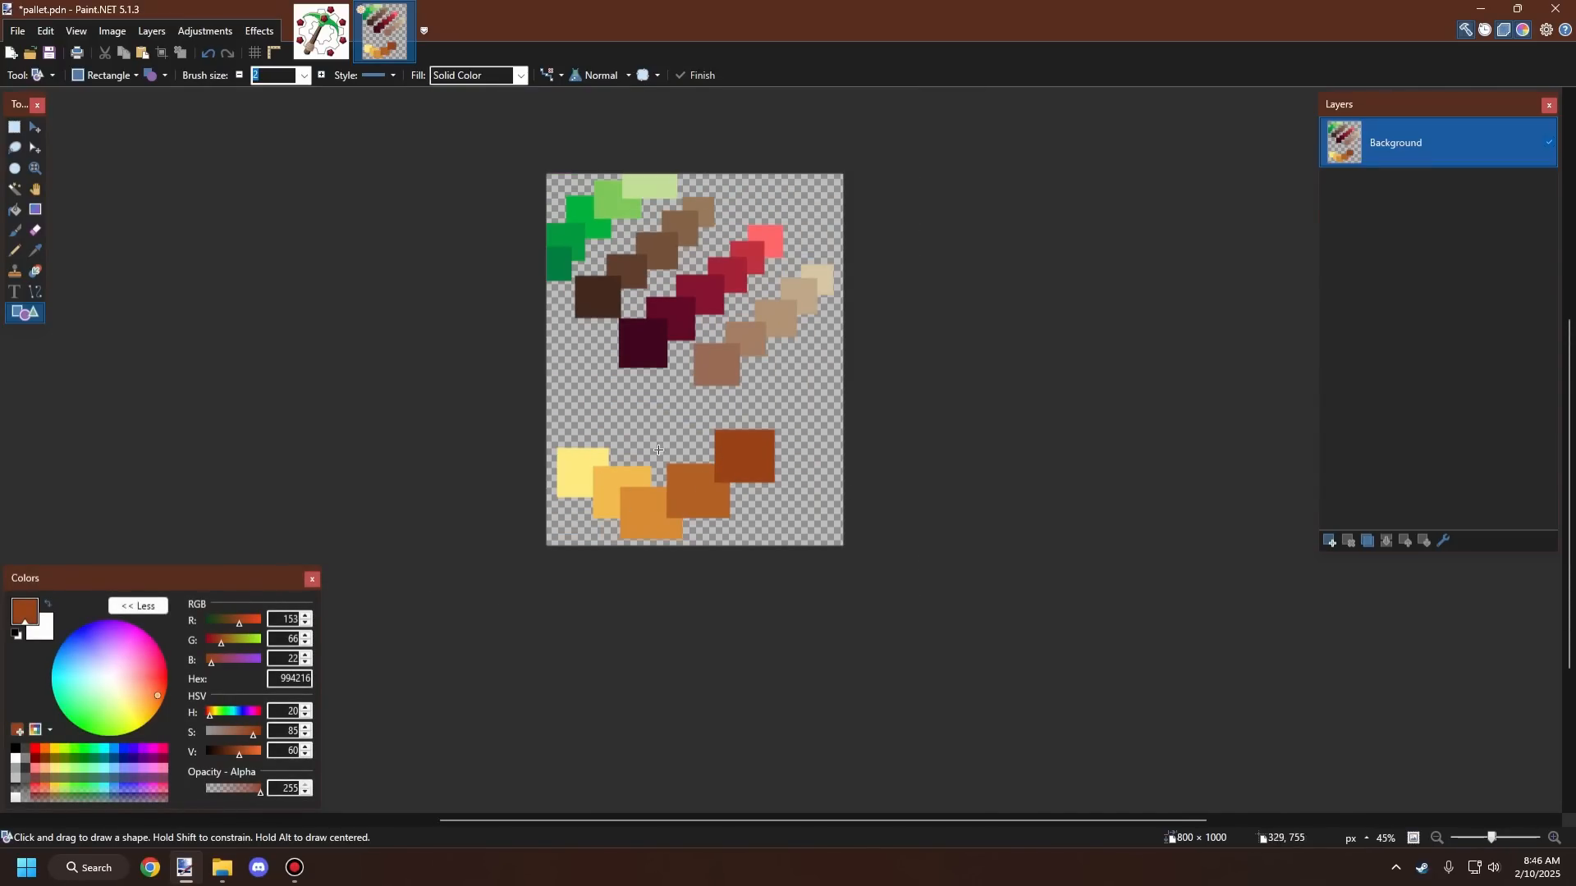
scroll(658, 450, up, 4)
Step: Sample the orange square's color as the primary color and switch to the new_logo image
key(k)
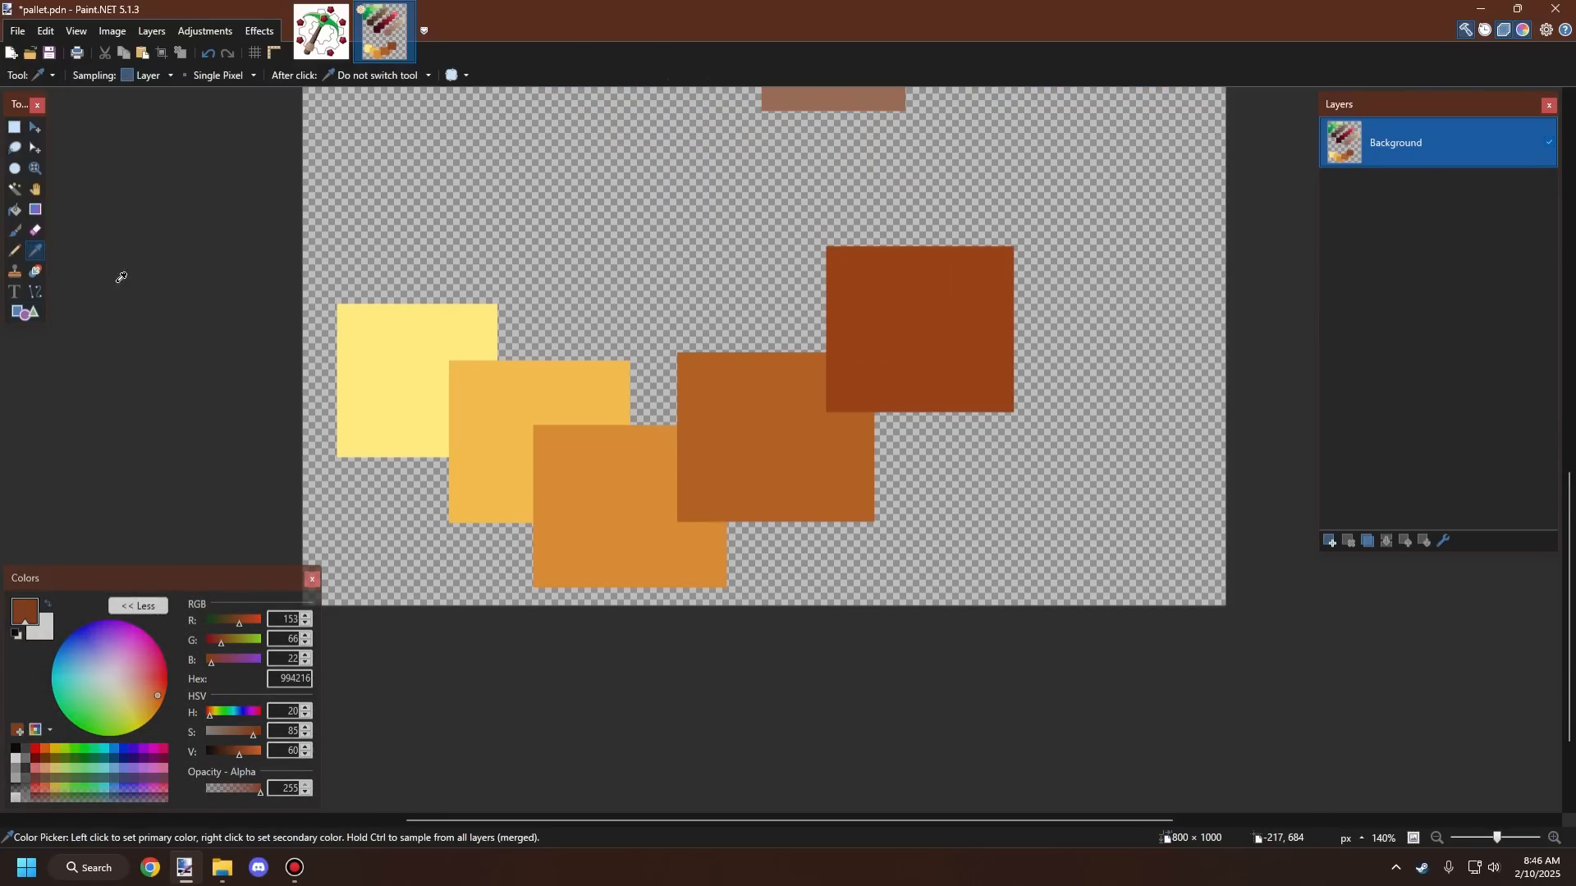
click(594, 515)
click(333, 41)
scroll(679, 363, up, 2)
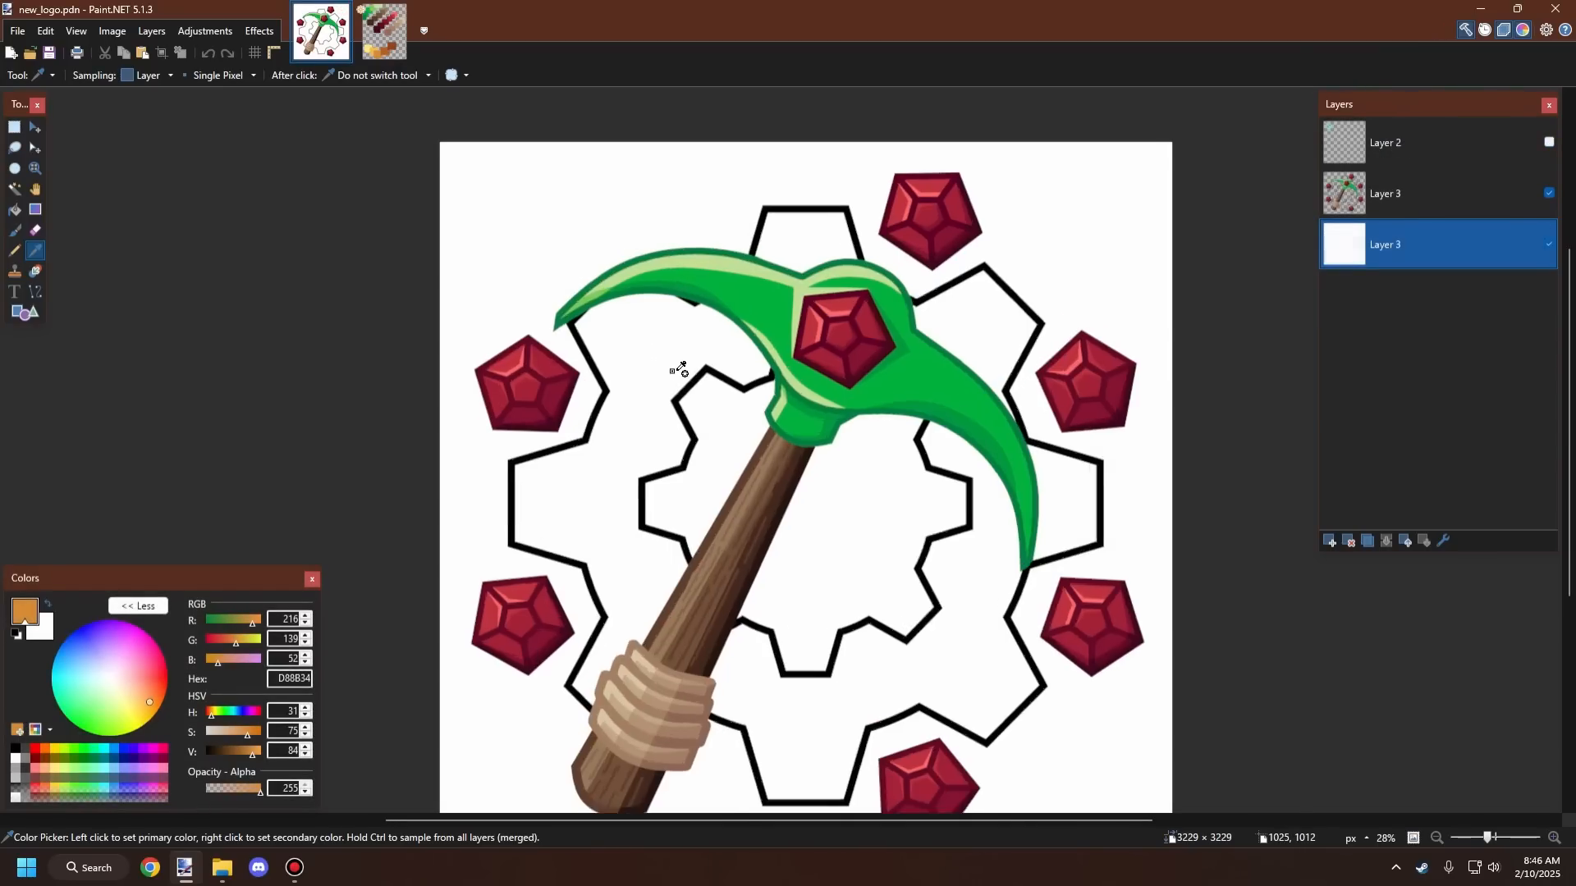
Step: Fill the gear's segments on the middle Layer 3 with the orange using the Paint Bucket, undoing a background fill
click(15, 209)
click(666, 378)
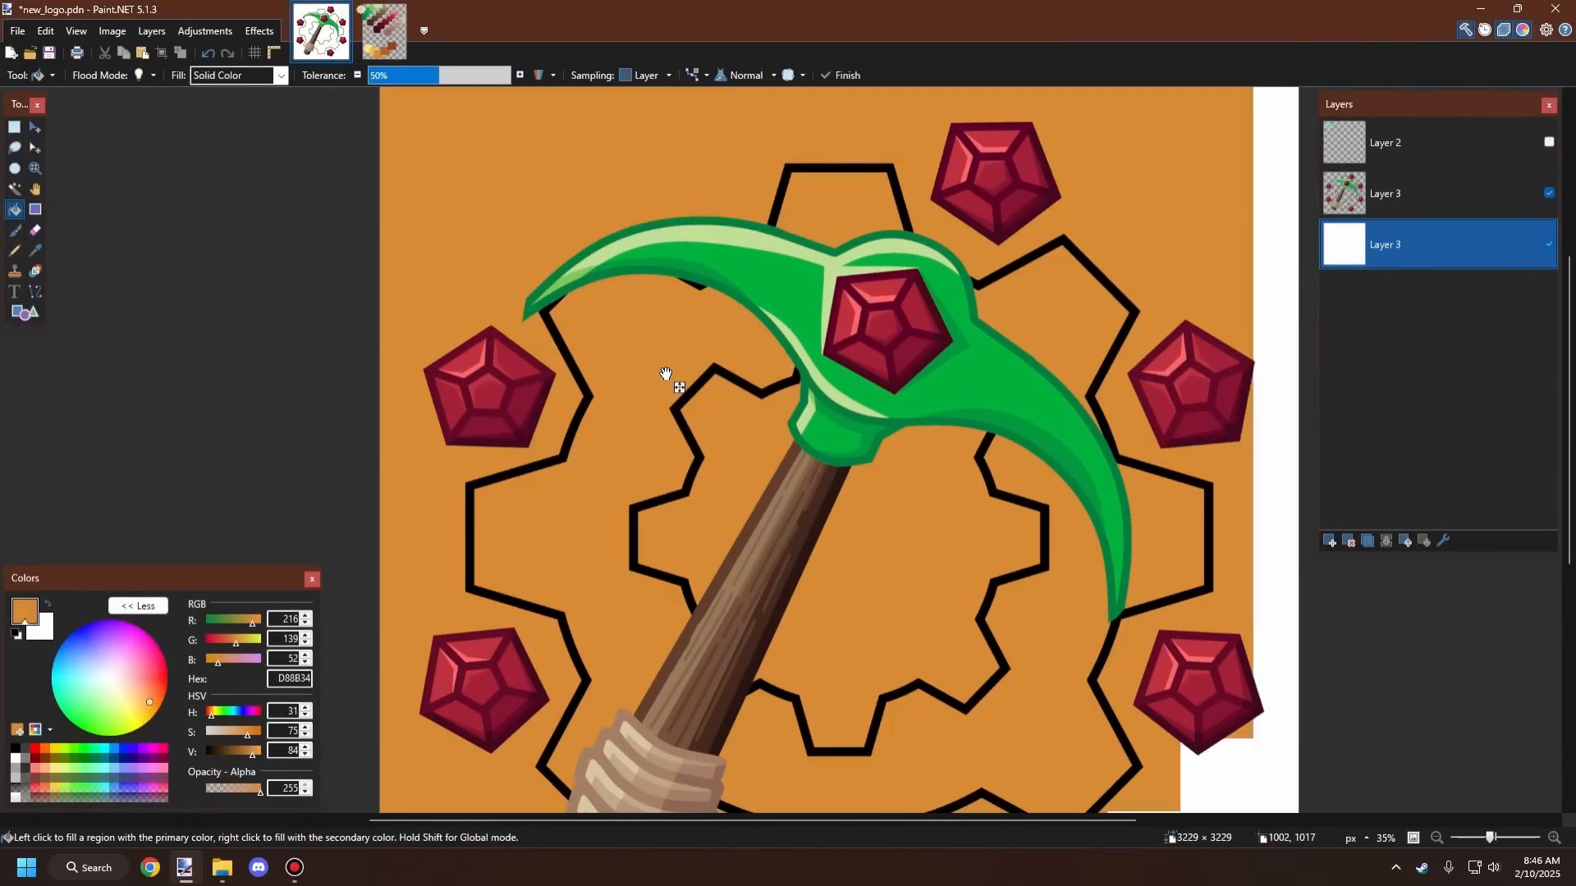
key(ctrl+z)
click(1354, 194)
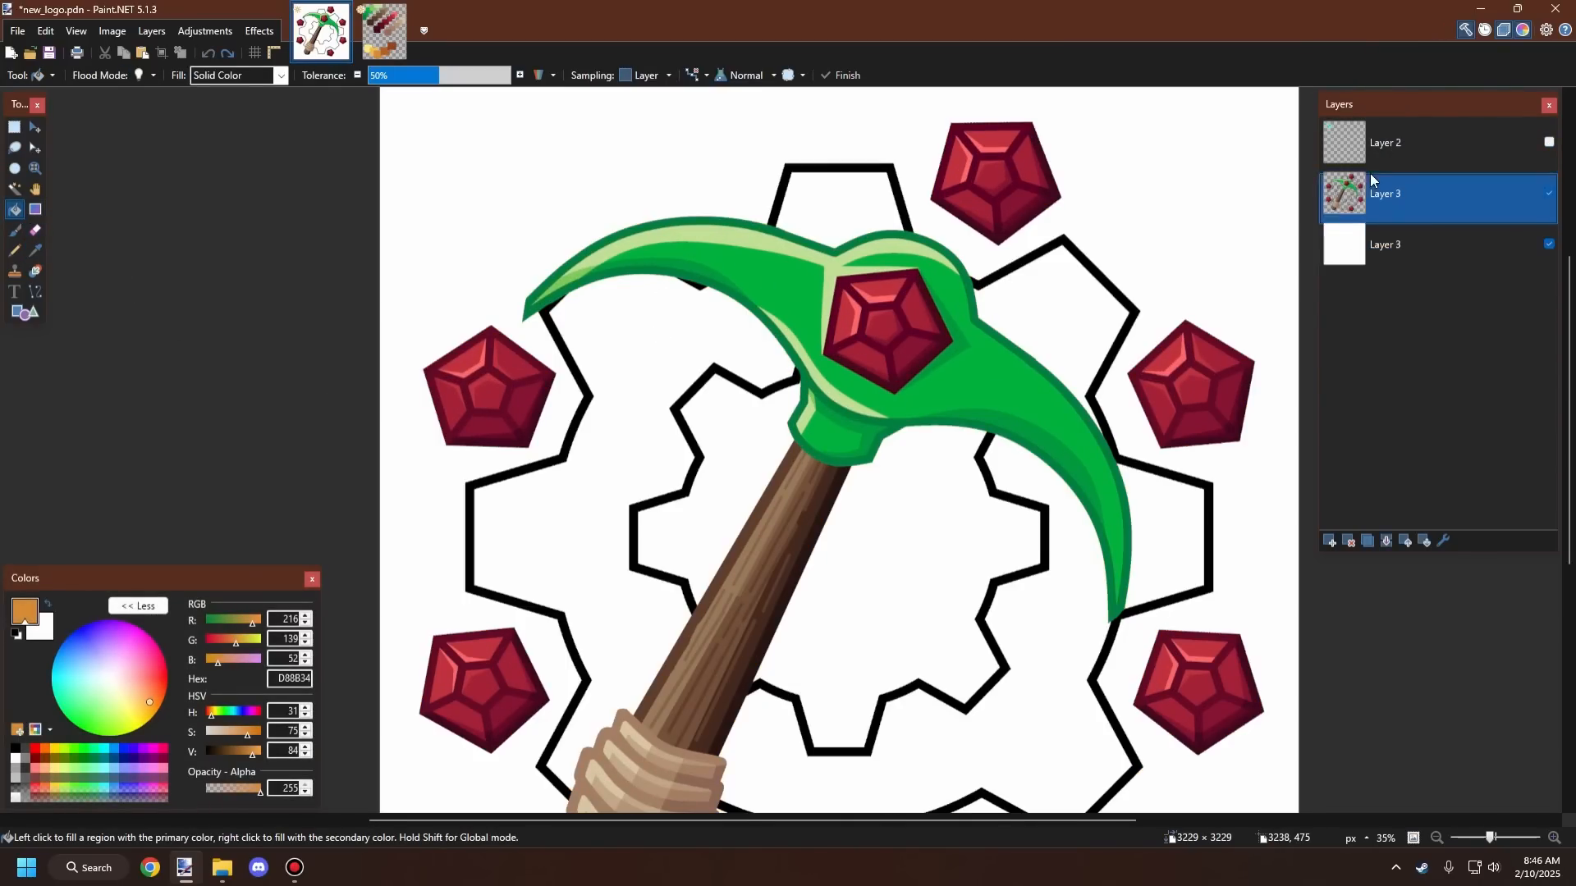
click(654, 359)
click(822, 223)
click(1044, 283)
click(1144, 532)
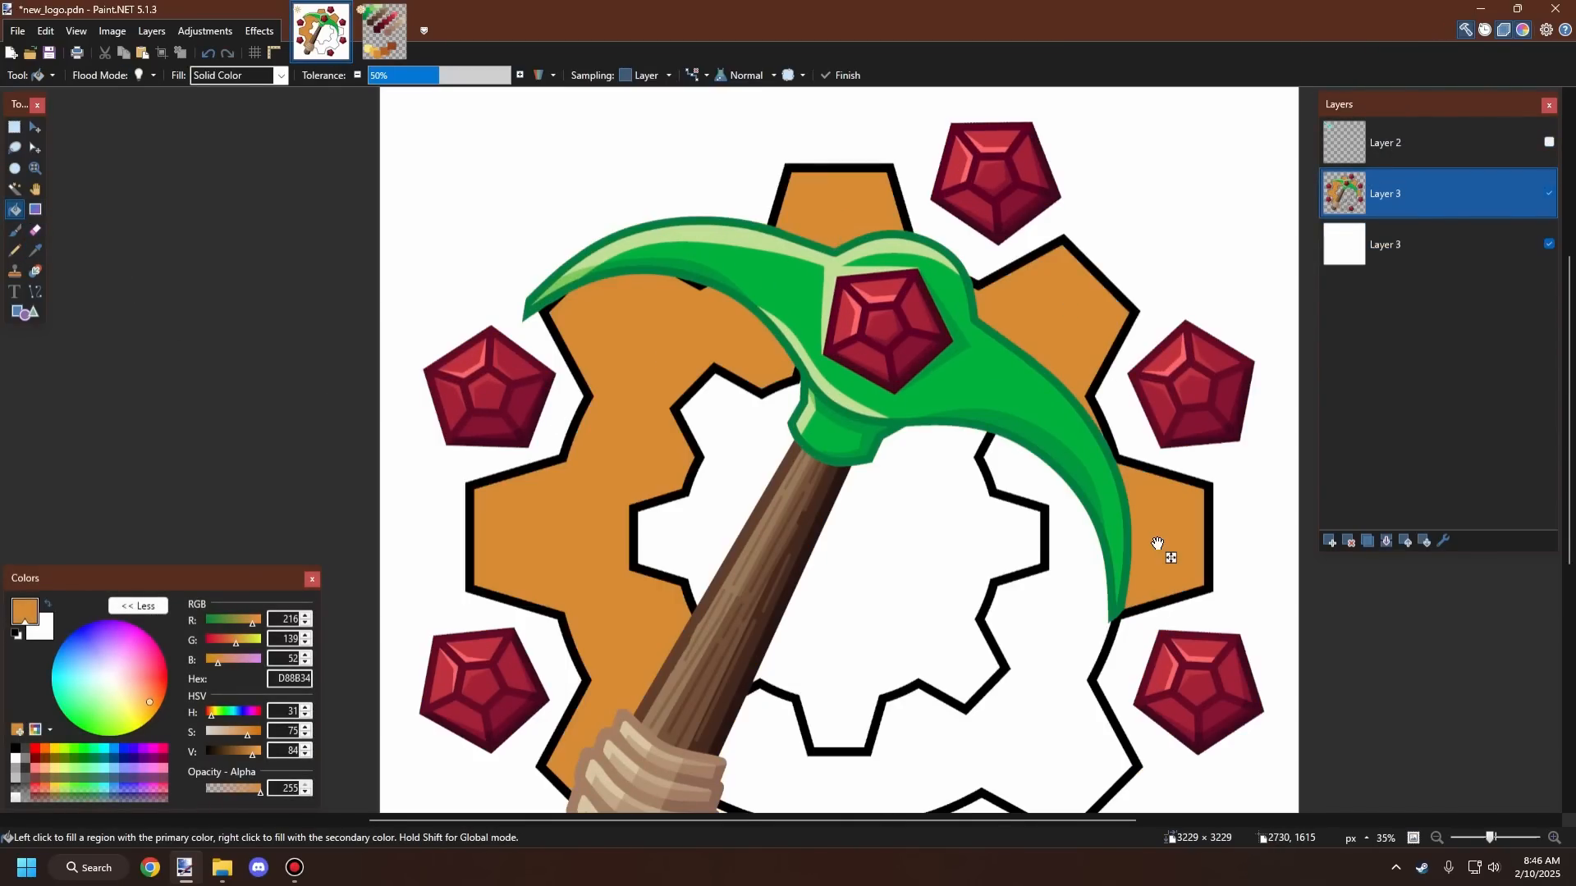
click(1077, 580)
Step: Examine the orange-filled gear logo at different zoom levels
scroll(1016, 529, down, 2)
scroll(1017, 530, up, 2)
scroll(1017, 529, down, 2)
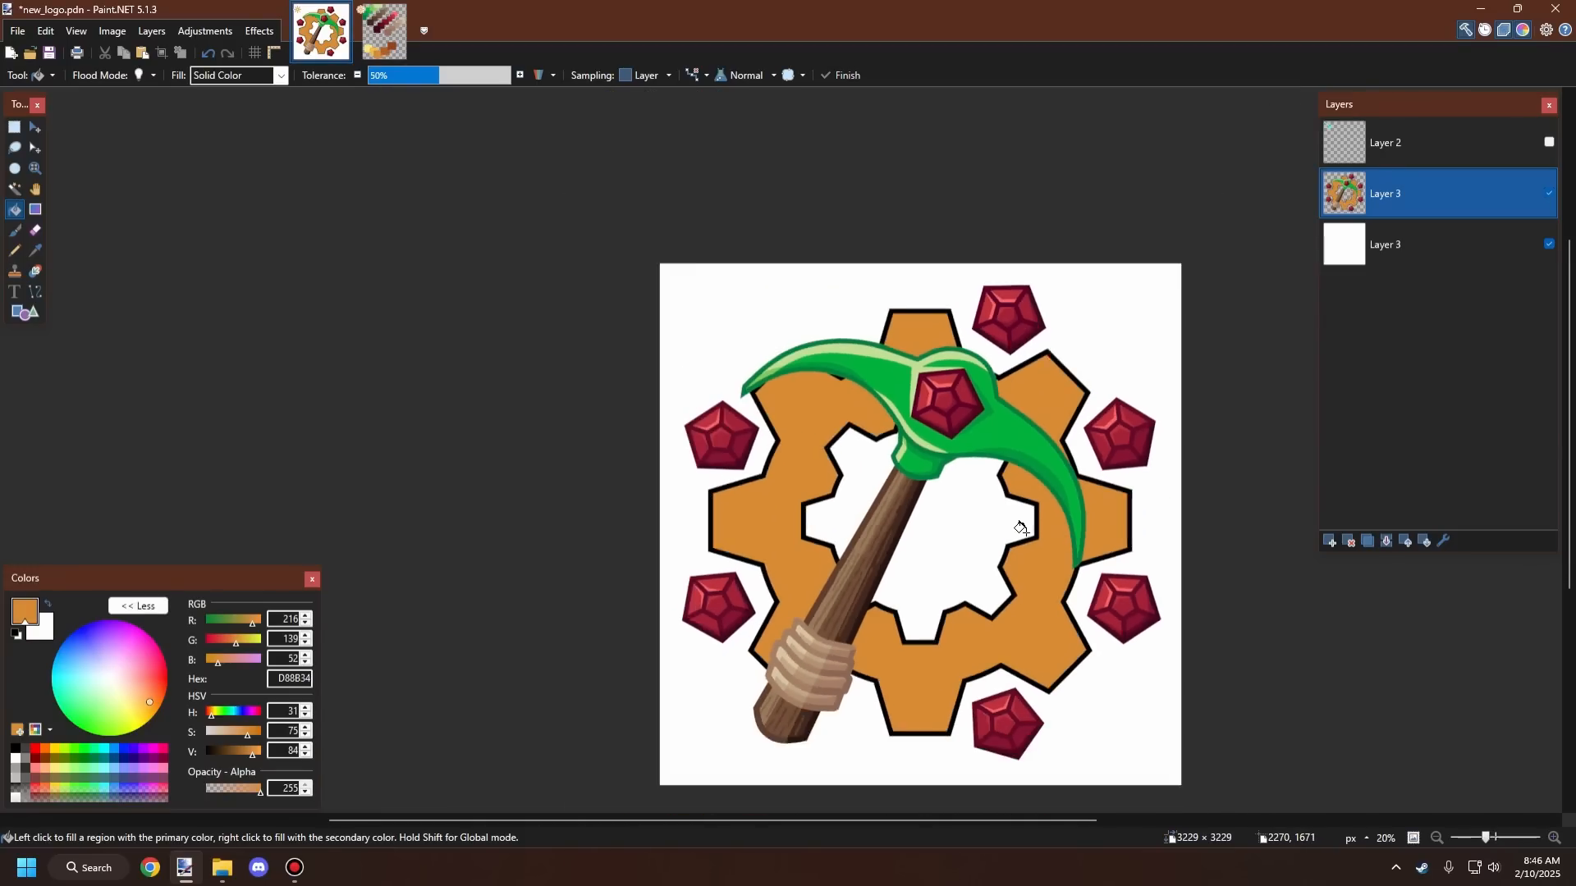
scroll(1019, 530, down, 2)
scroll(1017, 500, up, 2)
scroll(1019, 496, down, 3)
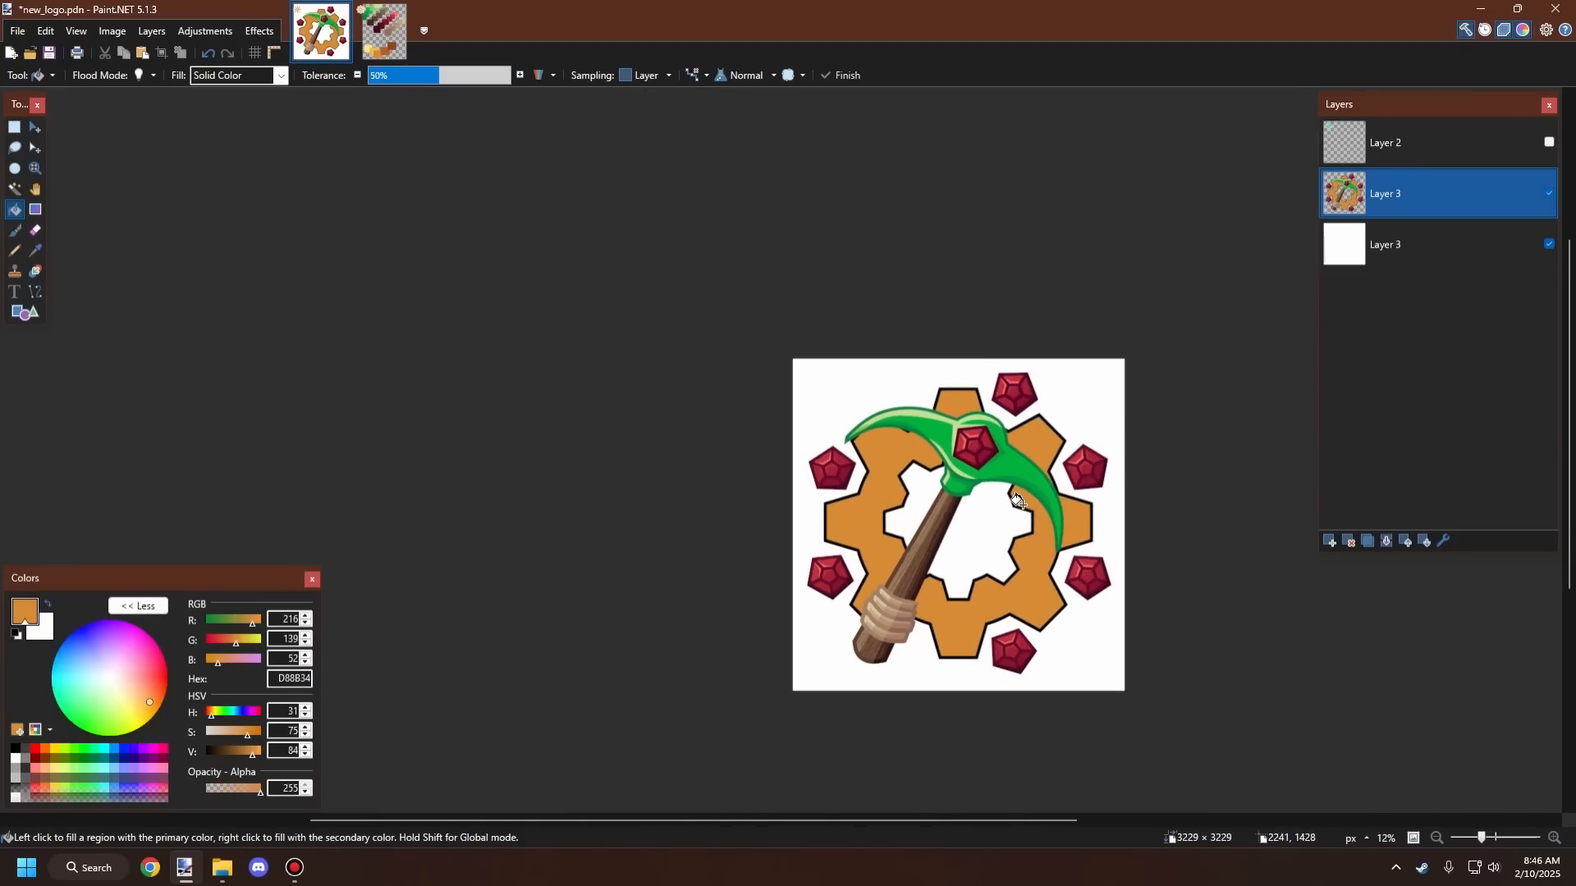
scroll(1021, 488, up, 1)
scroll(1026, 476, down, 2)
scroll(1027, 471, up, 2)
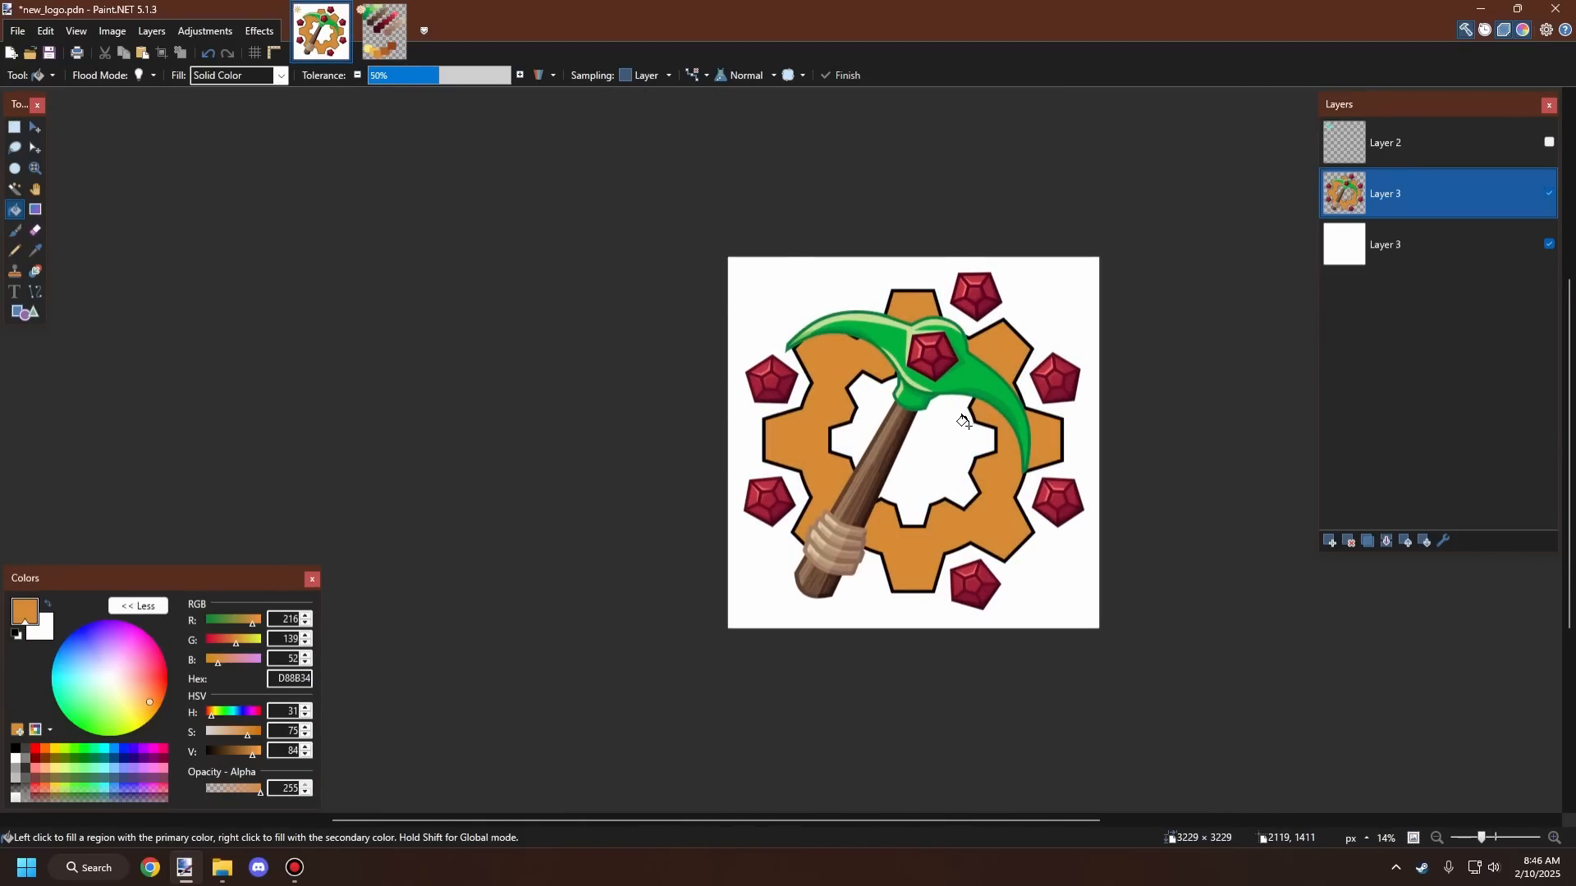
scroll(964, 421, up, 1)
scroll(812, 469, up, 1)
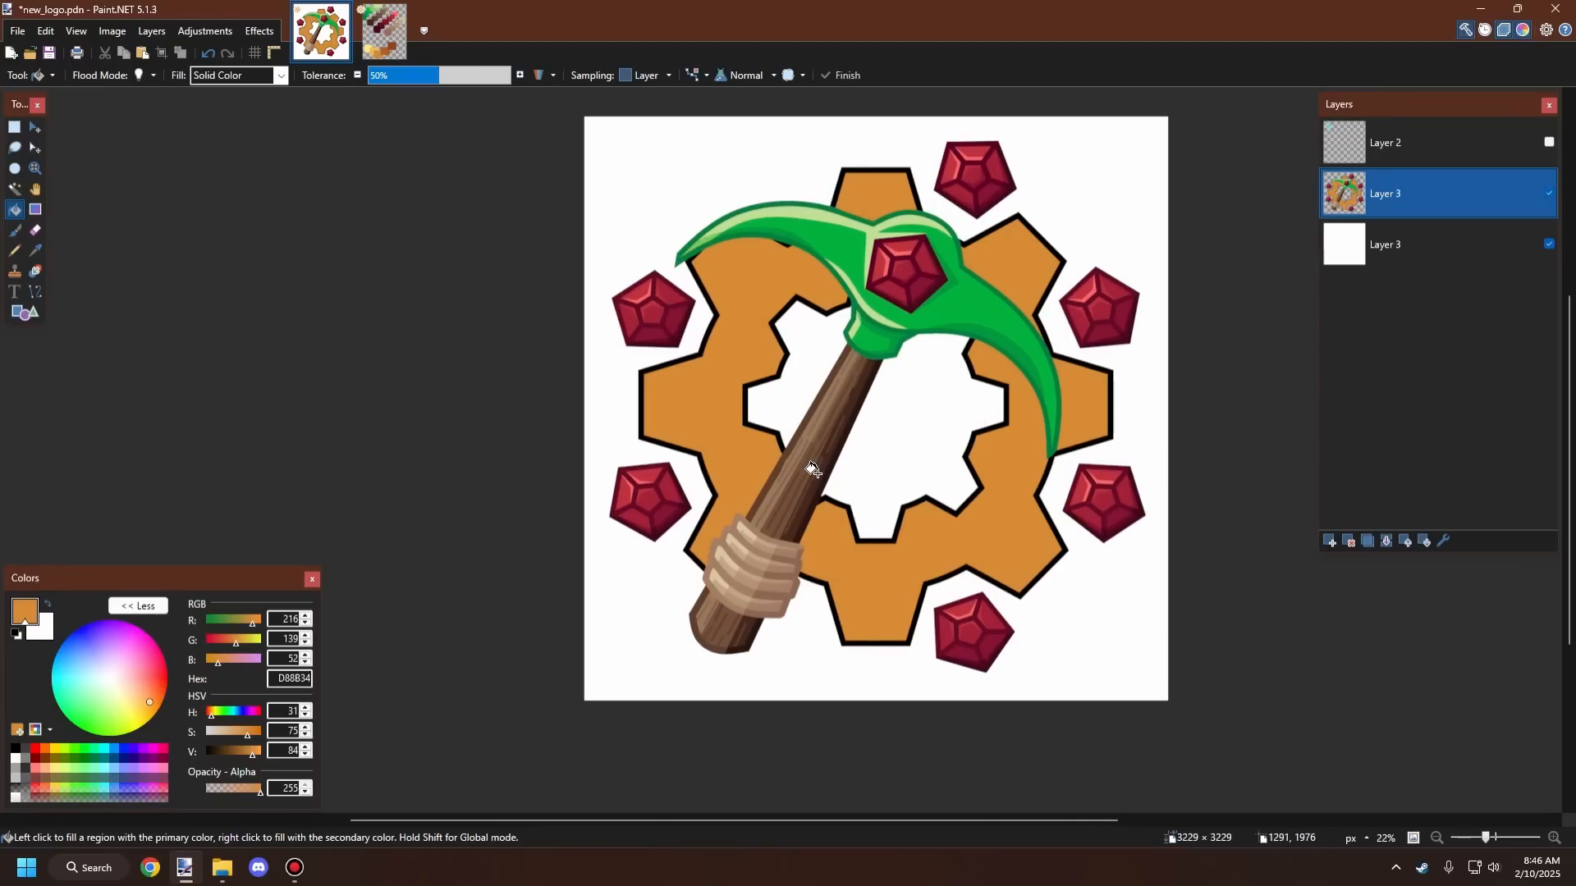
scroll(824, 468, down, 2)
scroll(837, 484, up, 4)
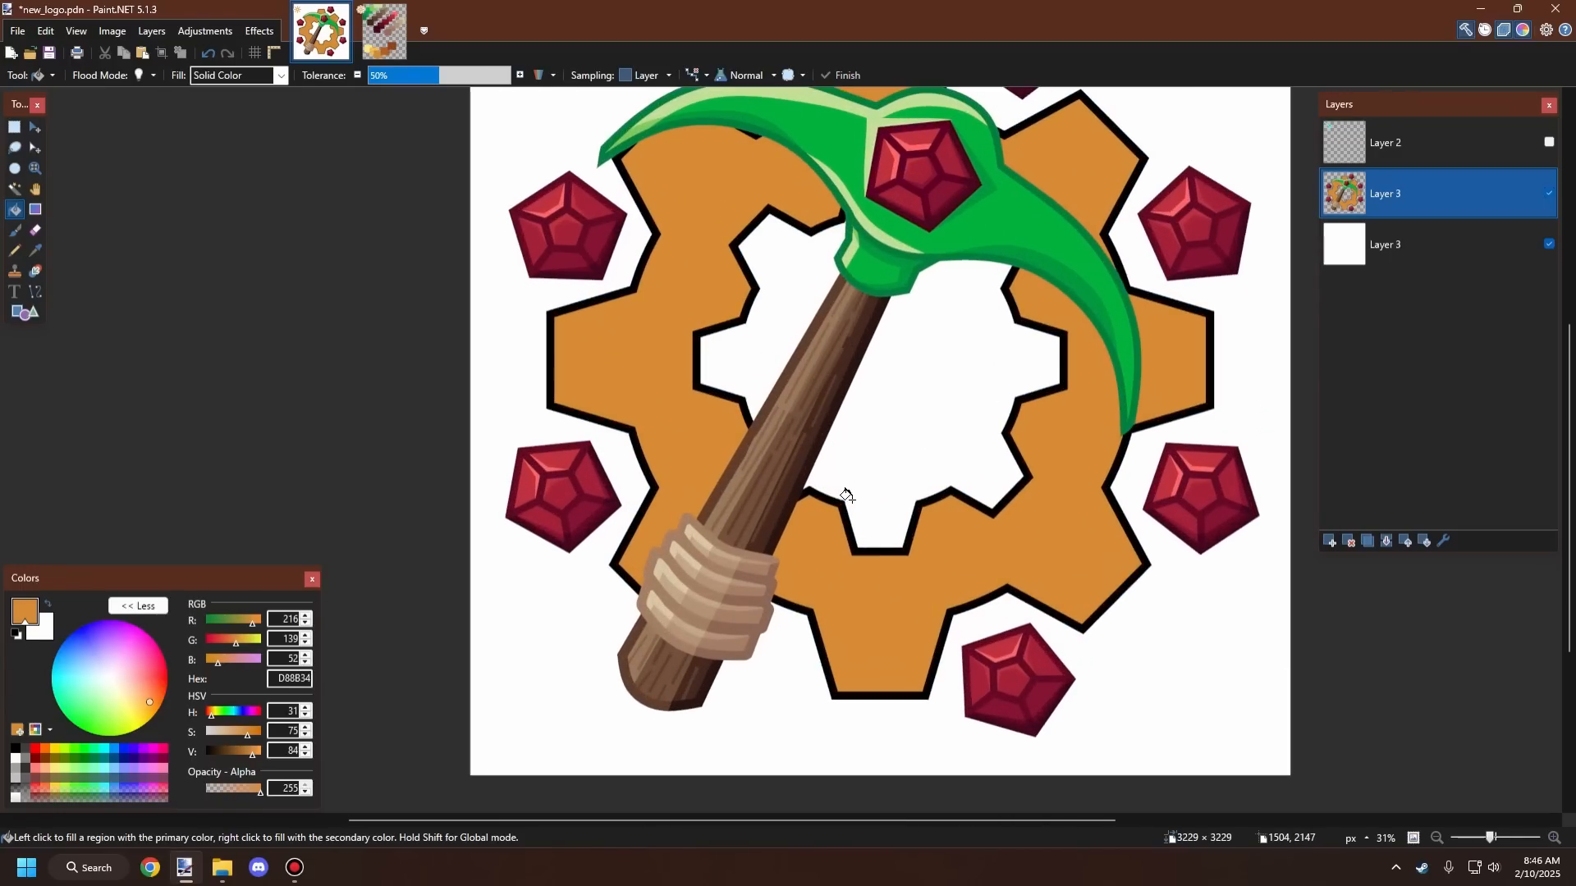
scroll(854, 564, down, 1)
scroll(854, 564, down, 2)
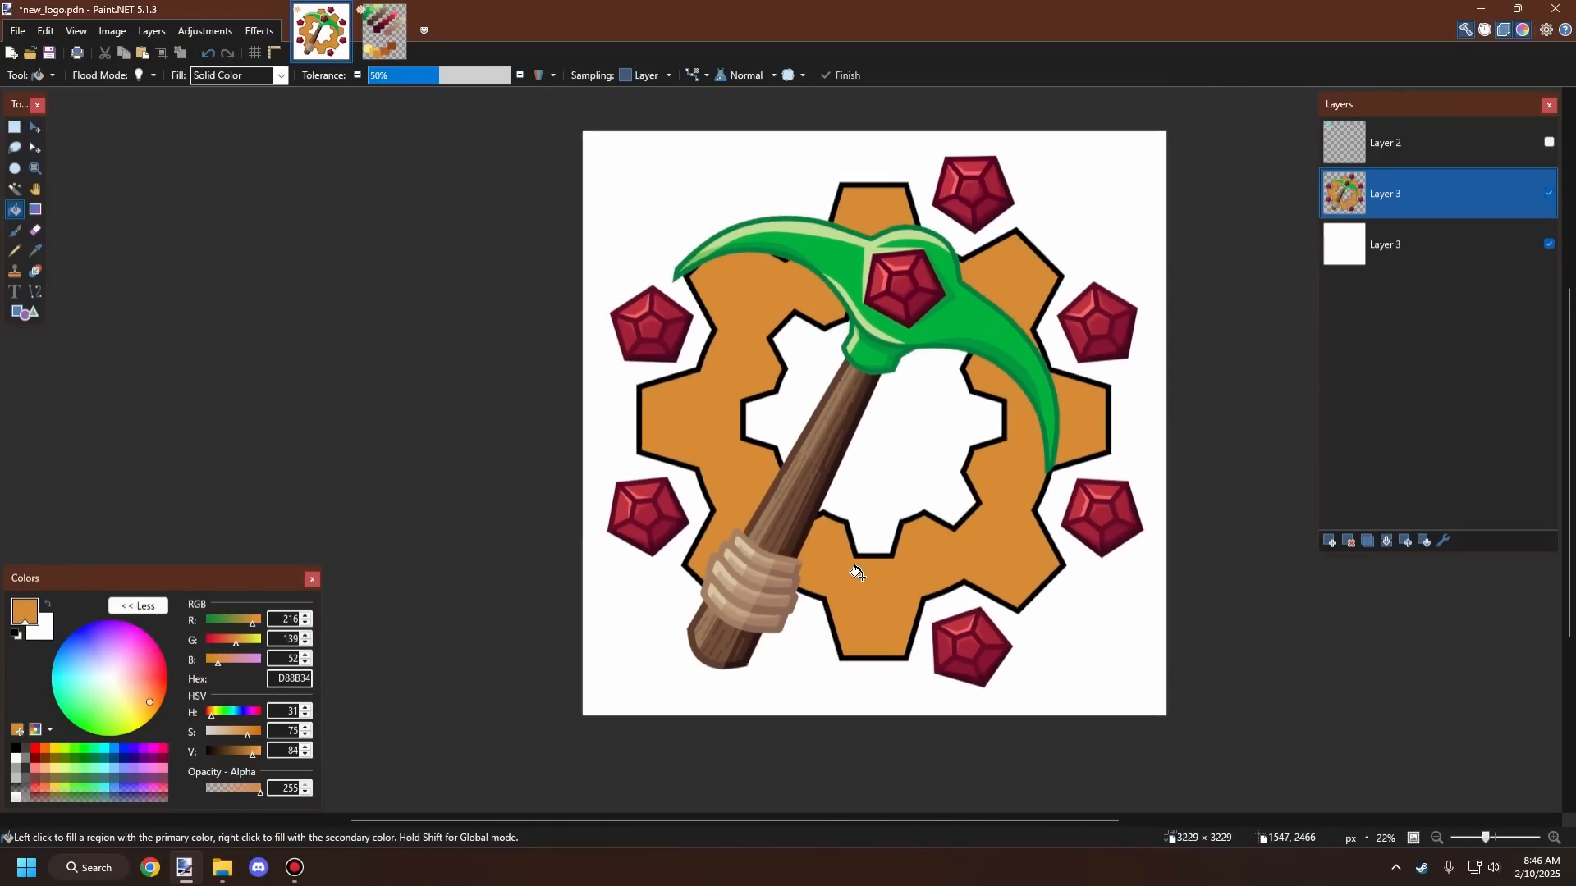
scroll(784, 461, up, 2)
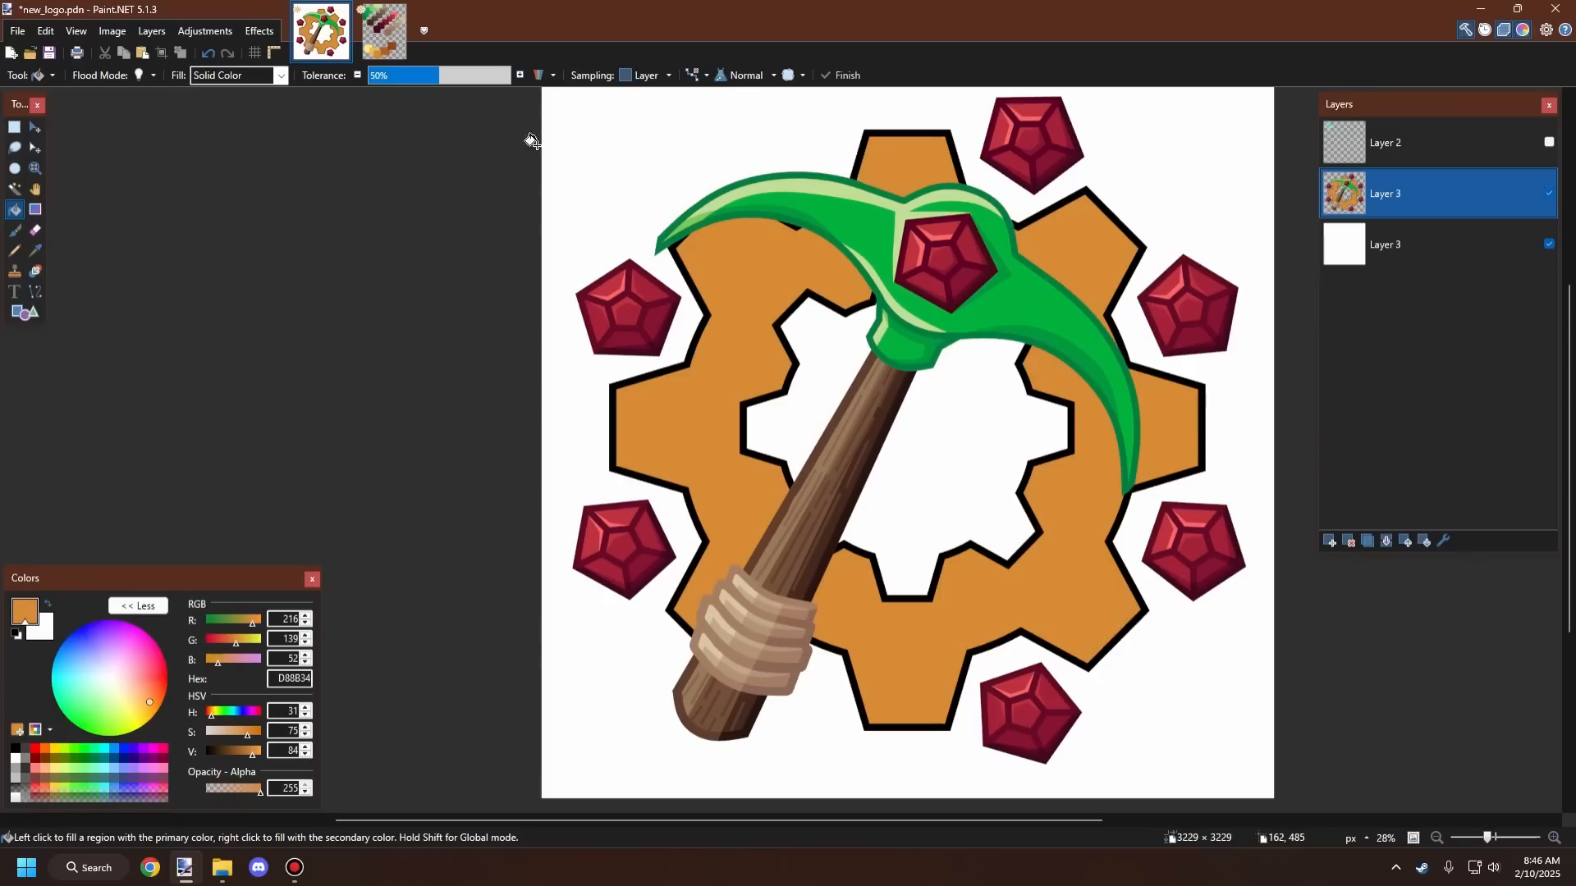
Step: Return to pallet.pdn and sample the golden square's color as the primary color
click(384, 40)
scroll(668, 490, down, 1)
scroll(628, 451, up, 2)
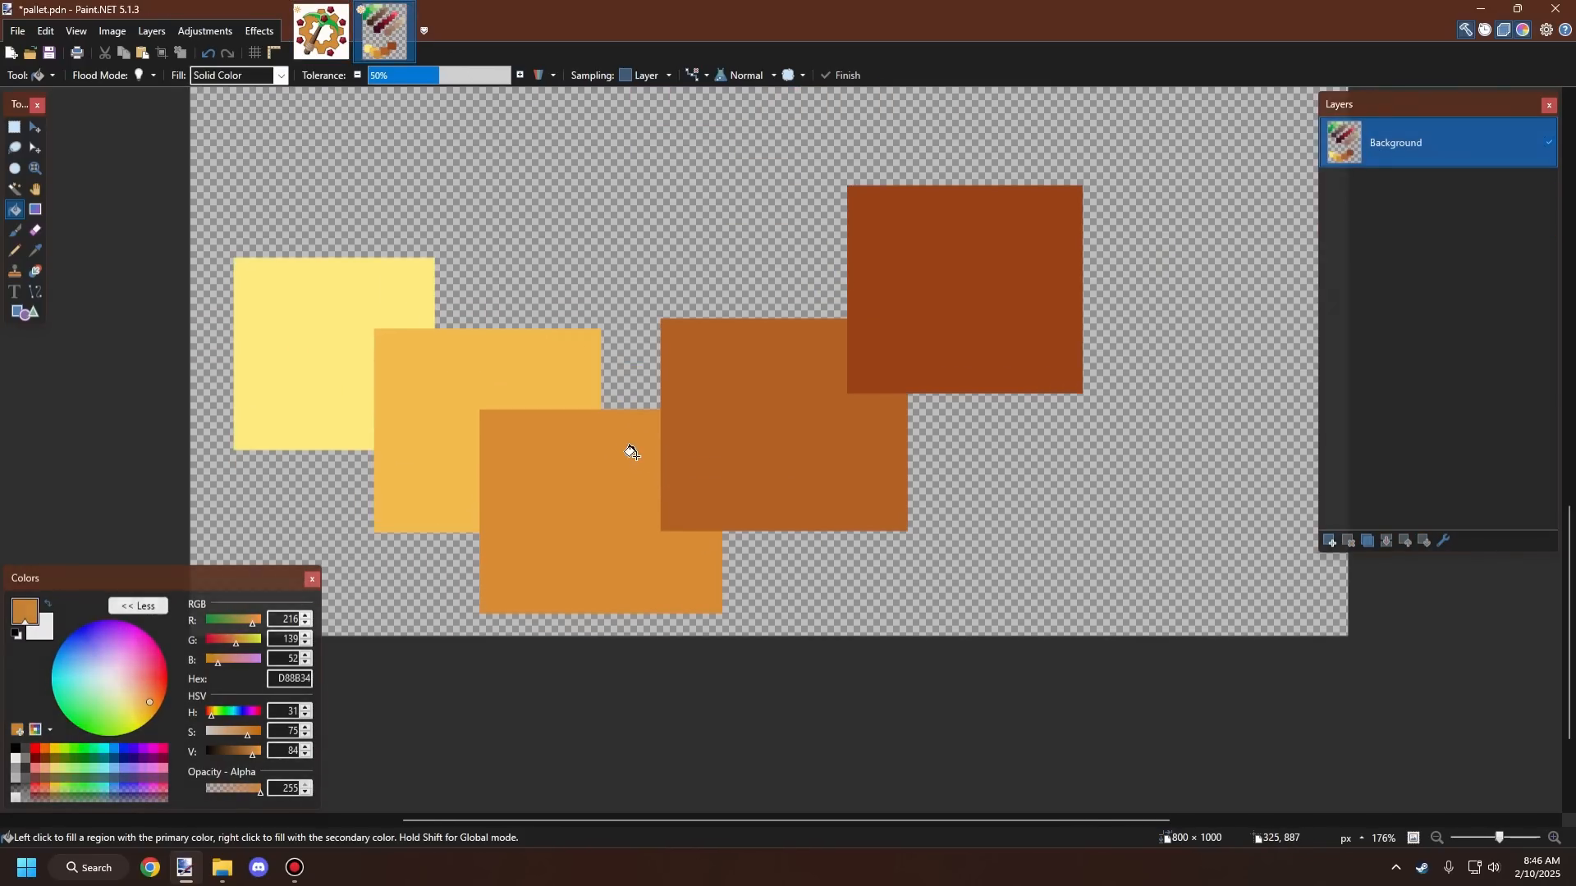
scroll(628, 451, down, 1)
scroll(630, 452, down, 1)
scroll(630, 452, up, 1)
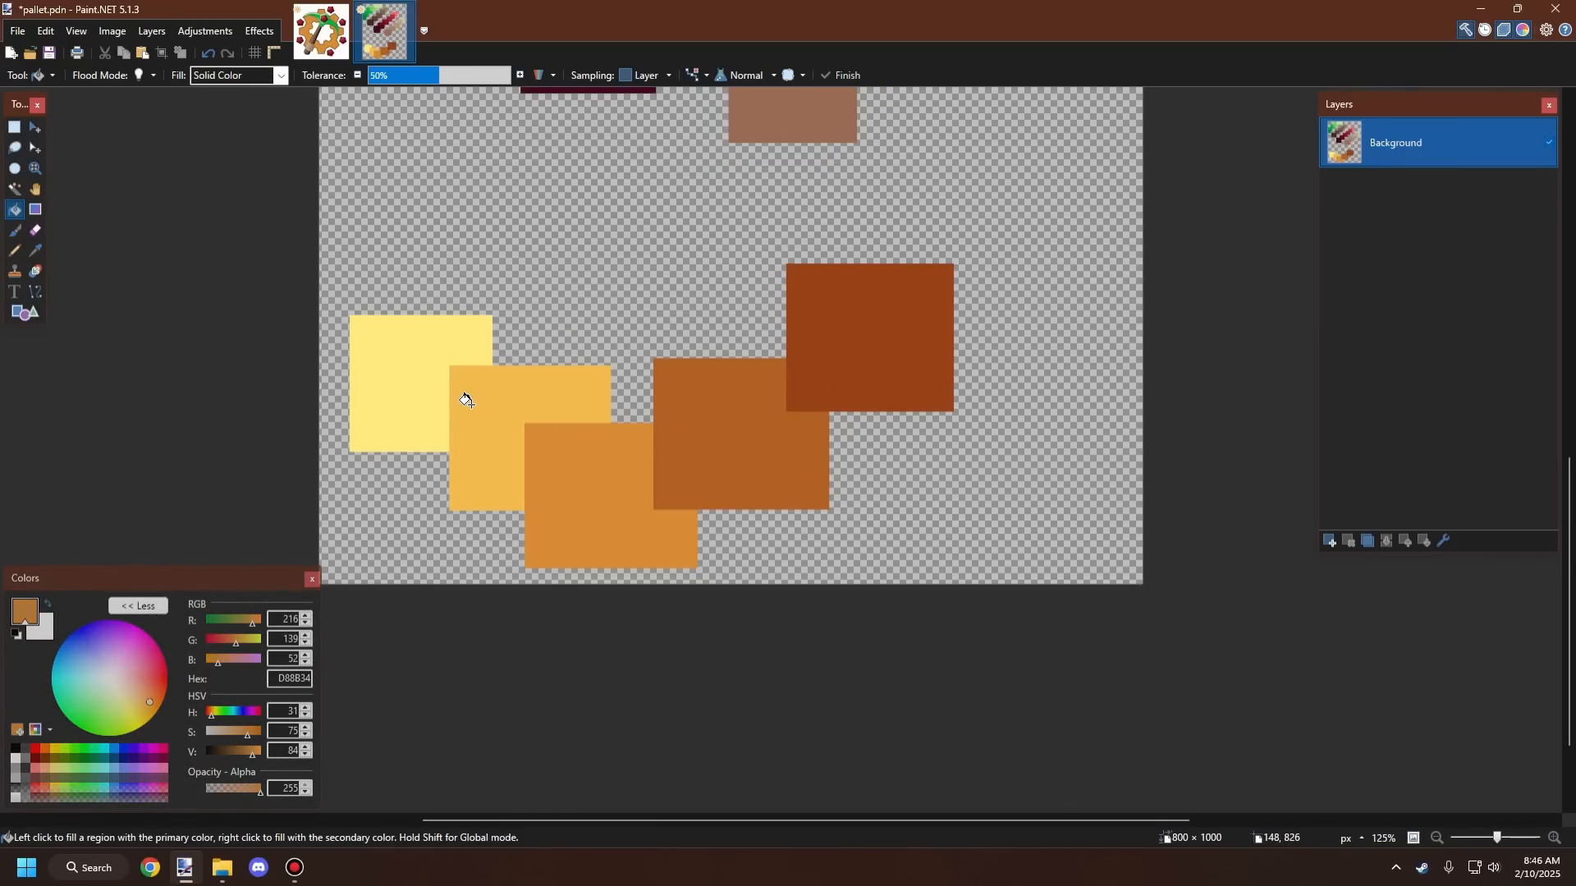
click(39, 249)
click(521, 380)
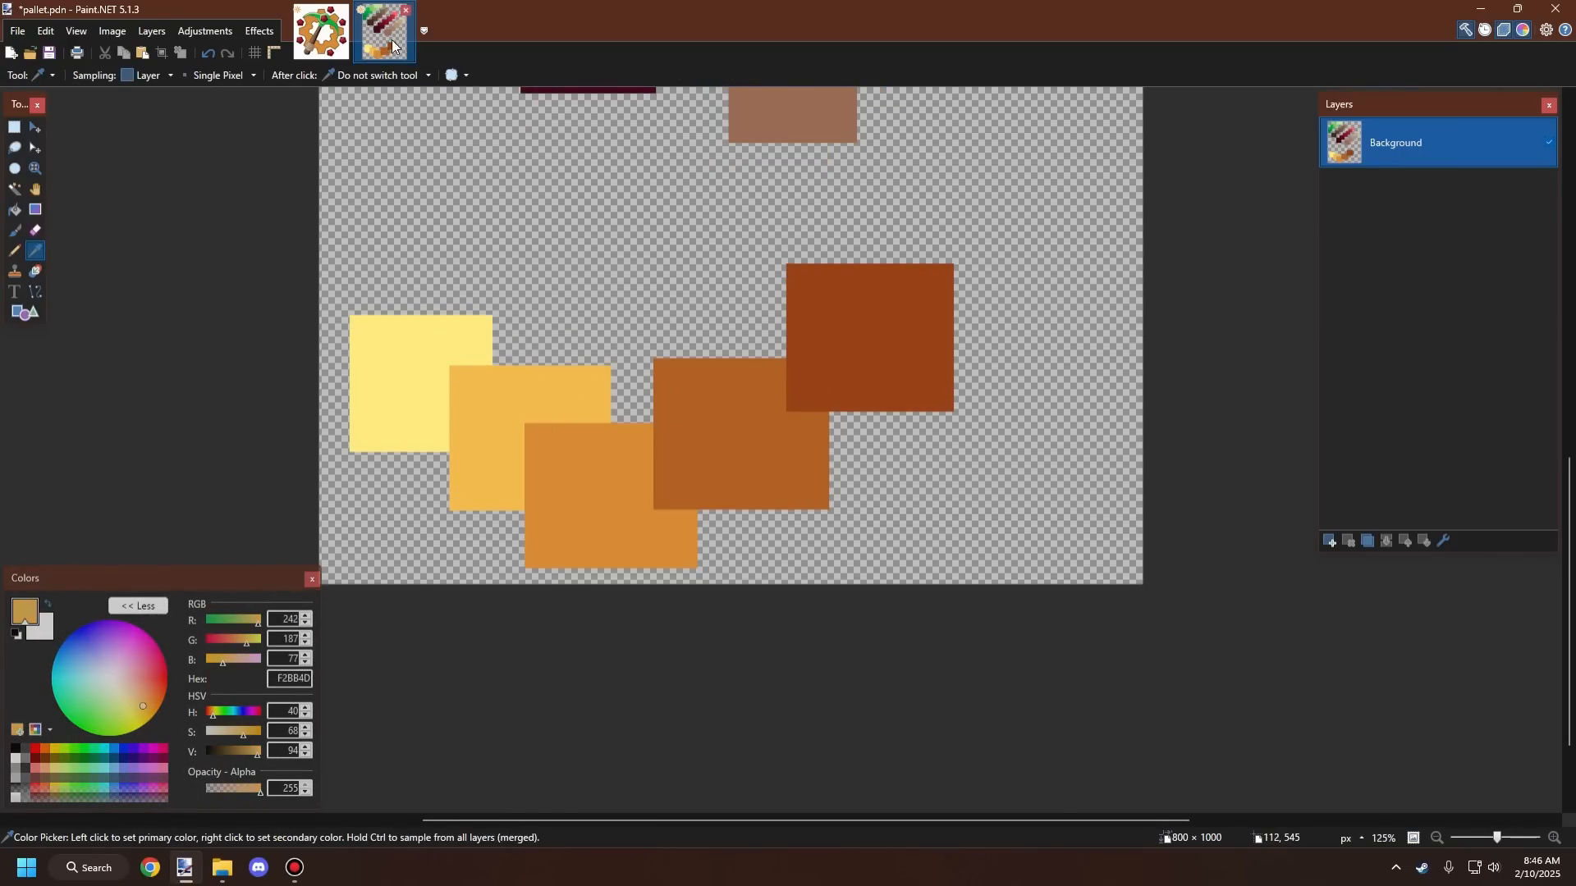
Step: Switch to the new_logo image and examine the orange gear logo at several zoom levels
click(321, 33)
scroll(655, 231, up, 5)
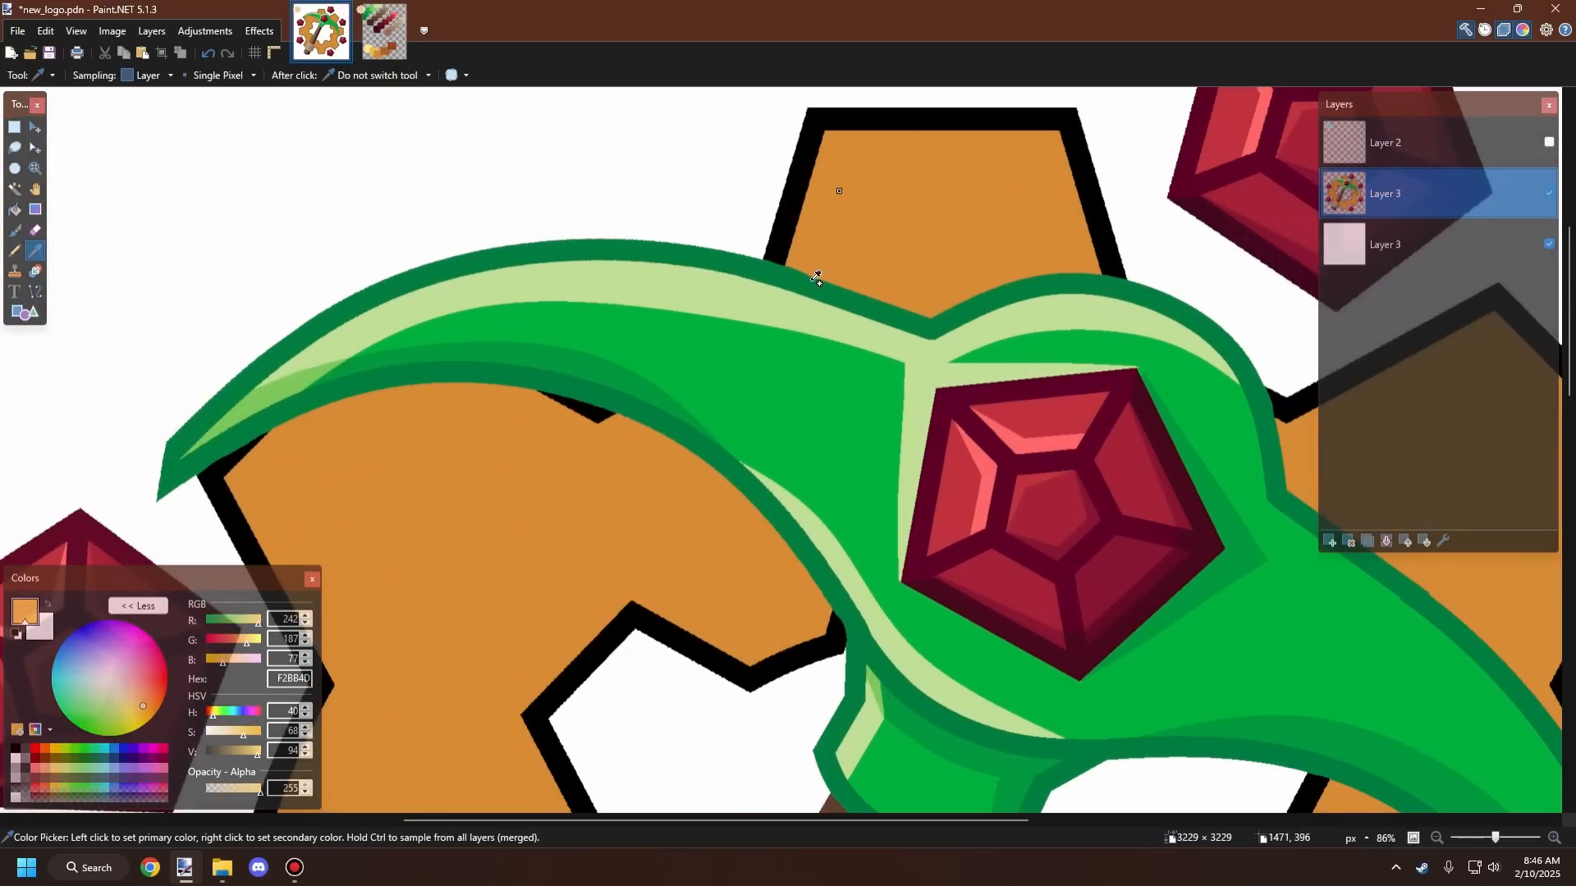
scroll(814, 414, down, 3)
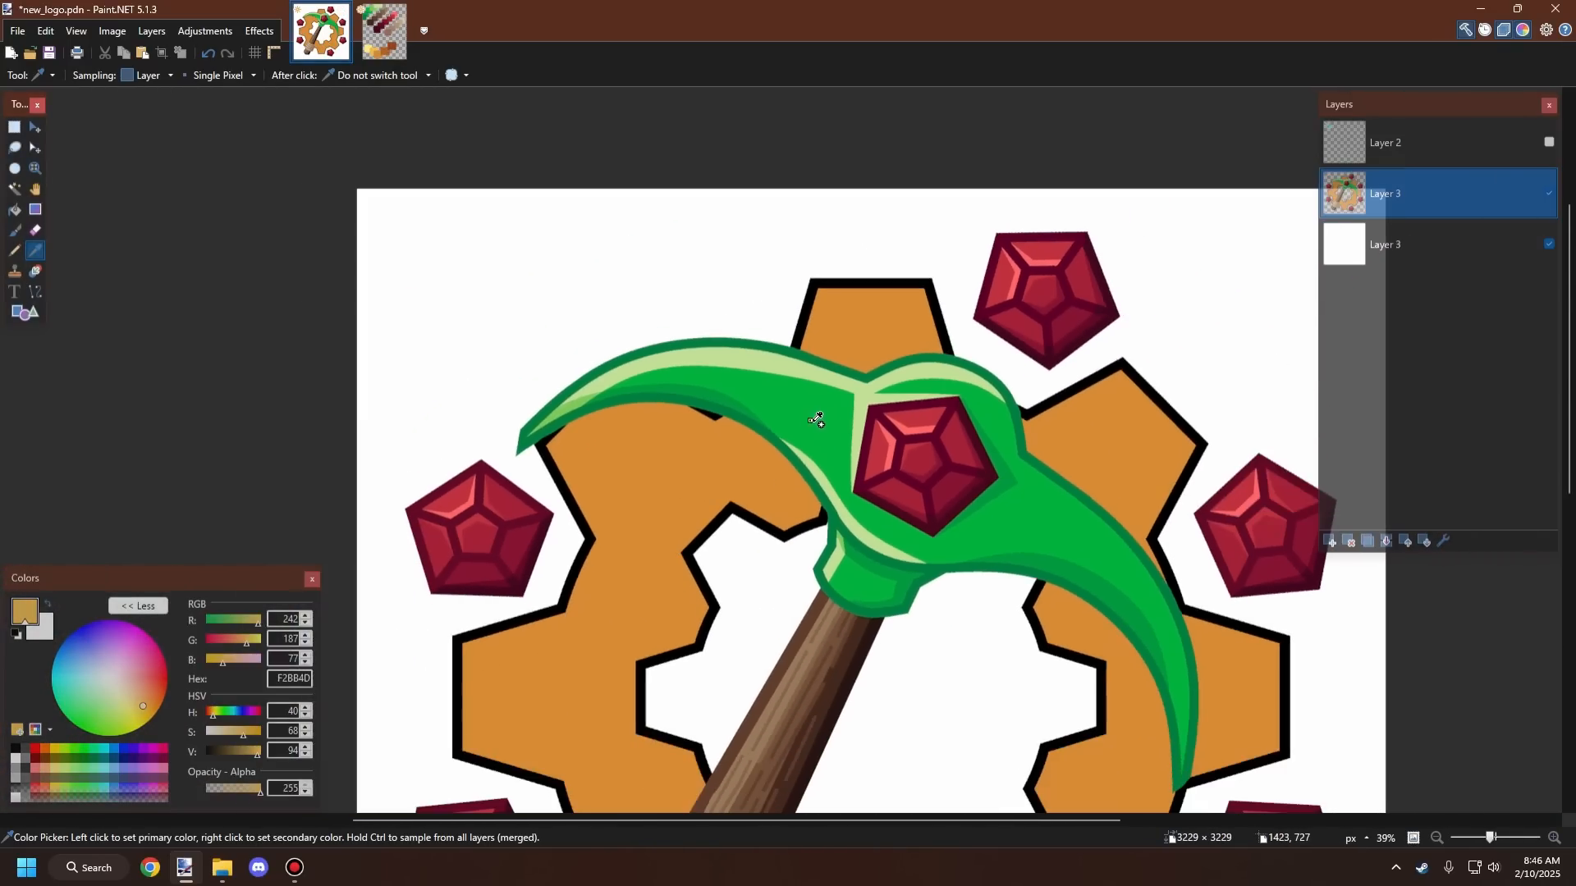
scroll(851, 446, up, 1)
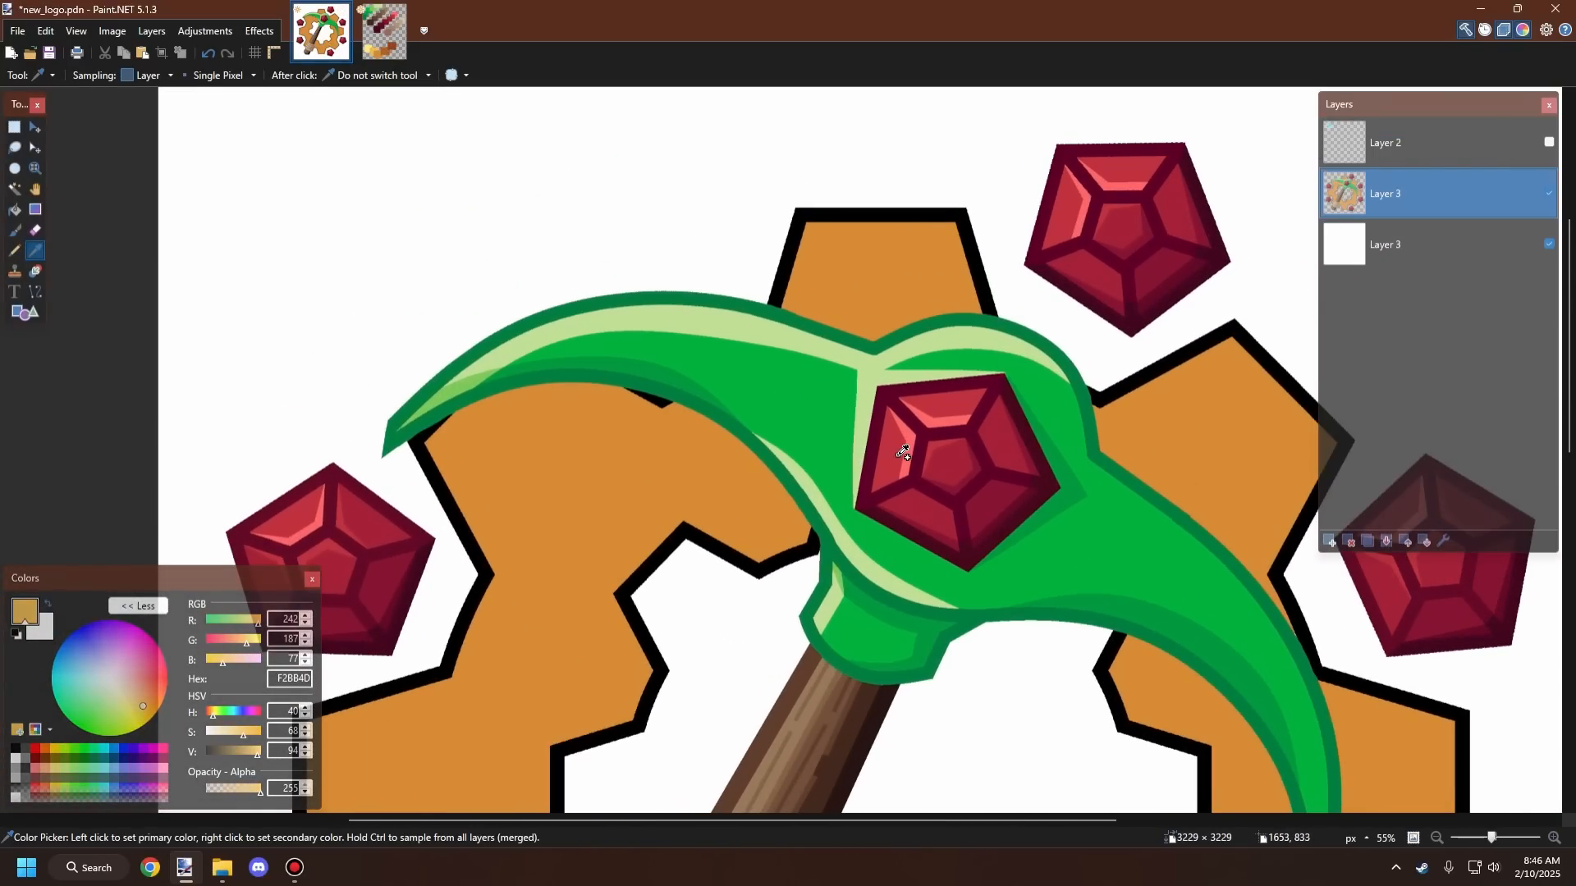
scroll(862, 410, down, 4)
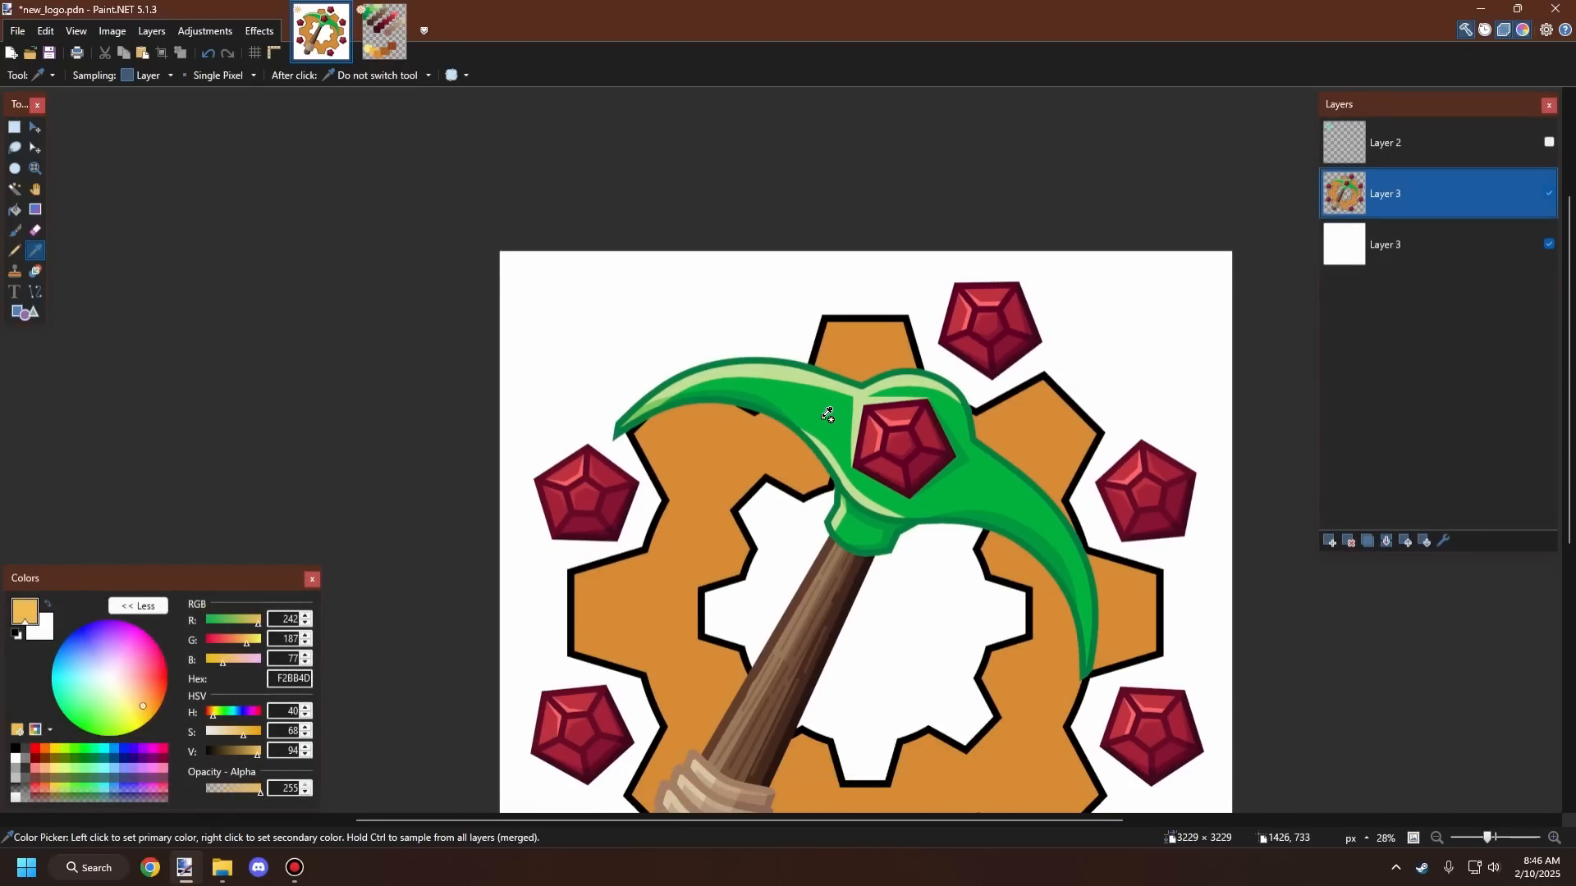
scroll(826, 414, up, 2)
scroll(826, 414, up, 2)
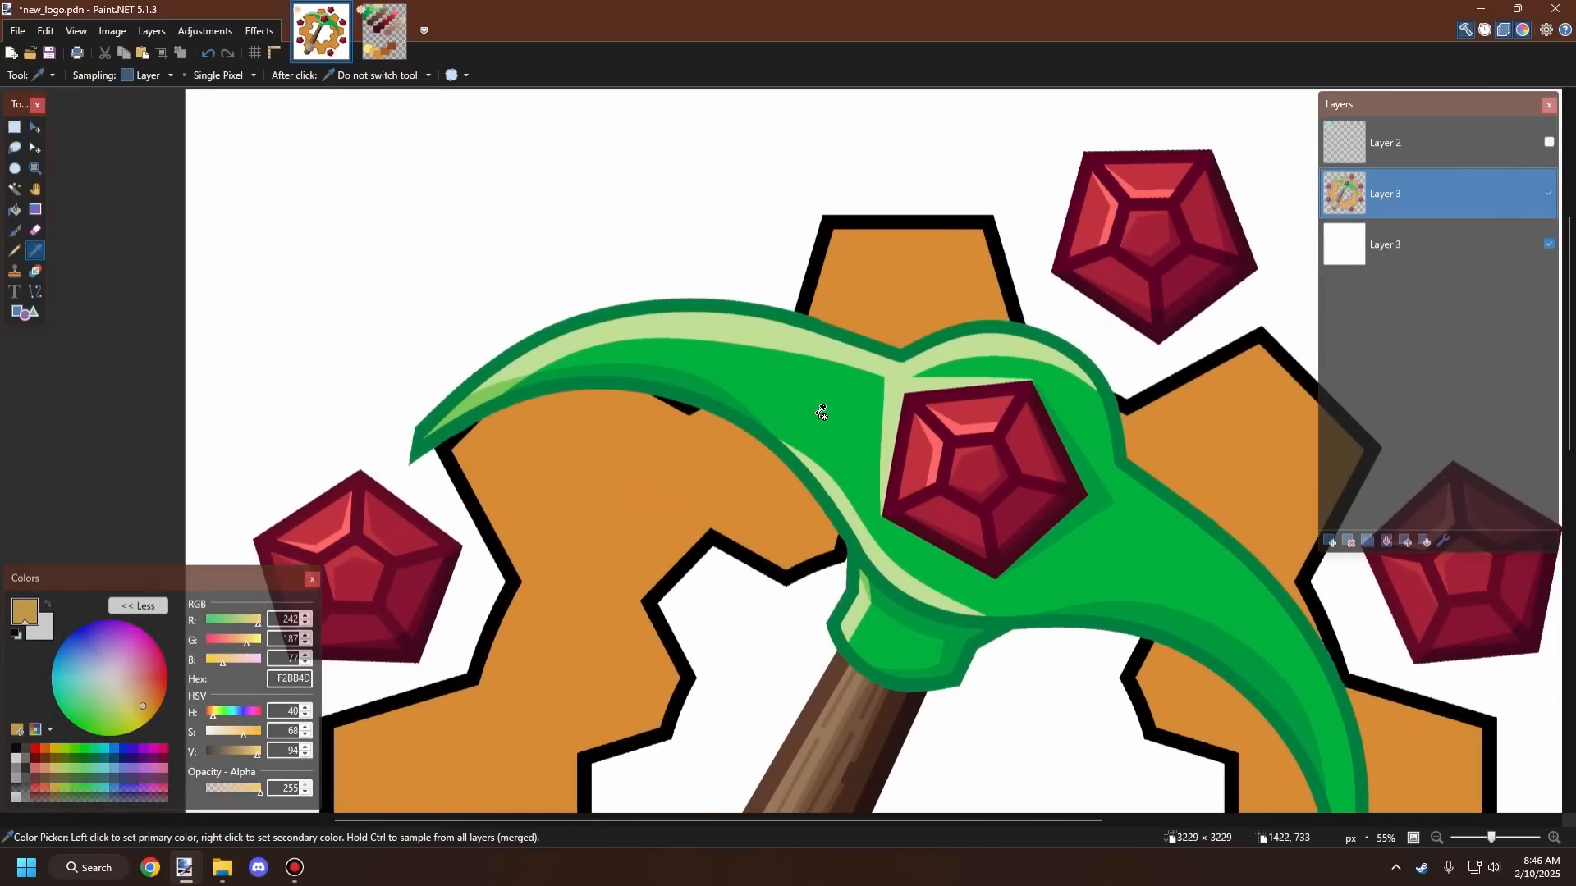
scroll(818, 405, down, 5)
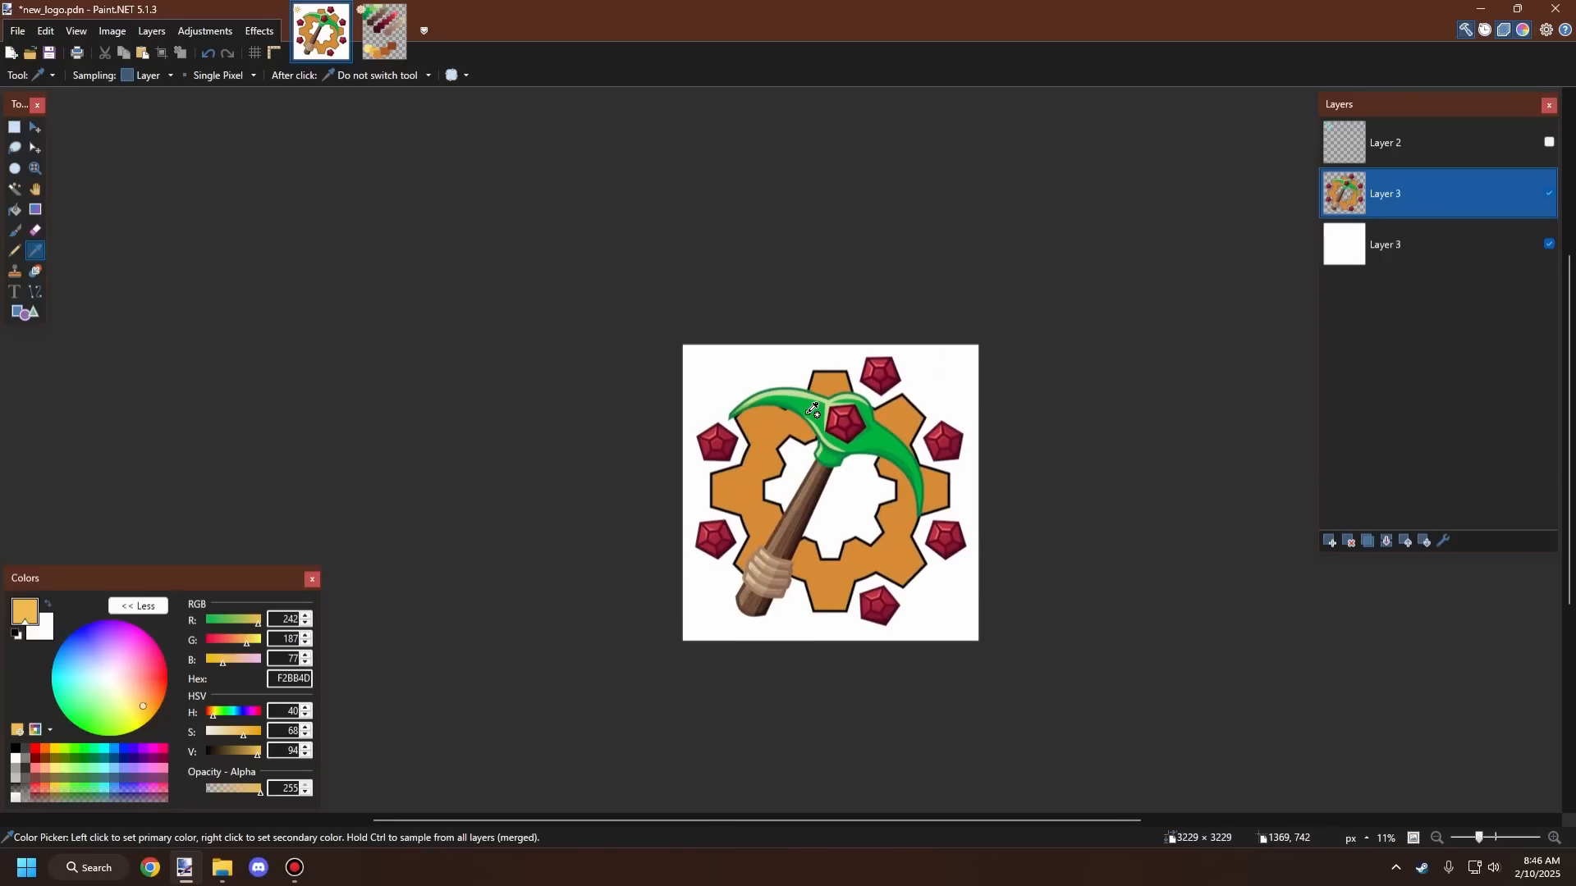
scroll(814, 410, up, 1)
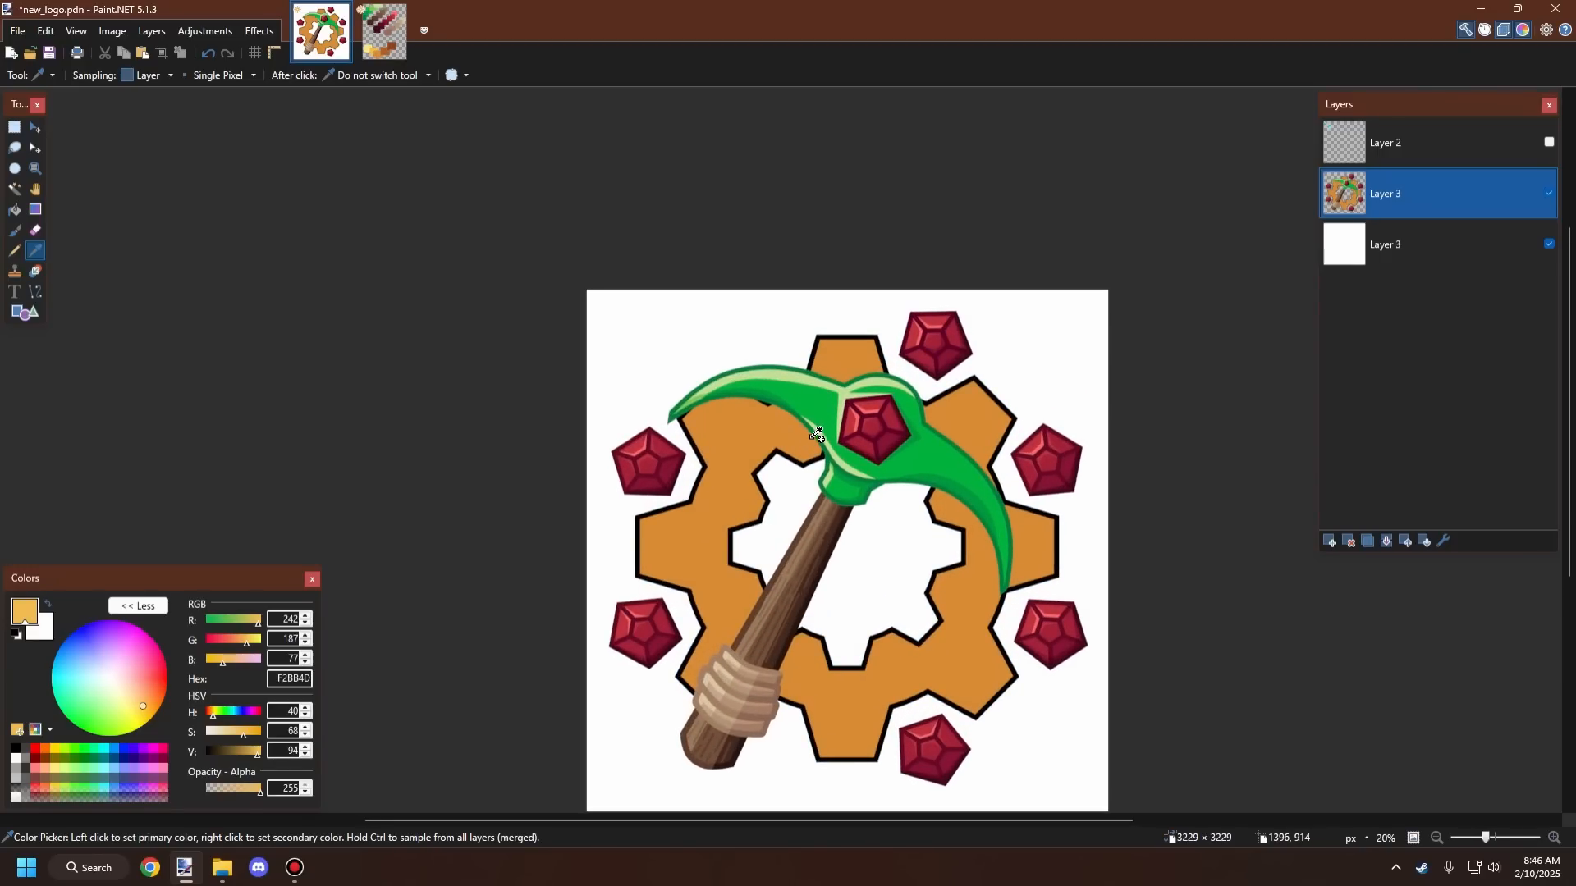
scroll(746, 496, up, 3)
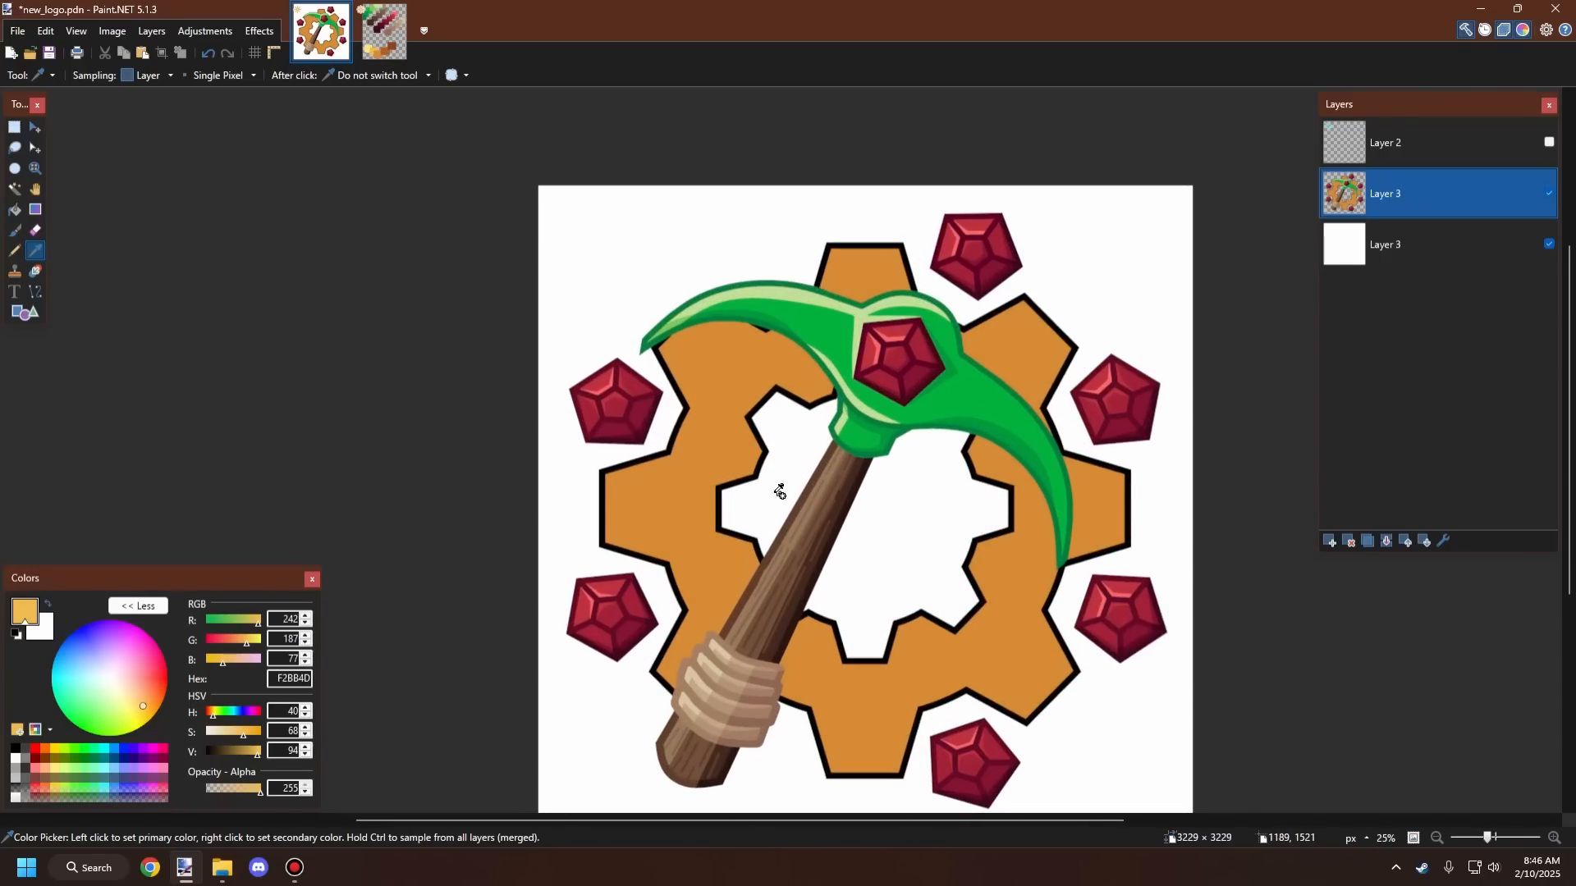
scroll(689, 477, up, 3)
scroll(682, 574, down, 3)
scroll(693, 657, up, 4)
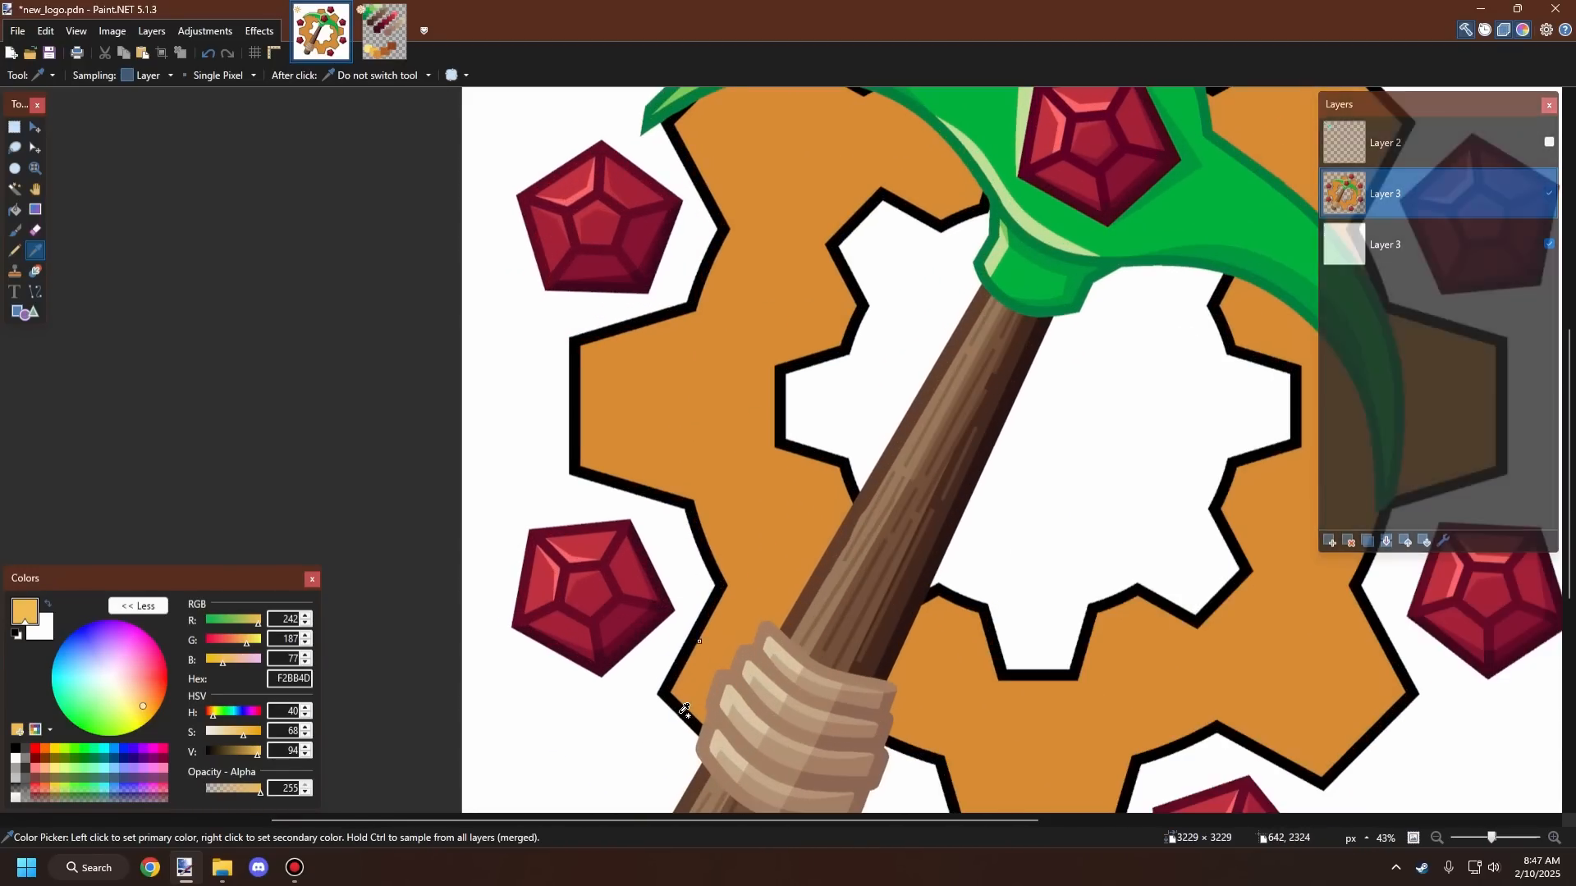
scroll(713, 607, down, 5)
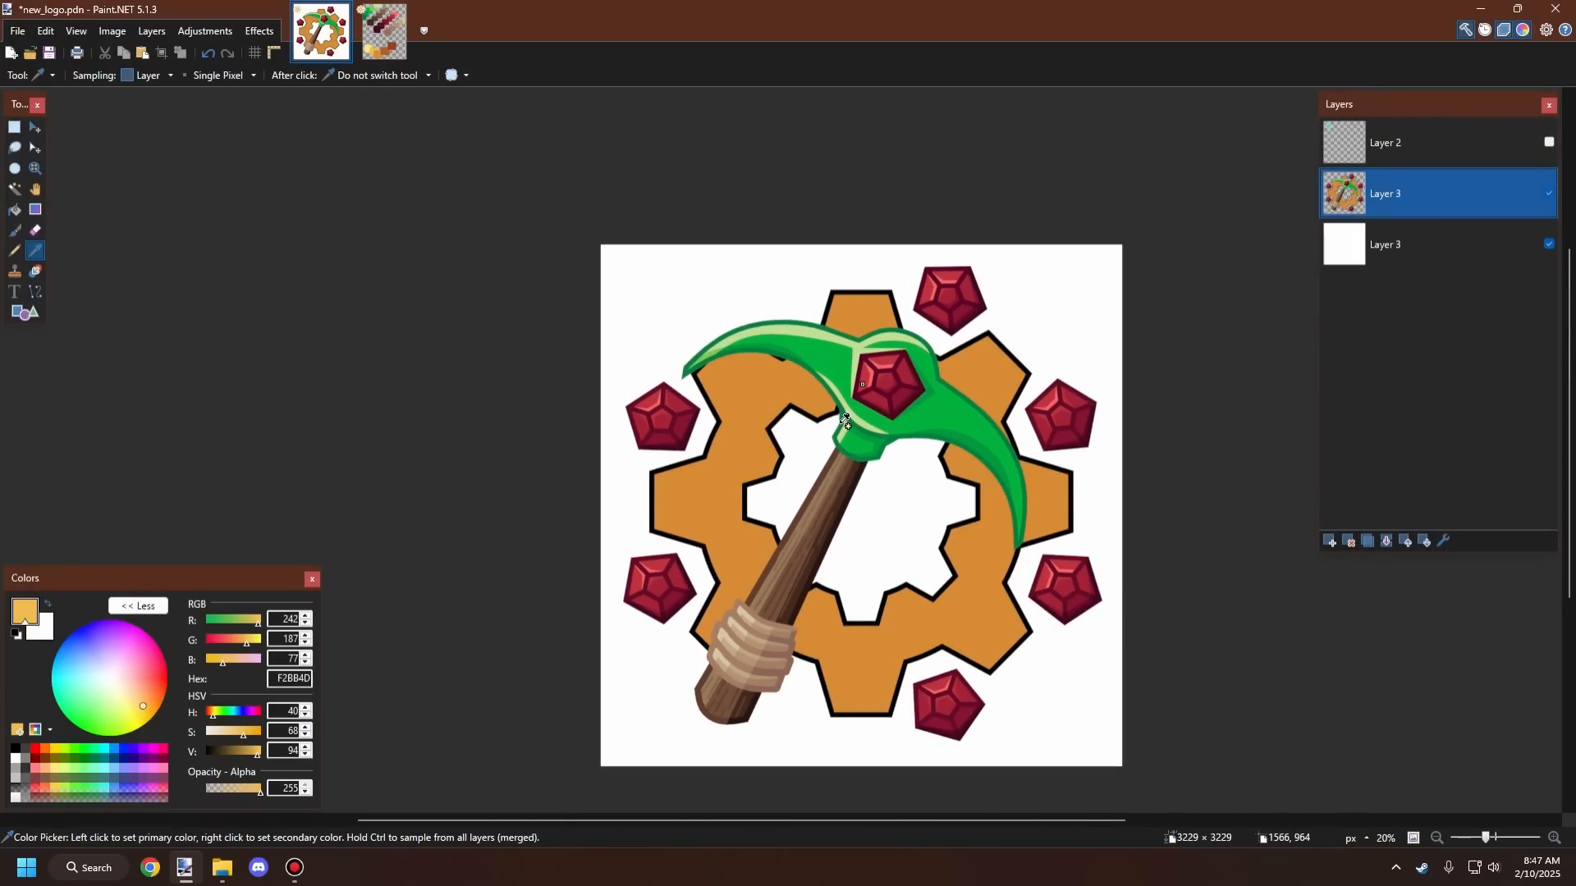
scroll(731, 362, up, 4)
scroll(626, 359, down, 2)
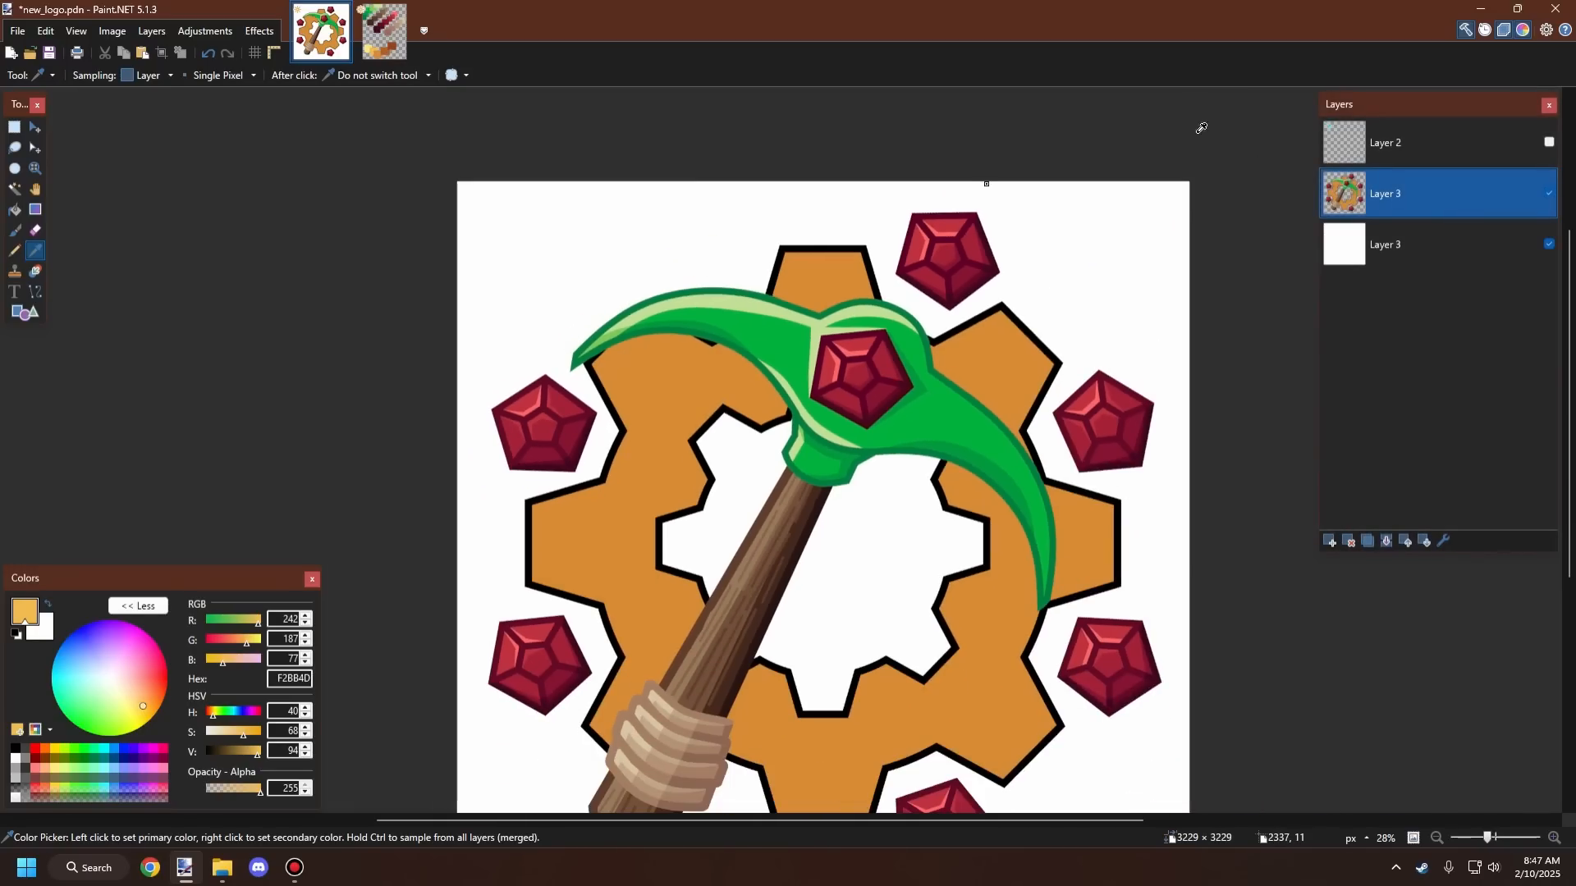
Step: Turn on Layer 2's visibility to show the cyan arrow over the logo
click(1549, 142)
scroll(587, 376, down, 3)
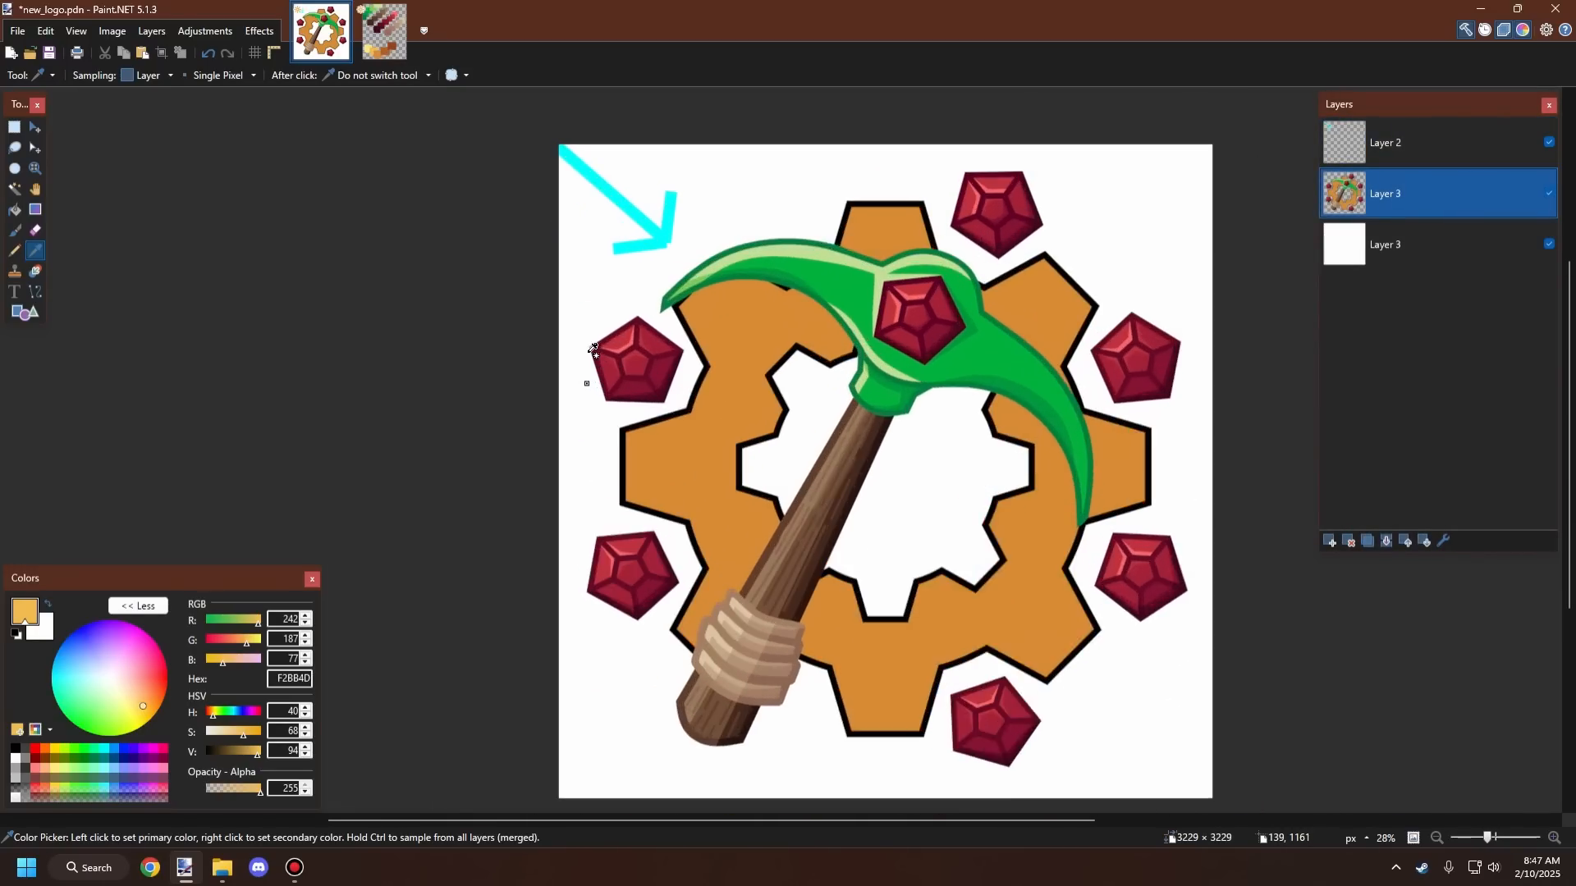
scroll(641, 161, up, 2)
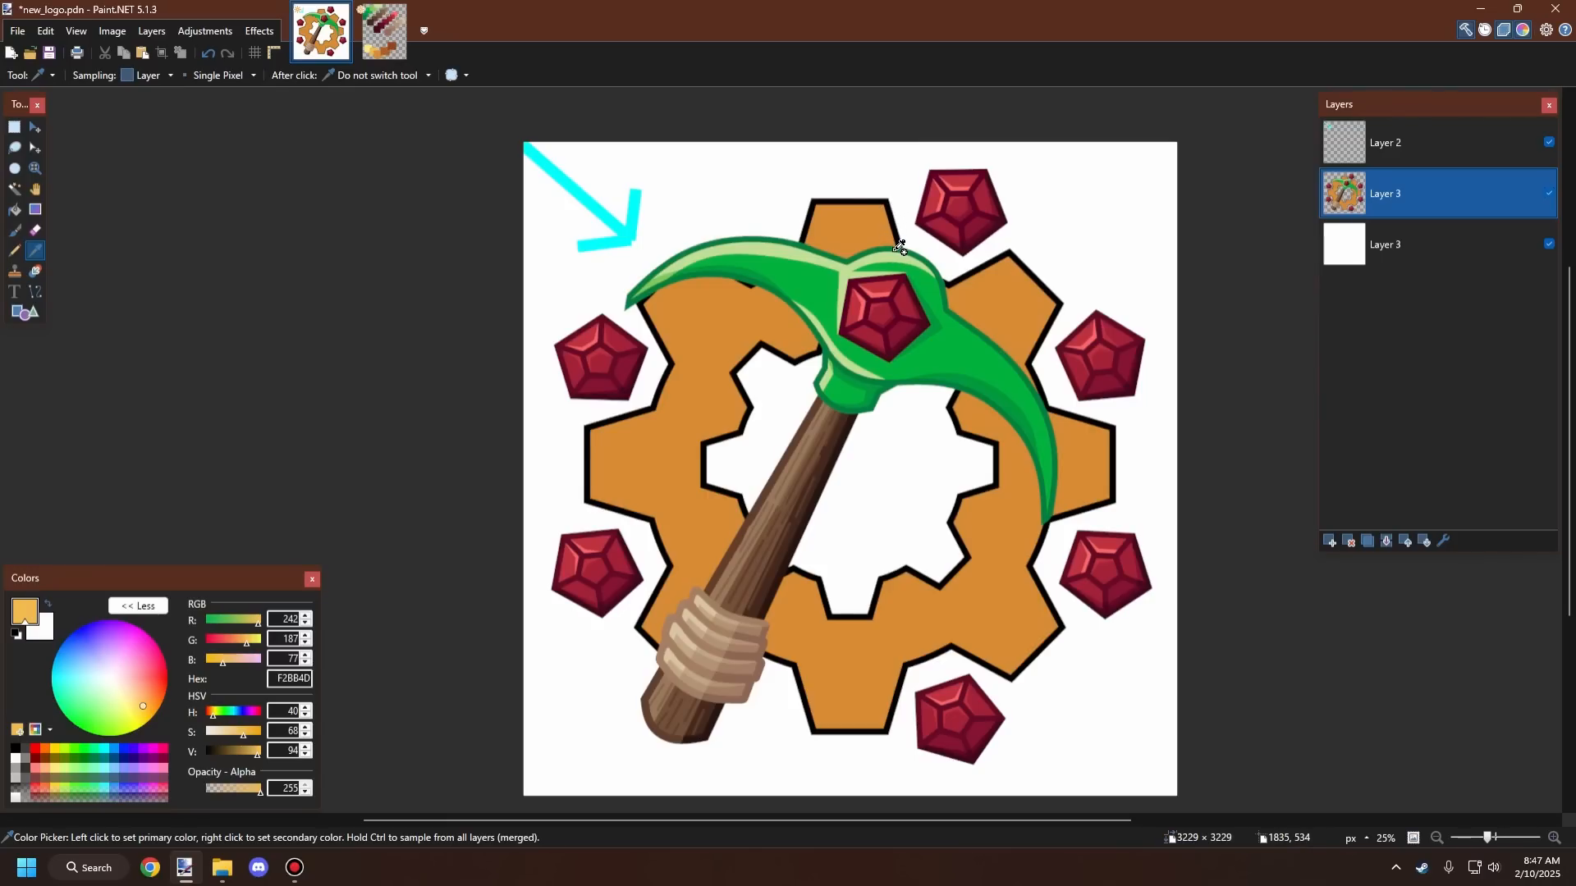
click(365, 54)
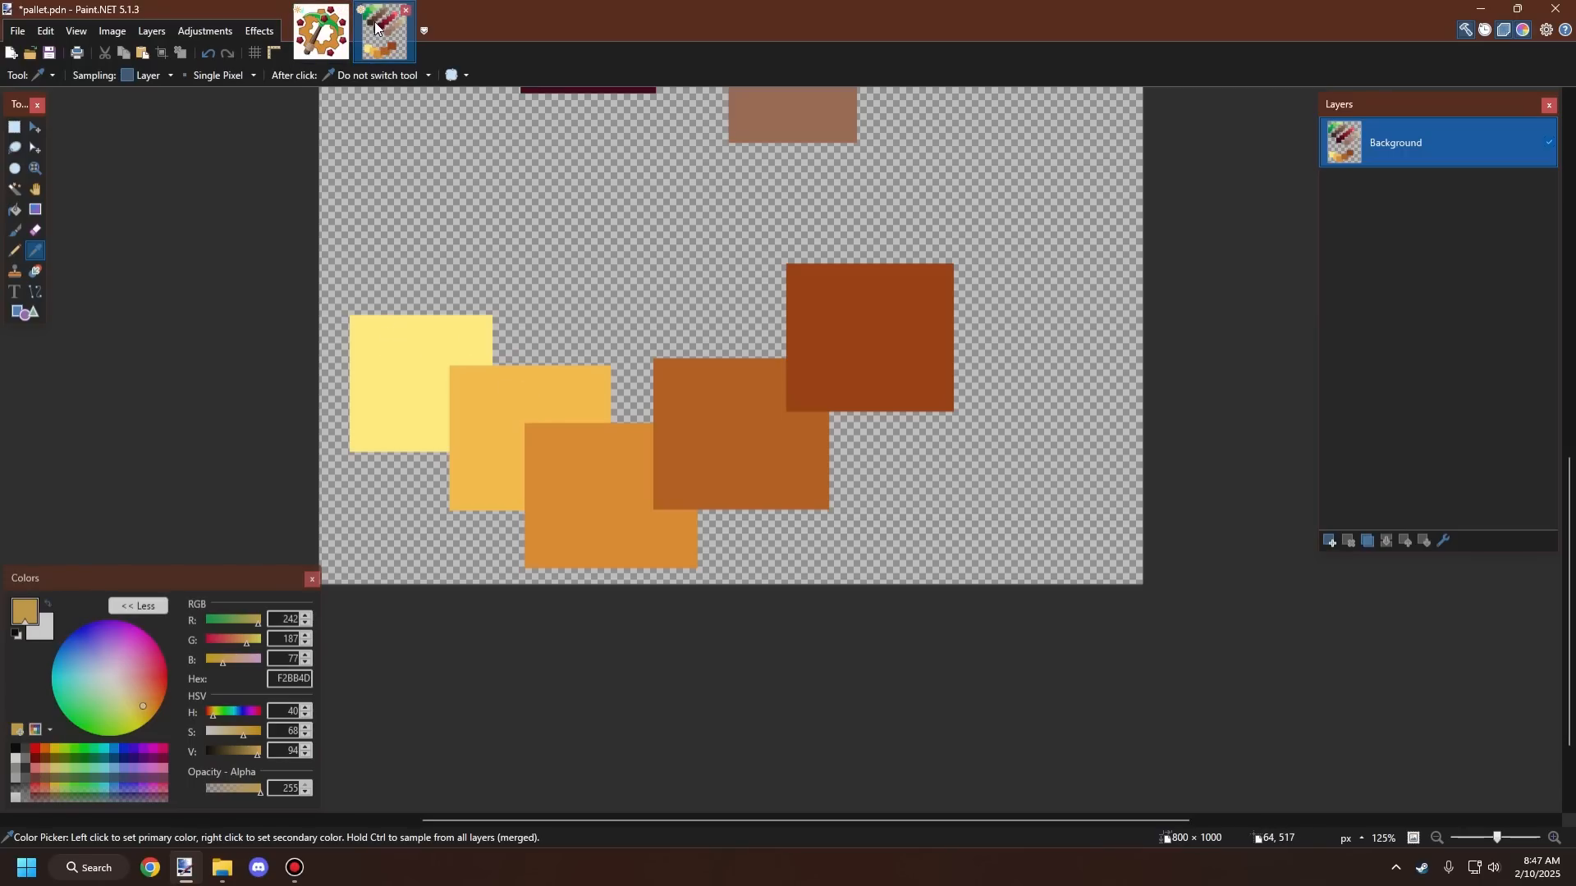
click(320, 31)
Step: Try selecting the gear with the Magic Wand at 50% tolerance, undoing both selections
scroll(756, 359, up, 3)
scroll(757, 358, down, 2)
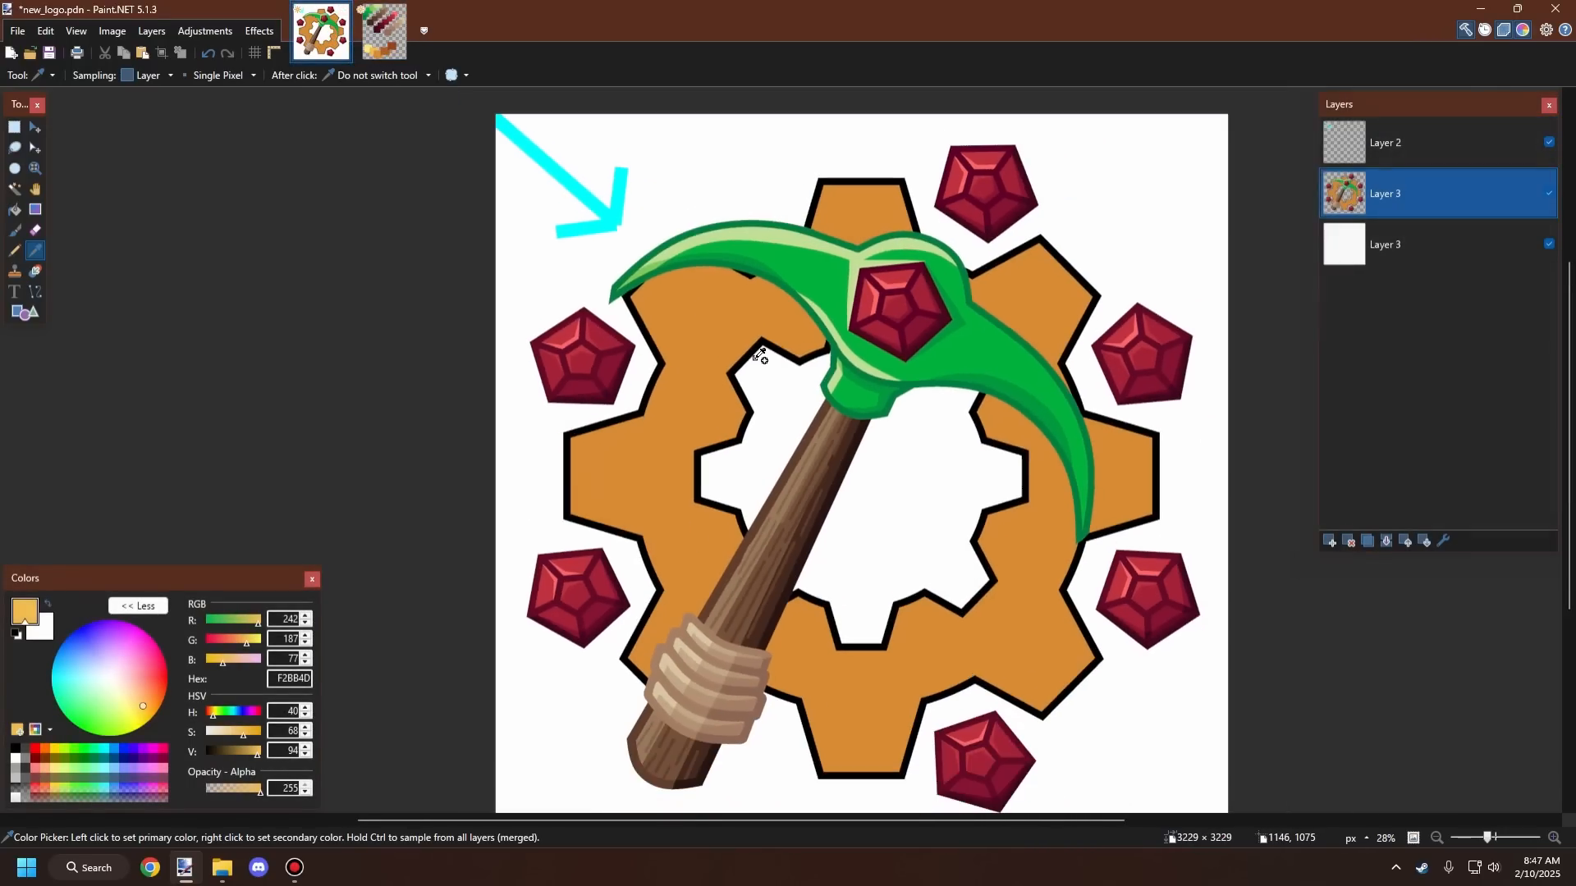
scroll(767, 355, up, 3)
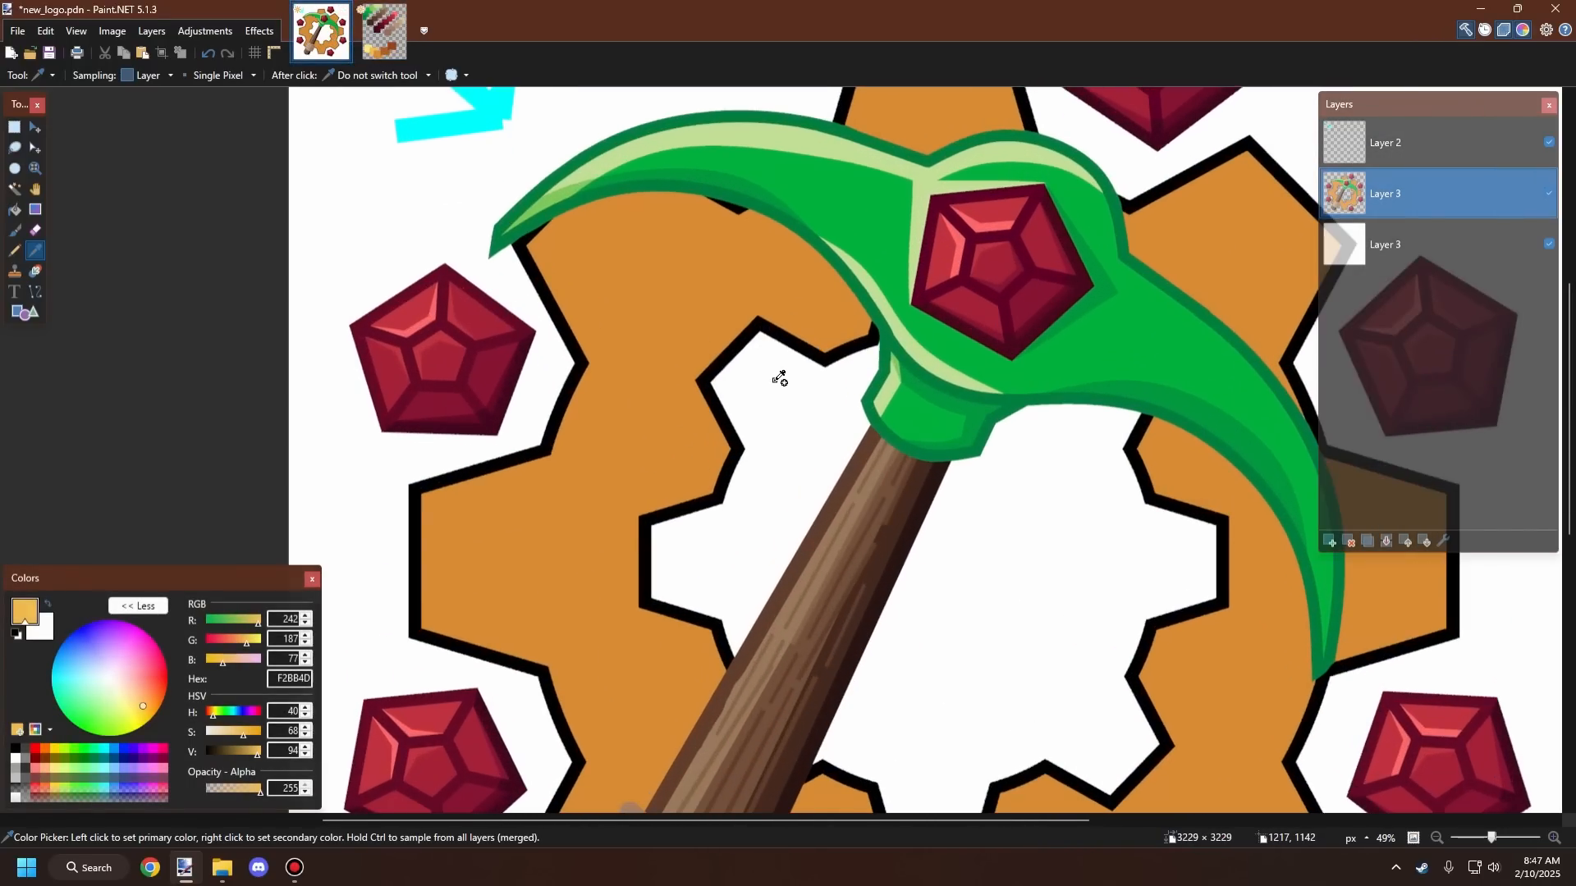
scroll(772, 341, down, 2)
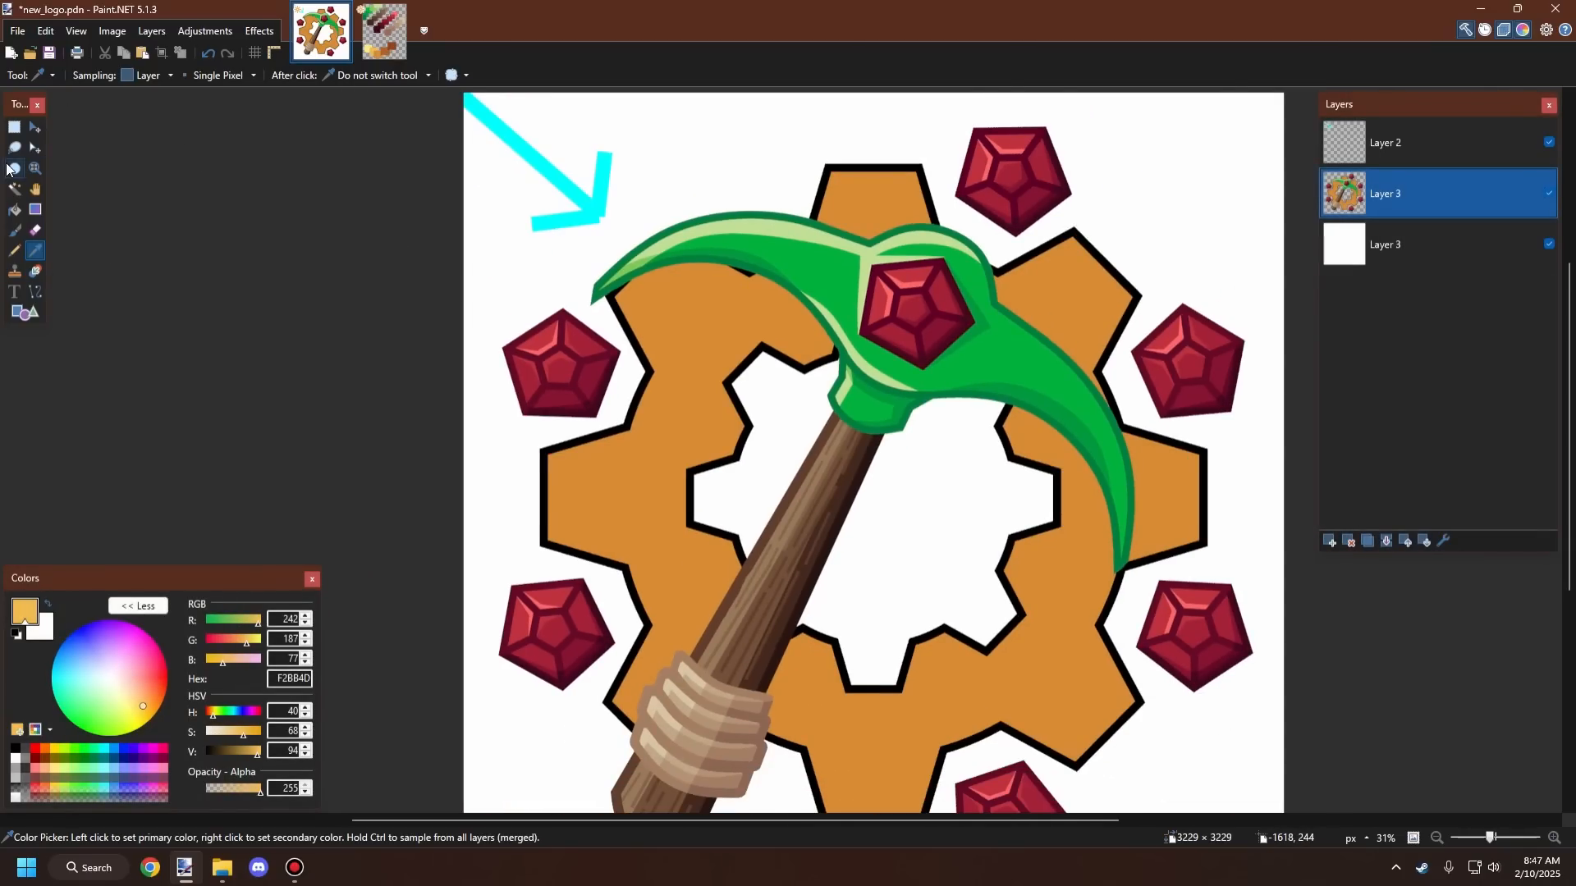
click(15, 189)
click(680, 398)
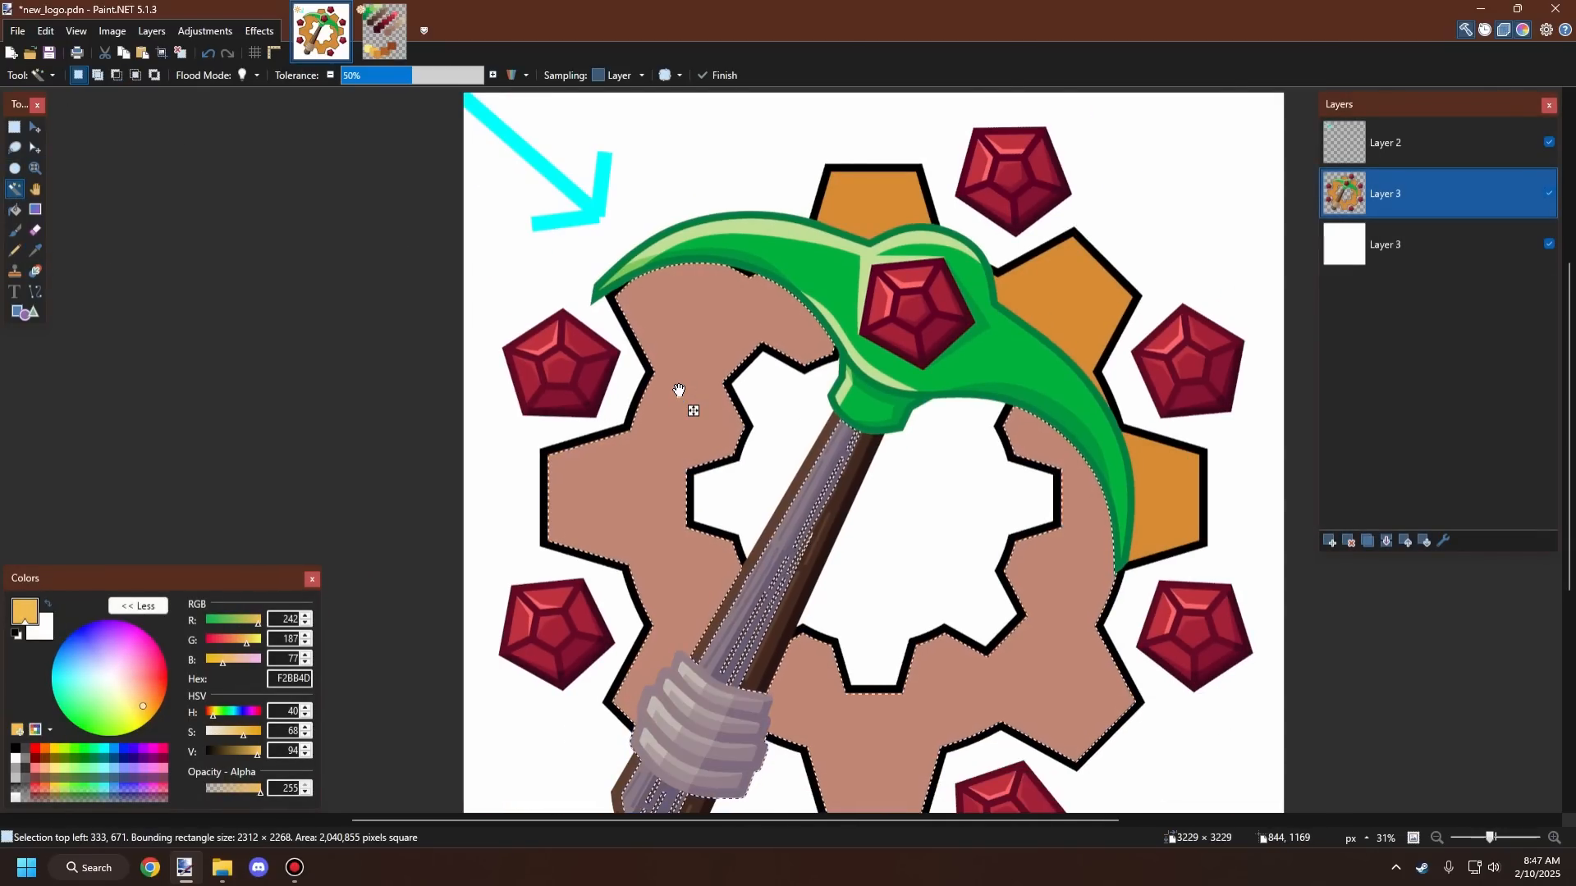
key(ctrl+z)
click(679, 397)
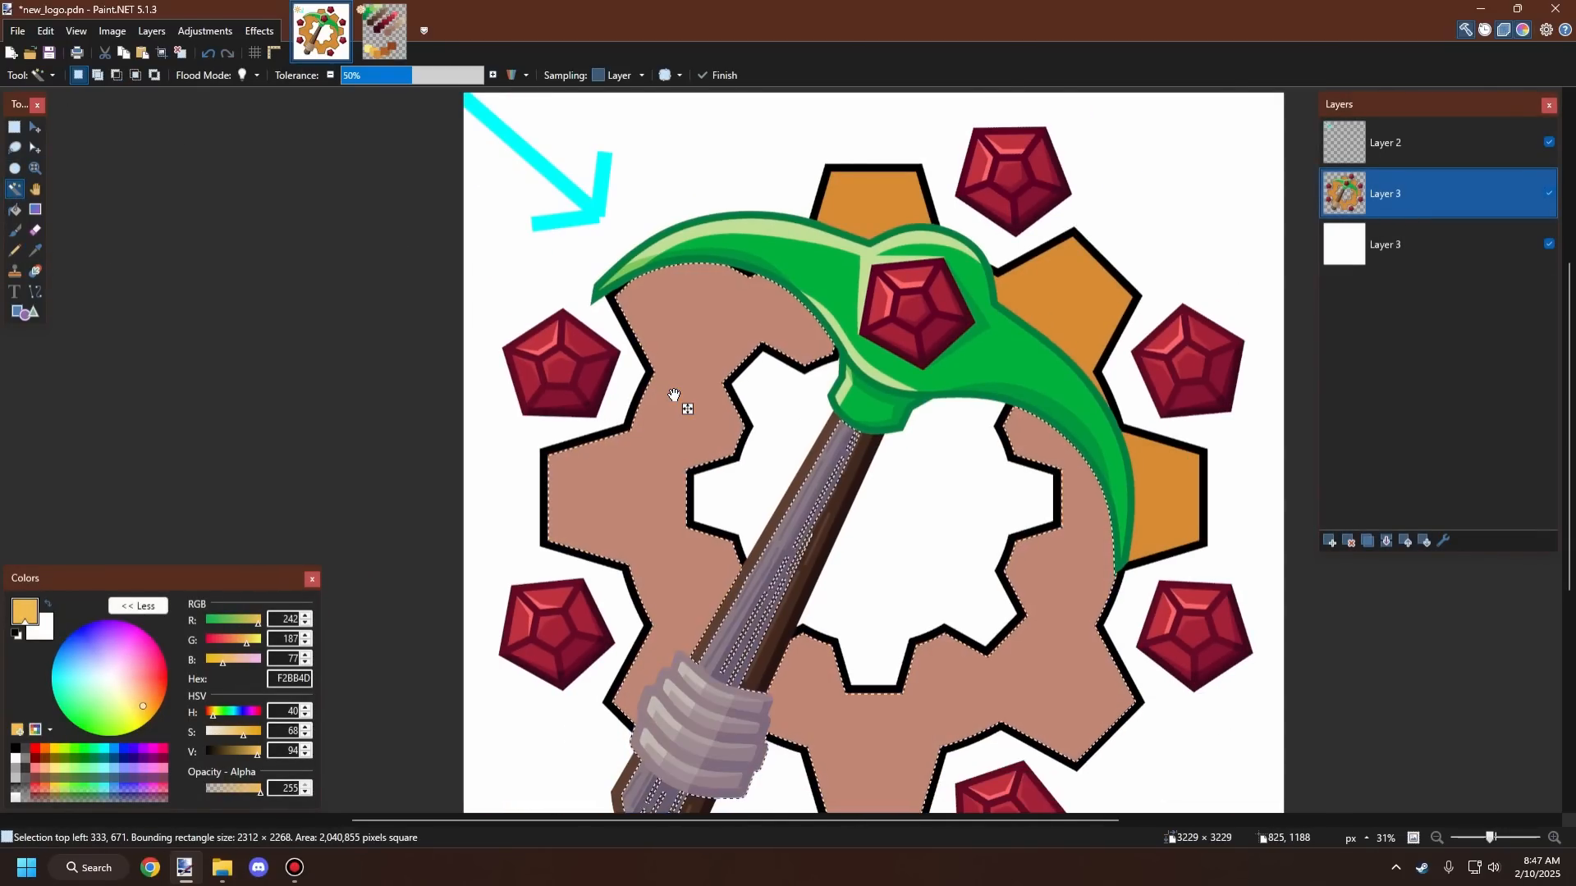
key(ctrl+z)
Step: Set the Magic Wand tolerance to 0% and select the gear's left segment on Layer 3
scroll(656, 399, up, 2)
scroll(657, 401, up, 2)
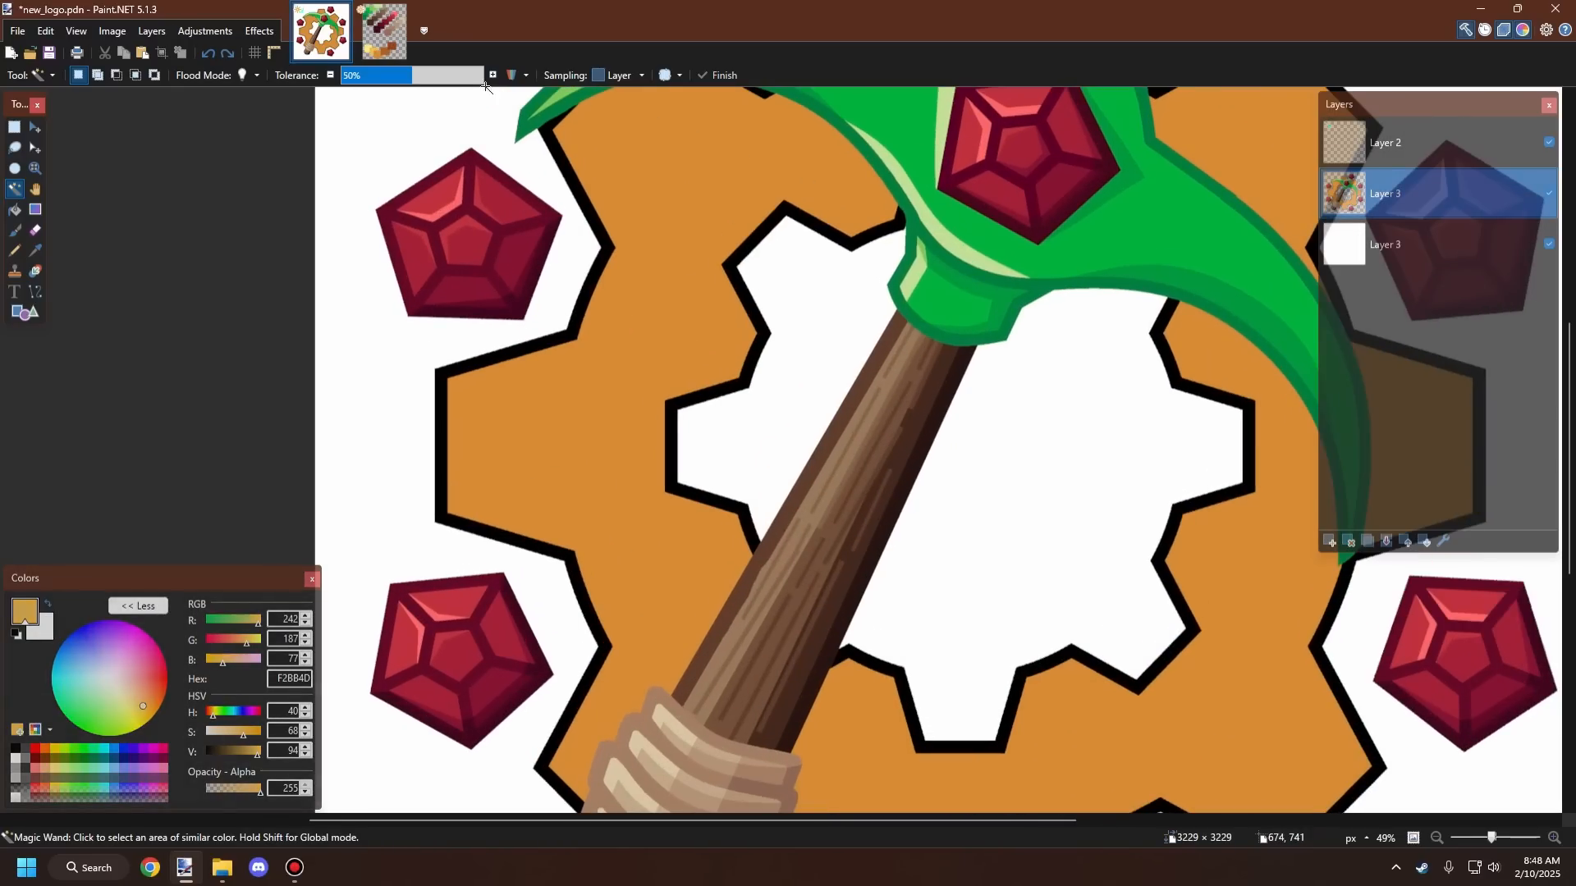
drag(411, 75, 272, 86)
click(645, 360)
Step: Return to pallet.pdn and sample the pale yellow square's color as the primary color
scroll(656, 370, down, 3)
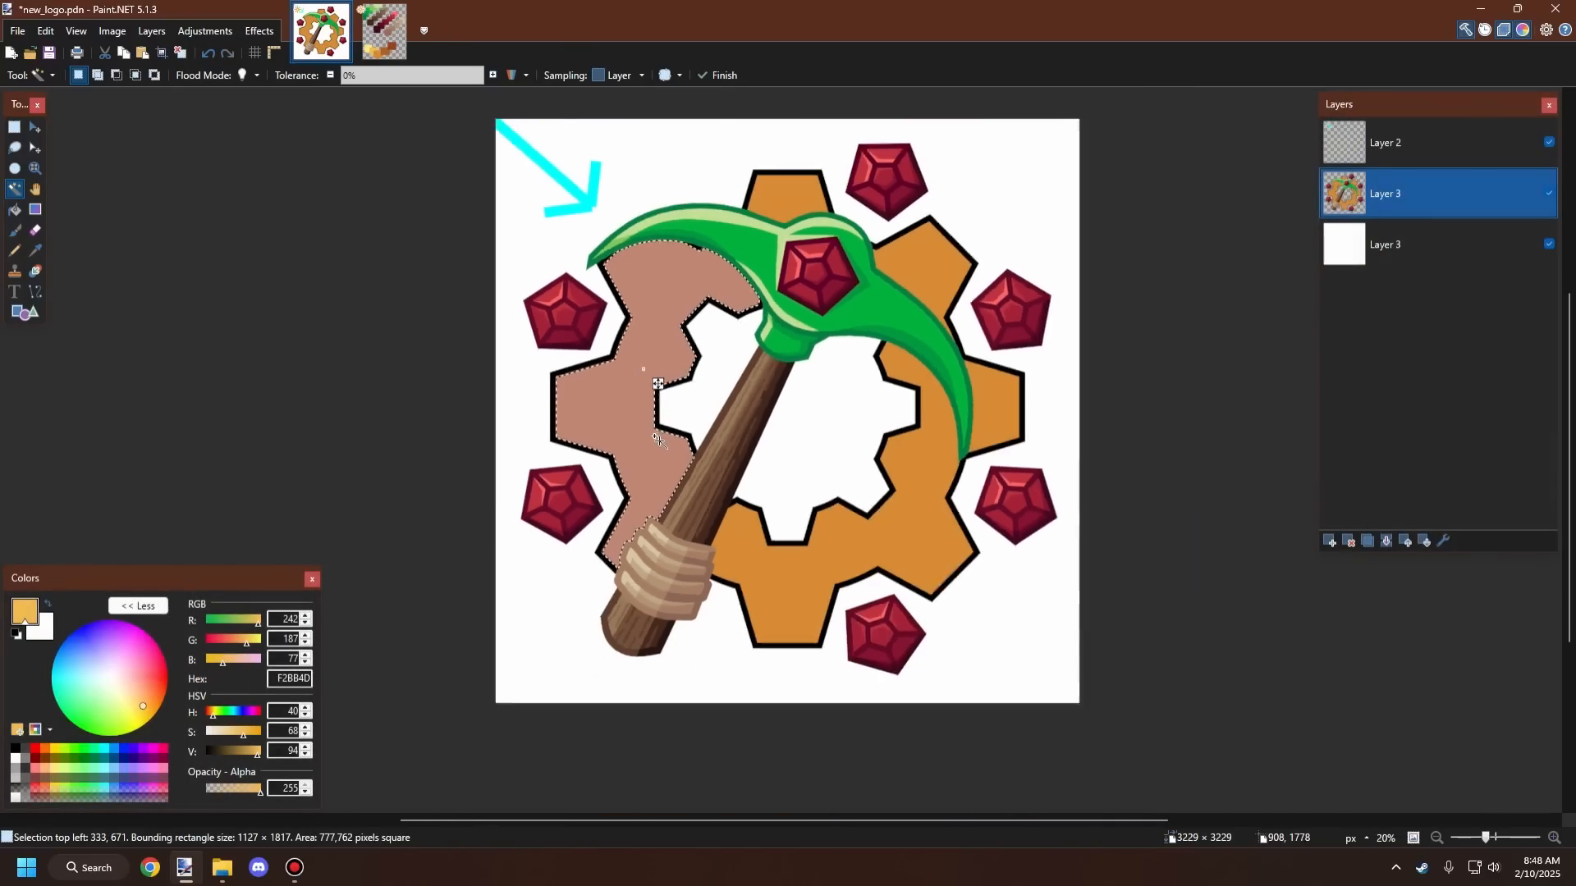
scroll(704, 385, up, 4)
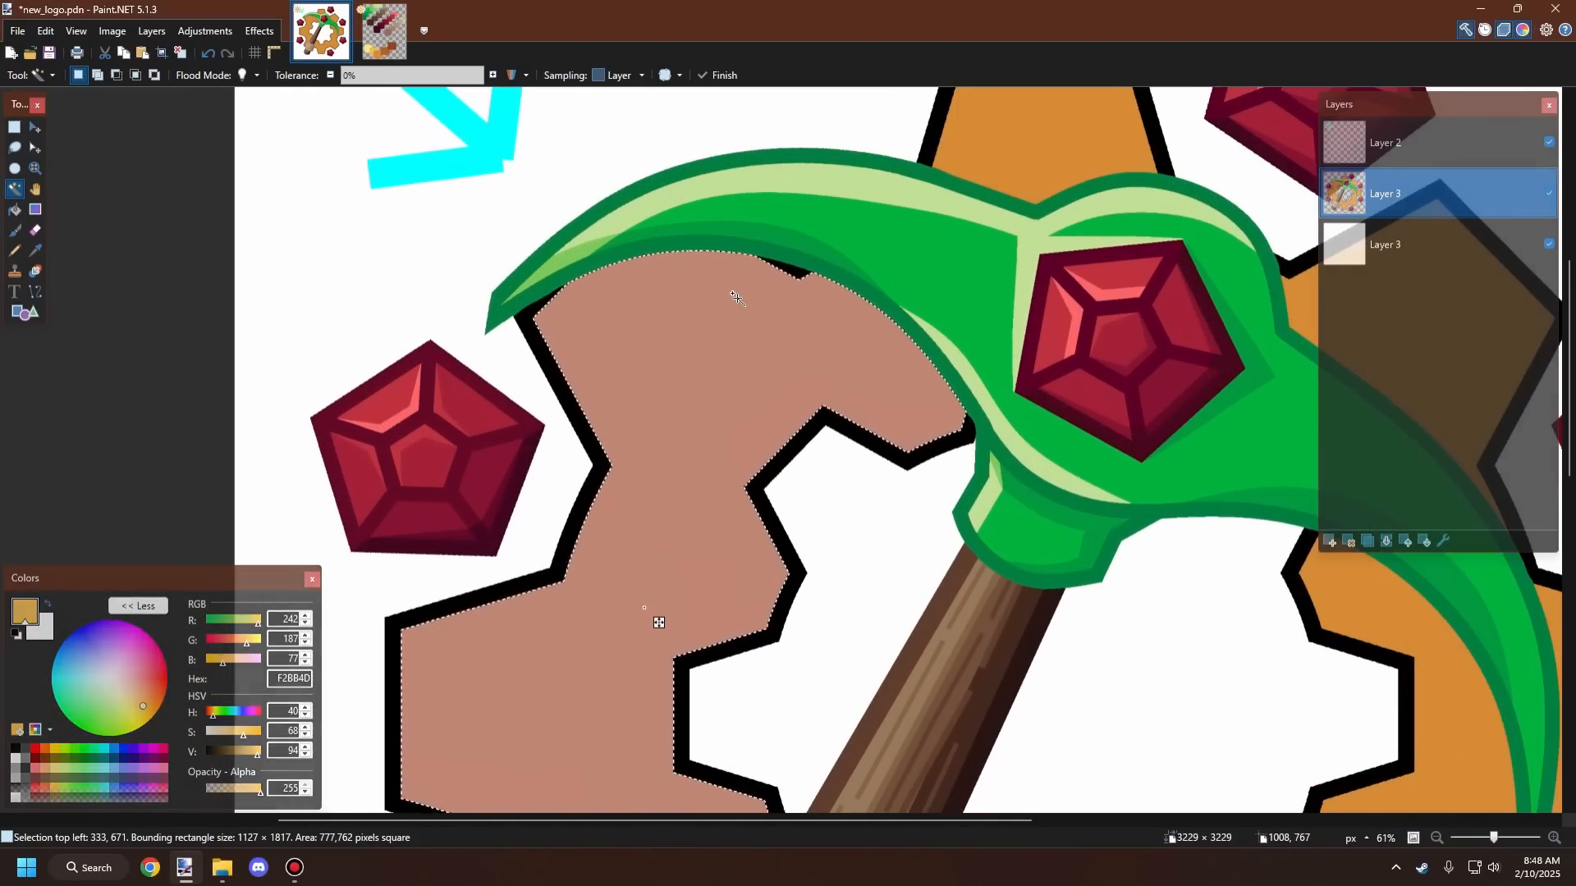
scroll(767, 346, down, 2)
scroll(767, 345, up, 1)
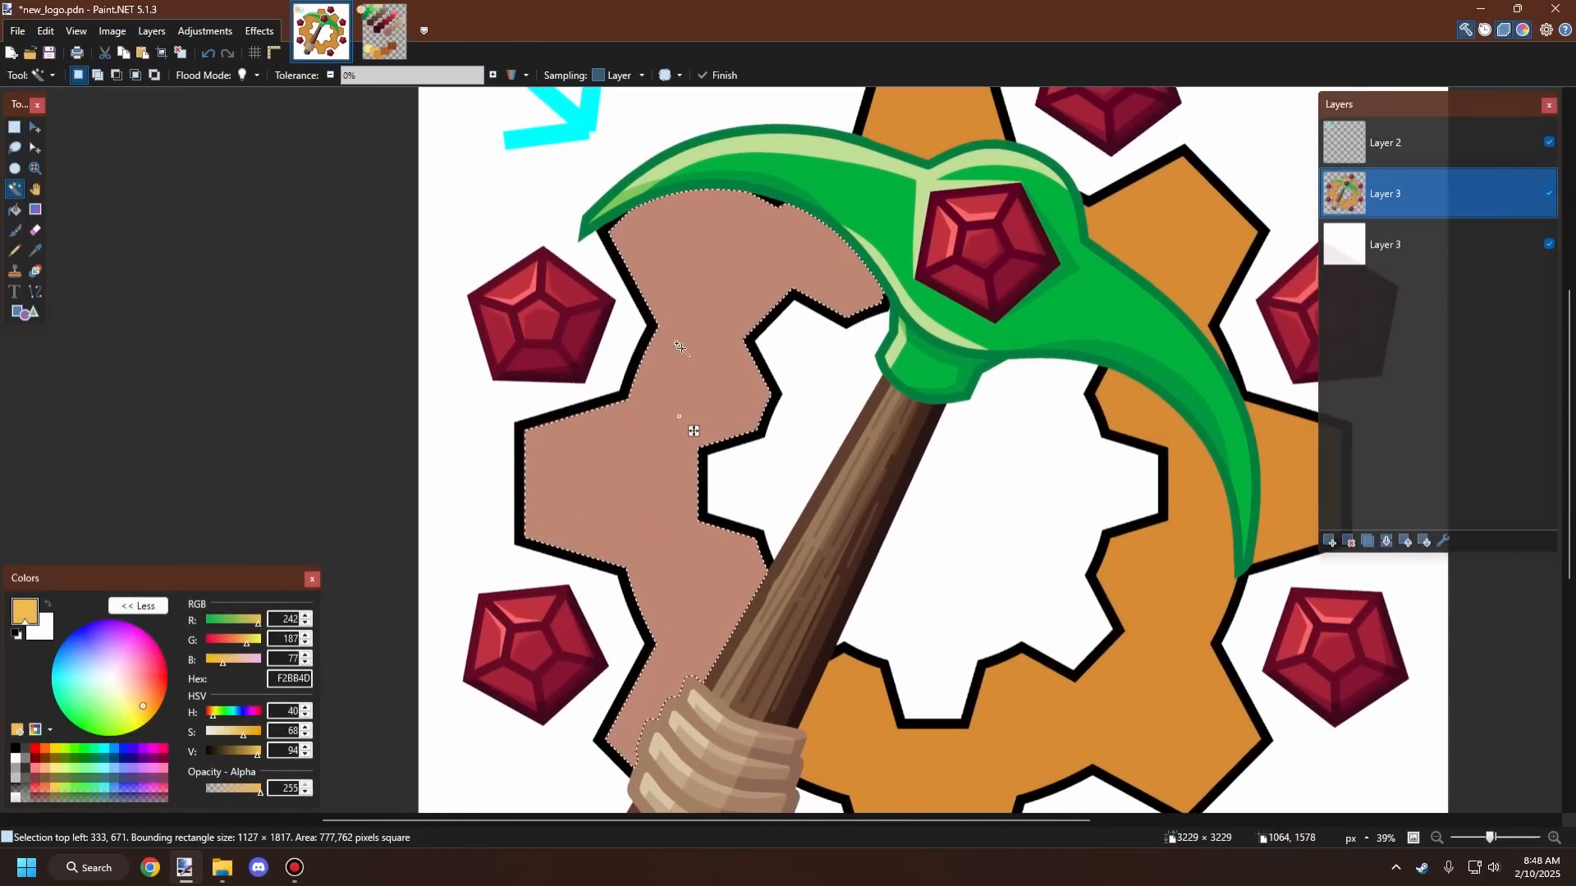
click(377, 41)
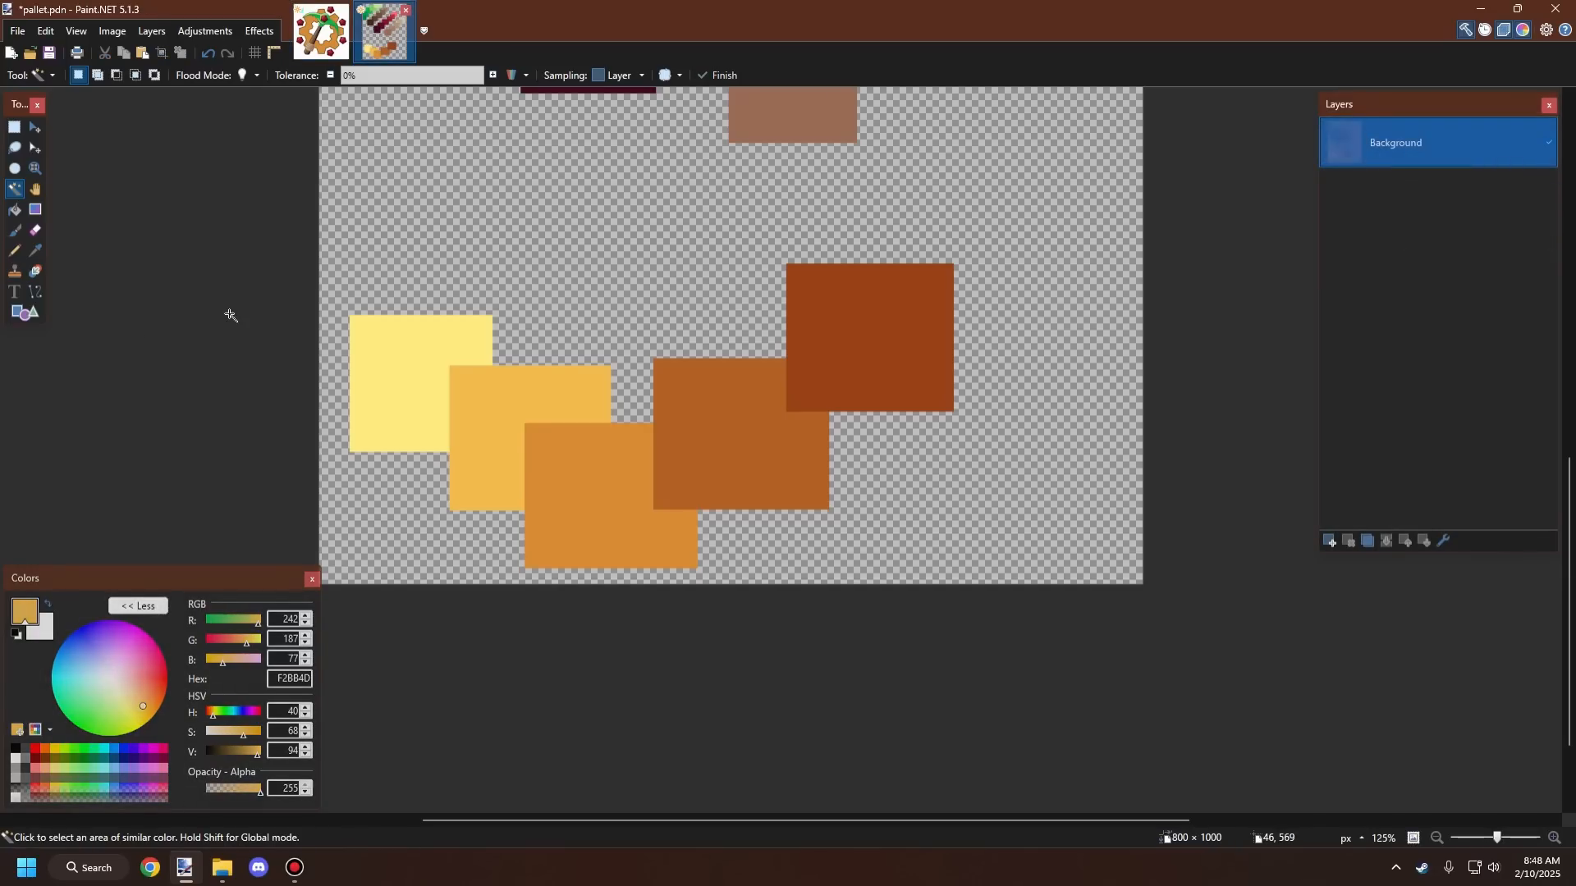
click(36, 250)
click(425, 331)
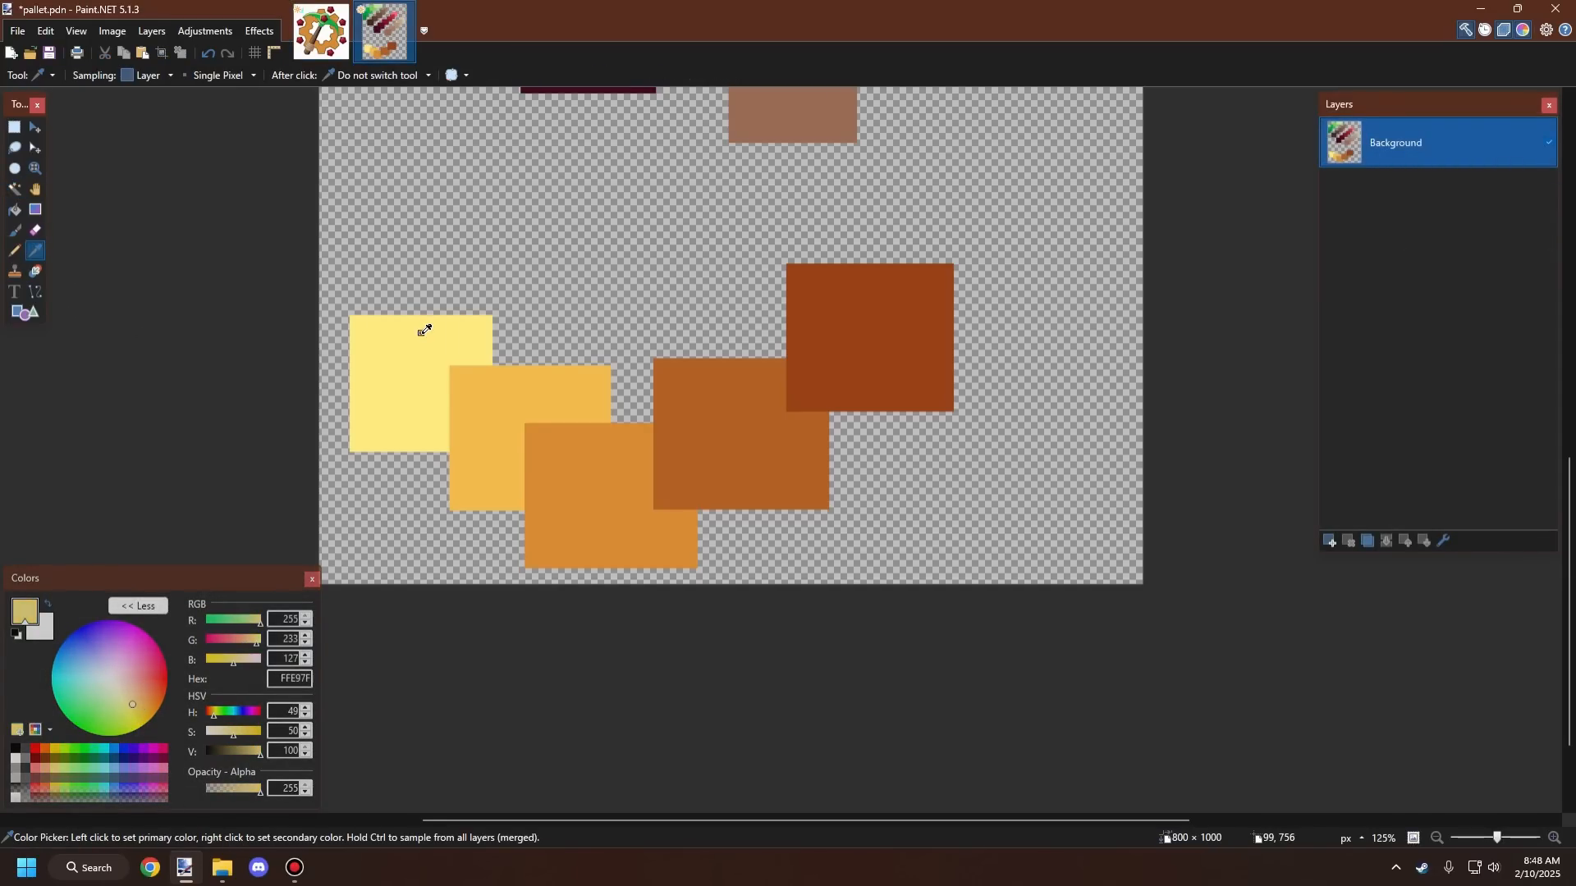
Step: Try drawing a 30-px line across the top of the selected gear segment, then undo it
click(343, 37)
scroll(686, 376, down, 2)
scroll(605, 328, up, 4)
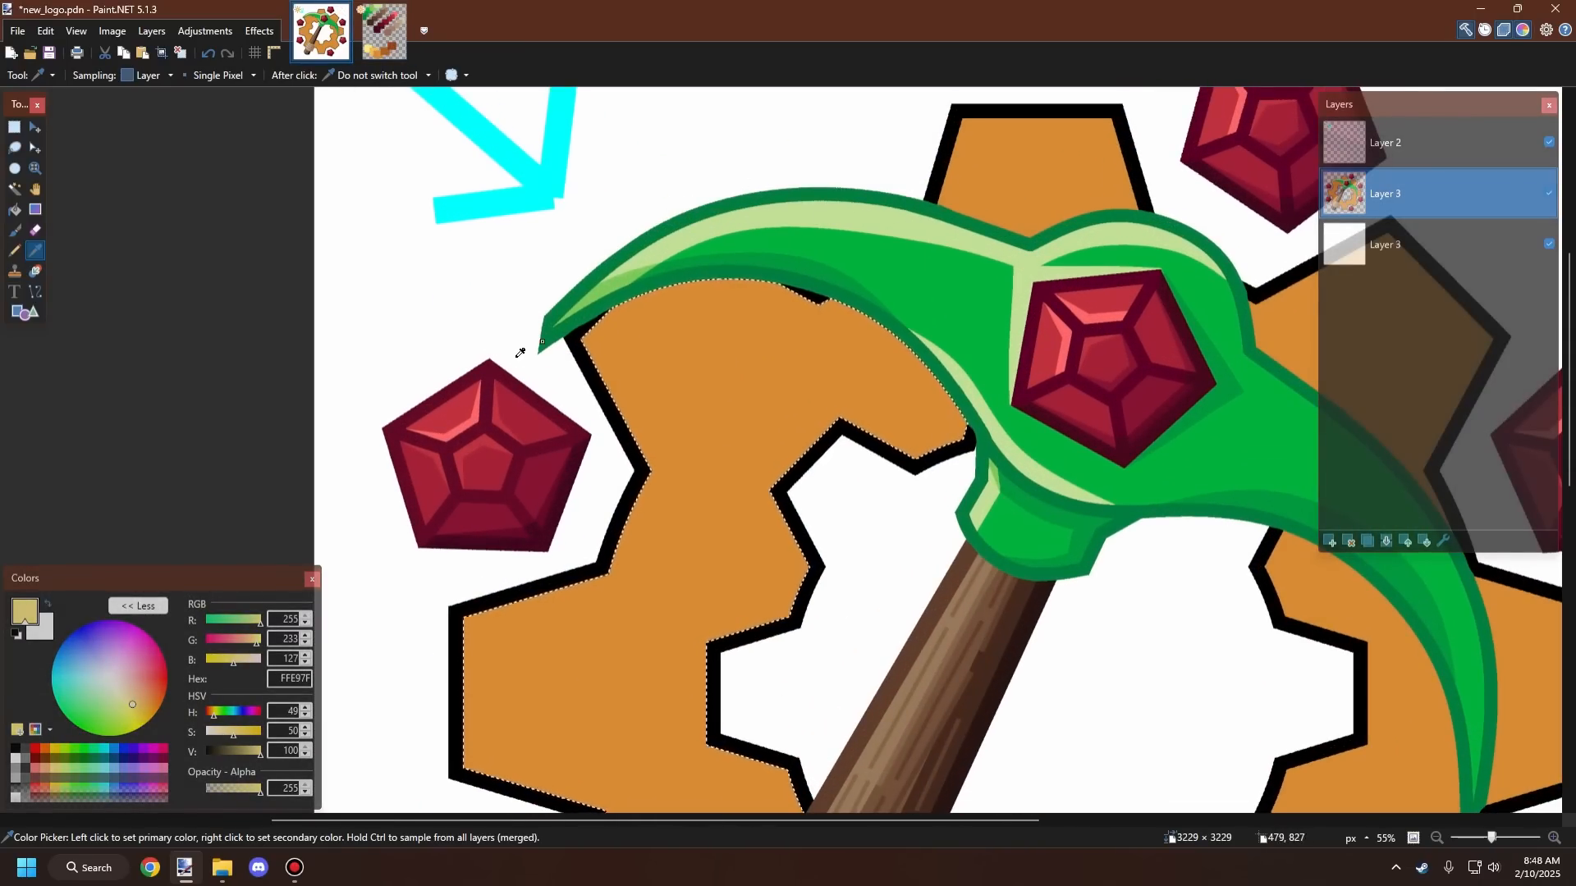
click(32, 293)
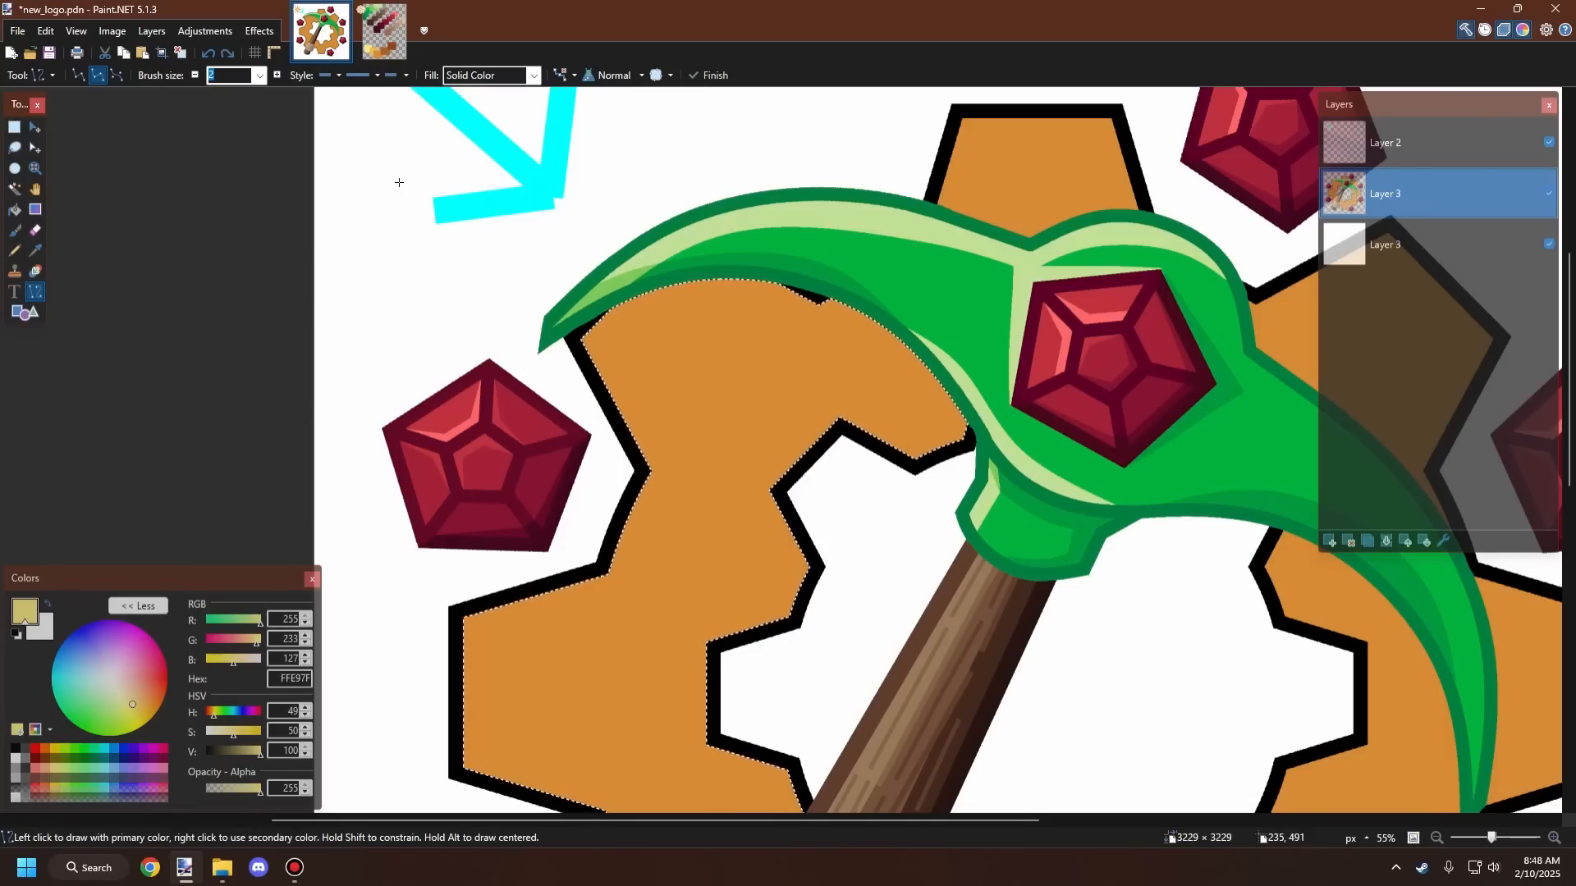
click(260, 75)
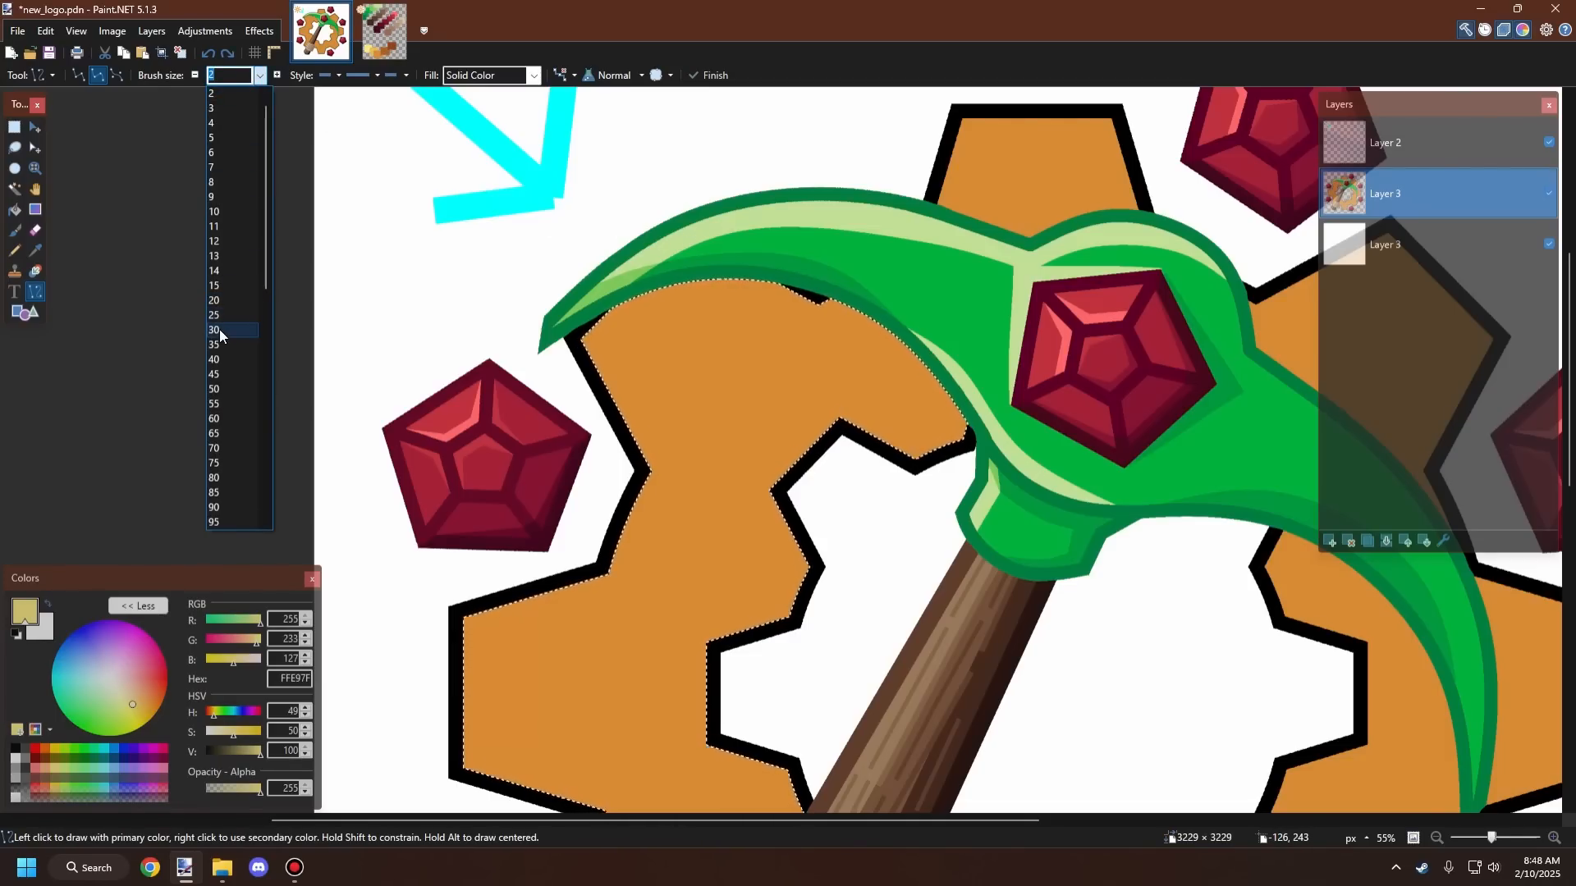
click(232, 334)
drag(573, 364, 757, 168)
key(ctrl+z)
key(ctrl+z)
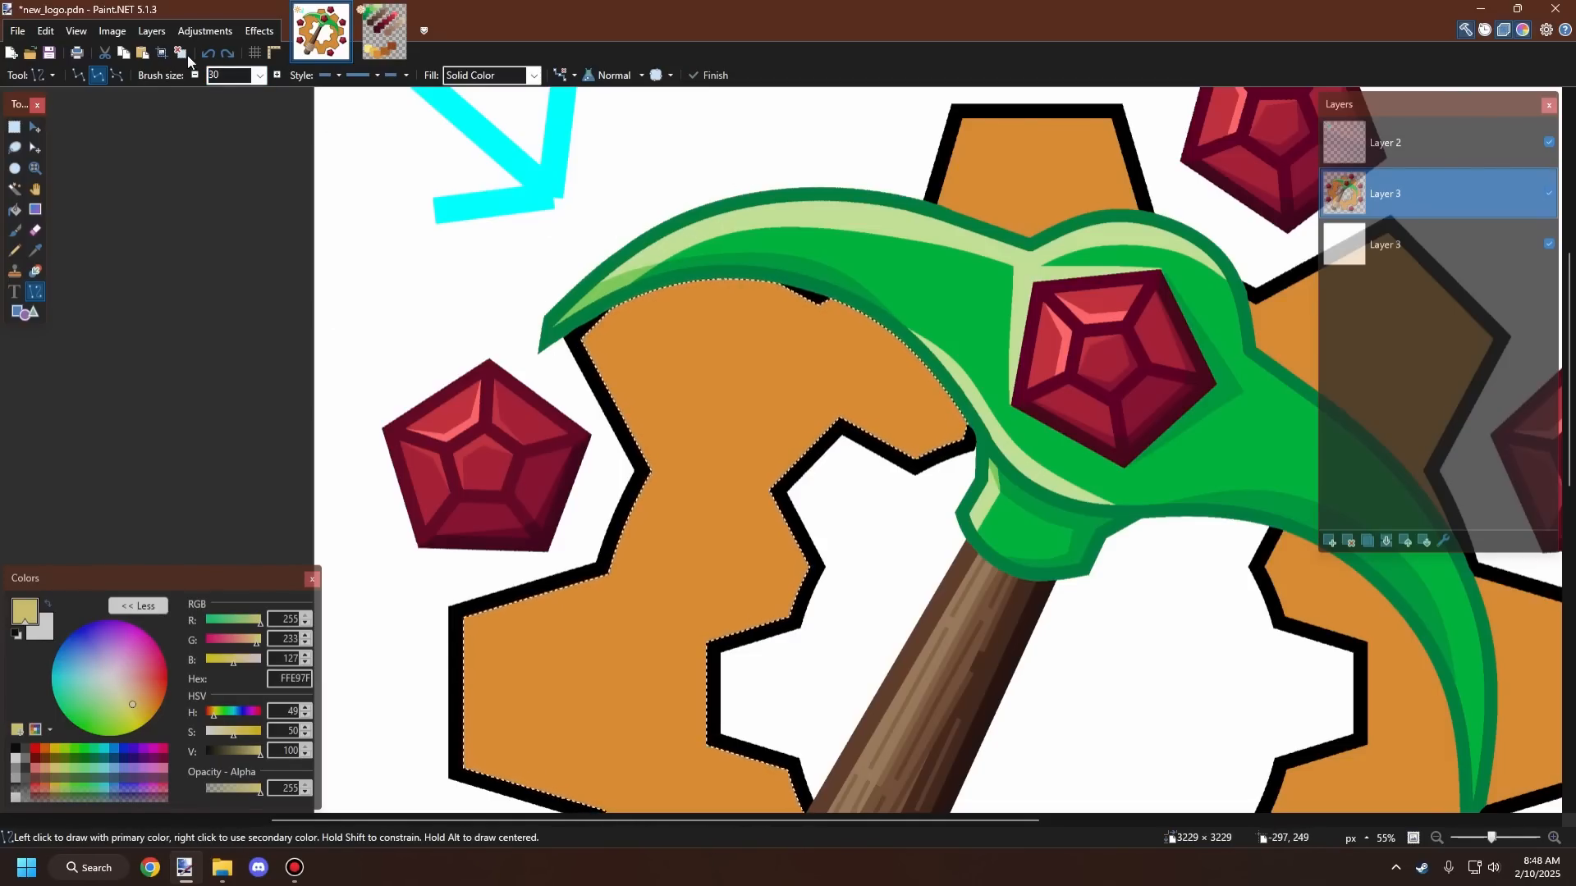
Step: Try drawing a 50-px line across the gear segment and reselecting with the Magic Wand, undoing both
click(259, 75)
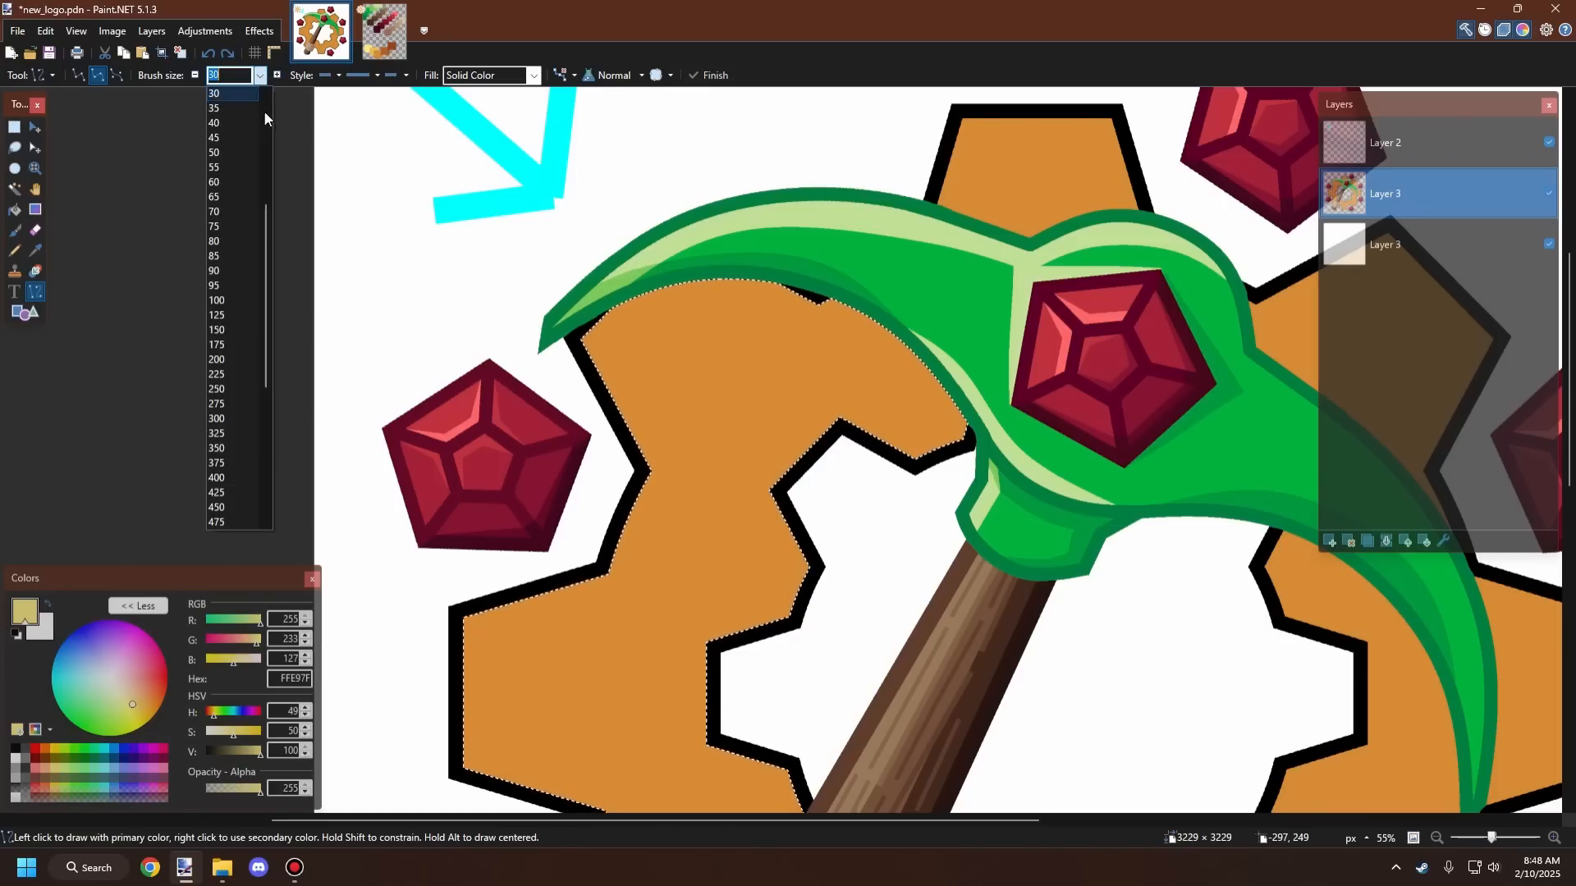
click(228, 155)
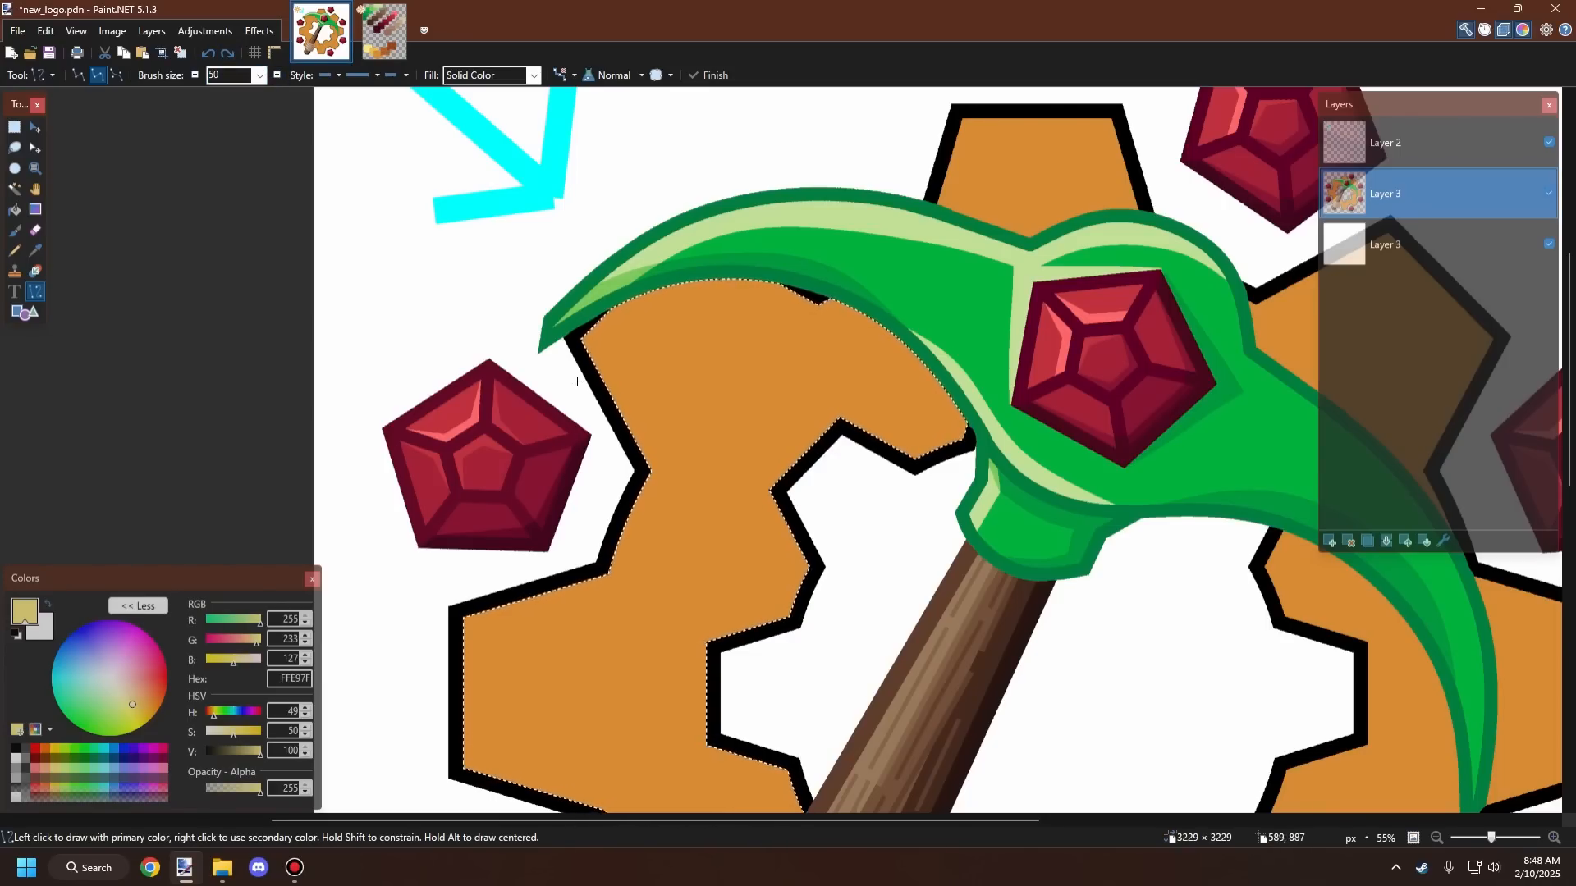
drag(563, 365, 756, 173)
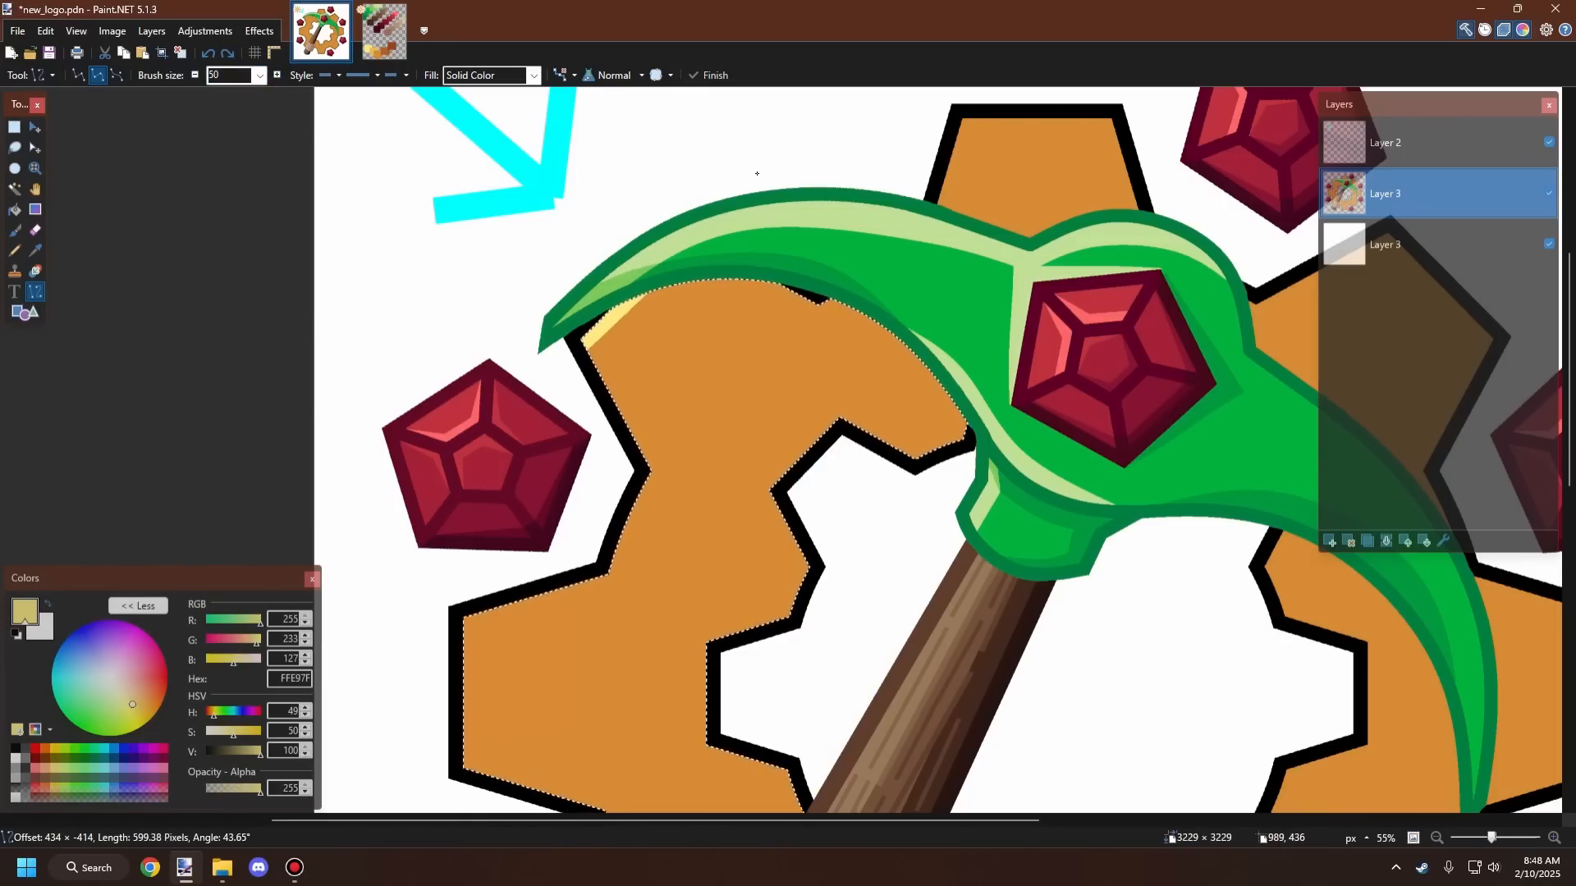
key(ctrl+z)
key(ctrl+z)
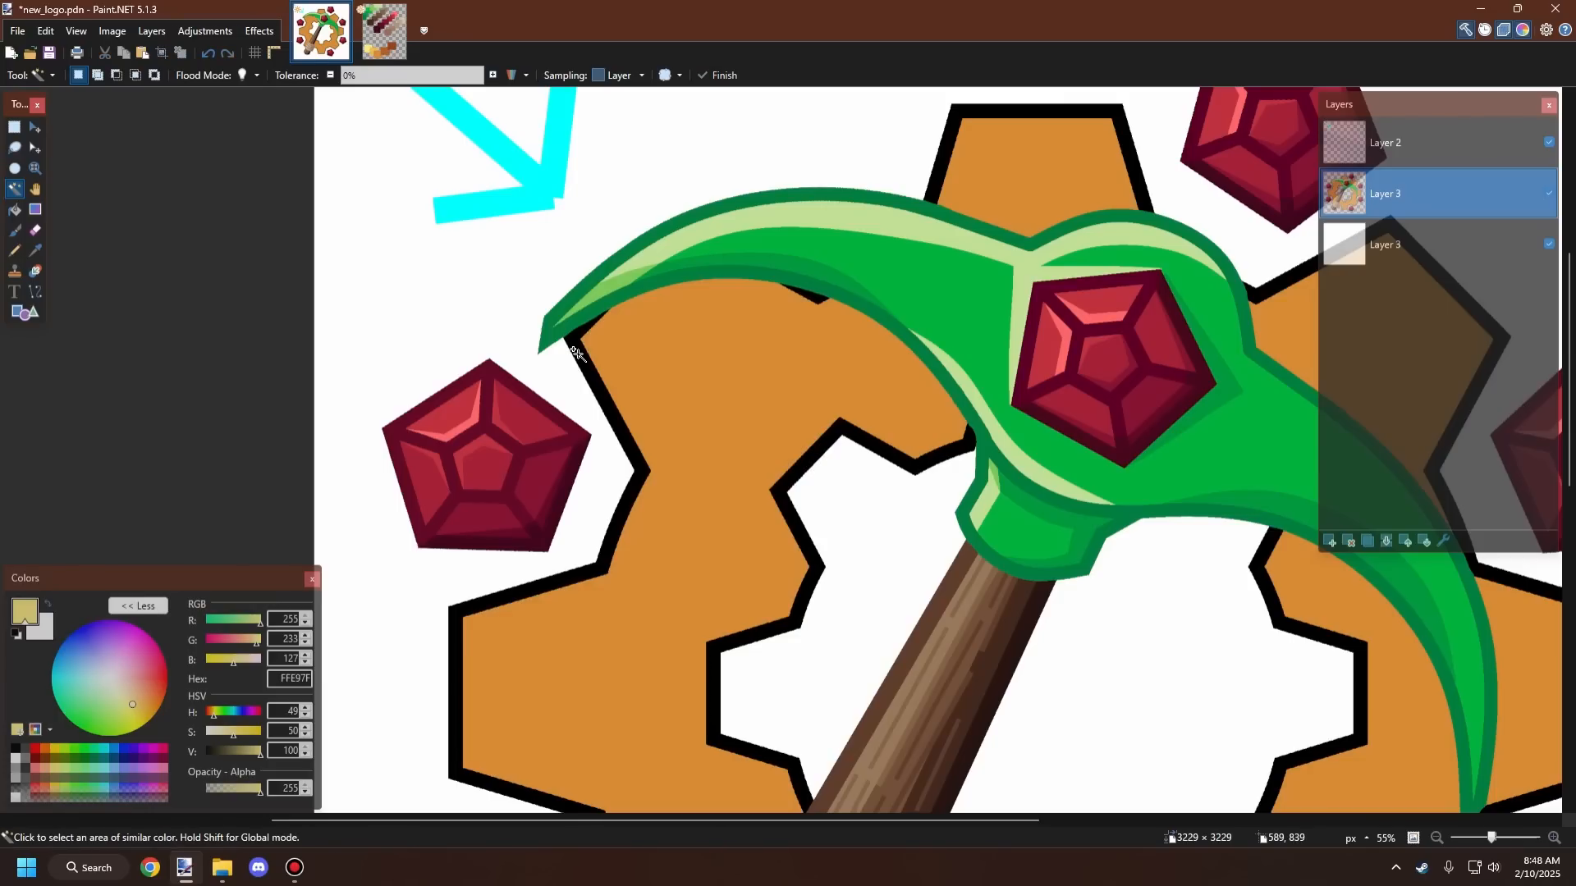
ctrl+click(704, 237)
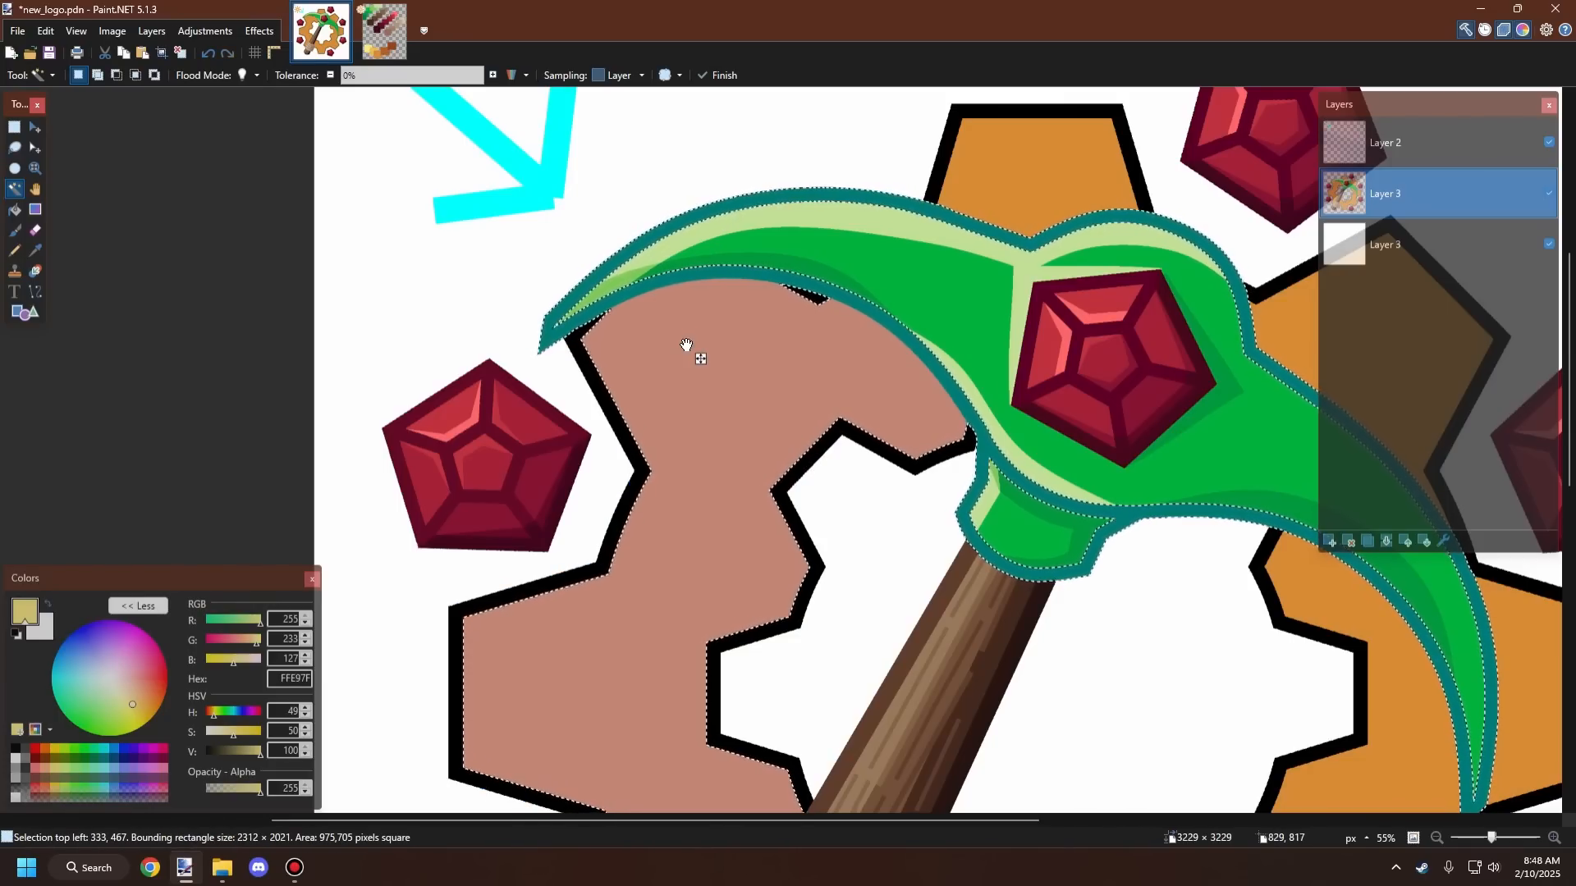
key(ctrl+z)
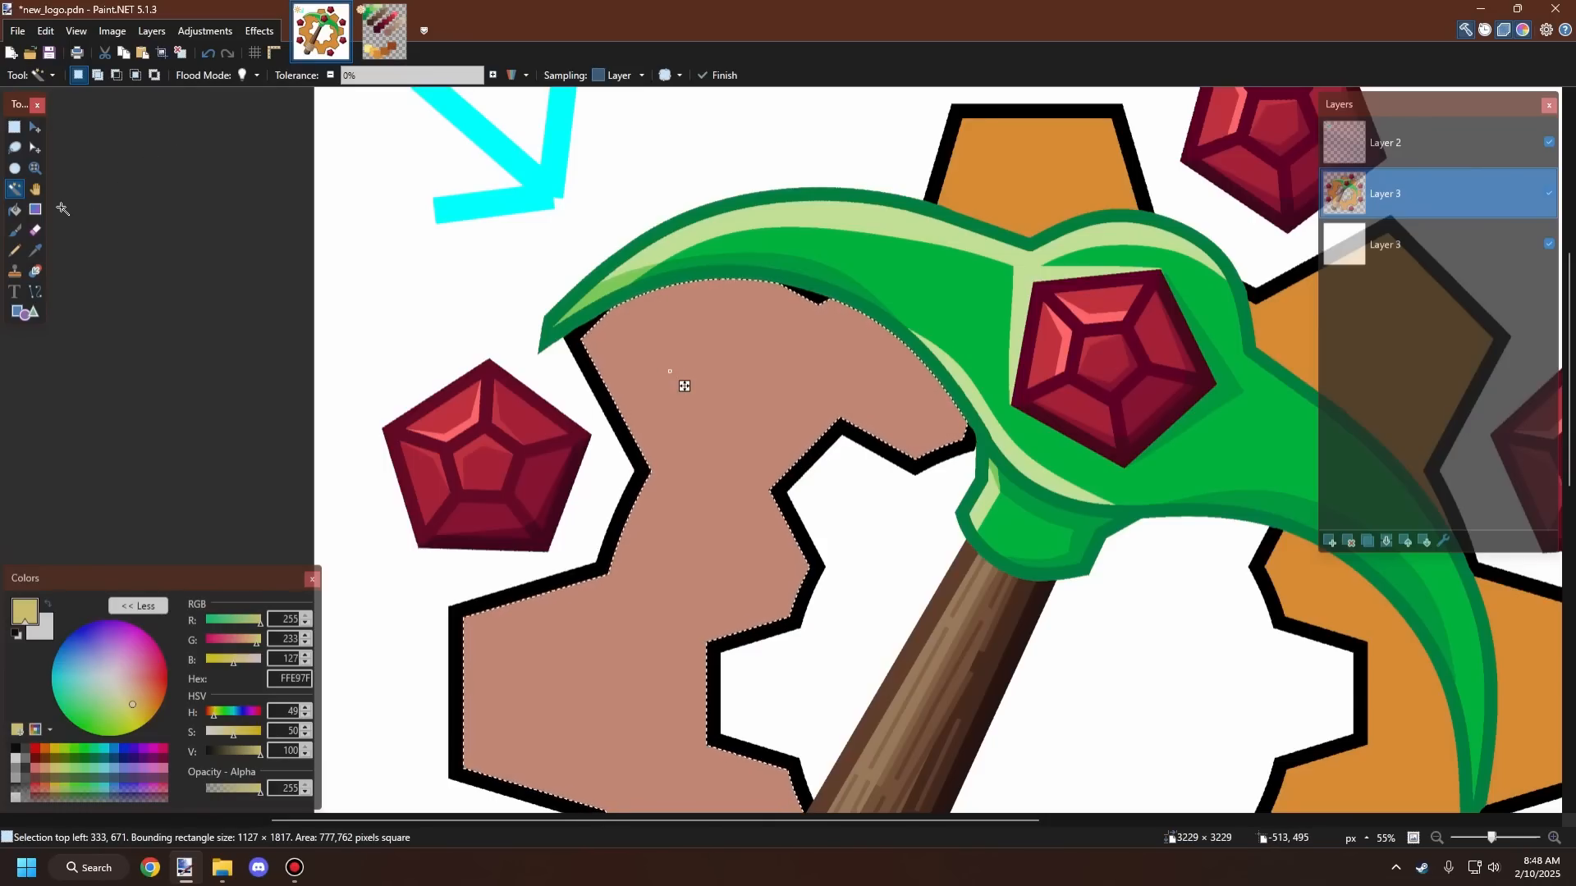
Step: Draw a pale yellow highlight line along the top edge of the selected gear segment with the Line/Curve tool
click(35, 291)
drag(585, 361, 755, 197)
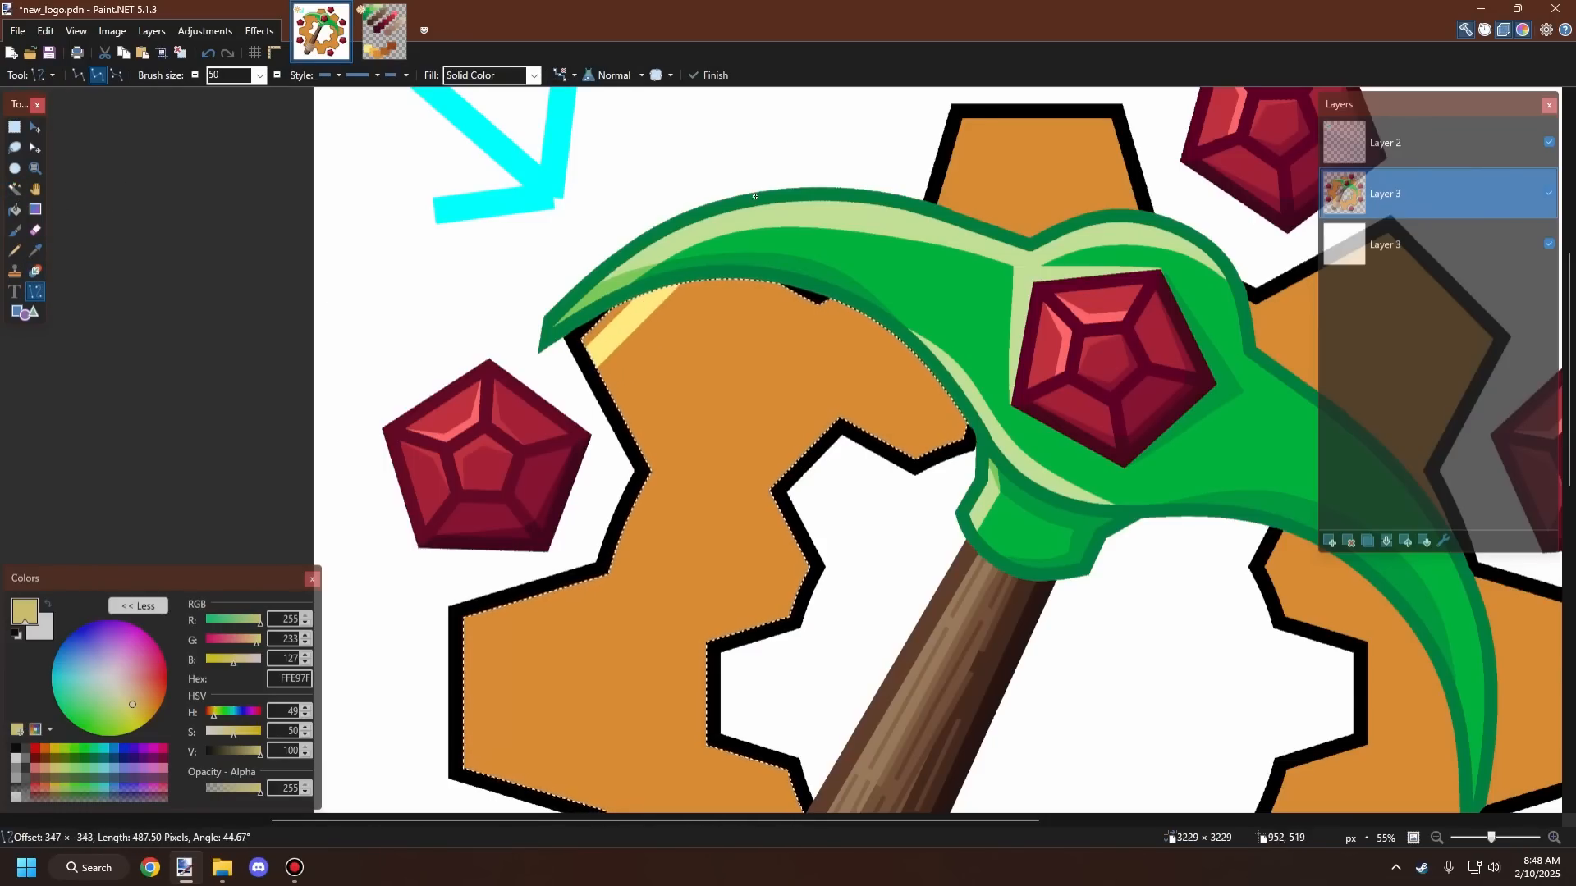
key(ctrl+z)
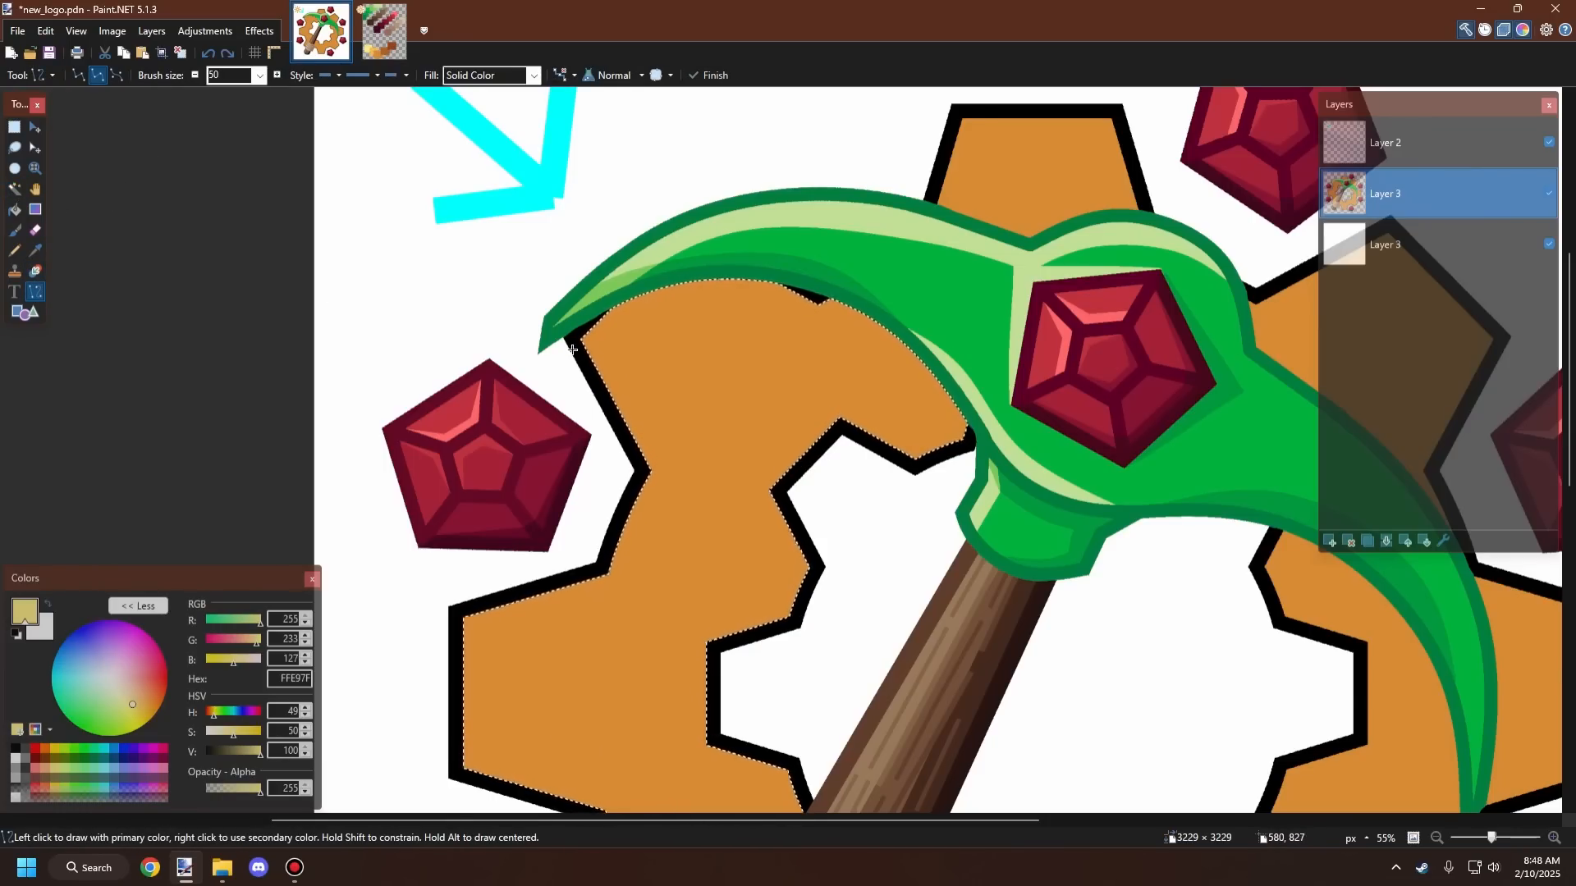
drag(571, 350, 806, 144)
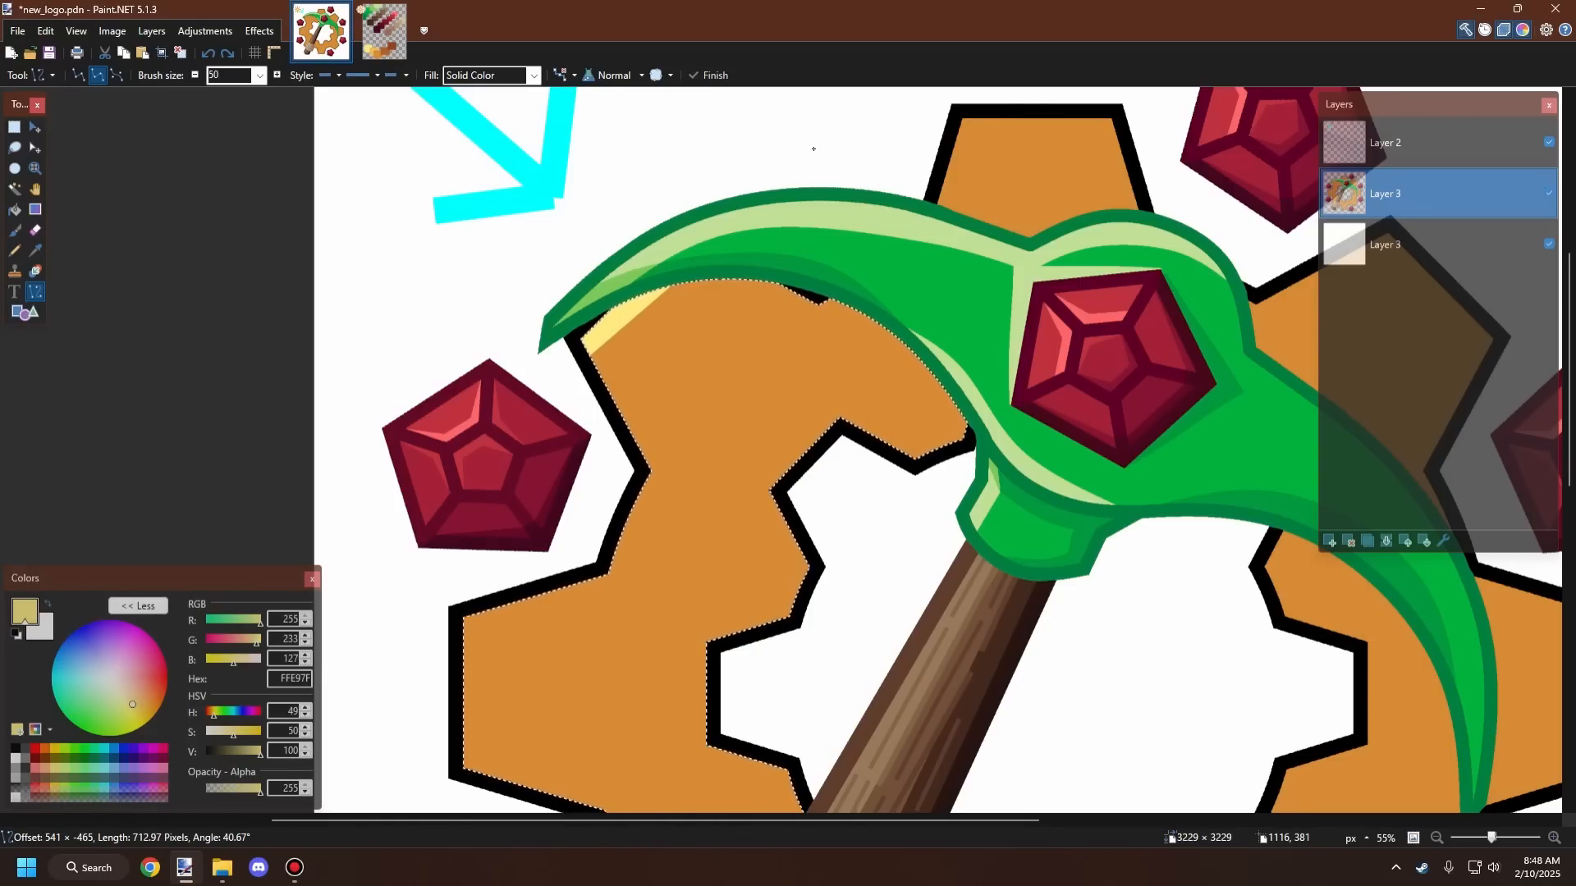
key(ctrl+d)
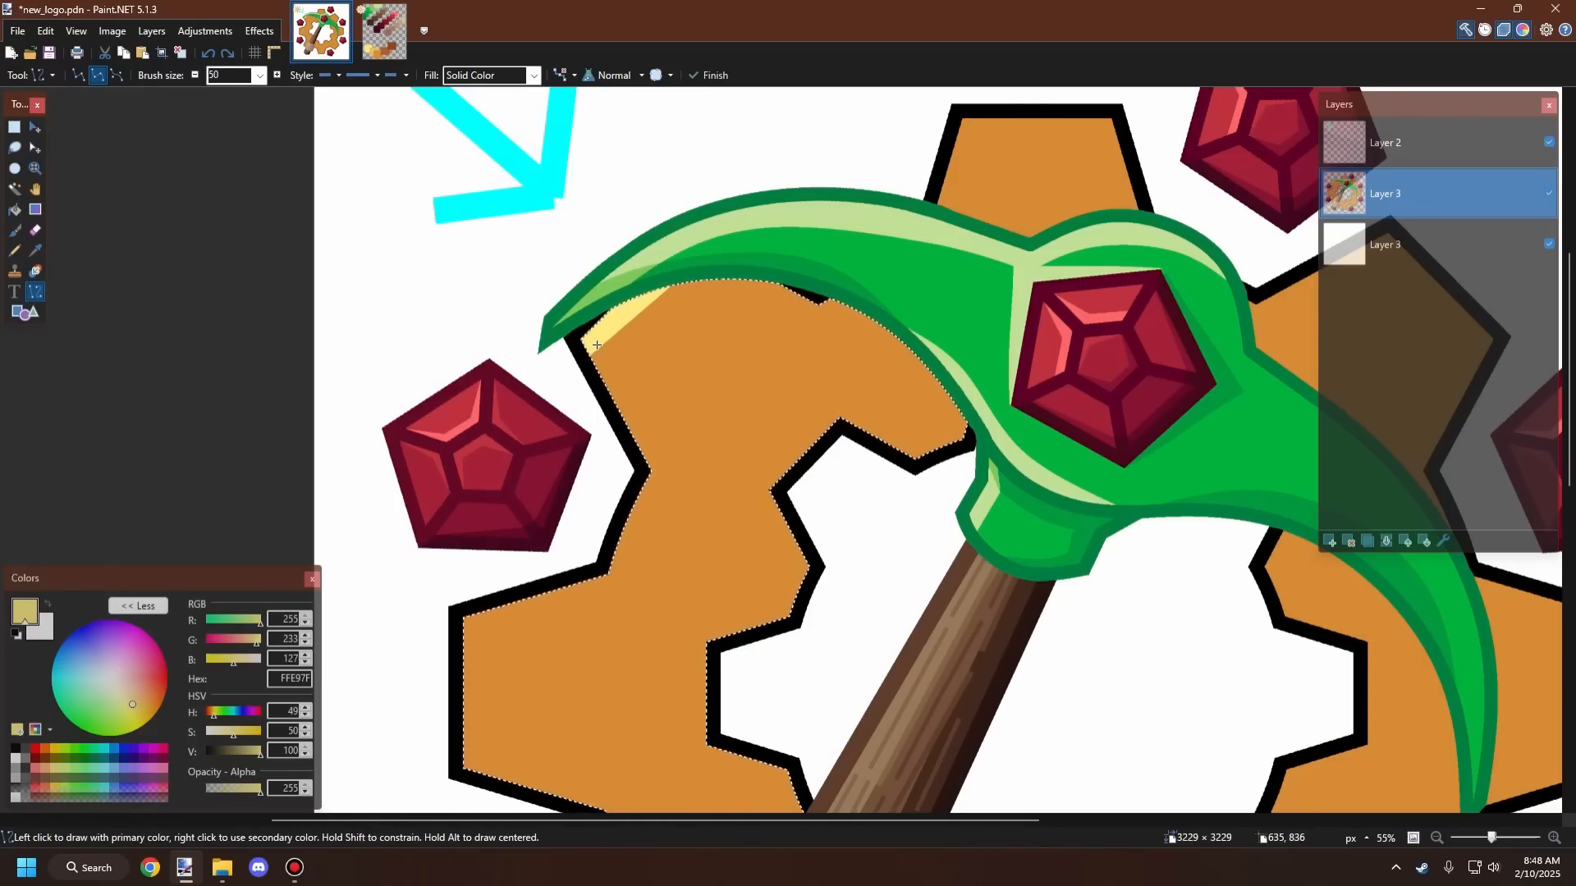
Step: Draw a highlight line down the upper-left slanted edge of the gear segment
mouse_move(581, 330)
mouse_down()
mouse_move(654, 465)
mouse_move(641, 475)
mouse_up()
key(ctrl+d)
scroll(648, 380, down, 9)
scroll(644, 331, up, 9)
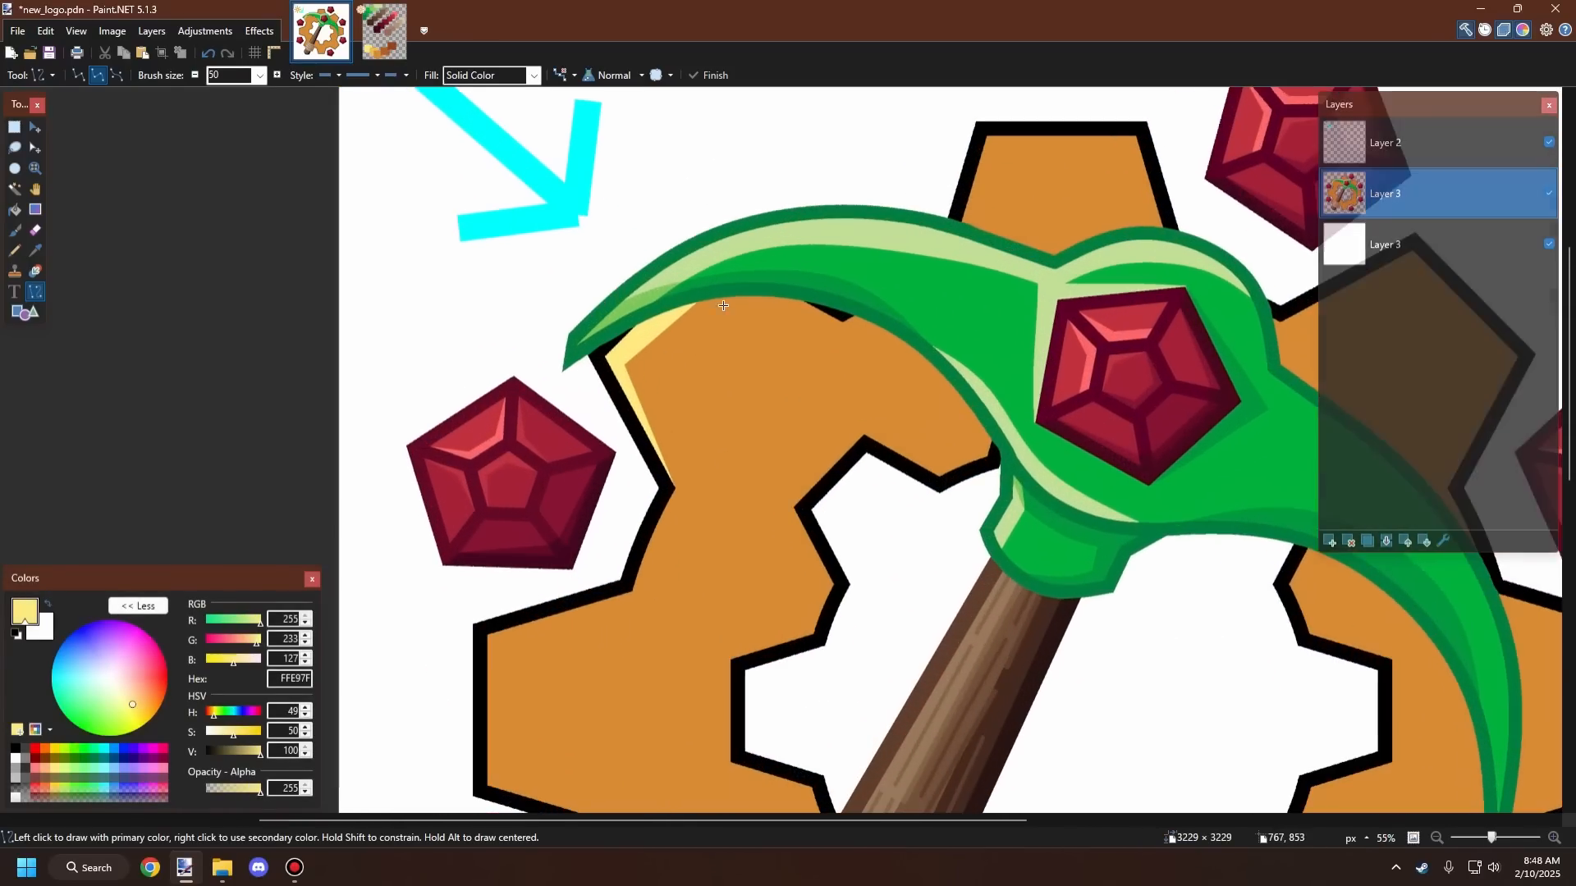
scroll(723, 305, down, 5)
scroll(607, 525, up, 9)
Step: Draw a curved highlight line along the top edge of the gear's left tooth
drag(777, 307, 527, 445)
key(ctrl+z)
key(ctrl+z)
drag(773, 318, 452, 450)
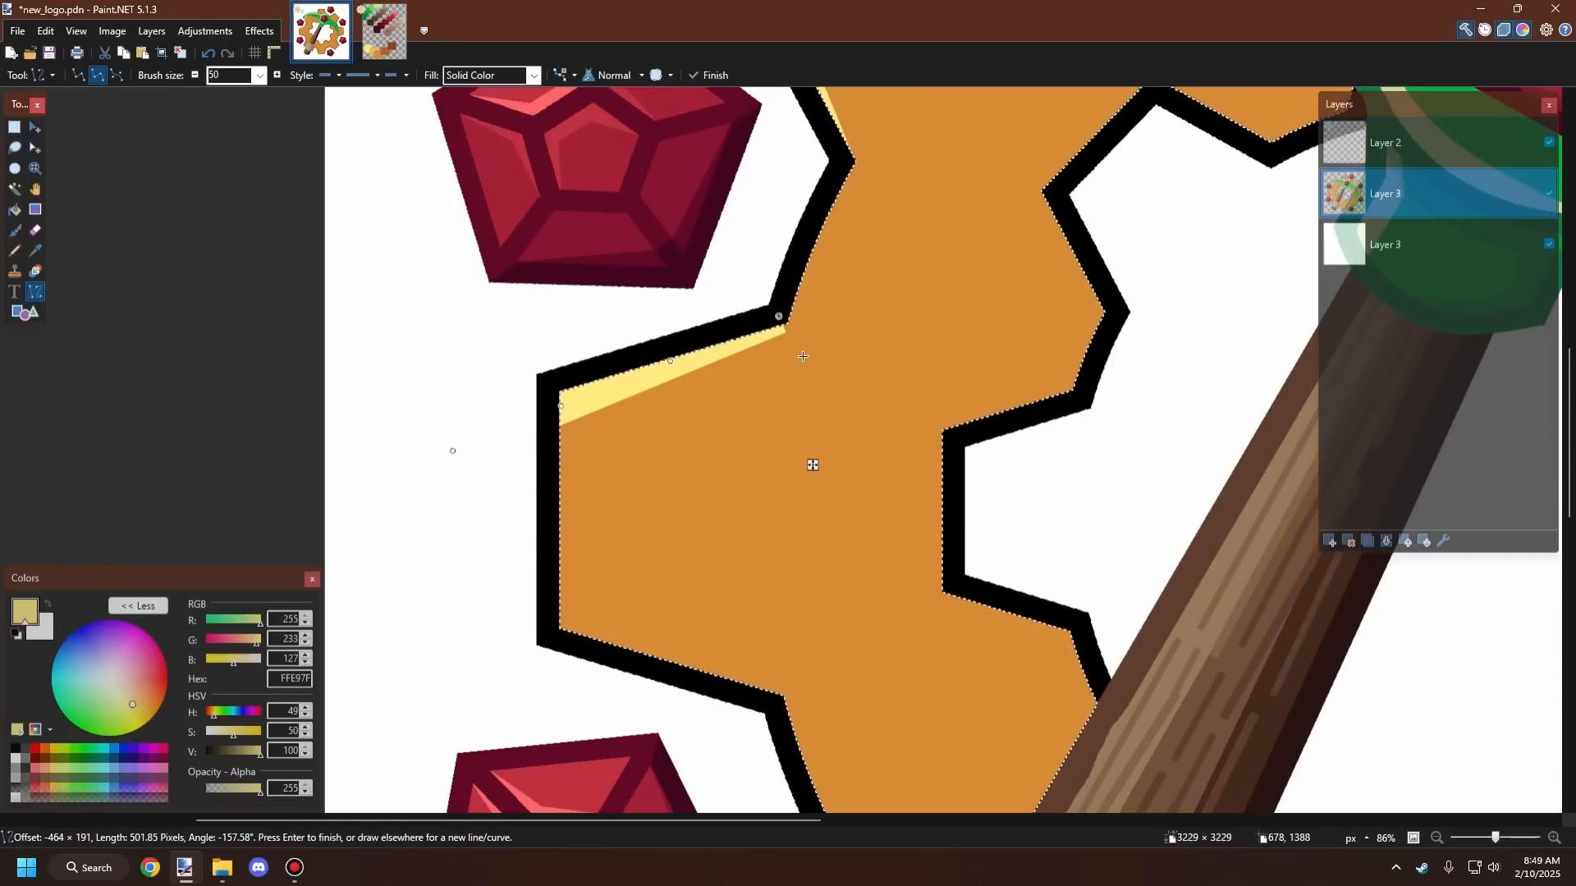
drag(779, 316, 778, 307)
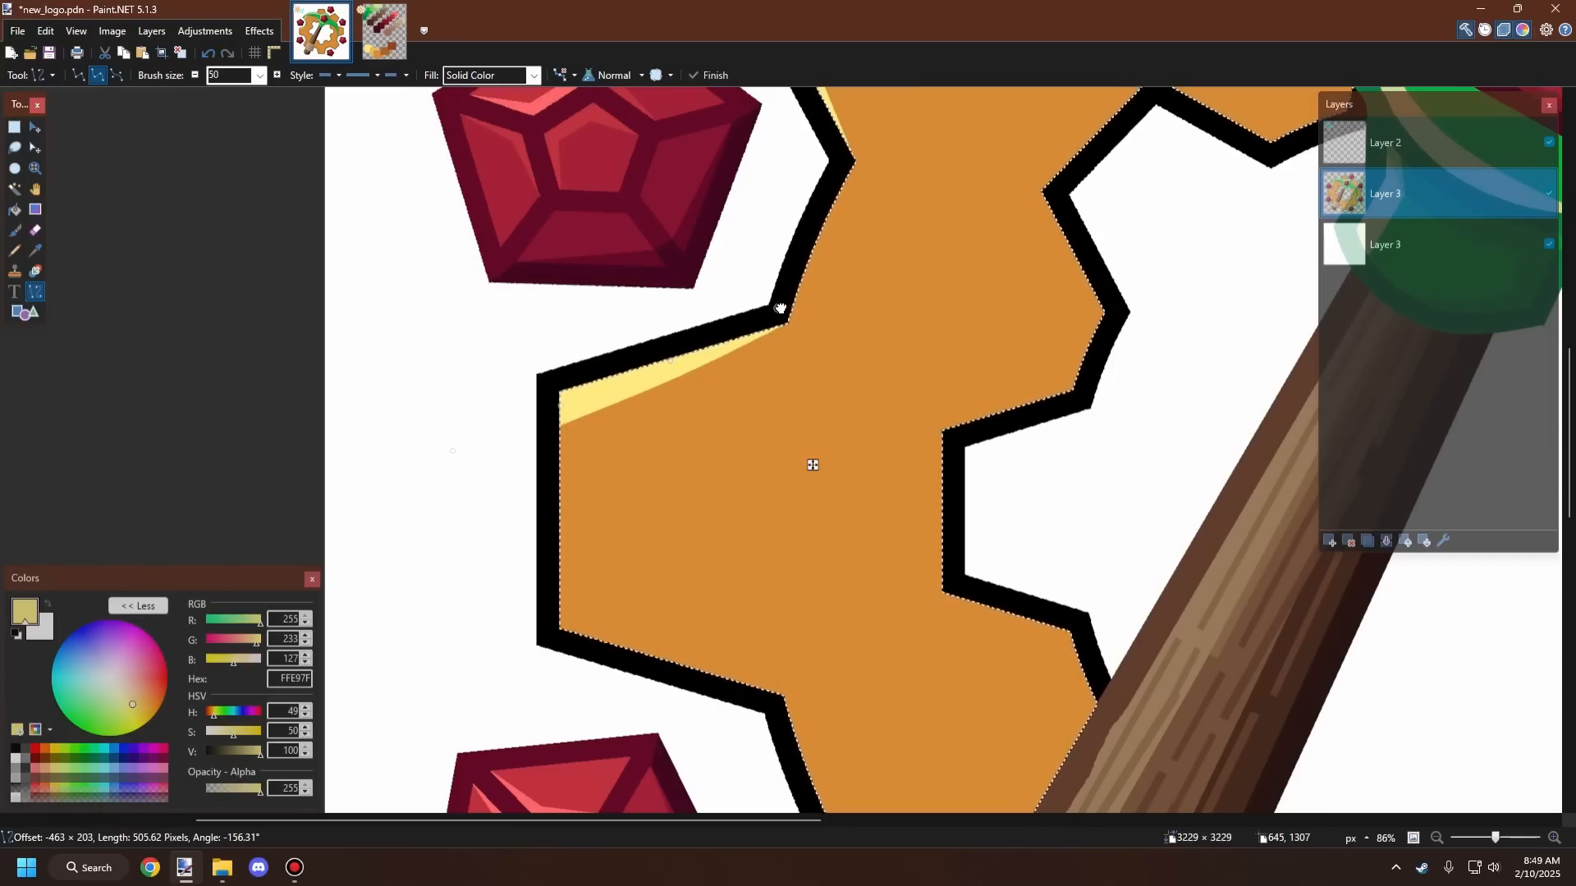
click(665, 358)
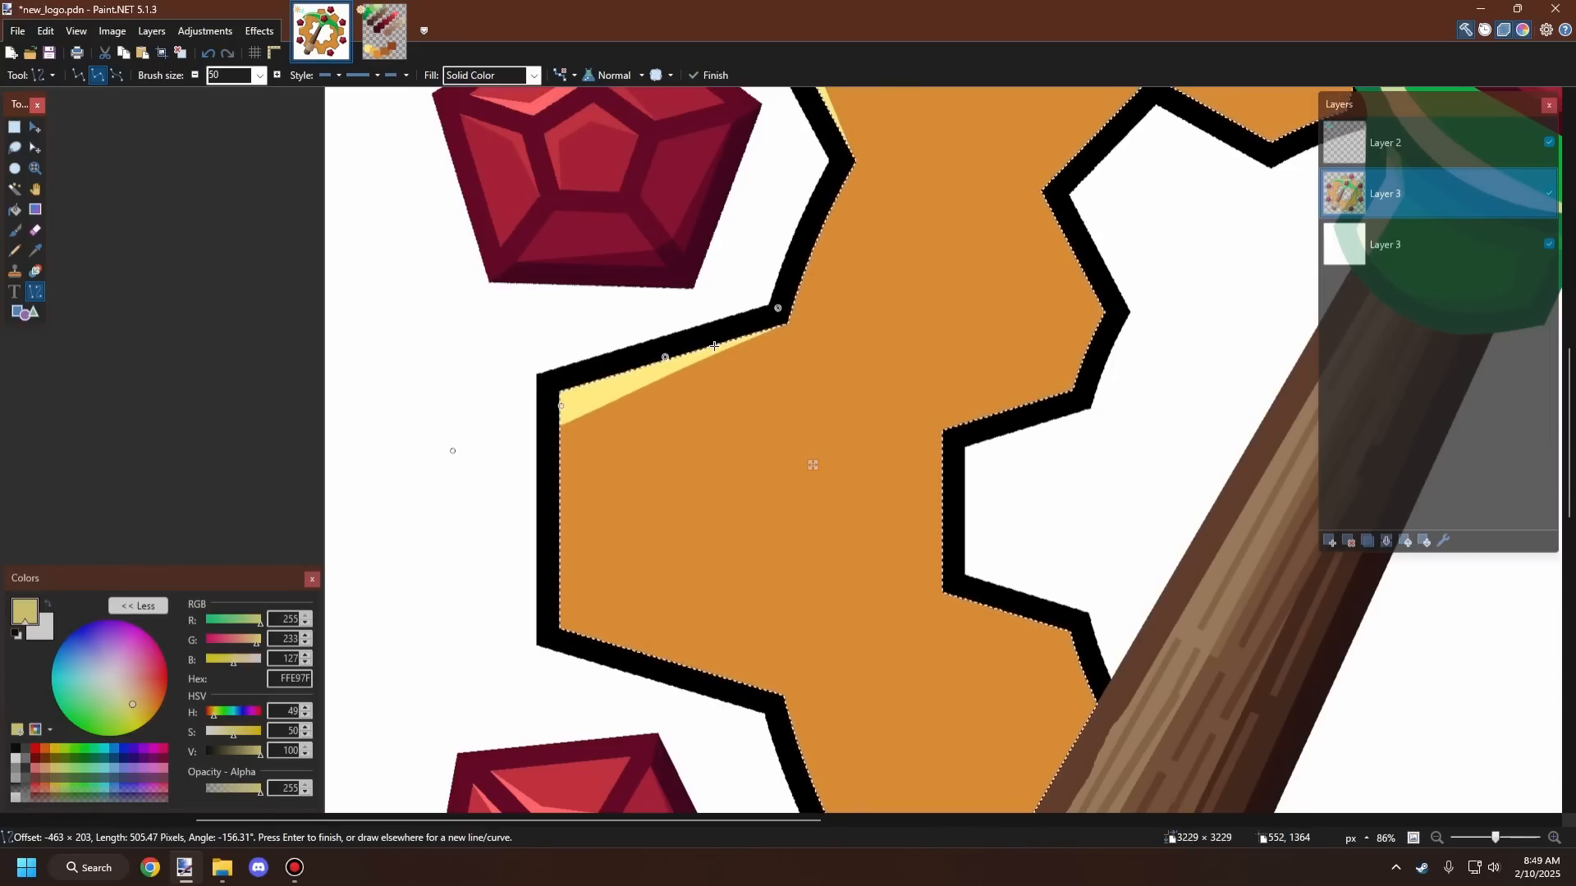
key(Return)
Step: Draw a vertical highlight line down the outer left edge of the gear's left tooth
drag(580, 374, 557, 702)
key(ctrl+z)
drag(564, 371, 572, 659)
scroll(627, 436, down, 4)
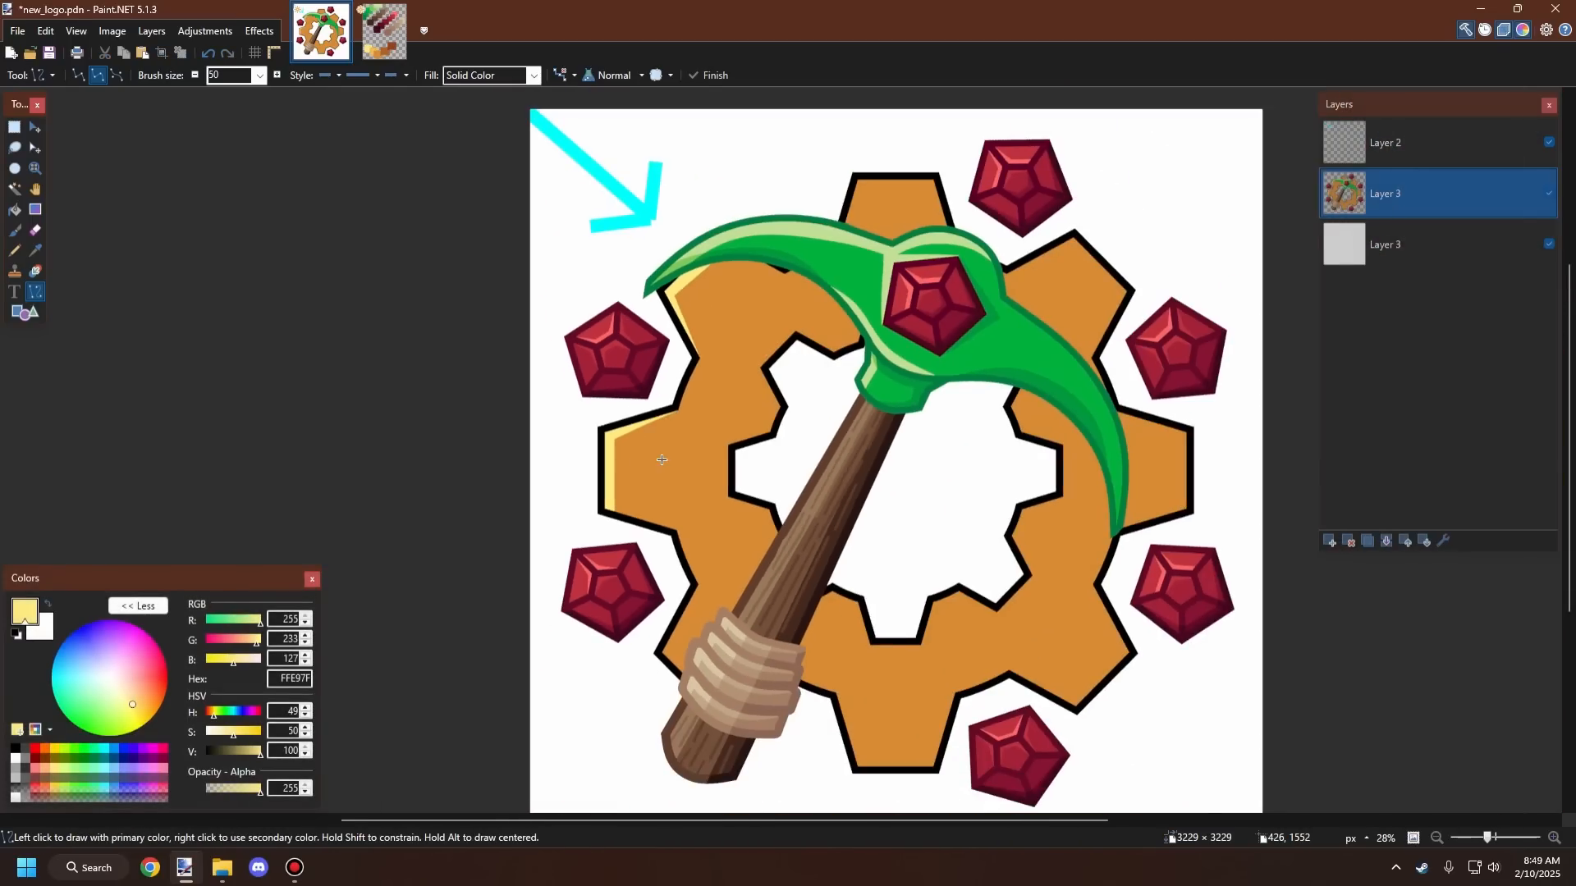
scroll(494, 487, up, 2)
scroll(592, 532, down, 3)
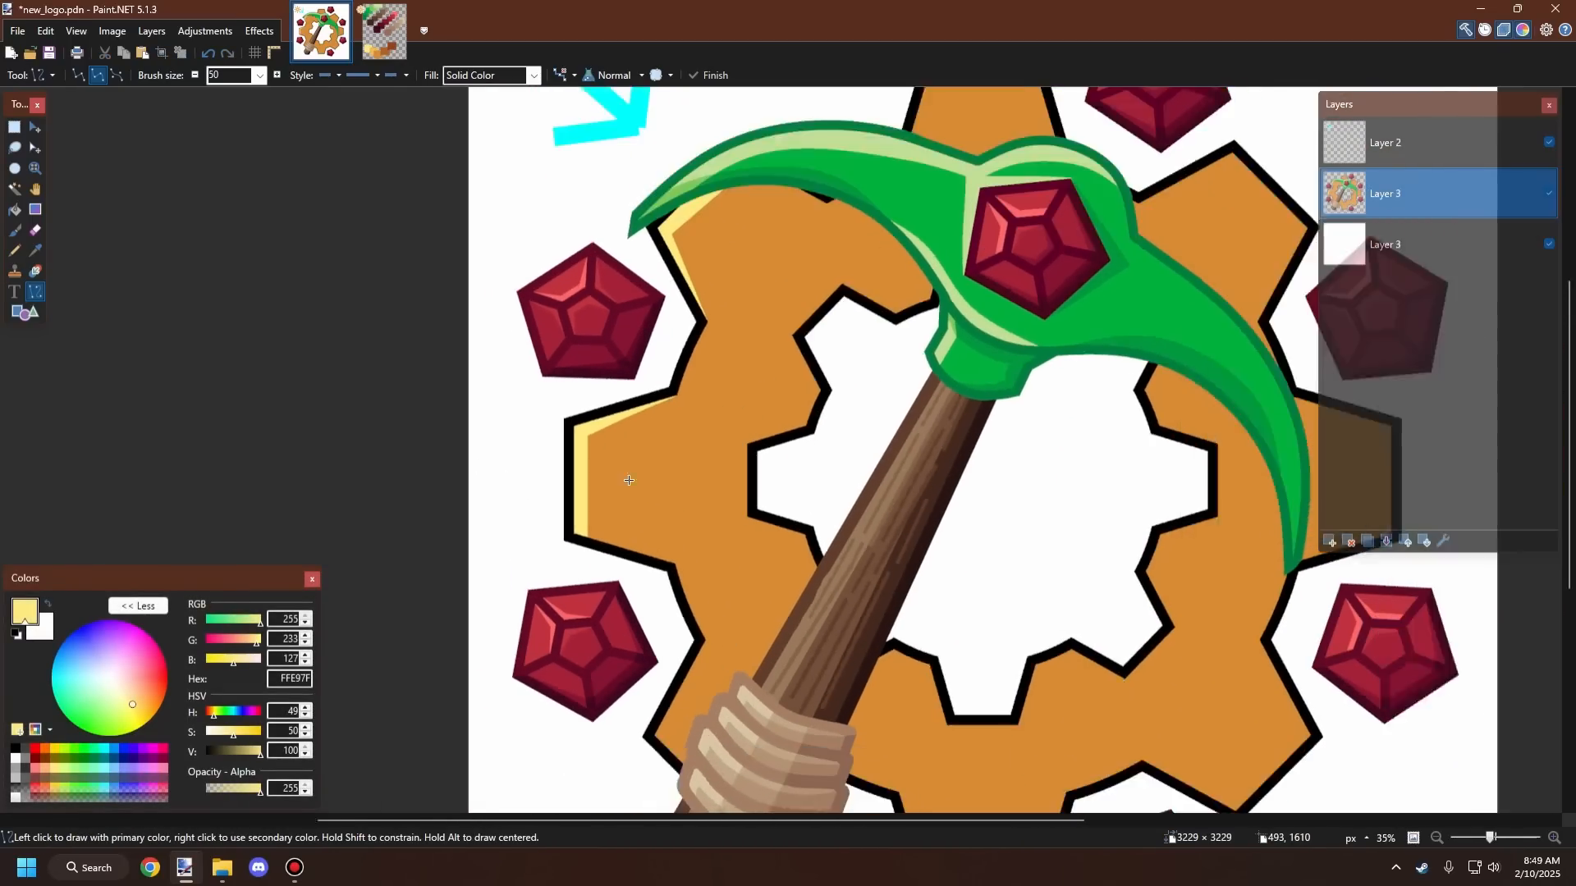
scroll(712, 575, up, 4)
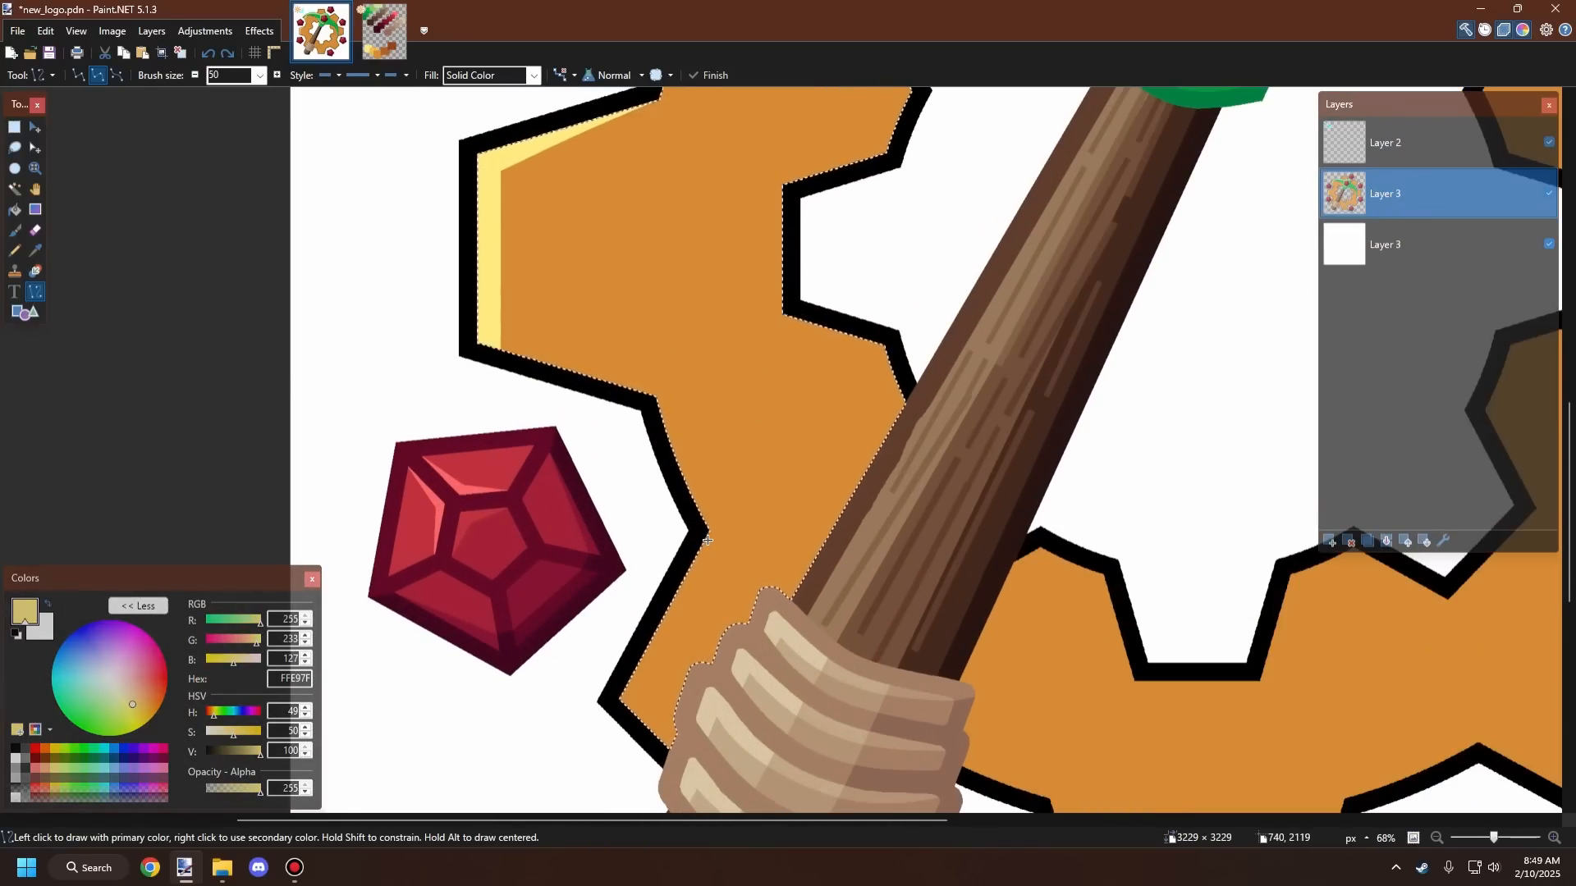
mouse_move(705, 534)
mouse_down()
mouse_move(626, 684)
mouse_move(696, 555)
mouse_move(693, 528)
mouse_up()
key(ctrl+z)
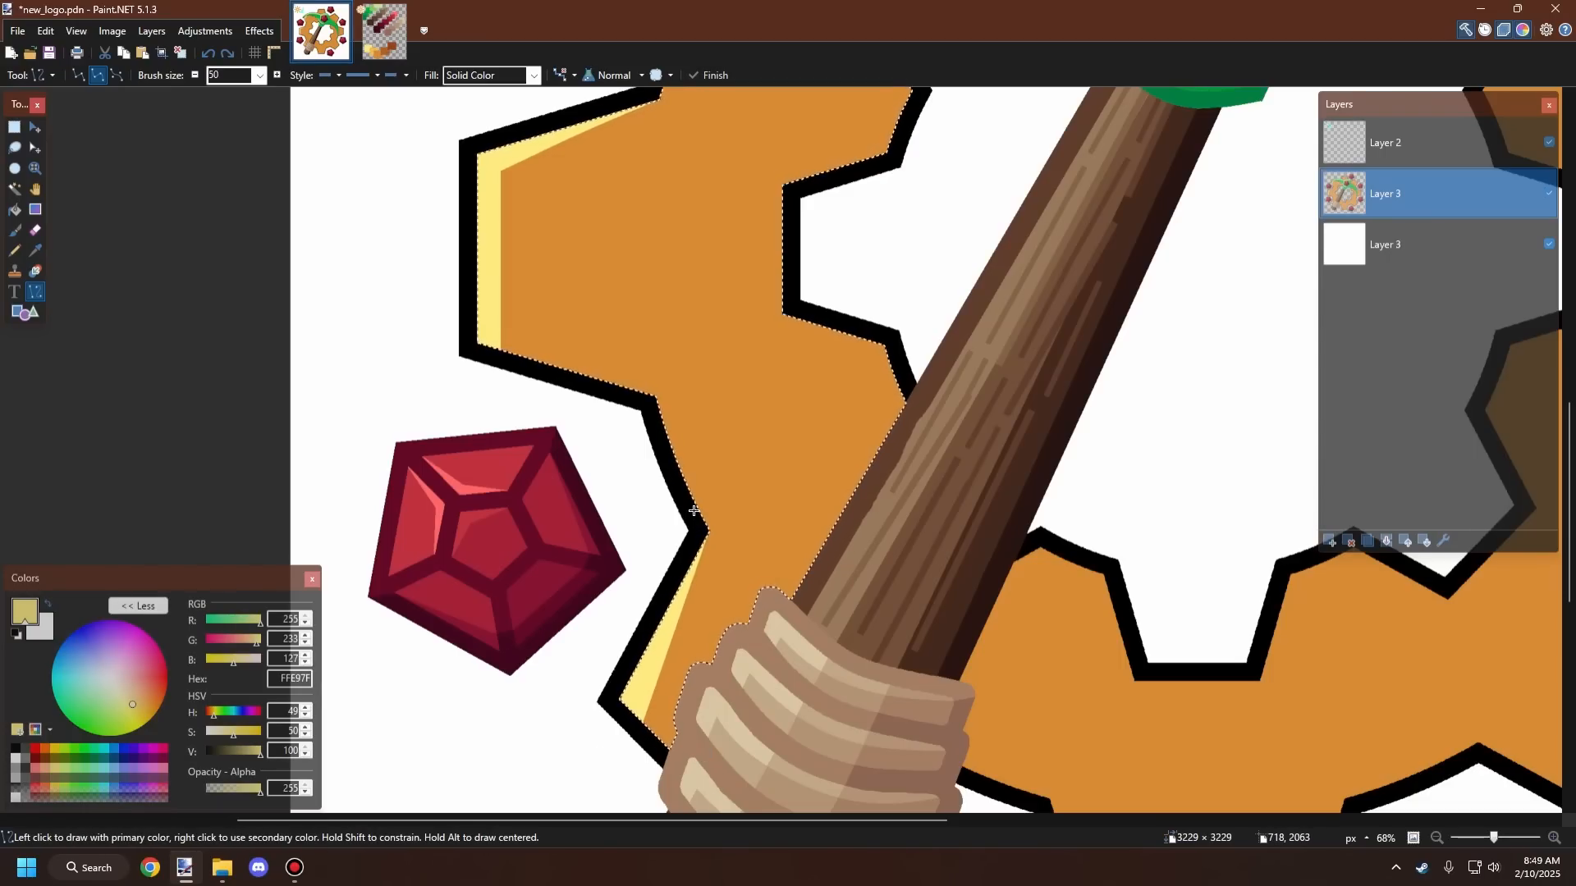
Step: Draw a highlight line along the edge of the inner notch beside the left tooth
scroll(693, 510, down, 3)
scroll(694, 509, down, 4)
scroll(726, 459, up, 5)
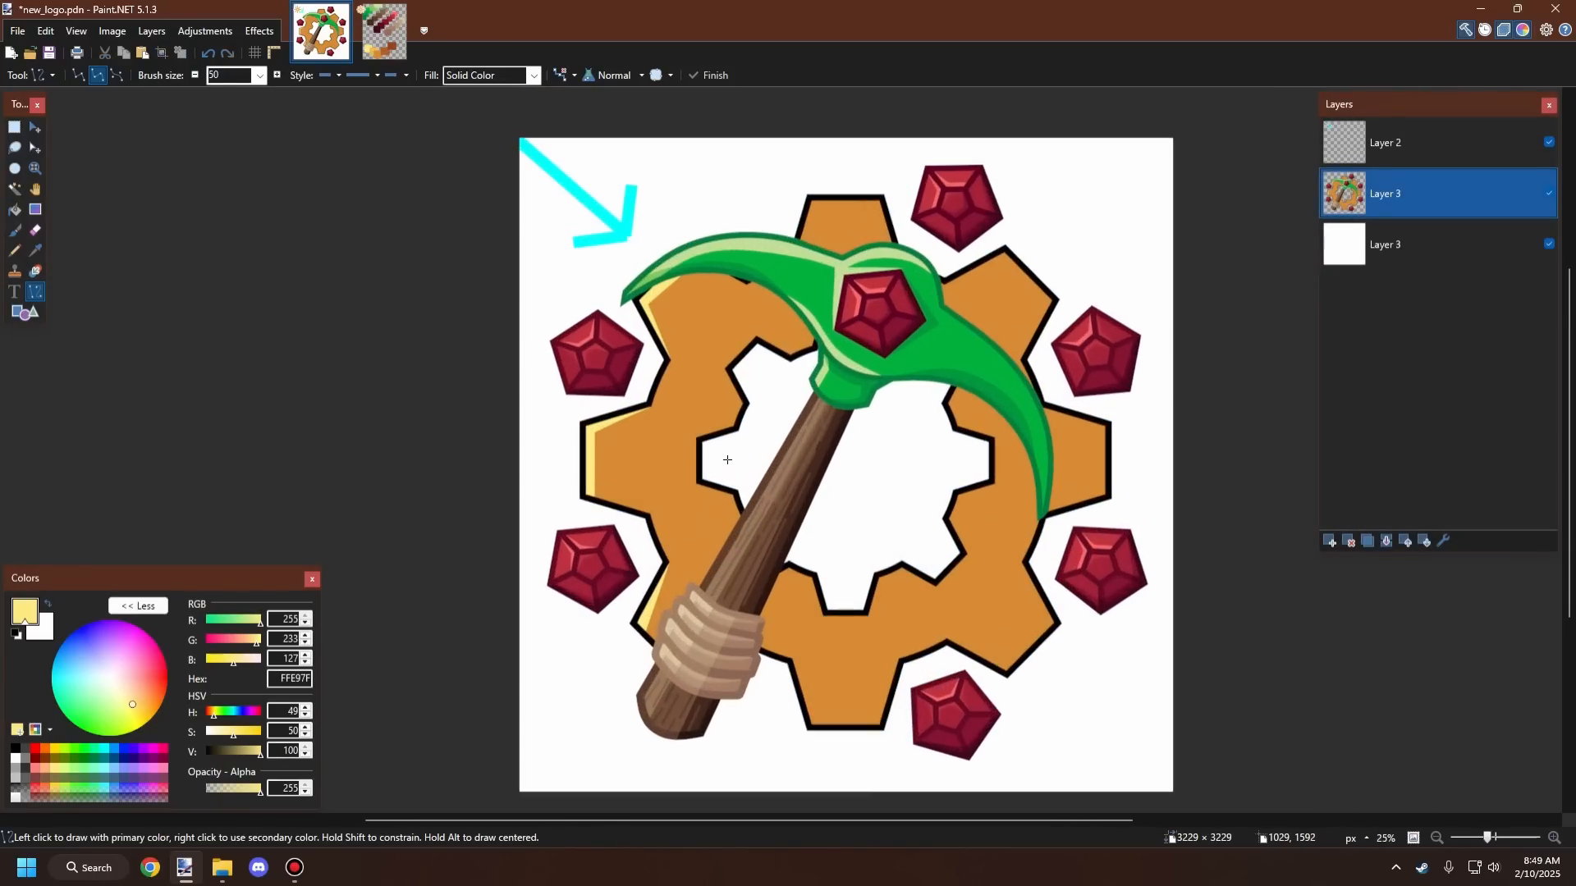
scroll(734, 454, down, 2)
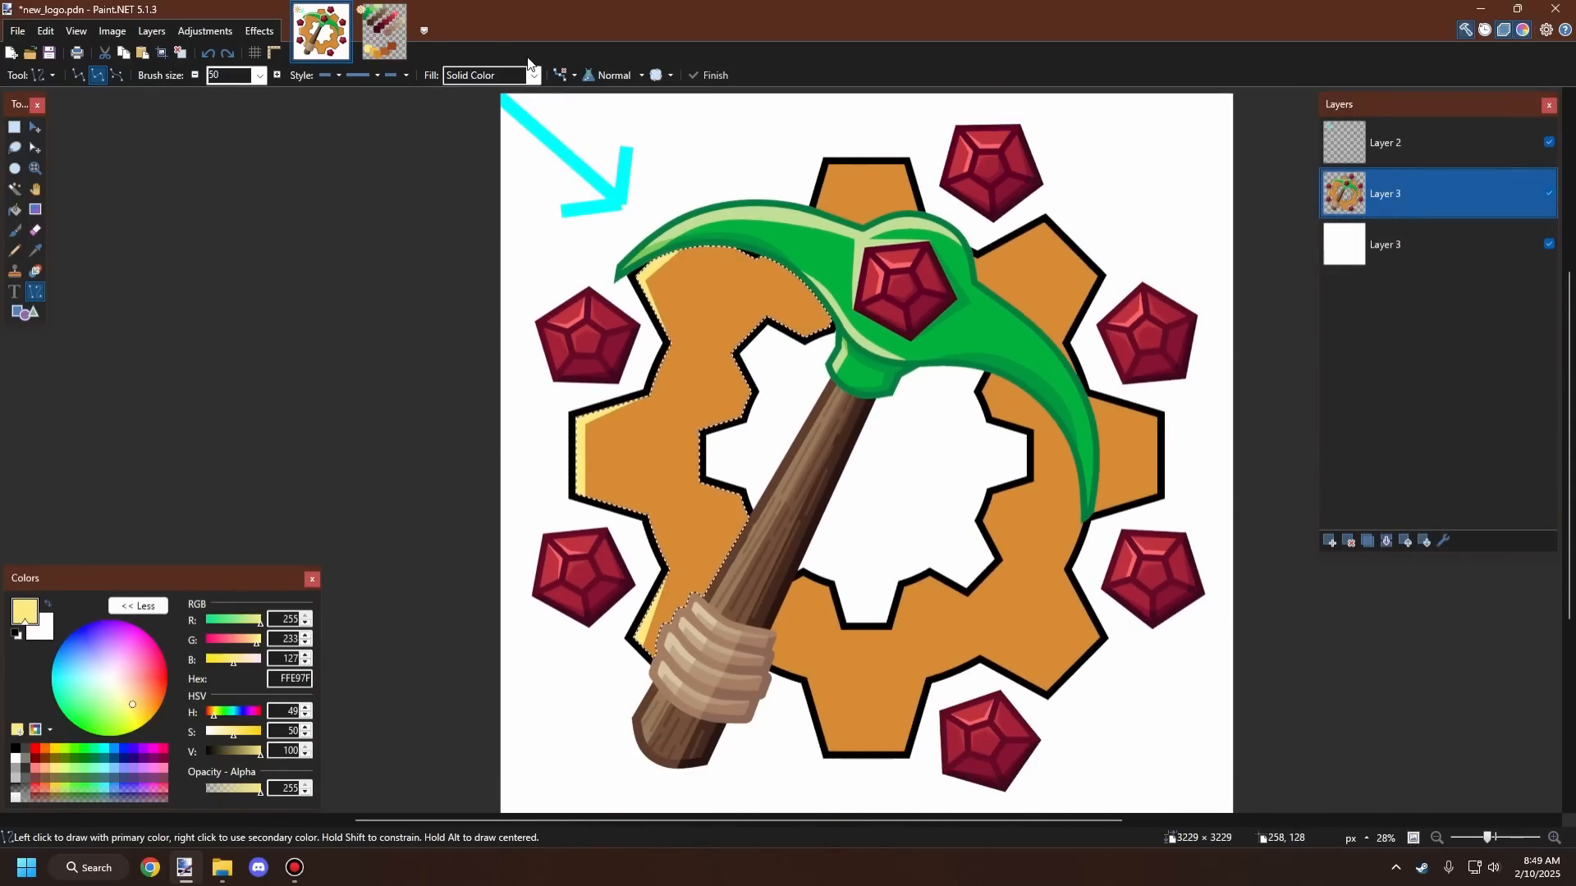
scroll(712, 497, up, 5)
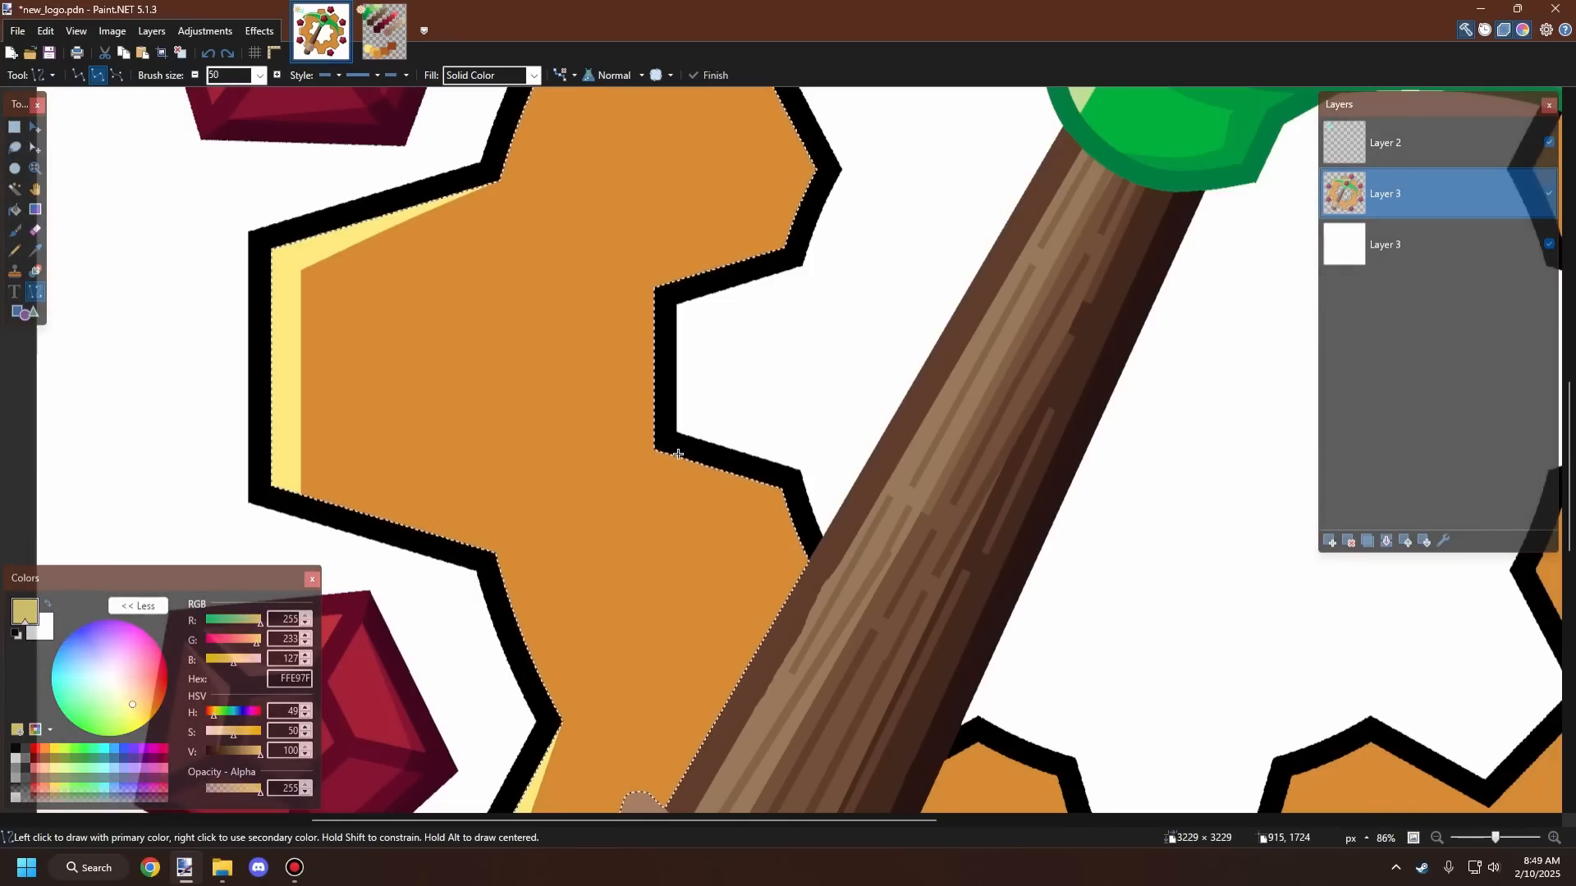
mouse_move(660, 448)
mouse_down()
mouse_move(807, 558)
mouse_move(755, 487)
mouse_move(661, 434)
mouse_up()
key(ctrl+z)
key(ctrl+z)
drag(825, 526, 667, 438)
key(ctrl+b)
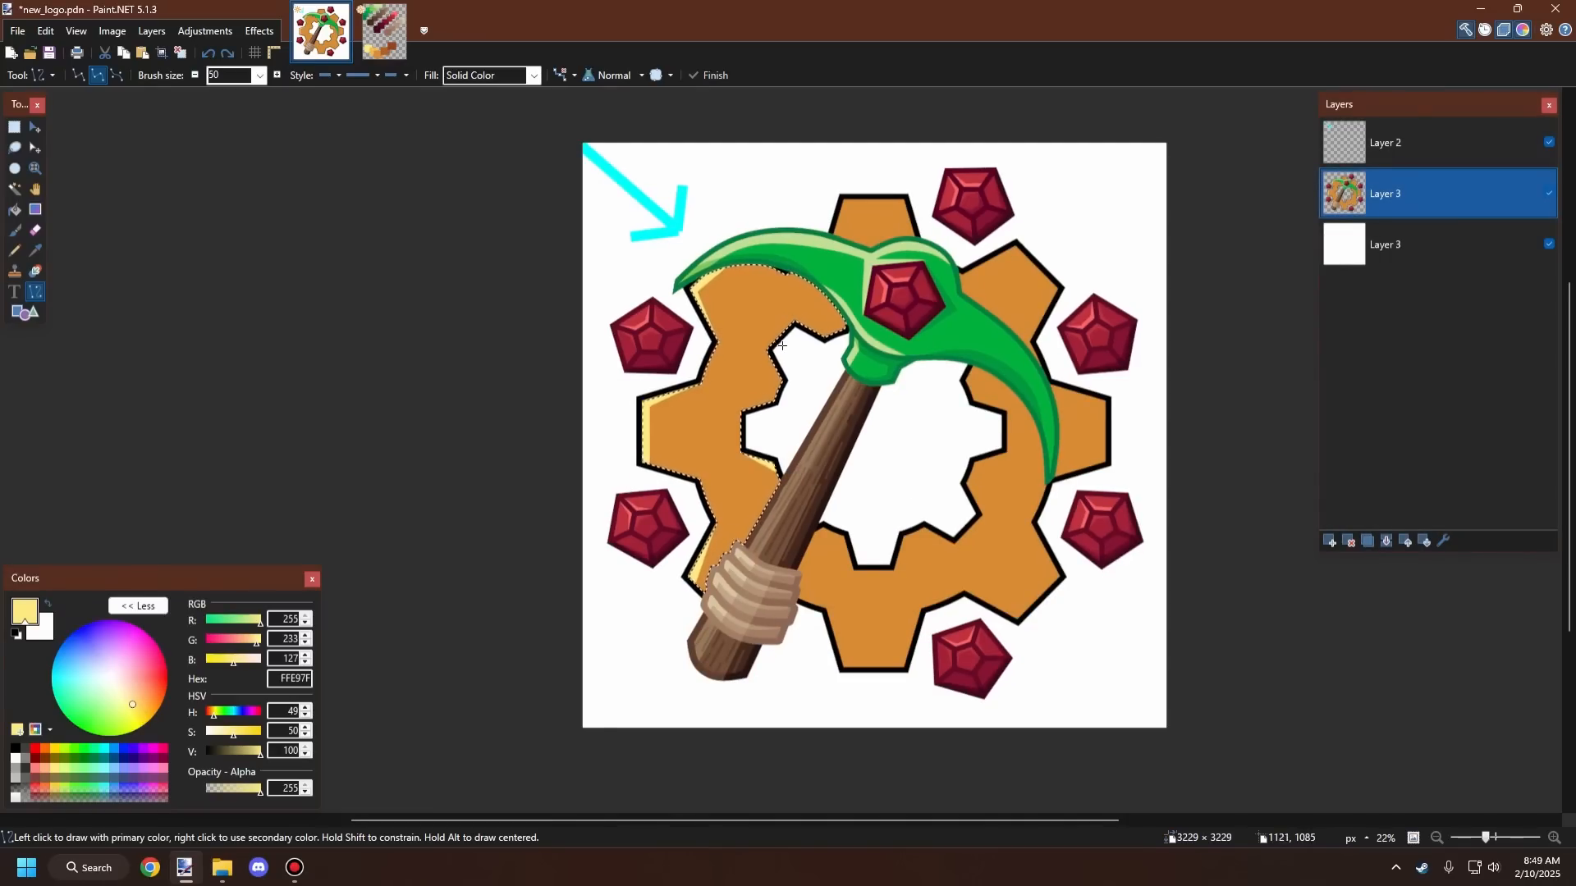
Step: Try drawing a highlight line along the slanted edge above the left tooth, then undo it
scroll(782, 346, up, 2)
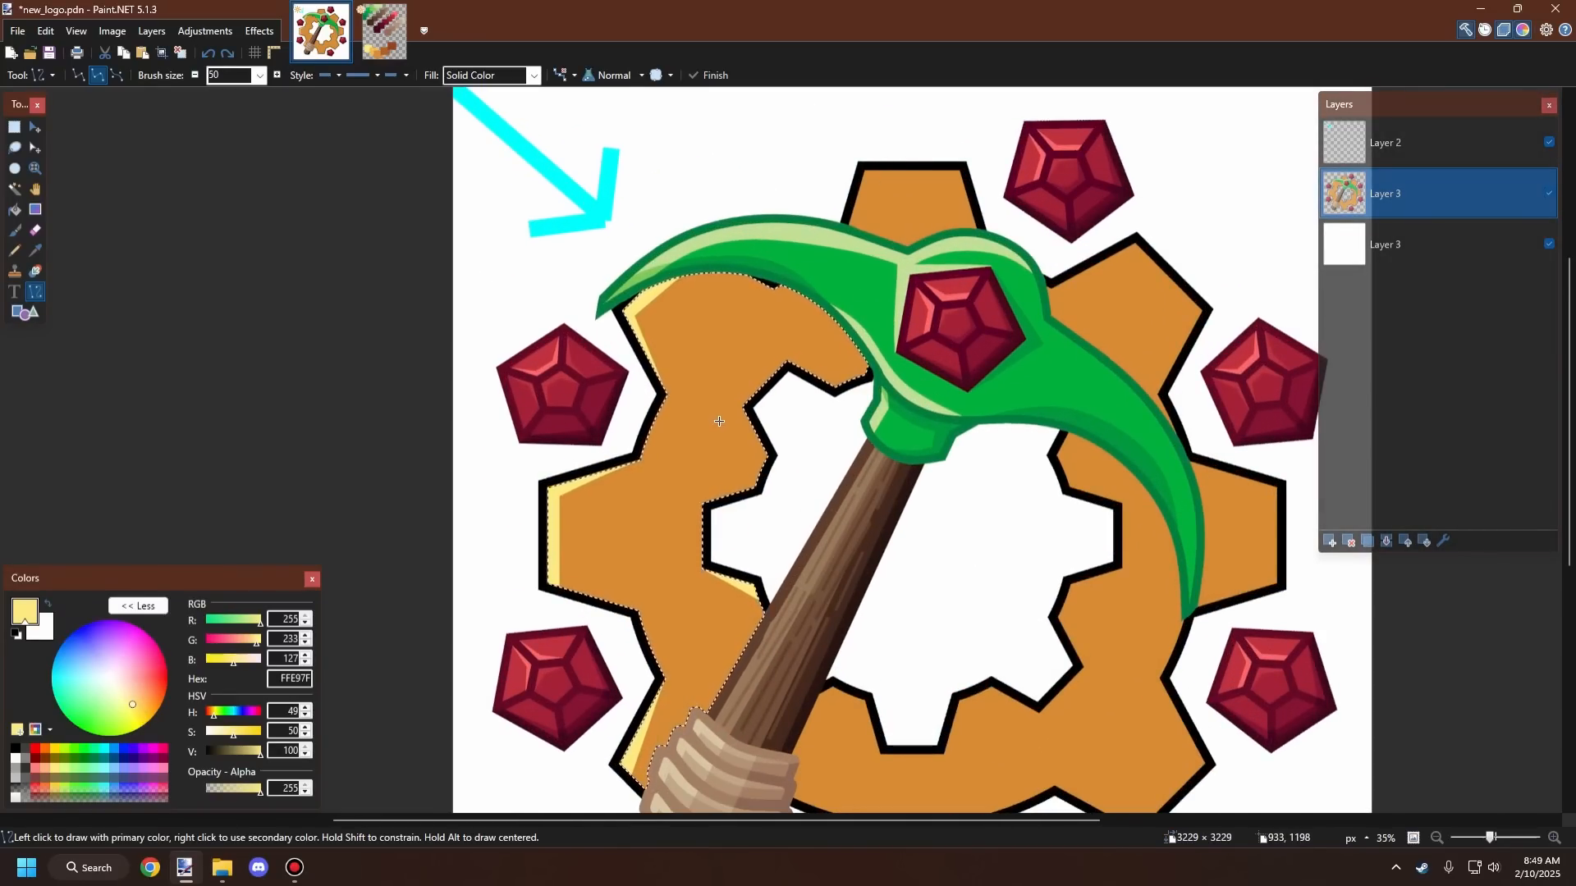
scroll(725, 410, up, 4)
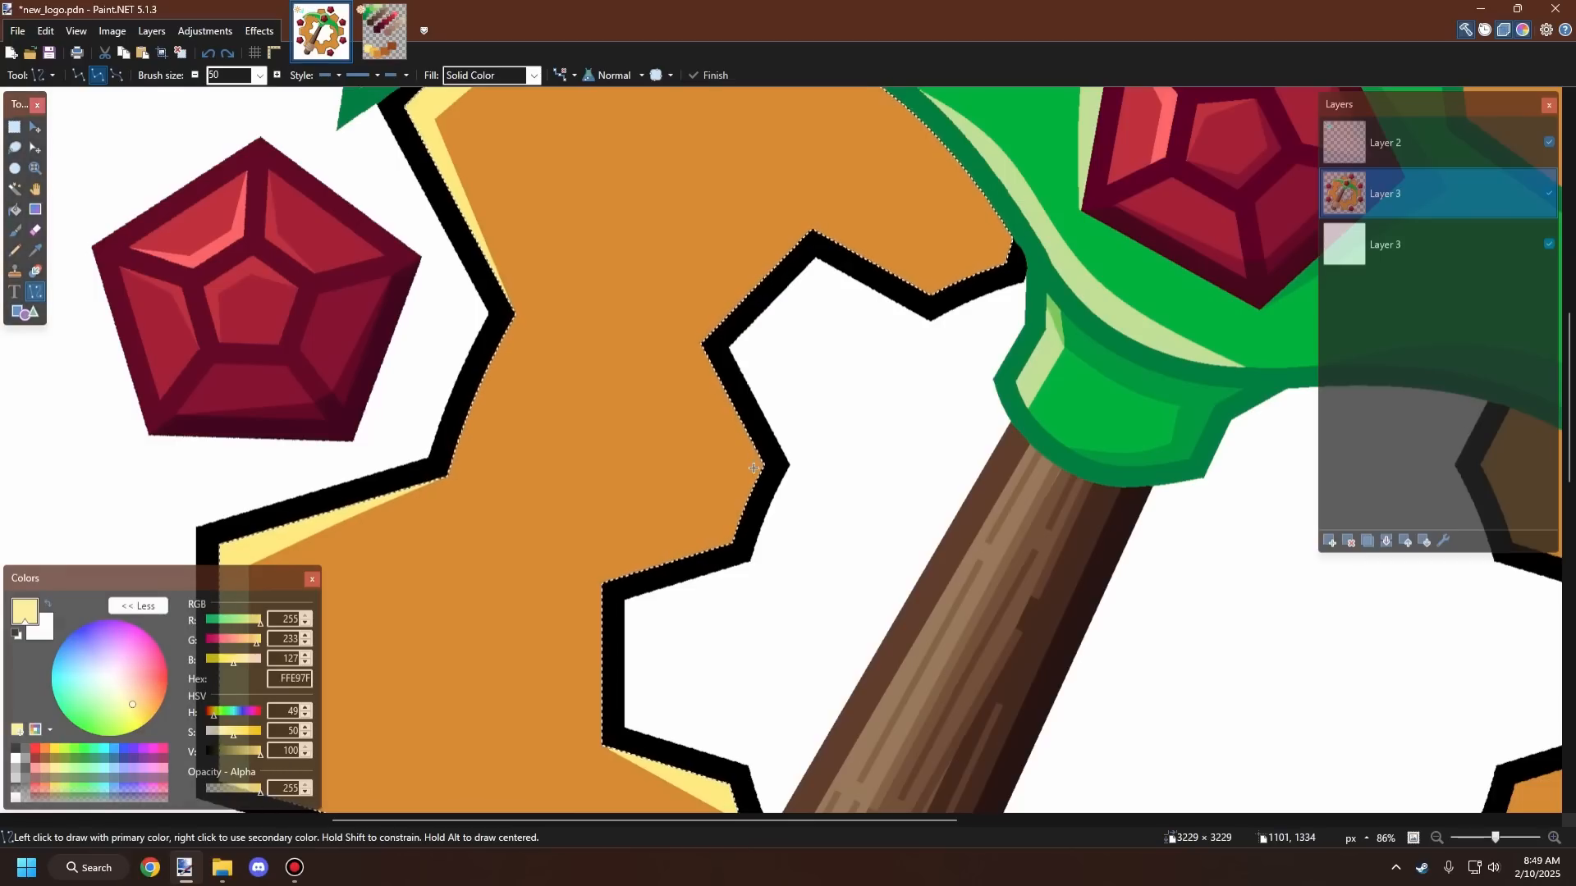
scroll(738, 345, down, 5)
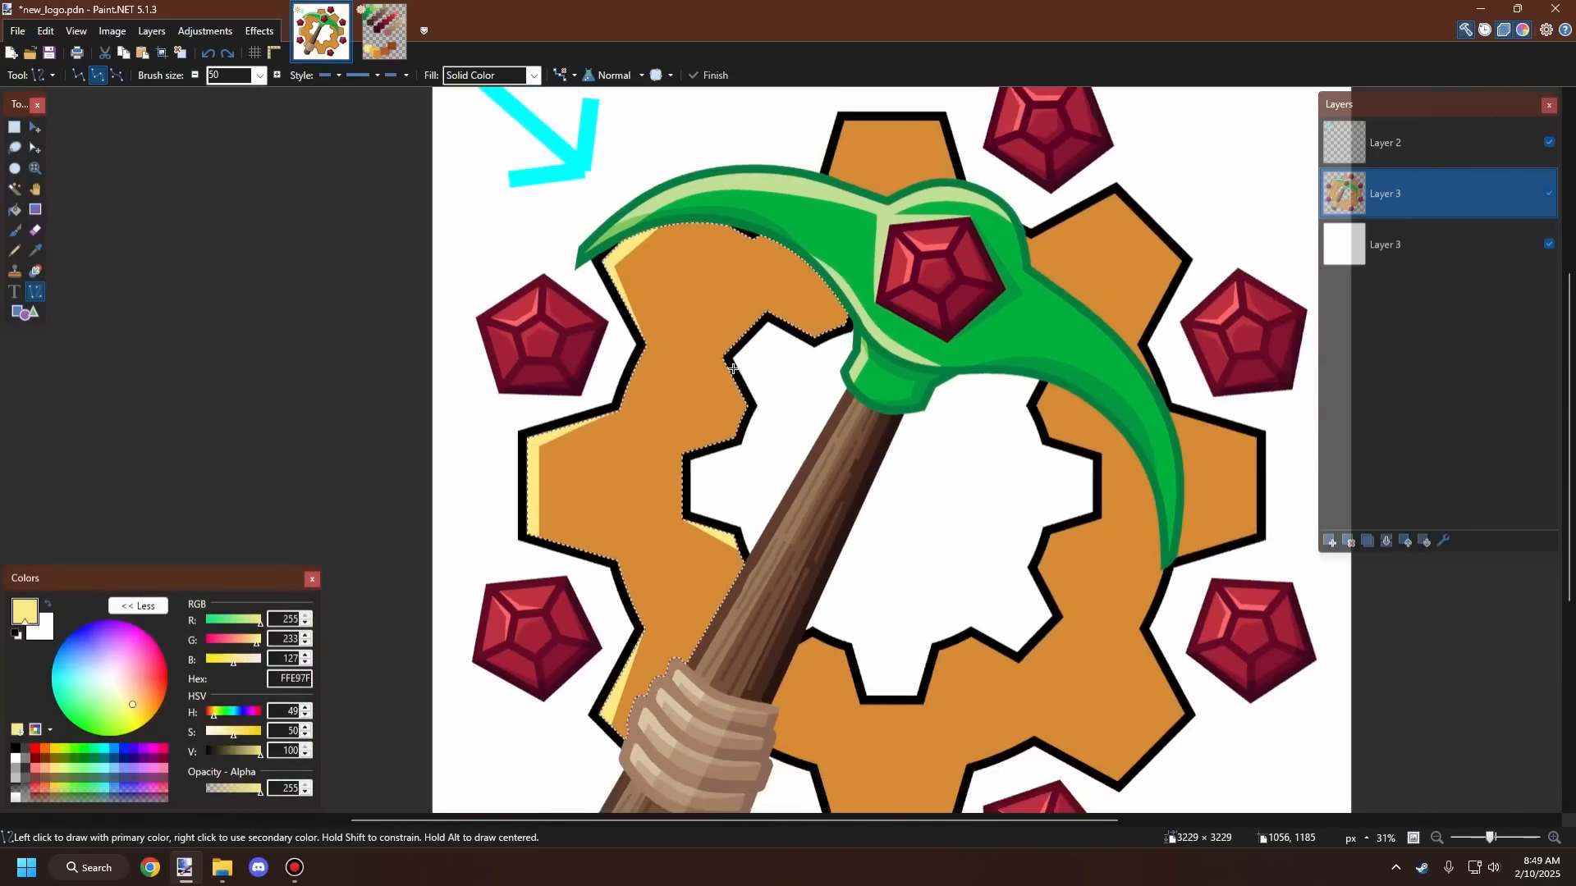
scroll(718, 420, up, 4)
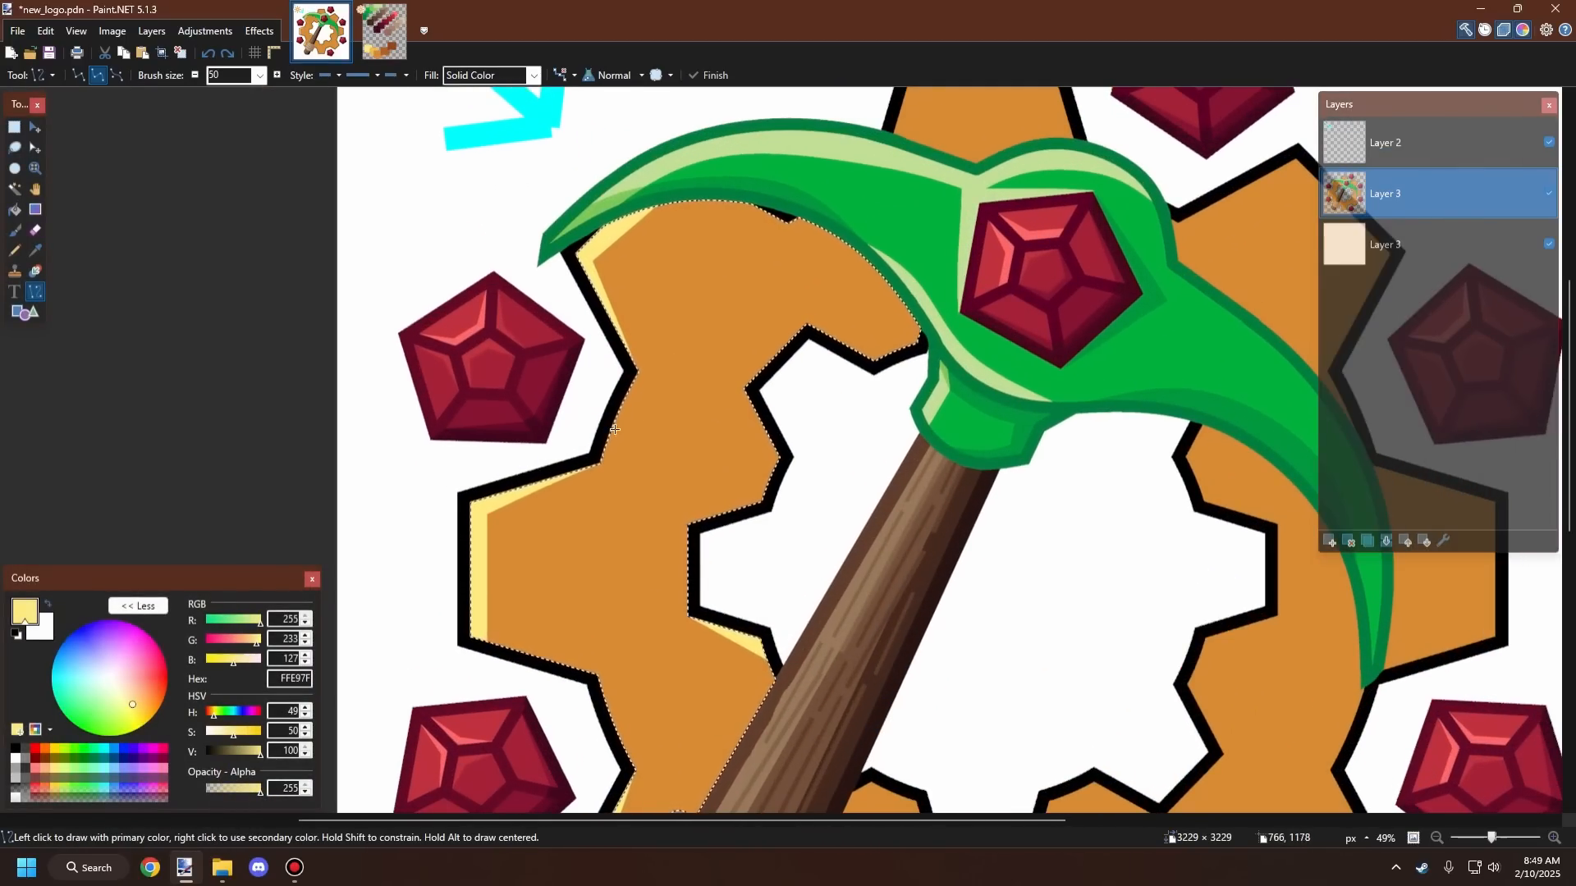
scroll(614, 434, up, 5)
drag(588, 501, 594, 485)
drag(593, 485, 685, 267)
key(ctrl+z)
key(Return)
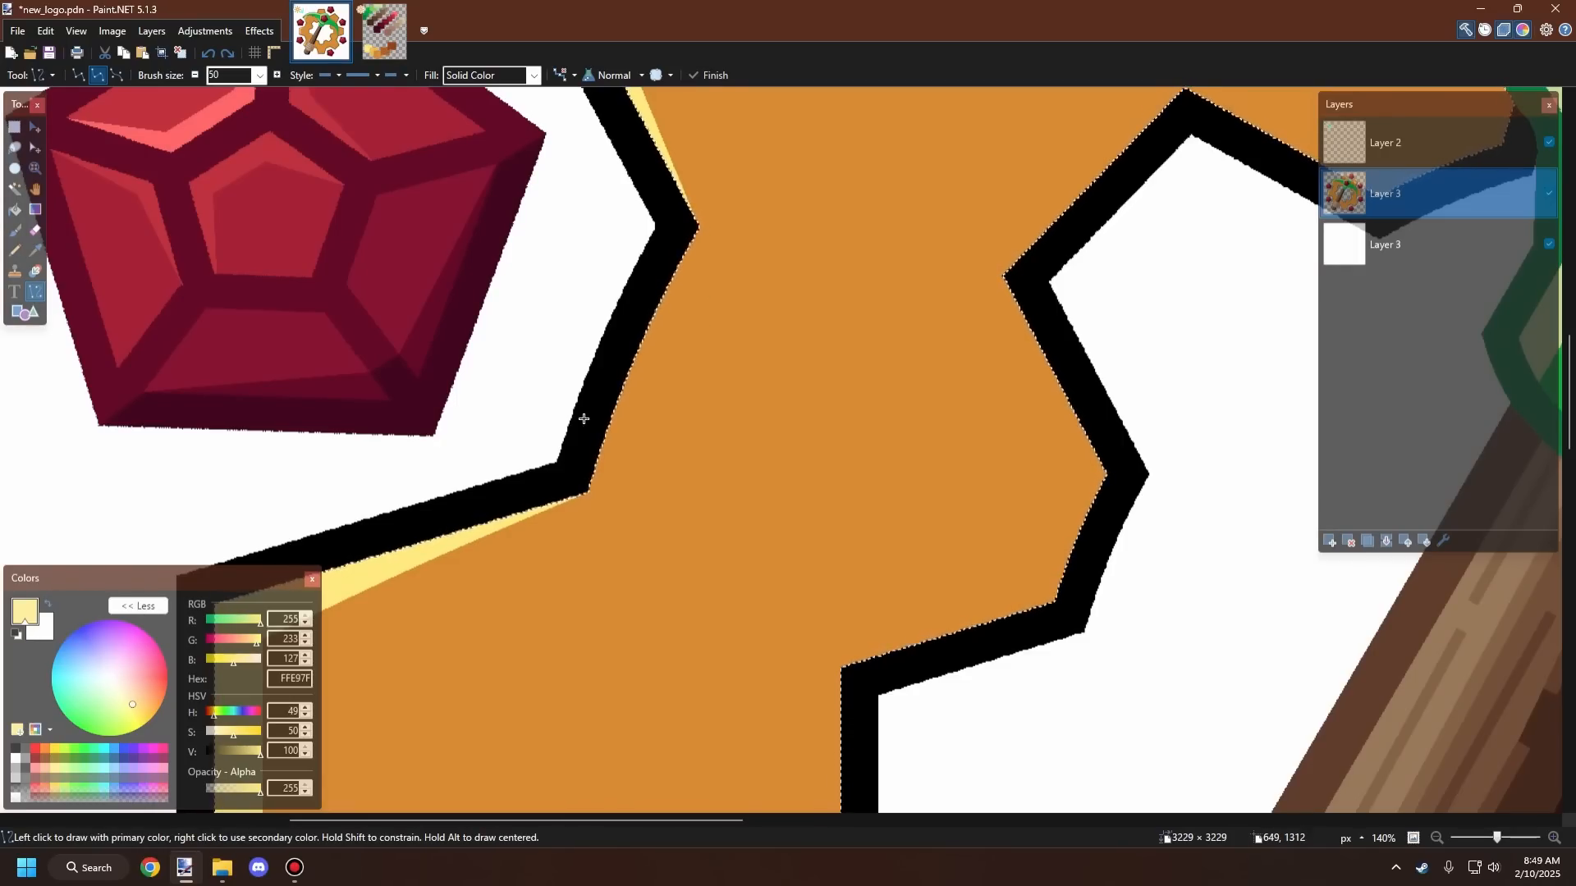
Step: Draw highlight lines along the slanted edge above the left tooth and along that tooth's upper edge
scroll(587, 411, down, 5)
scroll(597, 391, down, 1)
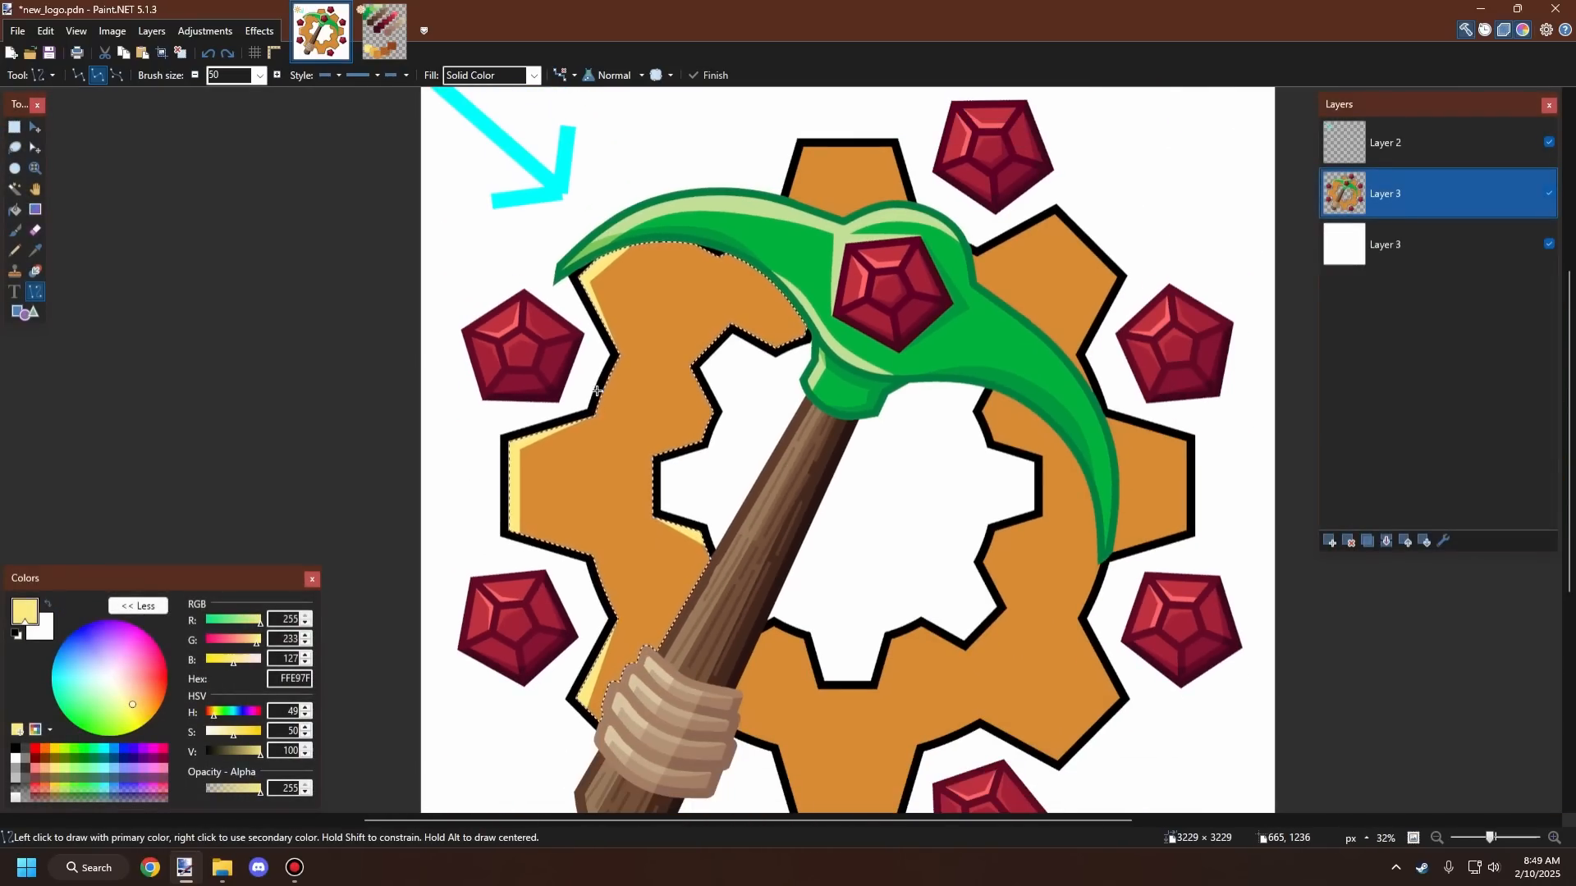
scroll(596, 391, up, 2)
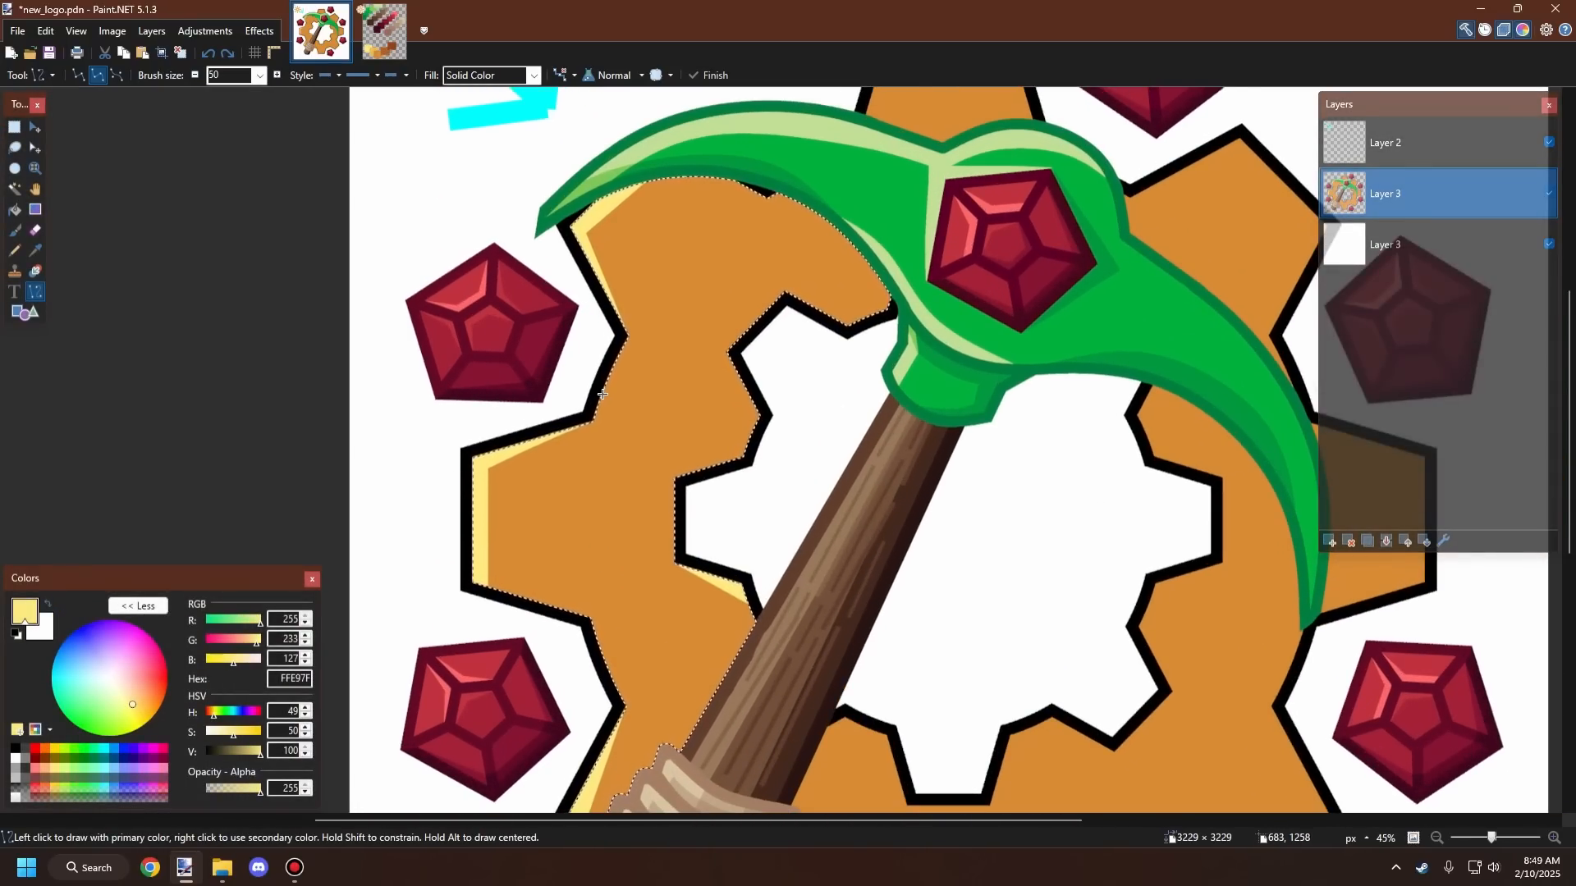
scroll(602, 394, up, 2)
scroll(615, 308, down, 3)
scroll(626, 311, up, 2)
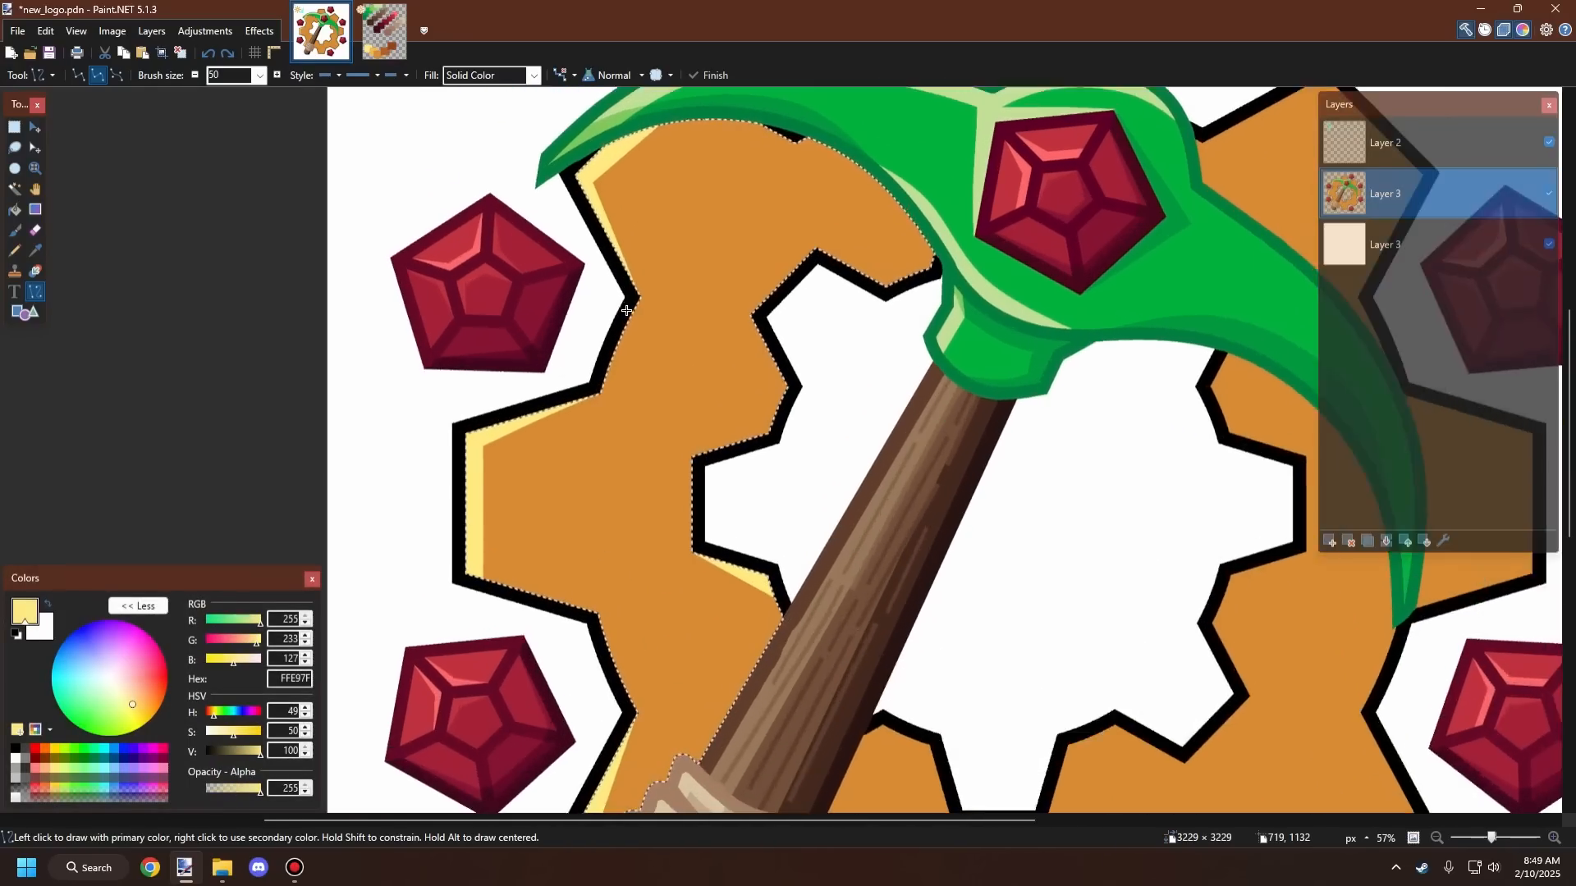
scroll(627, 296, up, 3)
drag(631, 294, 585, 519)
scroll(520, 422, down, 3)
scroll(412, 490, up, 3)
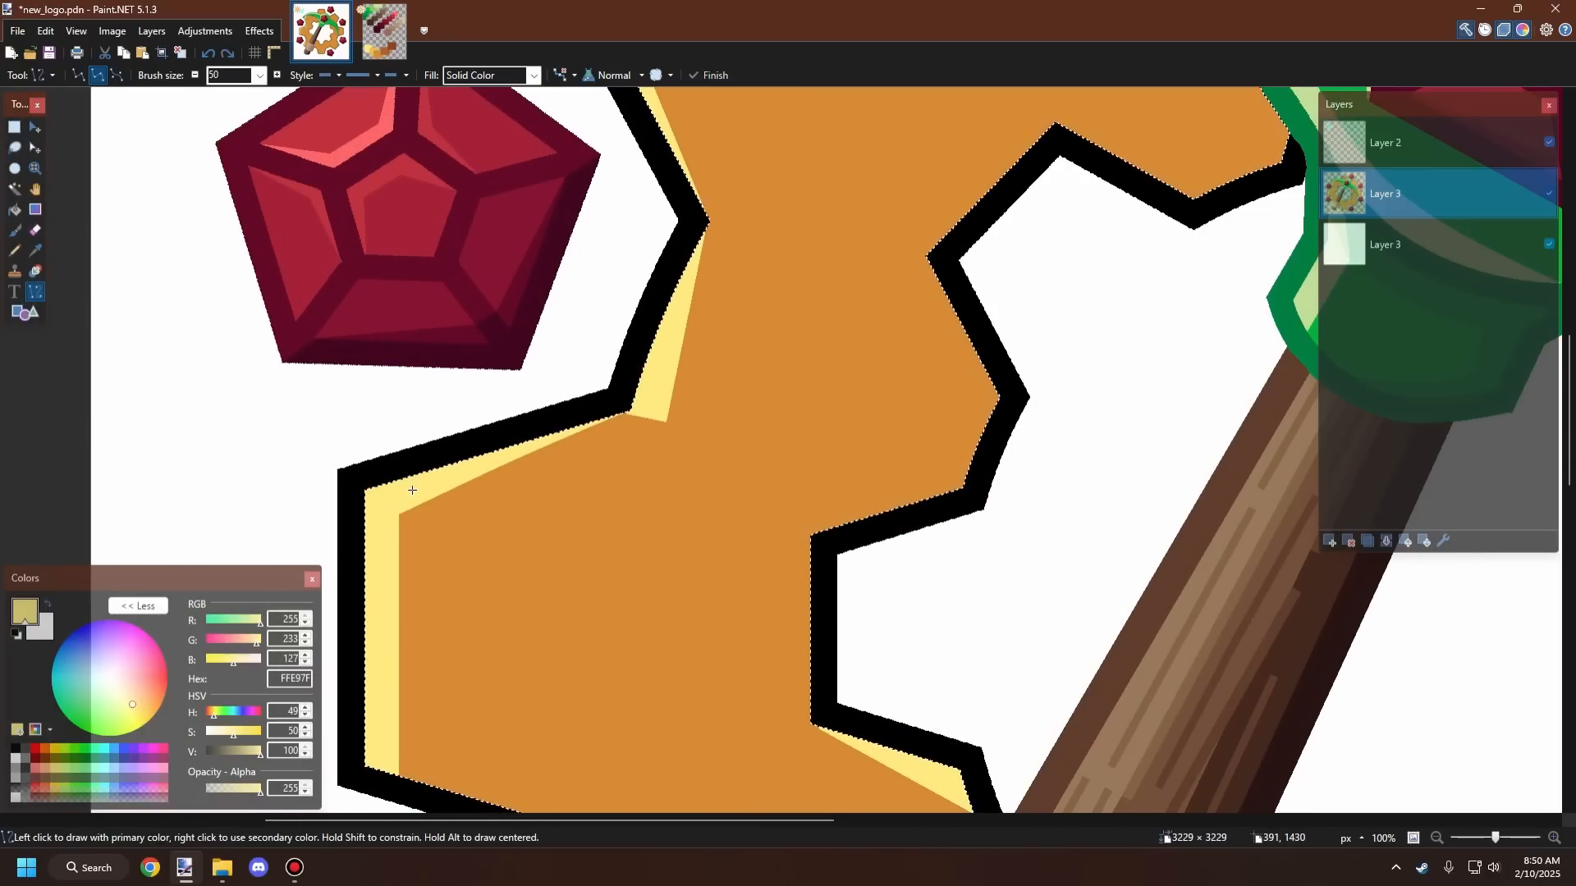
mouse_move(351, 509)
mouse_down()
mouse_move(662, 470)
mouse_move(660, 405)
mouse_up()
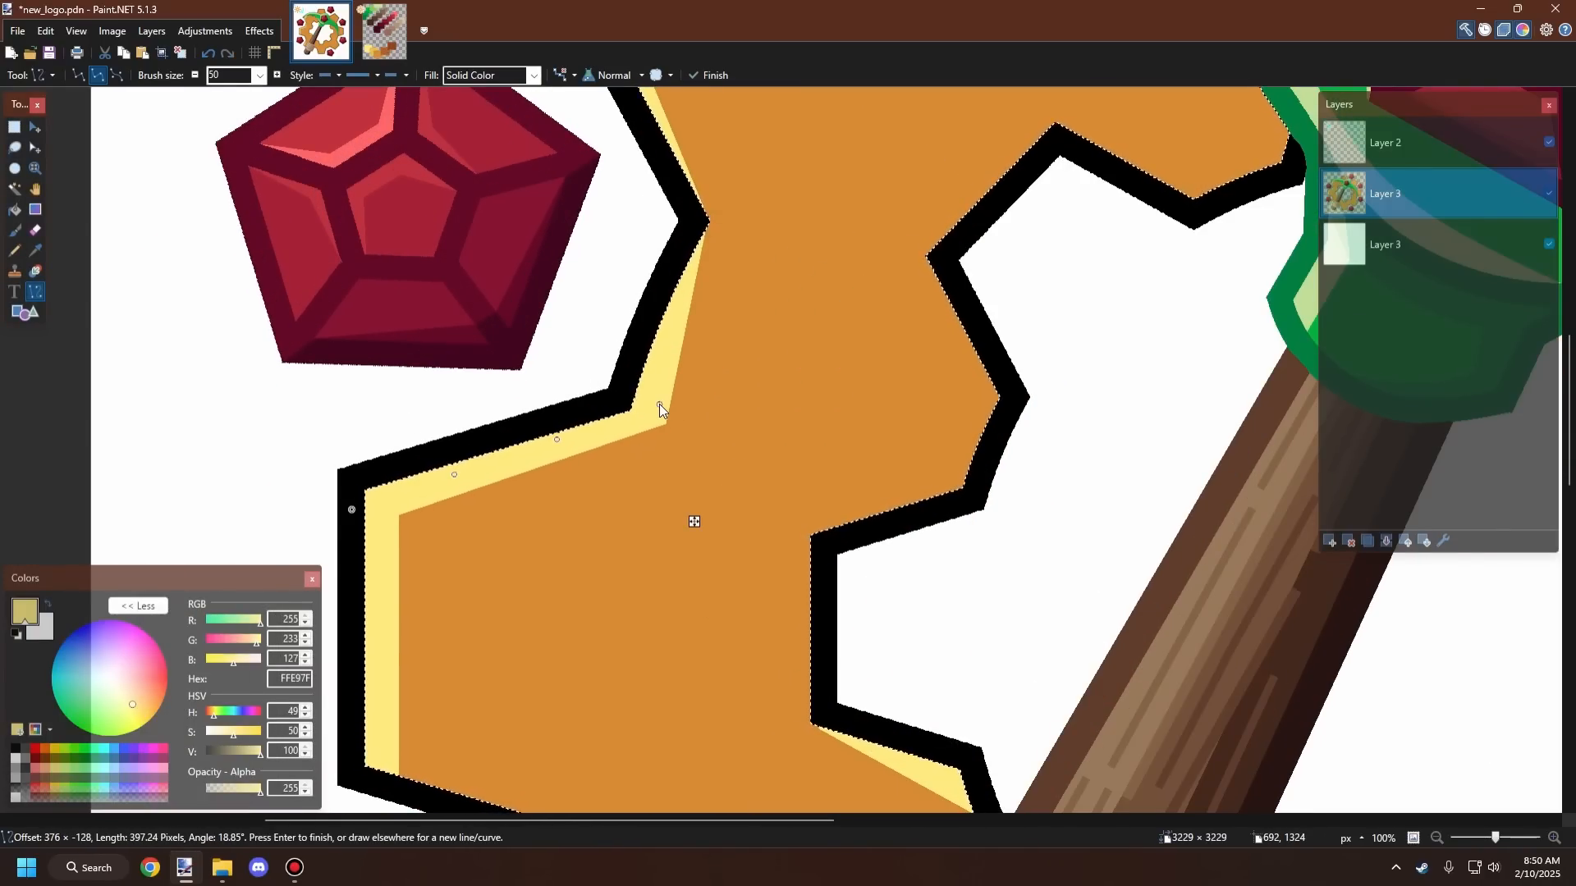
key(Return)
Step: Zoom out and back in to review the gear's highlighted edges
scroll(640, 328, down, 5)
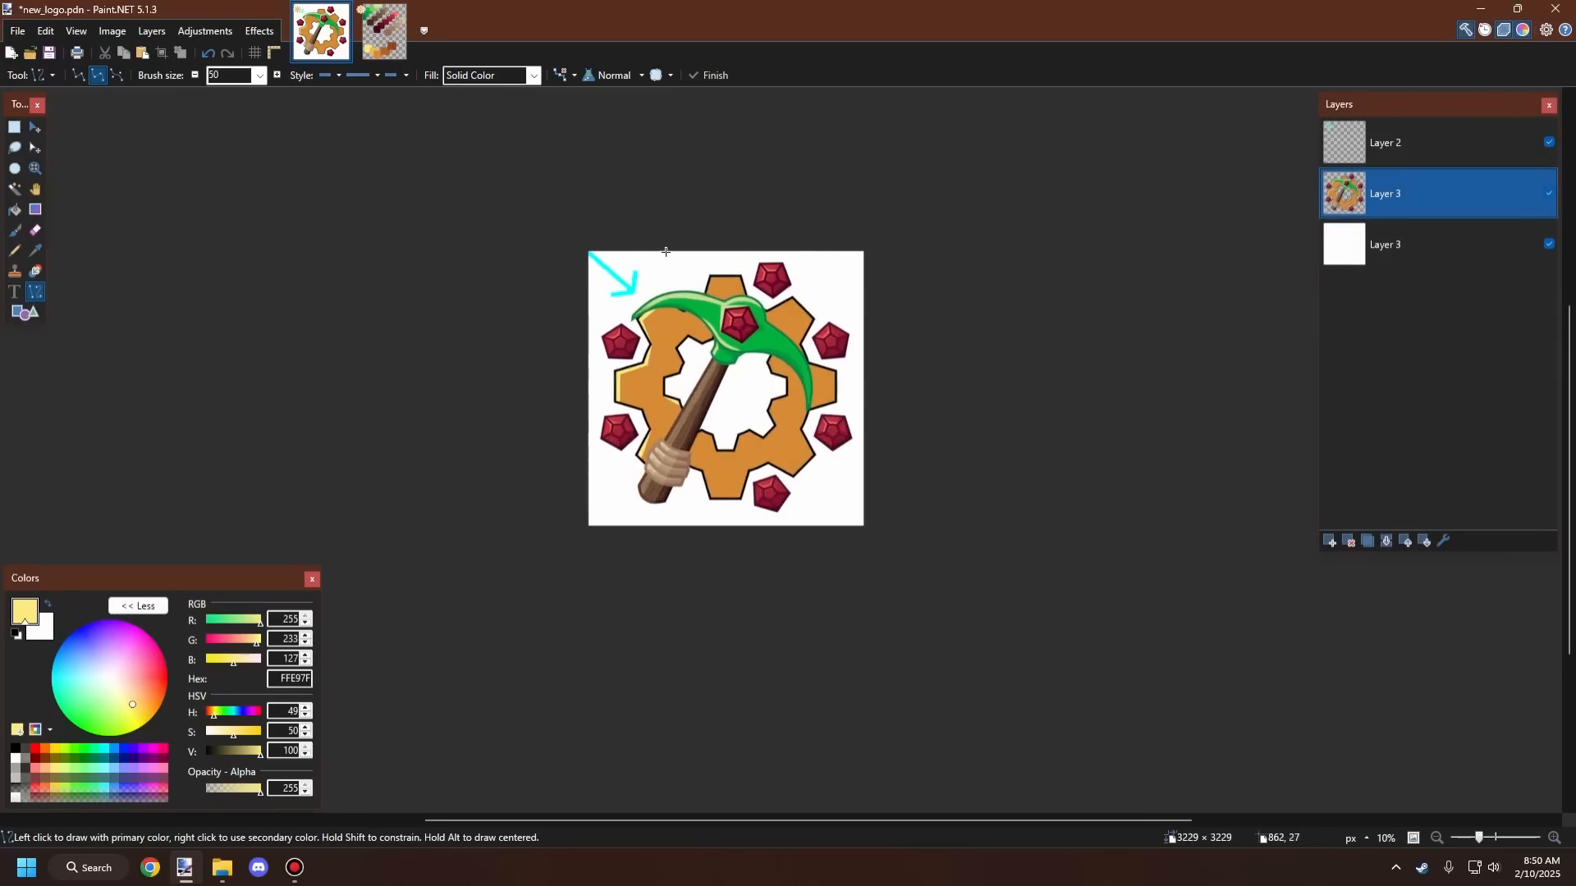
scroll(666, 252, up, 3)
scroll(673, 328, down, 3)
scroll(677, 394, up, 3)
scroll(678, 423, down, 3)
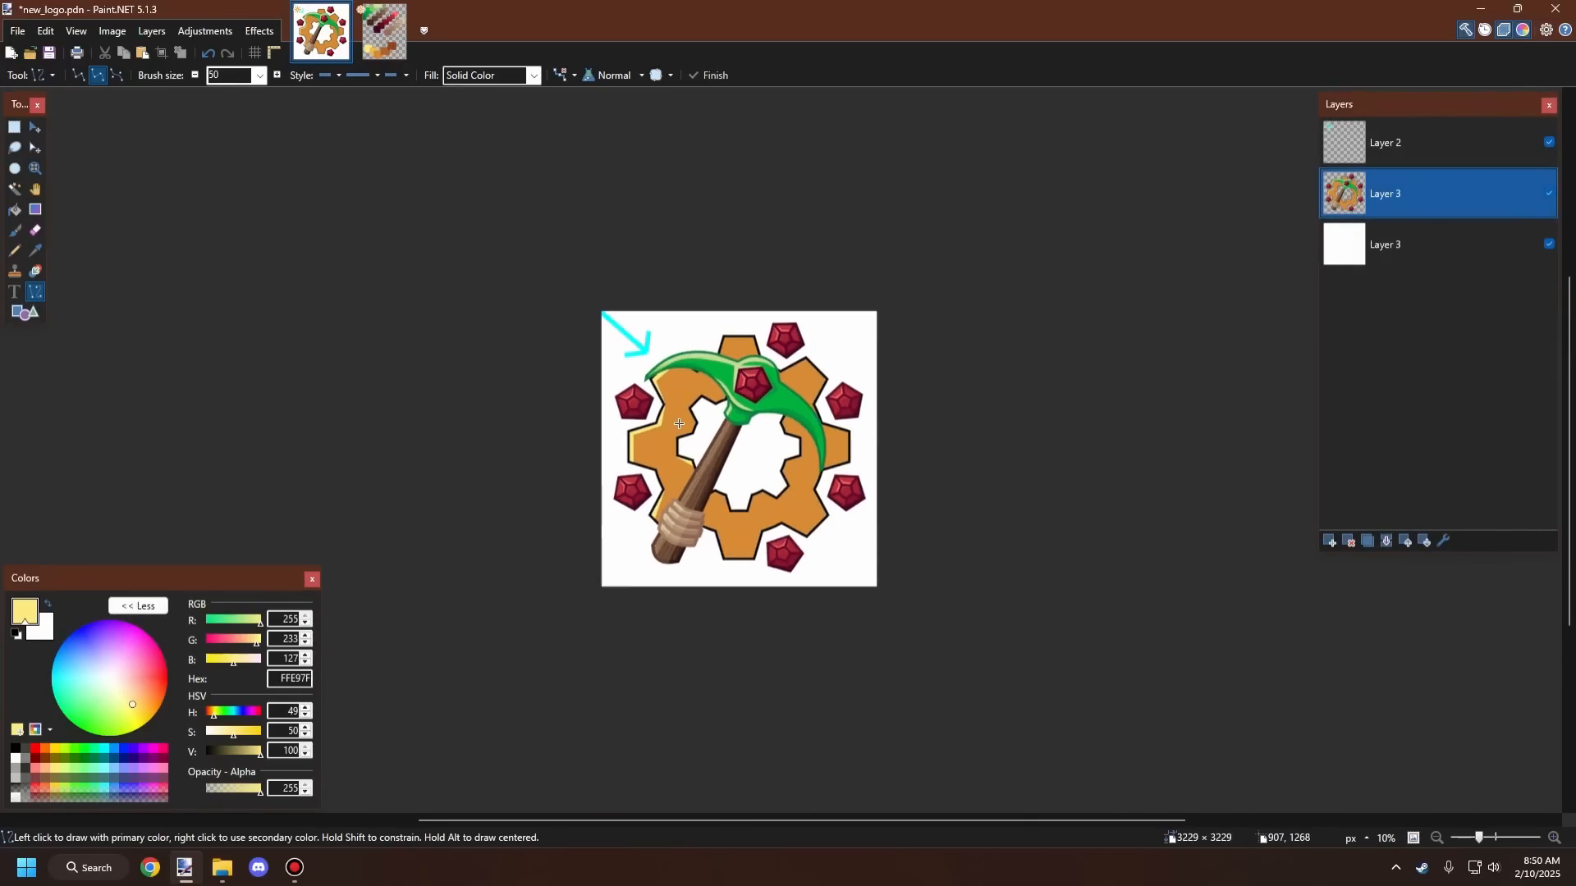
scroll(677, 414, up, 4)
scroll(675, 402, down, 3)
scroll(670, 377, up, 2)
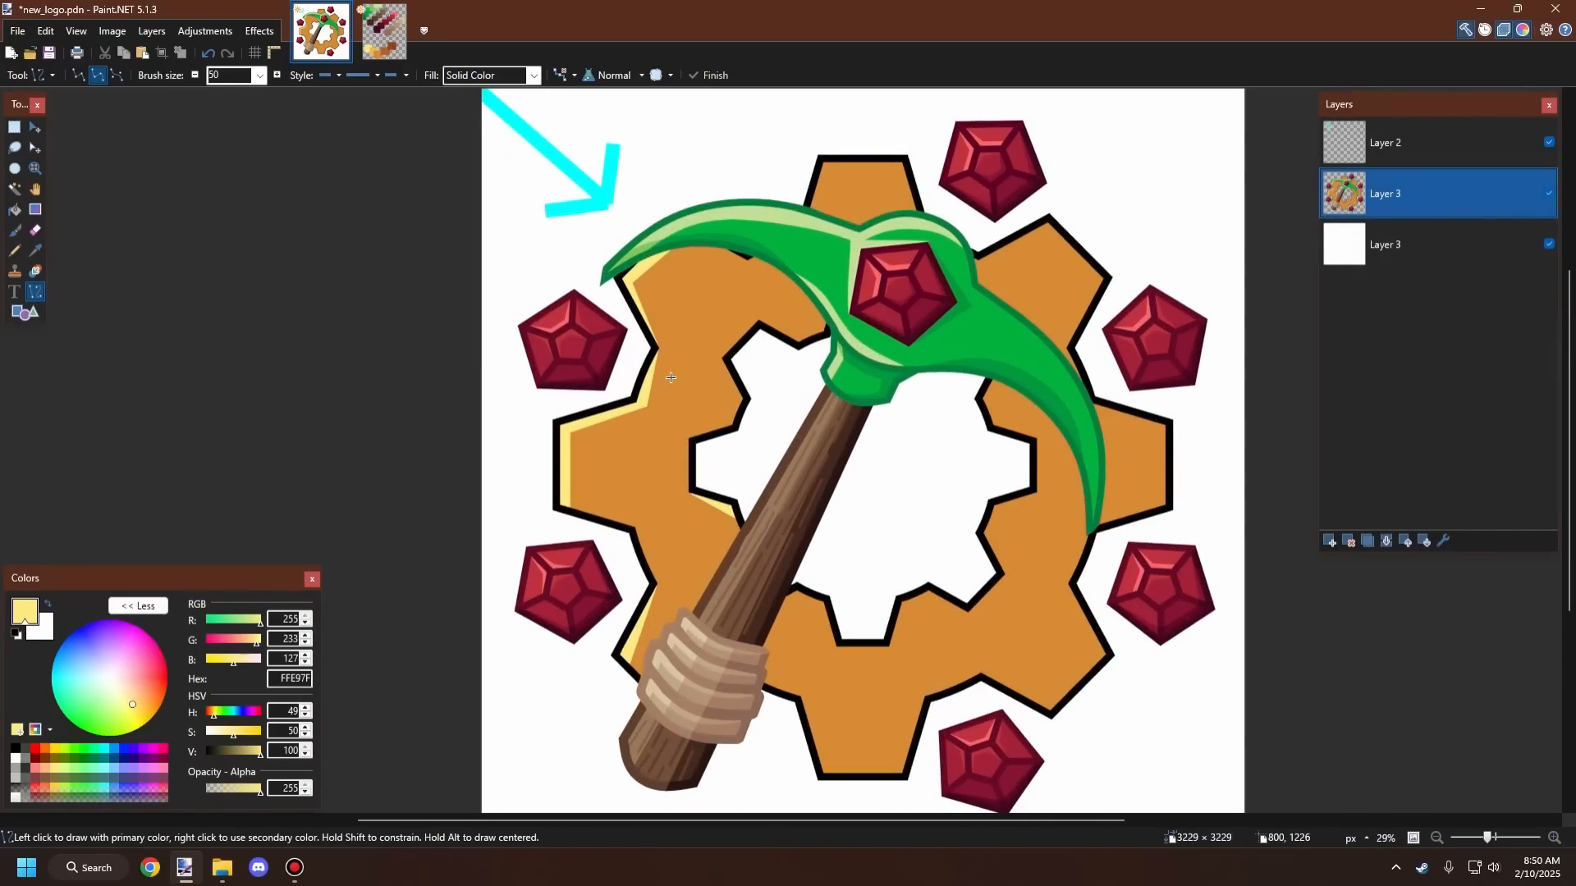
scroll(706, 374, down, 1)
scroll(768, 361, up, 1)
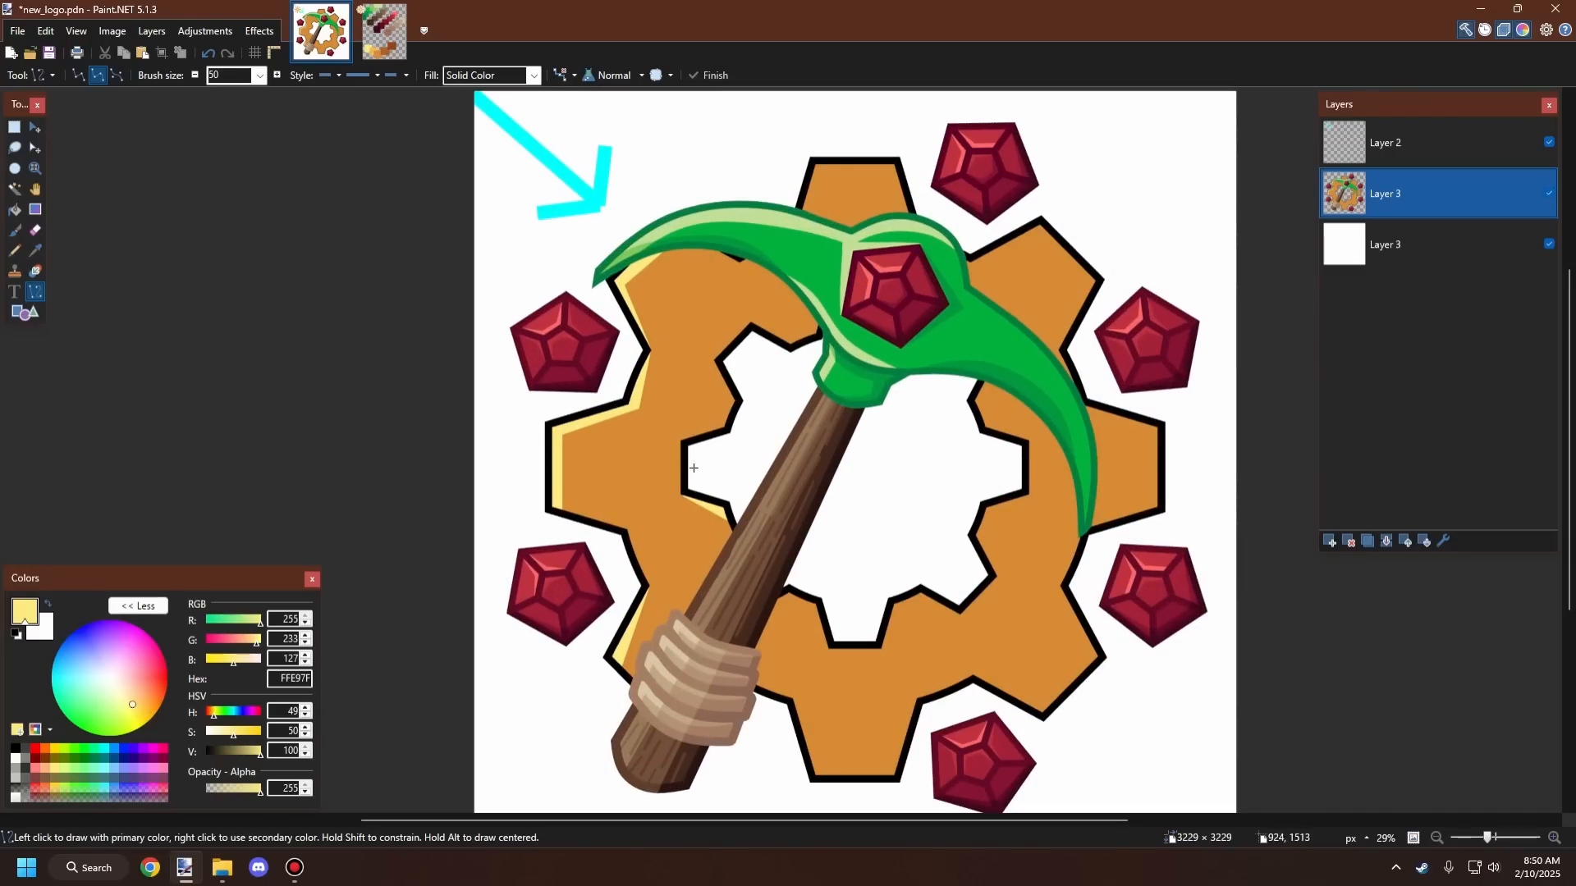
scroll(704, 449, down, 1)
scroll(705, 460, up, 2)
scroll(709, 476, down, 1)
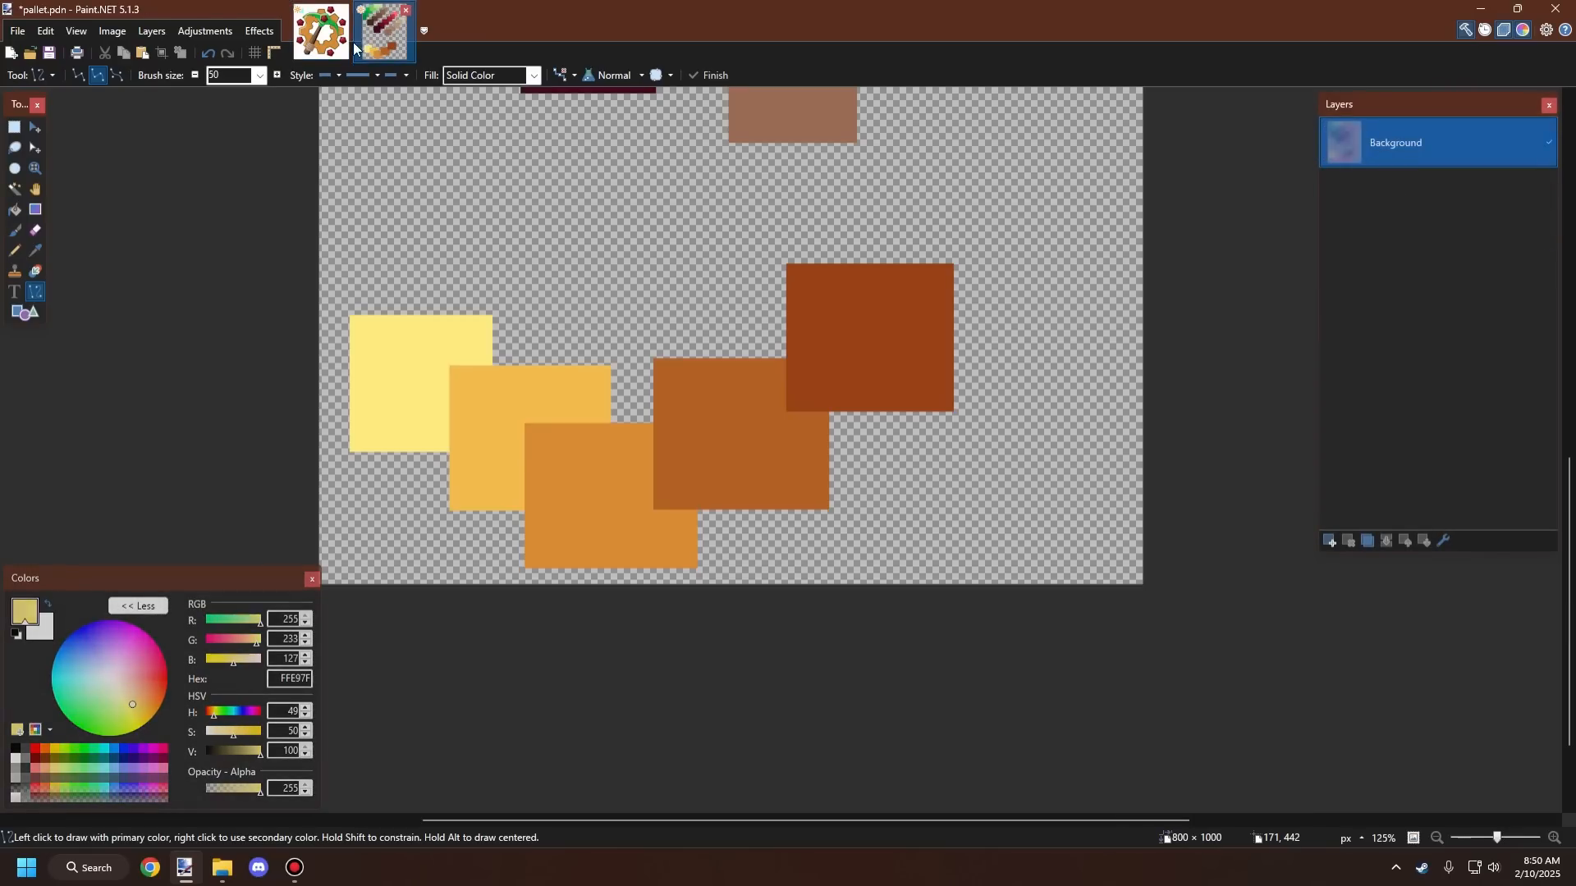
Step: Sample the dark brown square's color from pallet.pdn with the Color Picker and return to new_logo
click(383, 31)
click(36, 250)
click(1007, 347)
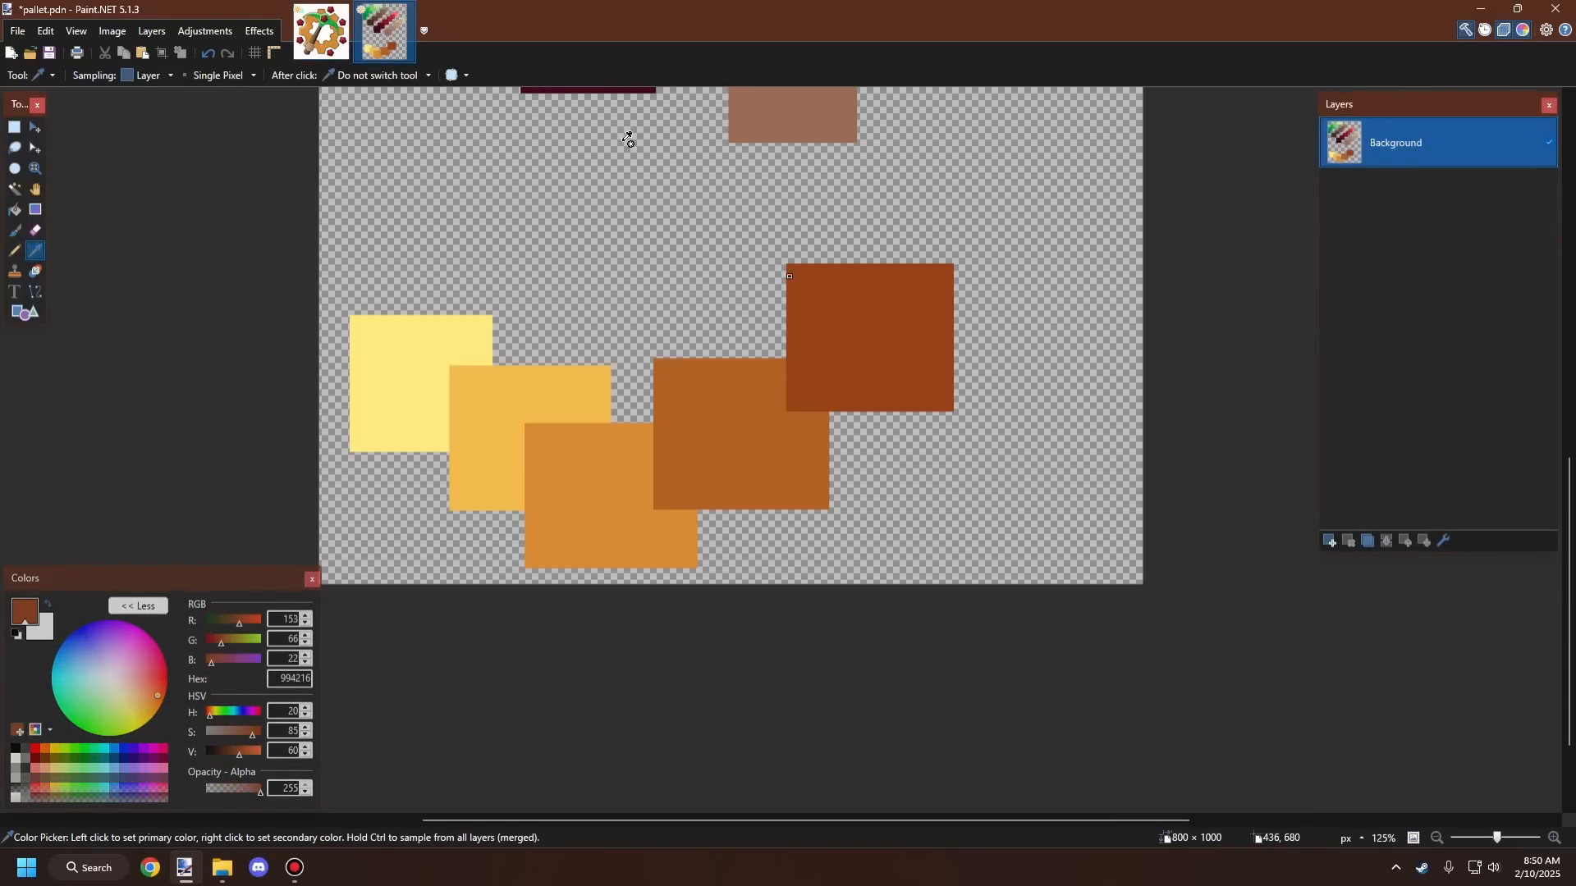
click(339, 37)
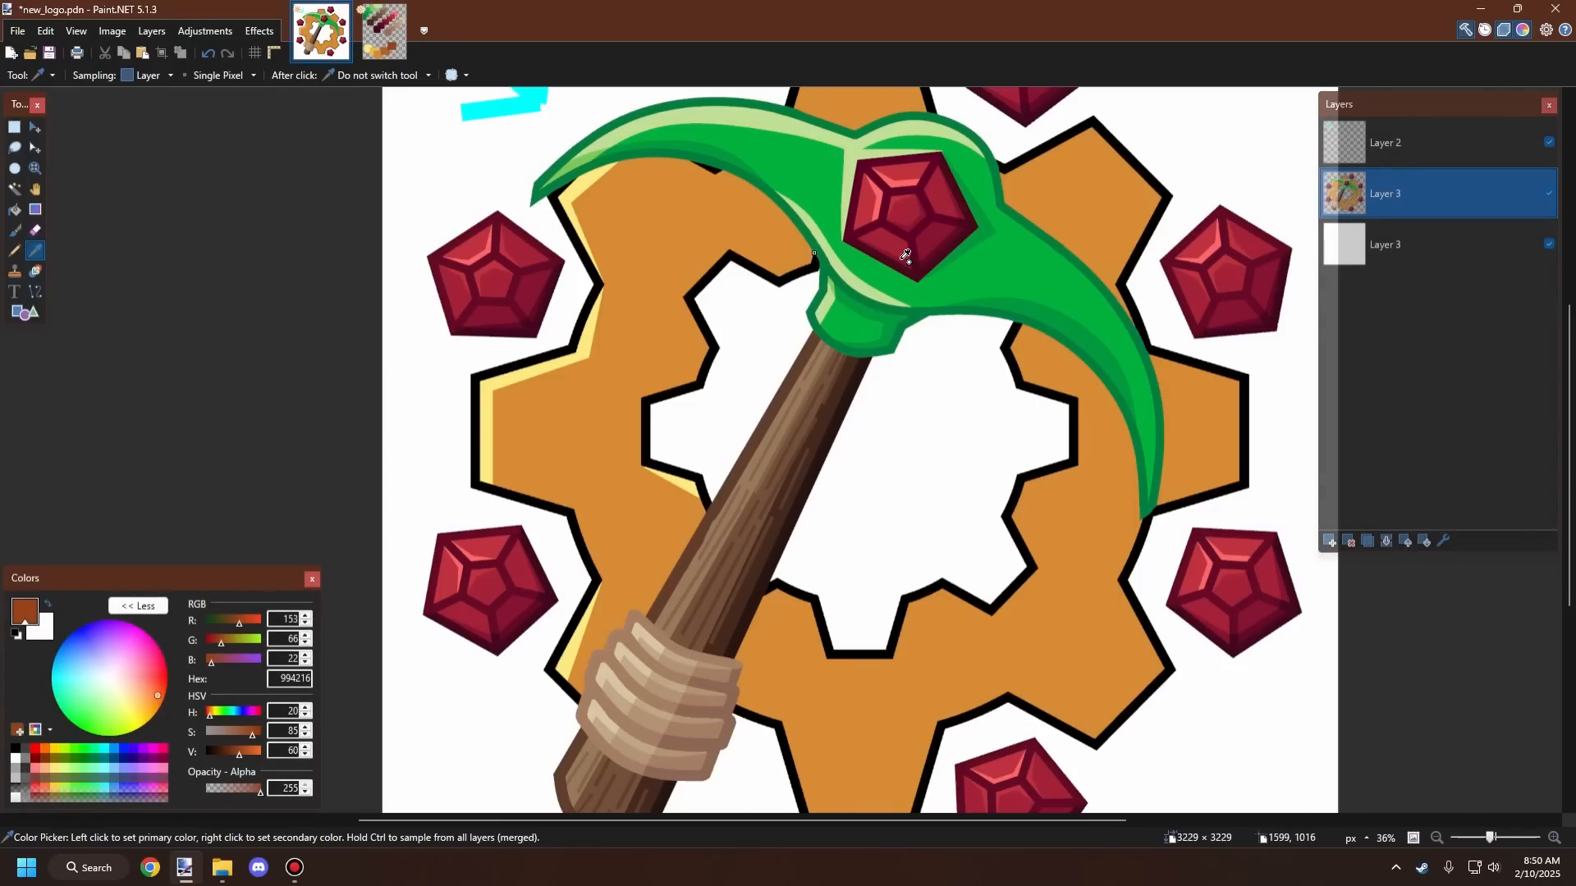
scroll(782, 302, down, 2)
scroll(912, 109, up, 1)
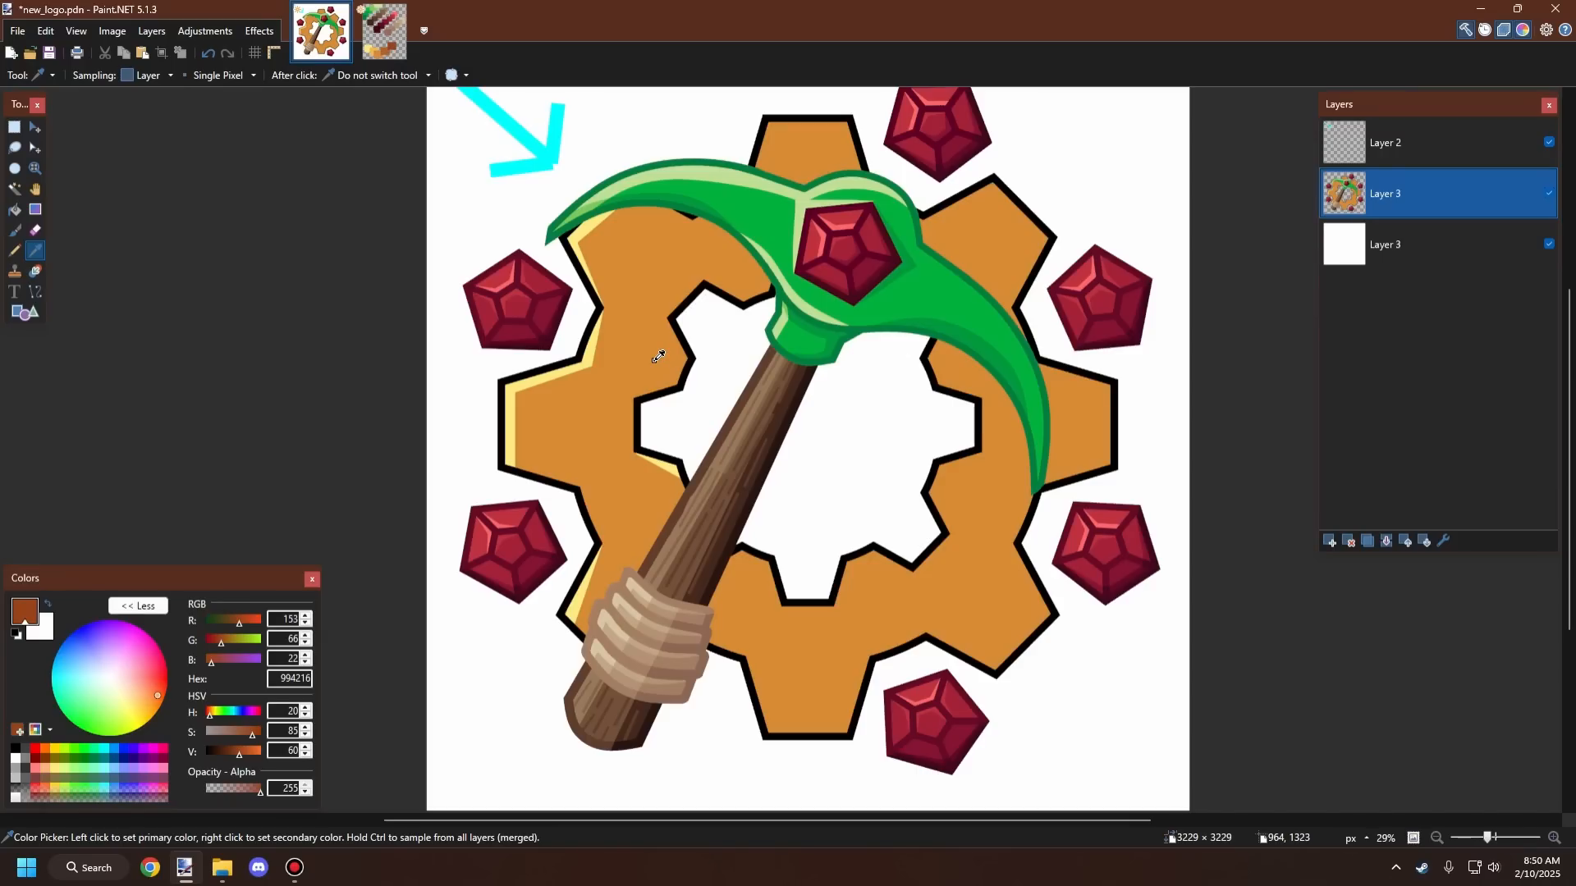
scroll(660, 352, up, 2)
scroll(667, 345, down, 3)
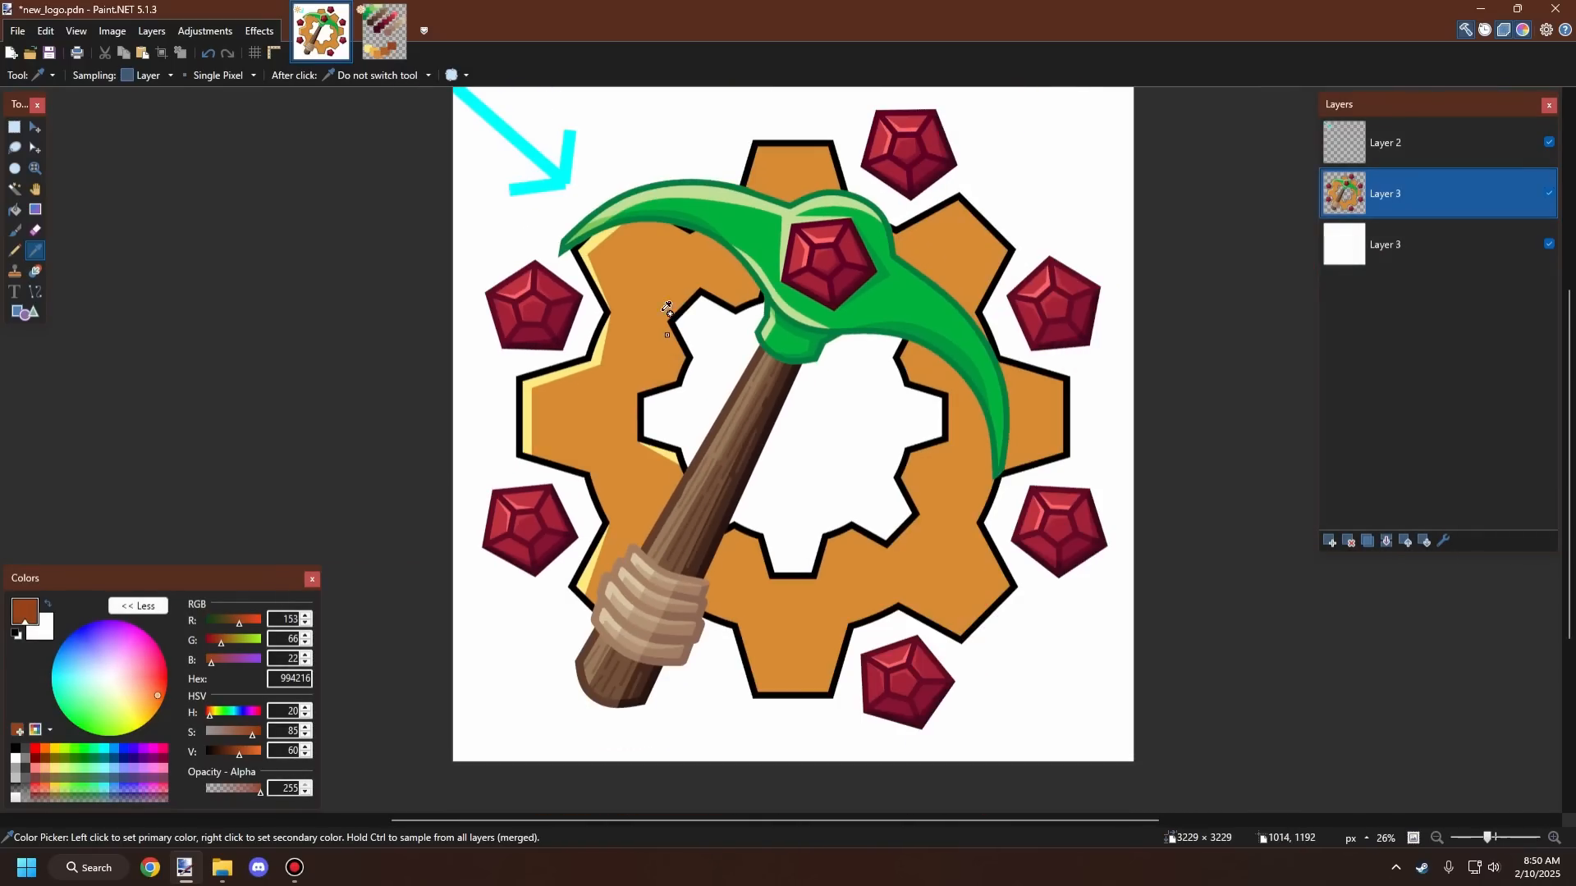
scroll(661, 281, up, 1)
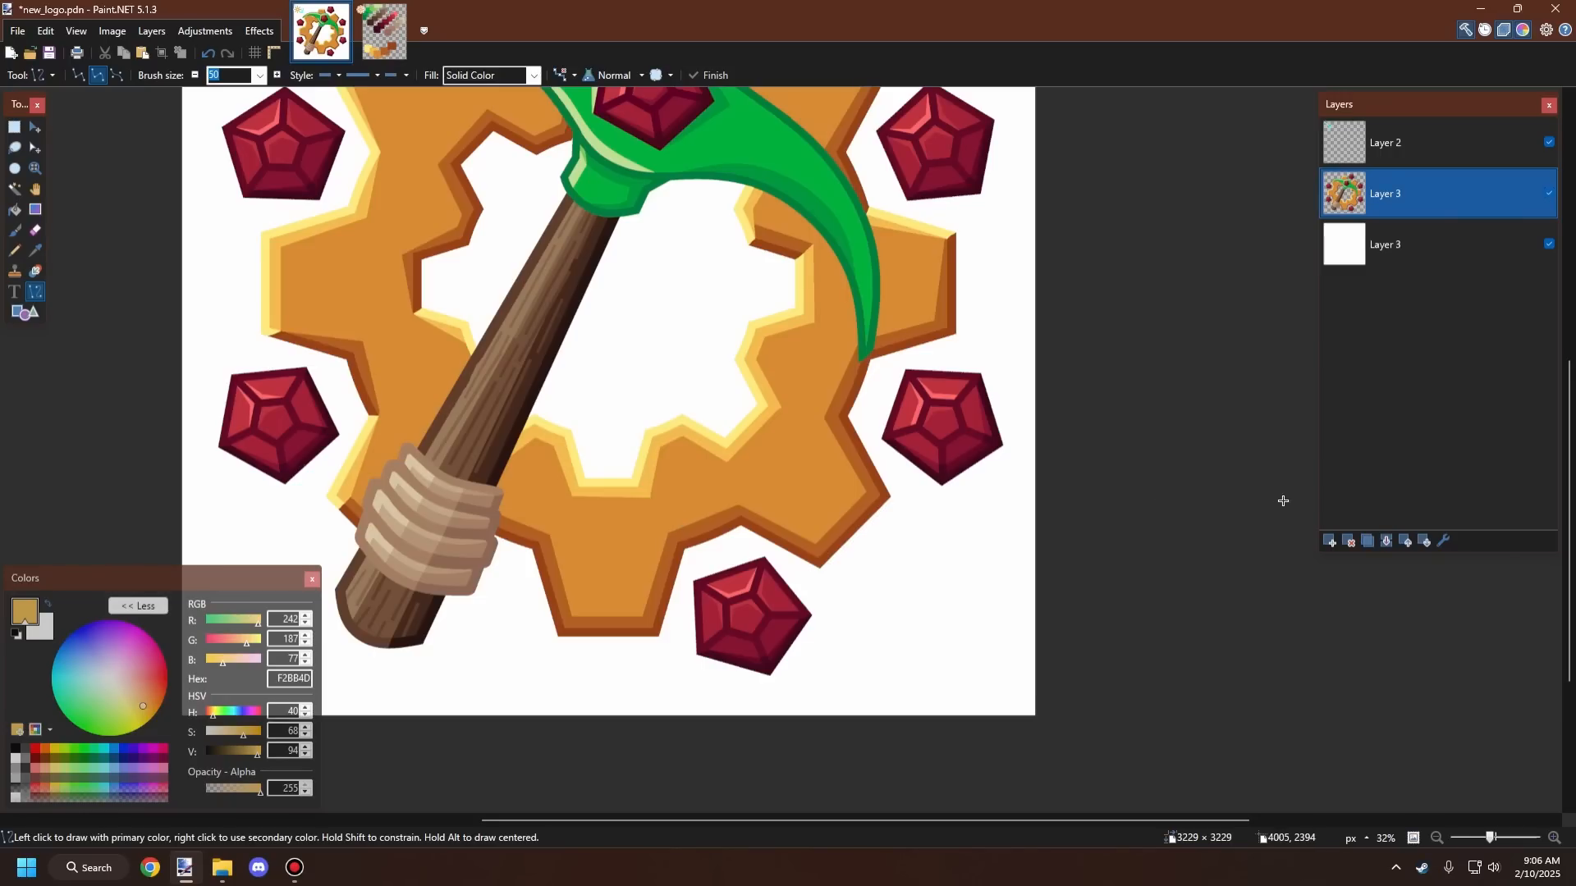
Step: Zoom out and back in repeatedly to examine the gear's shading across the whole logo
scroll(1190, 508, down, 5)
scroll(1067, 525, up, 2)
scroll(985, 542, down, 1)
scroll(935, 552, up, 3)
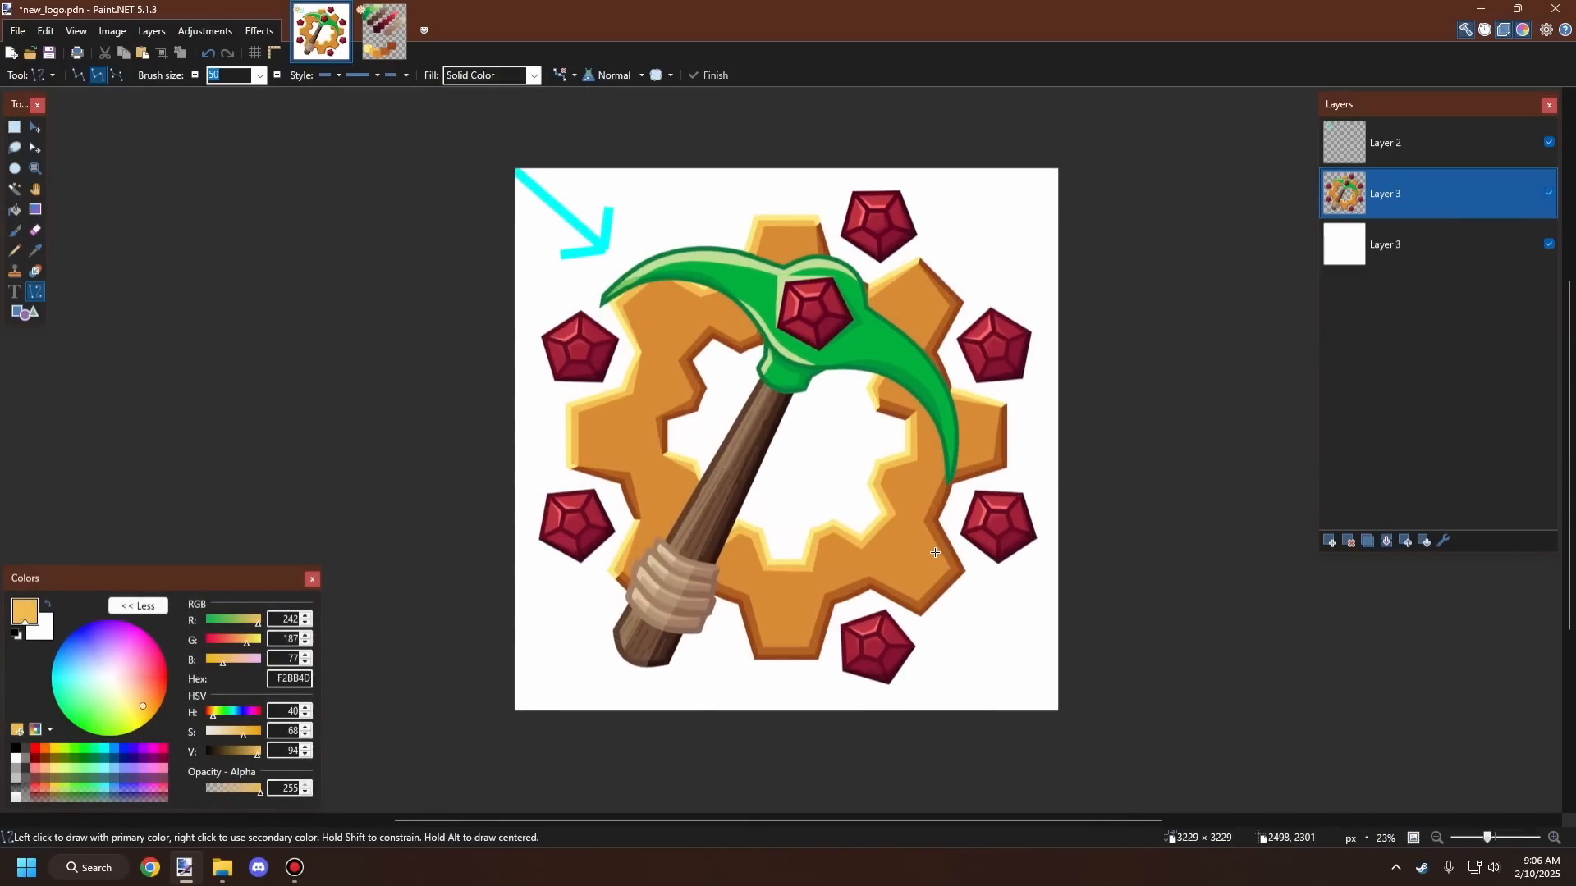
scroll(935, 552, up, 2)
scroll(862, 525, down, 3)
scroll(820, 509, down, 1)
scroll(796, 498, up, 3)
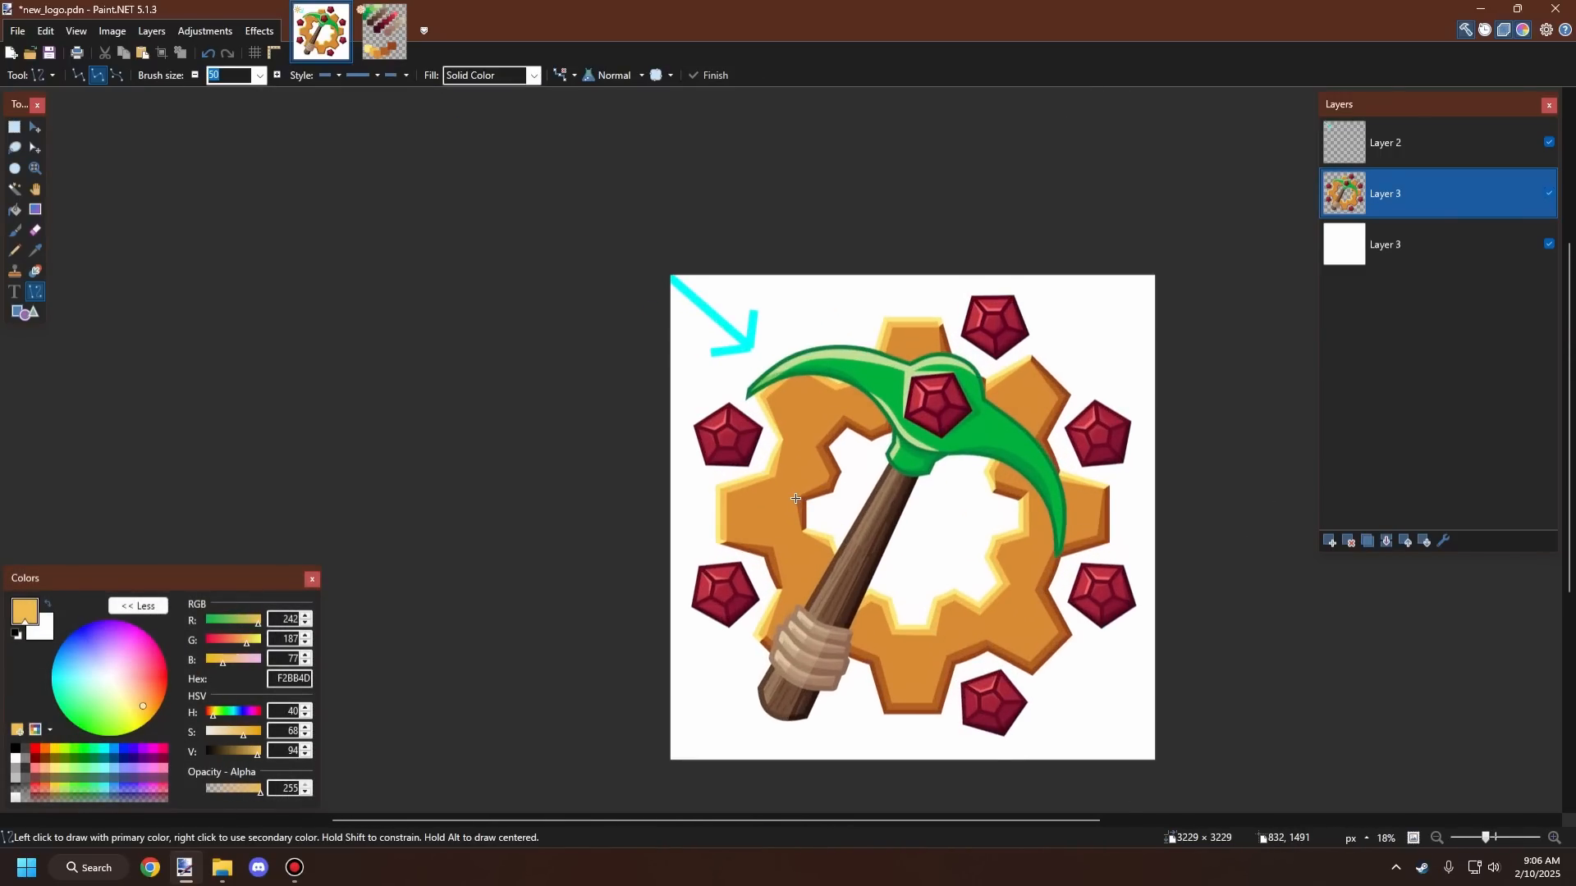
scroll(795, 498, up, 3)
scroll(759, 537, down, 3)
scroll(734, 492, up, 2)
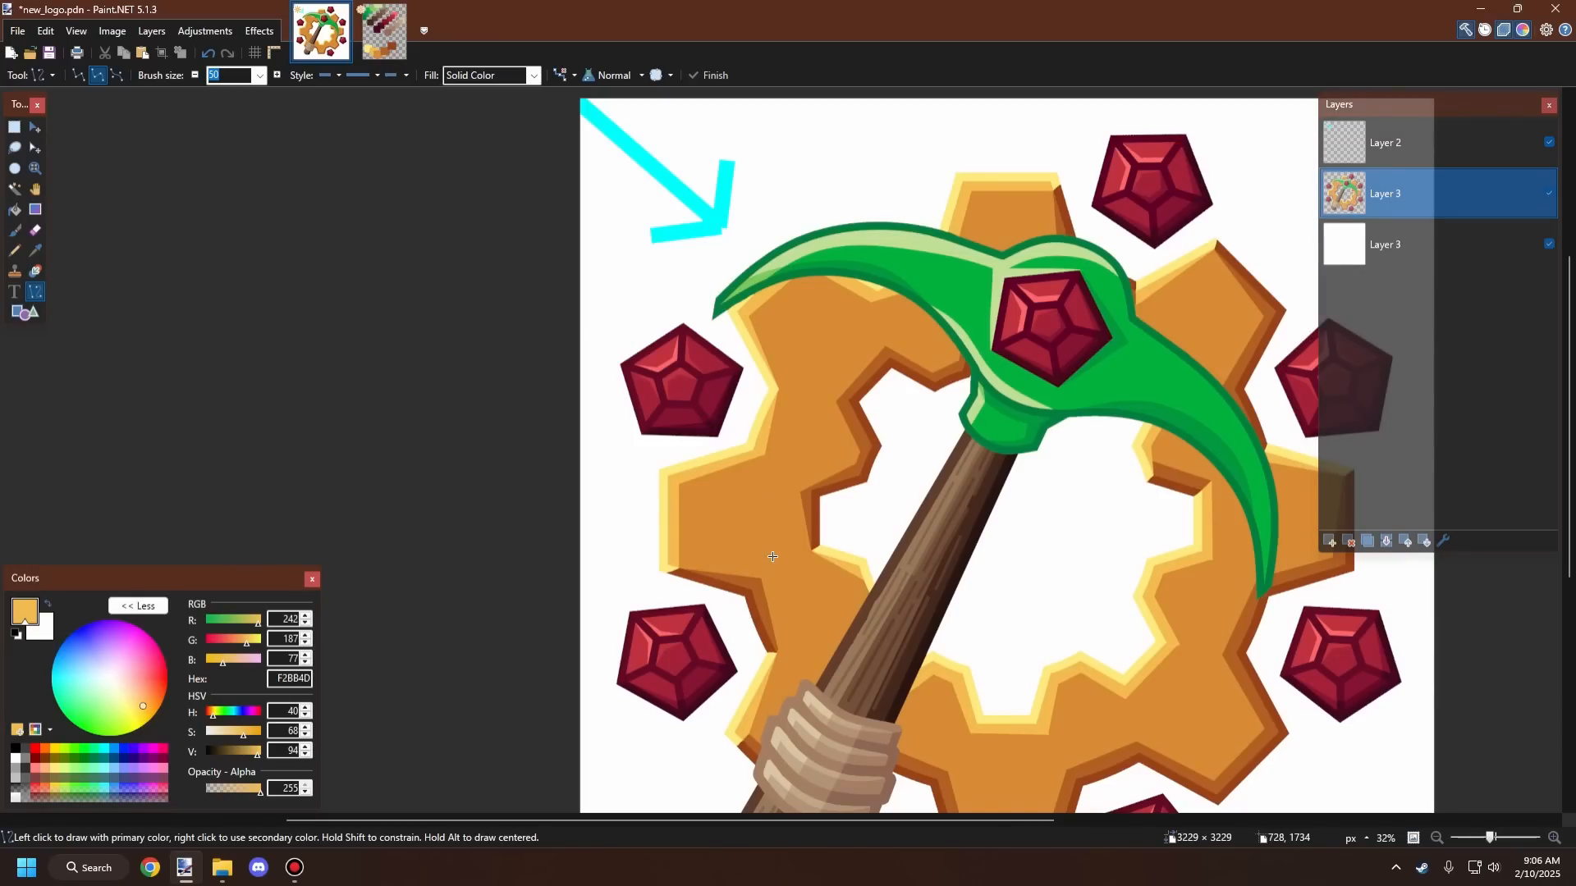
scroll(837, 693, down, 3)
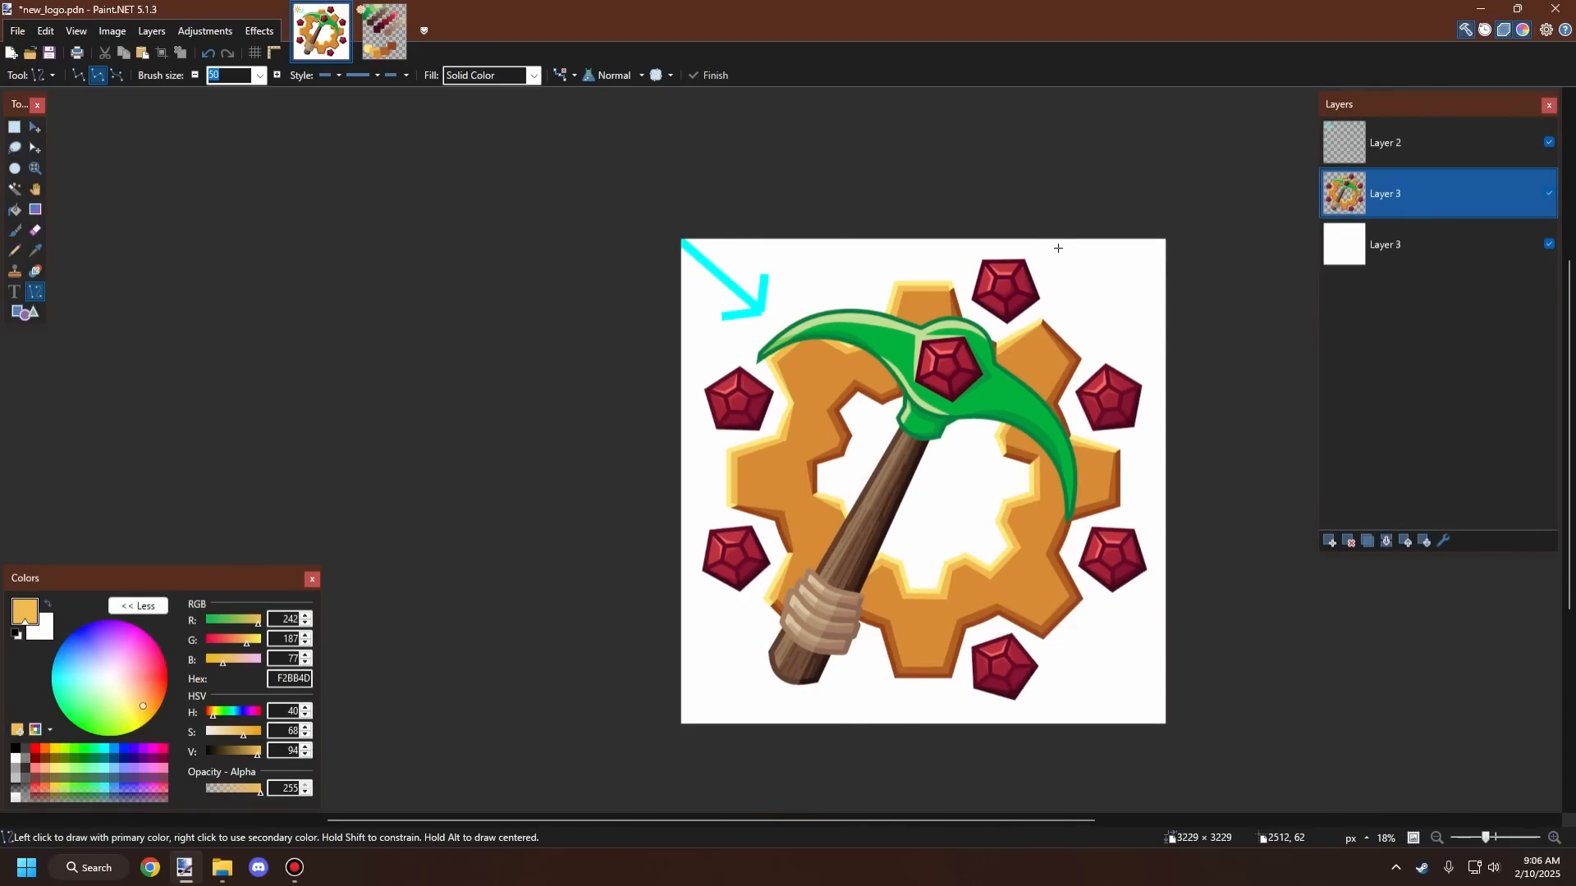
scroll(1051, 271, down, 1)
scroll(1044, 306, up, 4)
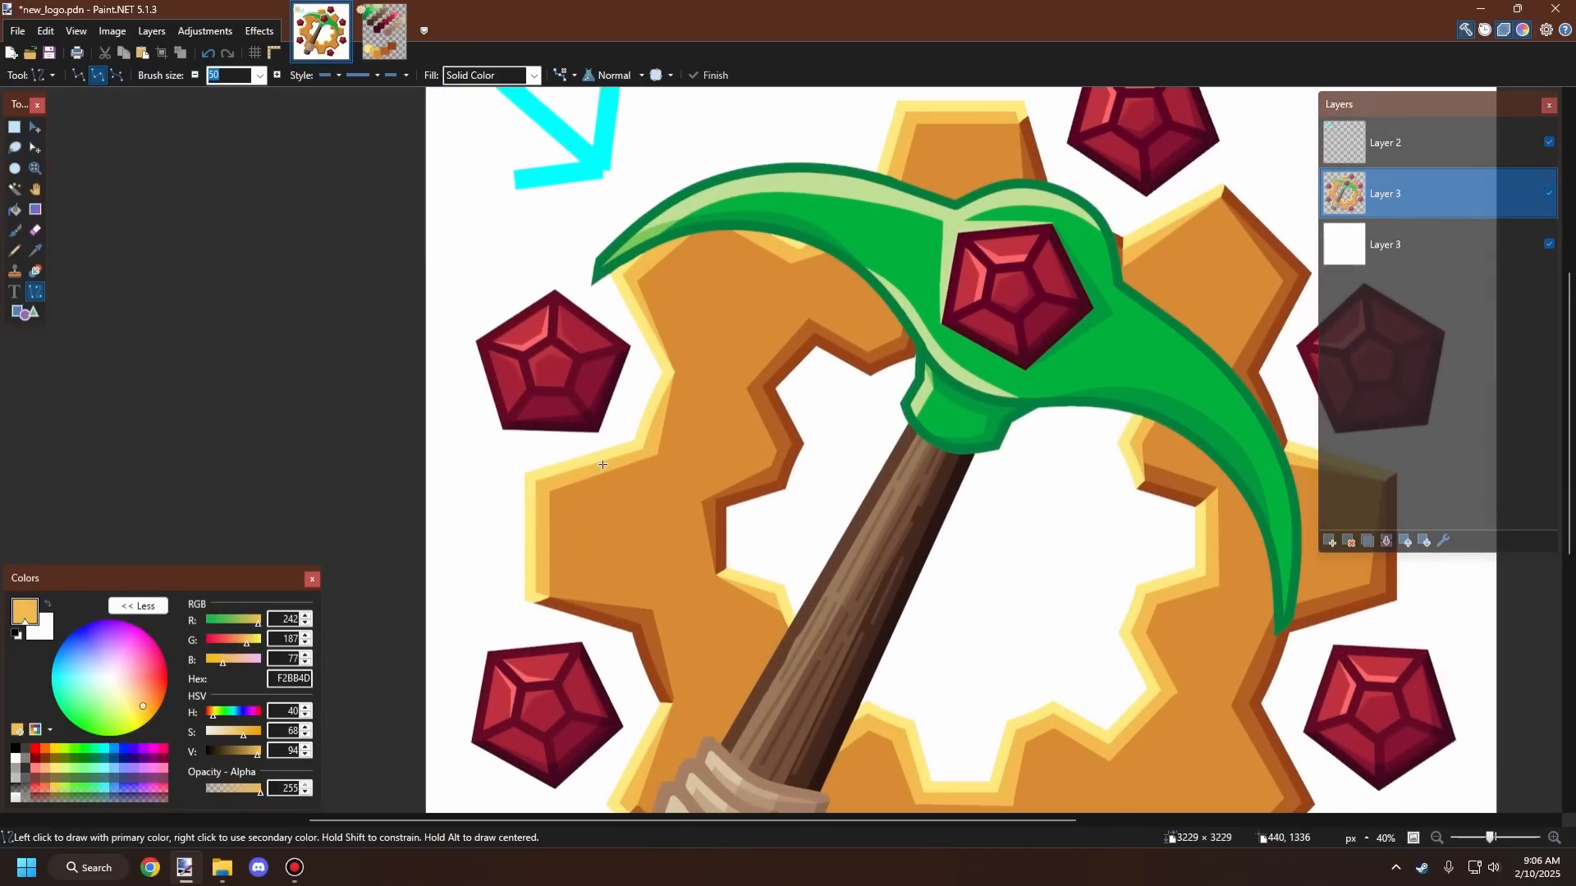
scroll(602, 464, up, 1)
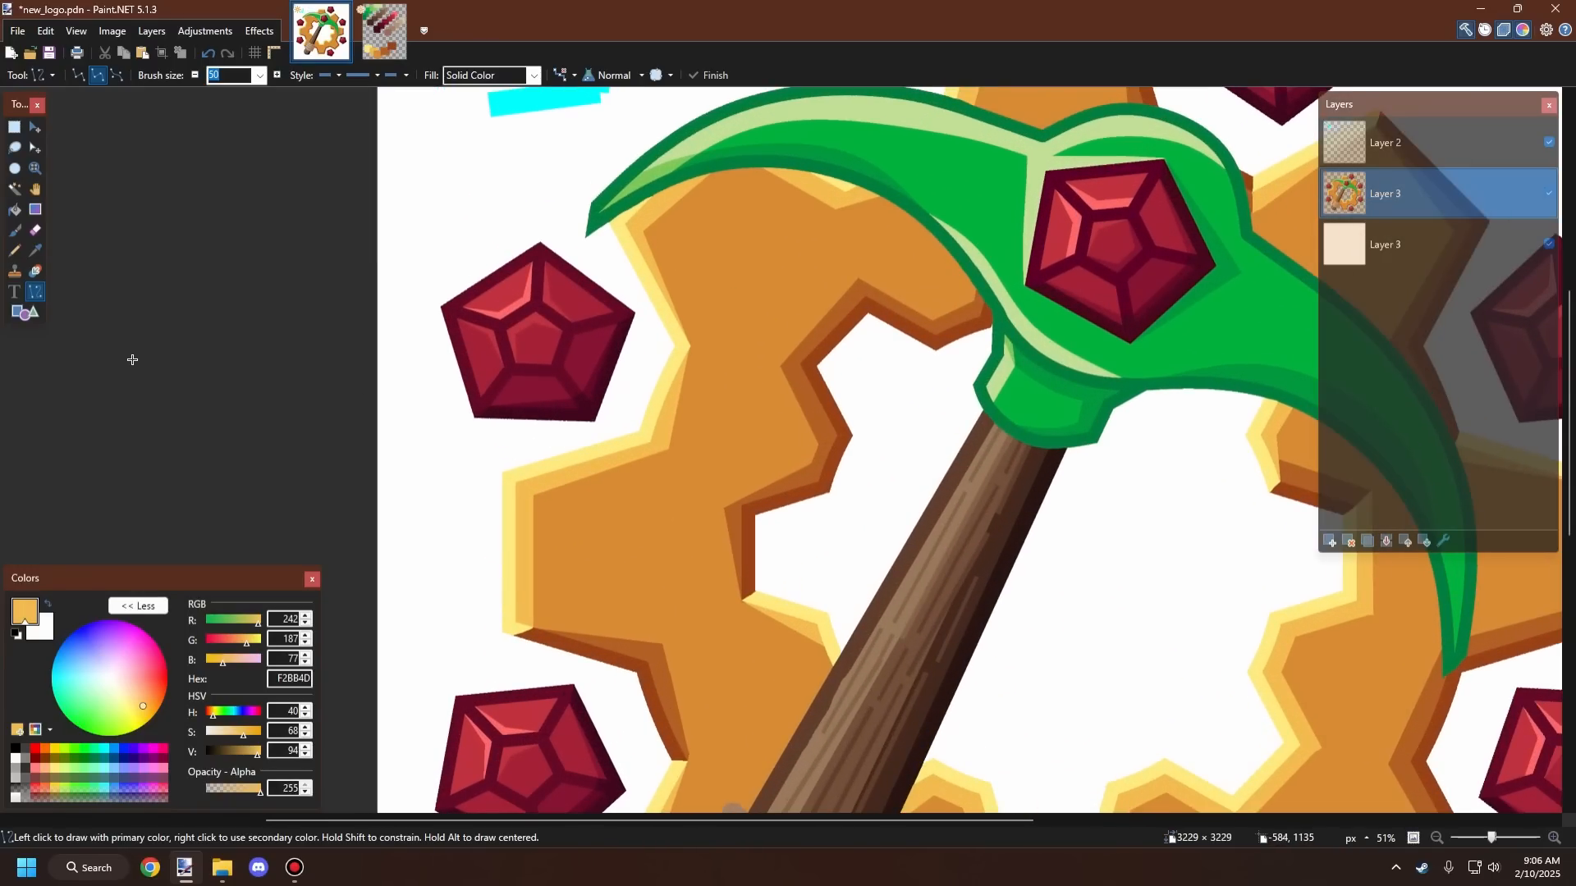
Step: Sample the gear's darker orange edge color with the Color Picker and lower its hue to 27
click(34, 251)
scroll(682, 492, up, 2)
click(681, 503)
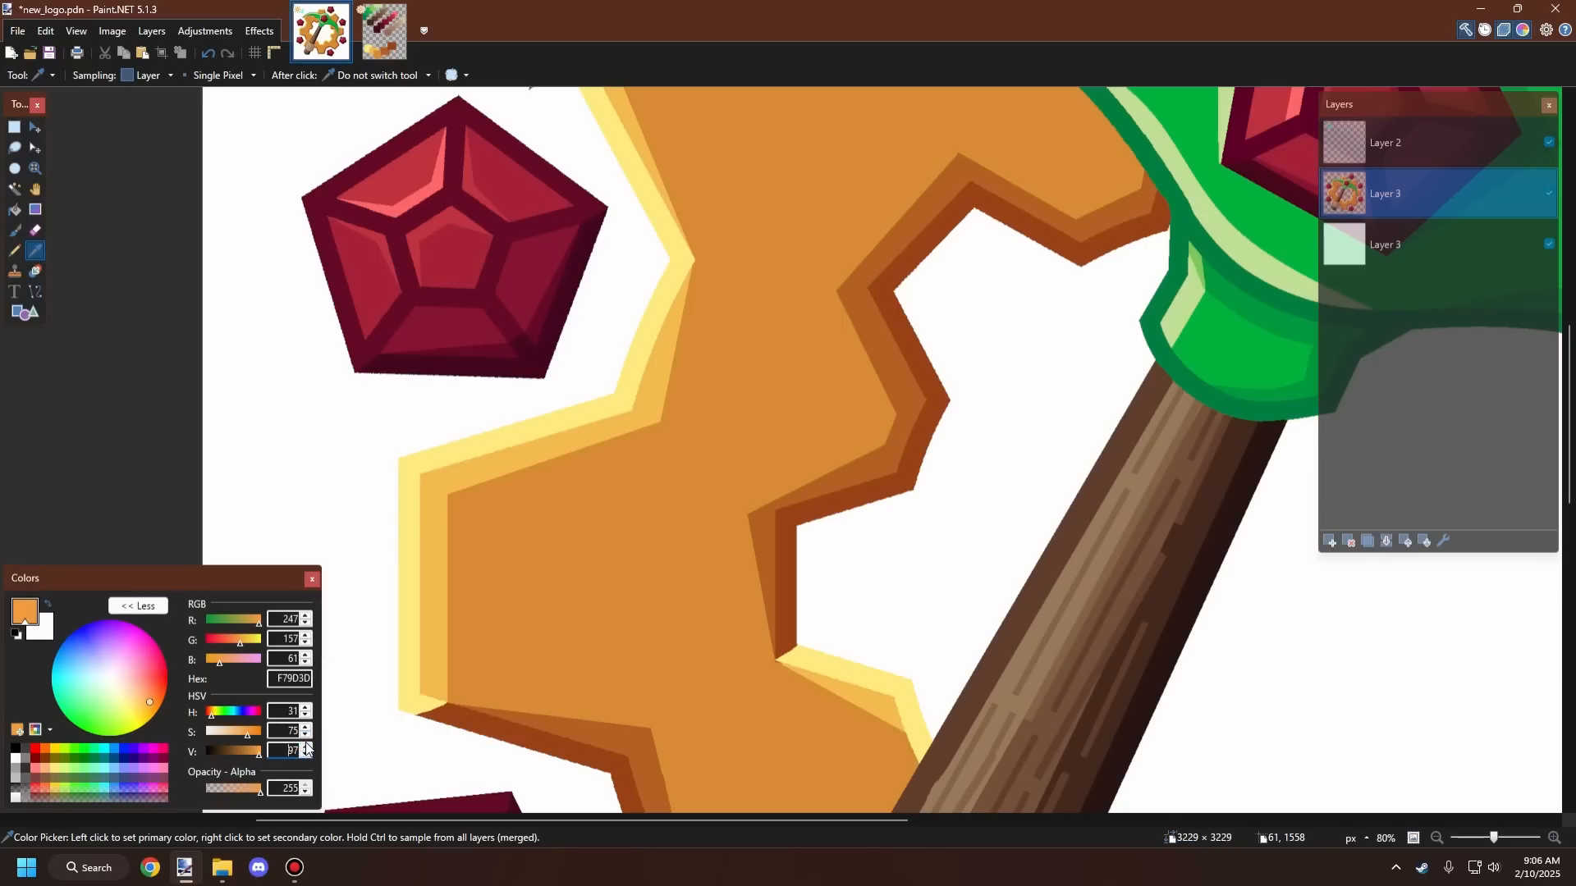
click(584, 563)
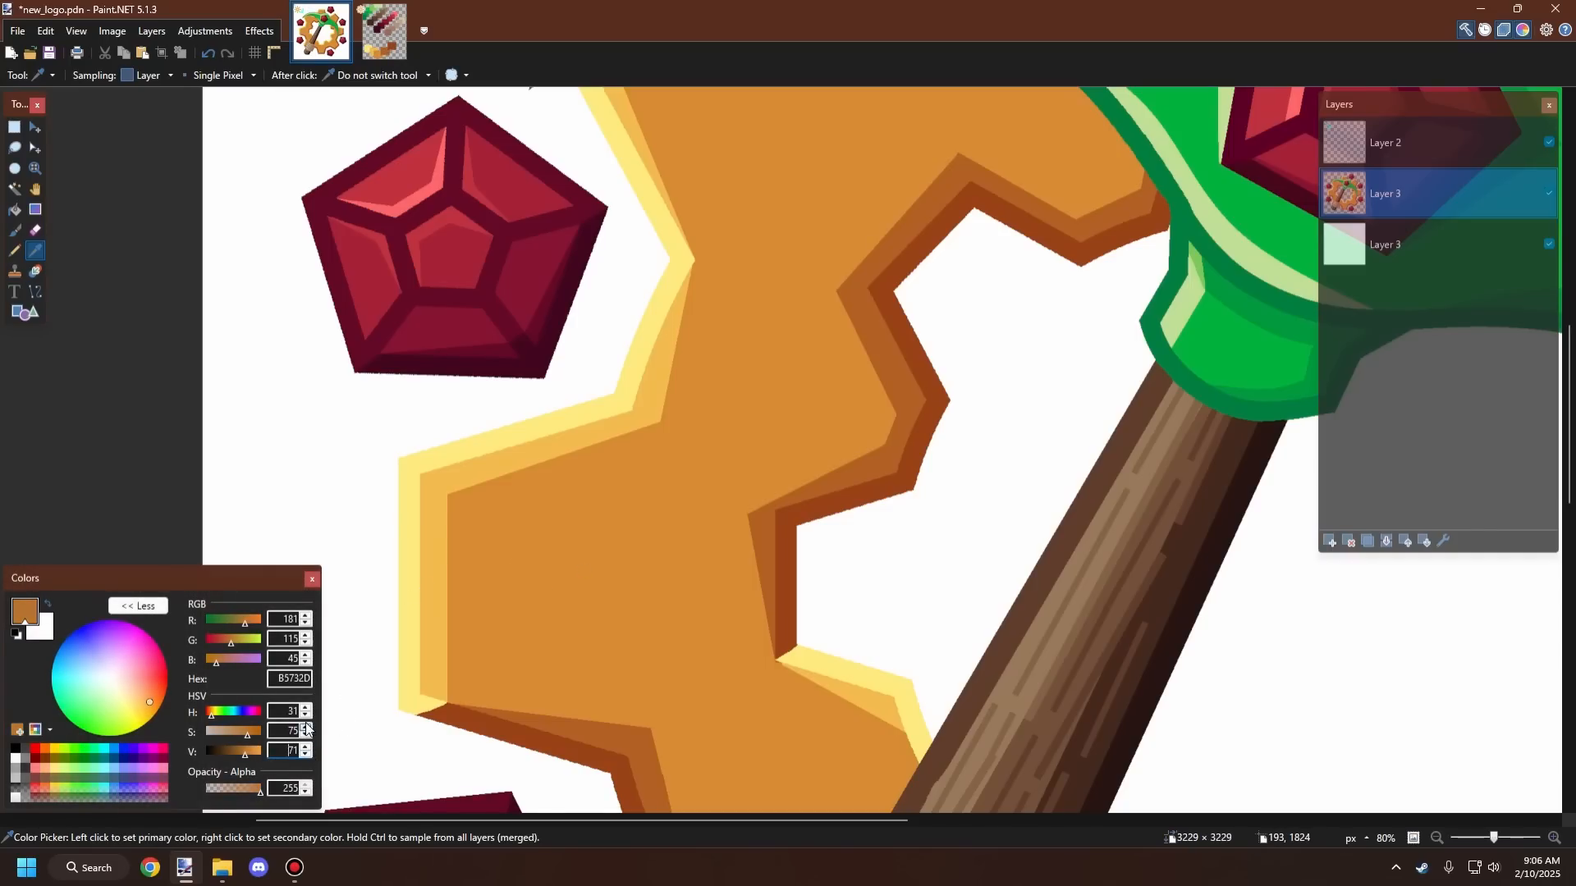
click(305, 719)
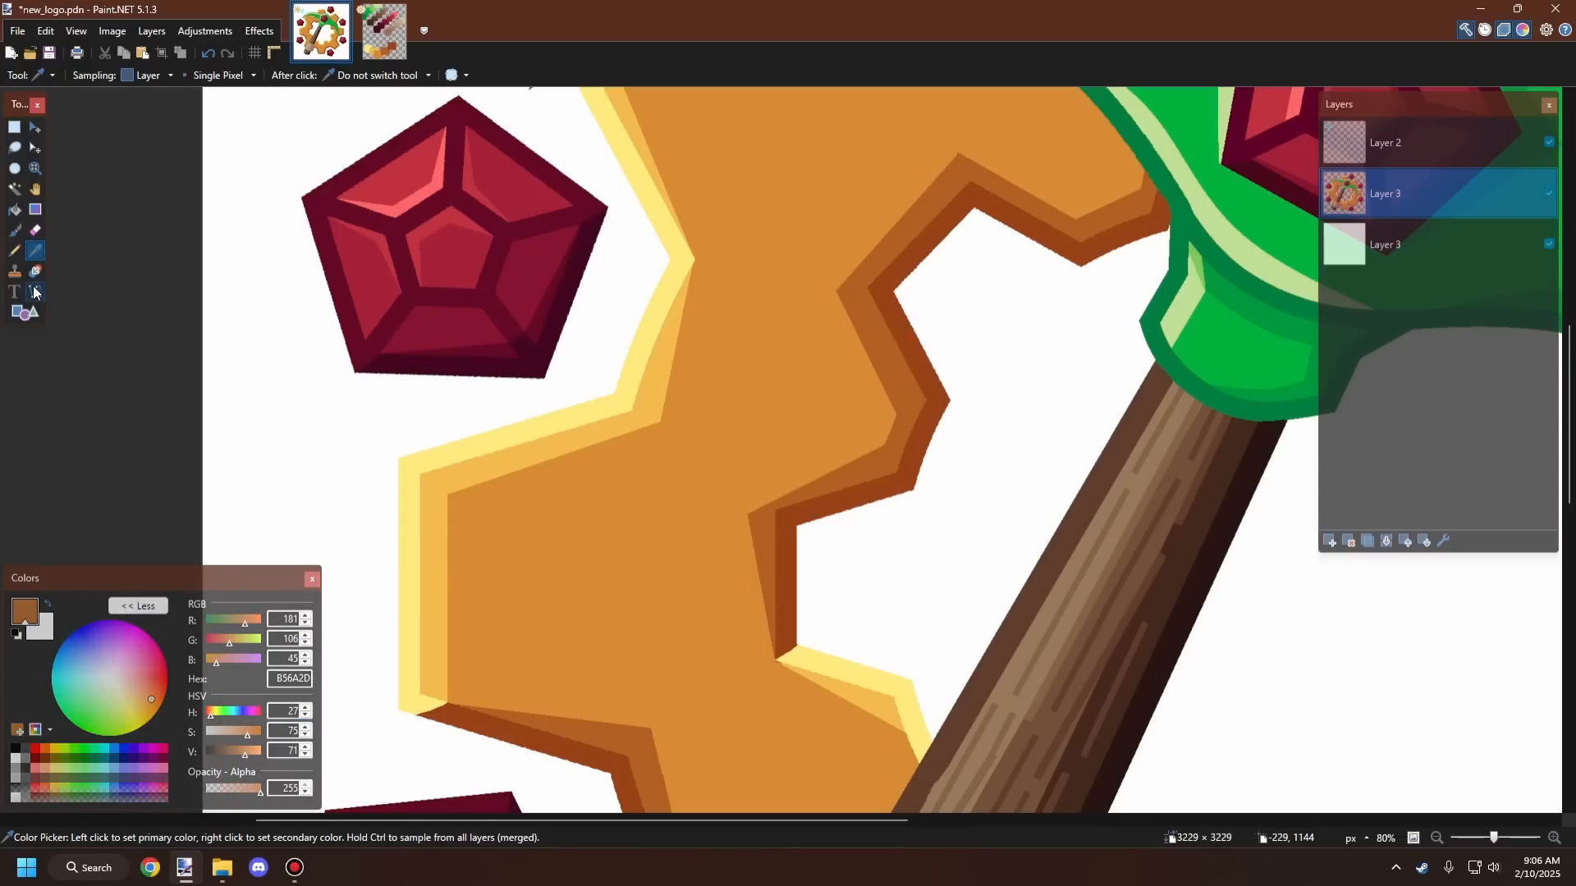
key(o)
drag(530, 560, 710, 558)
key(ctrl+z)
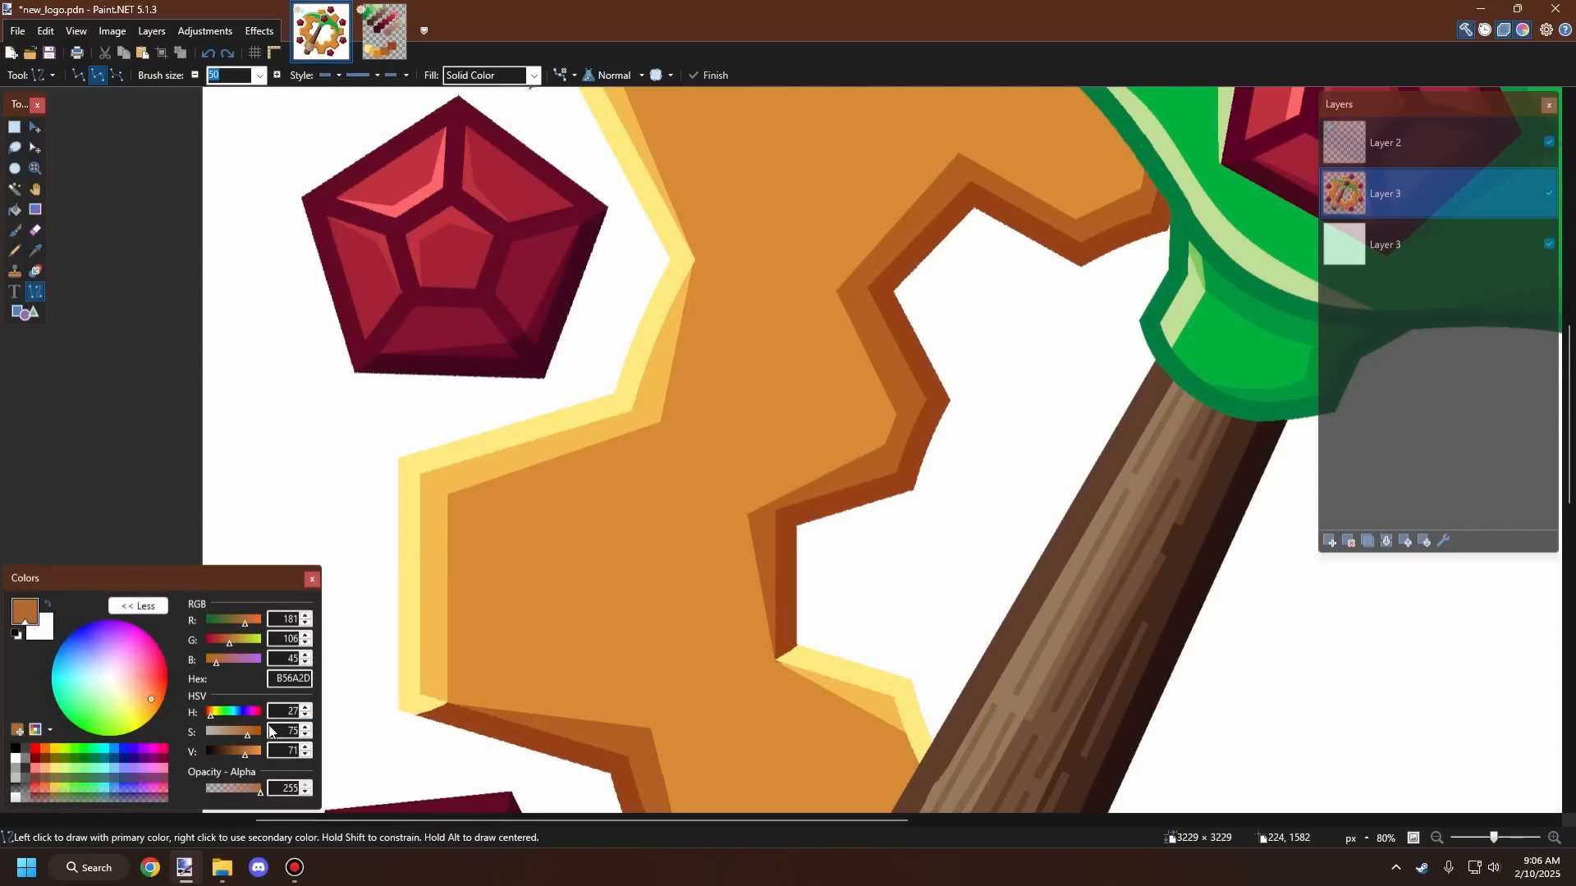
Step: Try drawing horizontal shading lines across the left tooth with a brighter brown, undoing each attempt
click(307, 746)
click(307, 746)
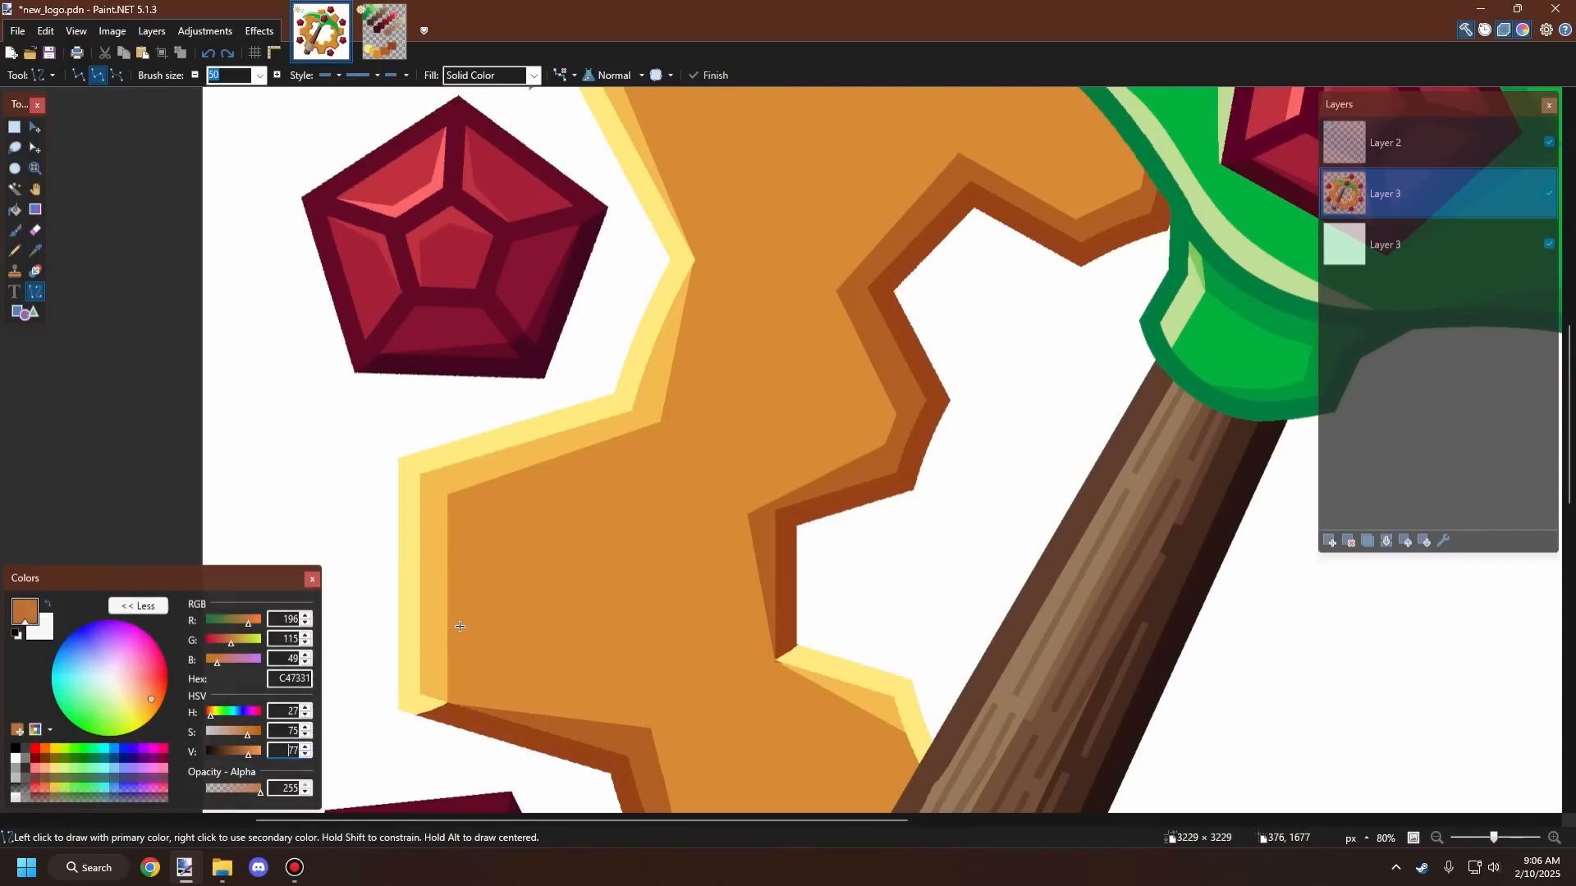
mouse_move(421, 638)
mouse_down()
mouse_move(685, 620)
mouse_move(688, 575)
mouse_up()
key(ctrl+z)
scroll(688, 574, up, 1)
drag(403, 502, 706, 494)
key(ctrl+z)
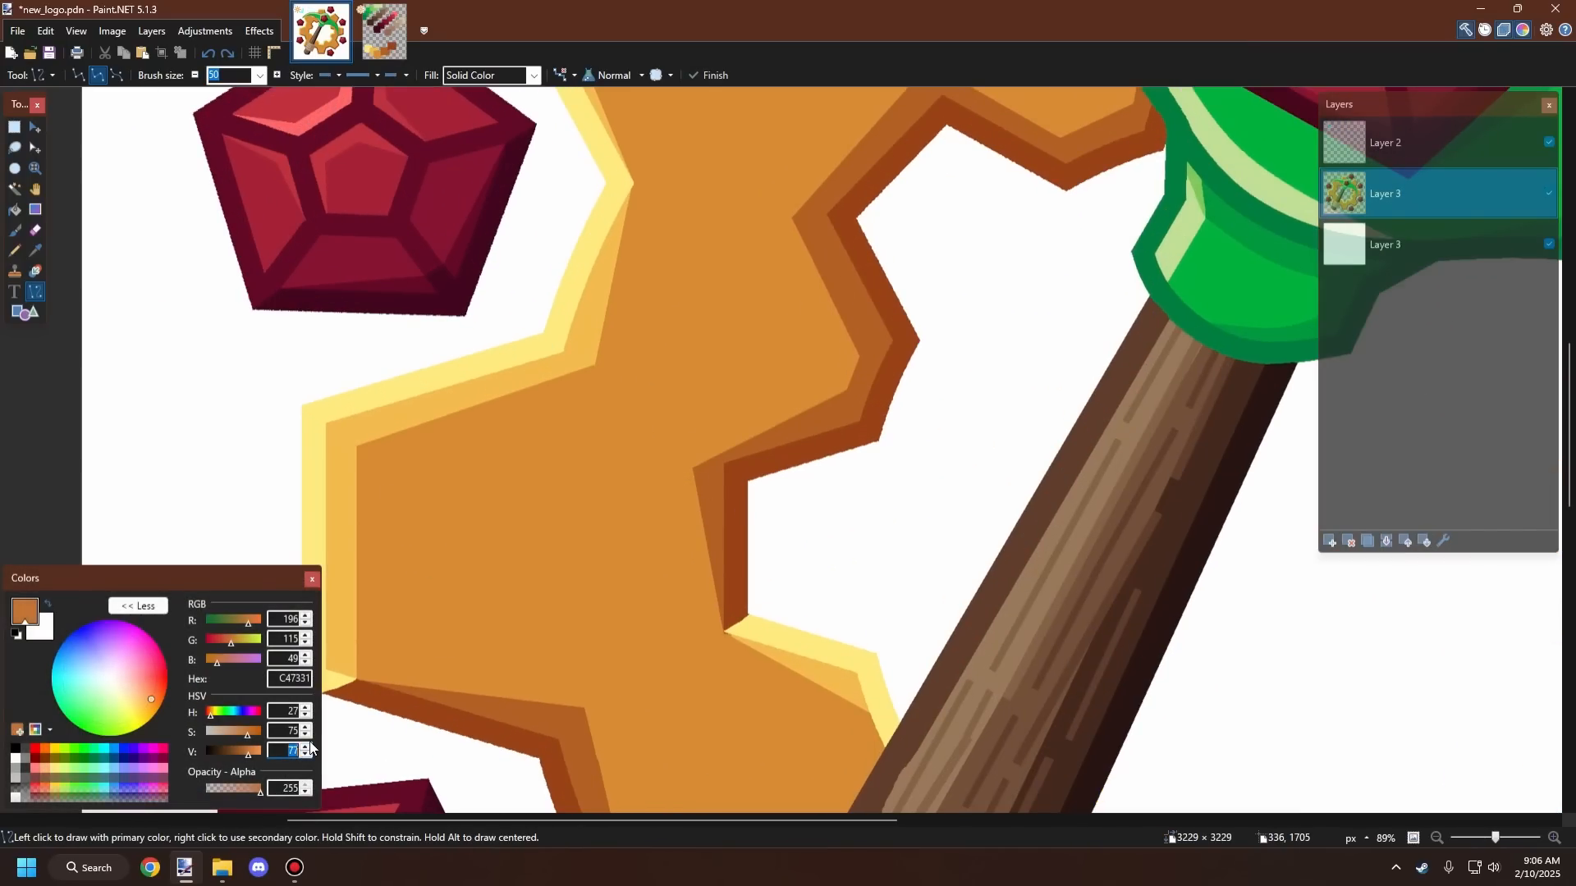
drag(419, 574, 724, 557)
key(ctrl+z)
scroll(688, 530, down, 6)
scroll(610, 527, up, 7)
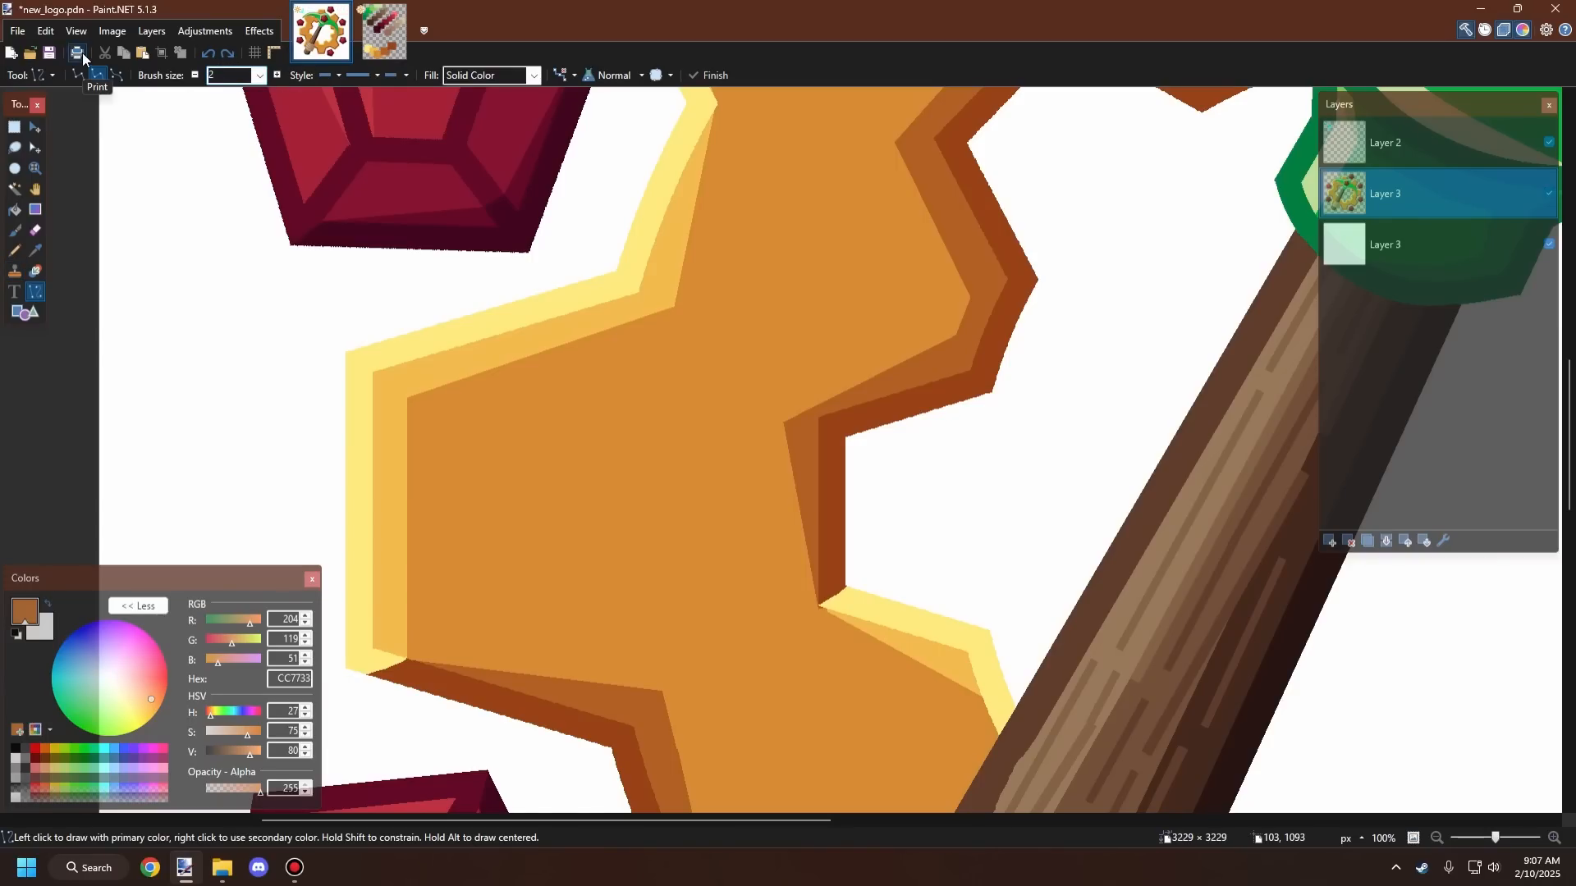
Step: Try more horizontal shading lines across the left tooth's face, undoing them
drag(413, 490, 676, 491)
key(ctrl+z)
scroll(697, 492, down, 6)
scroll(809, 513, up, 7)
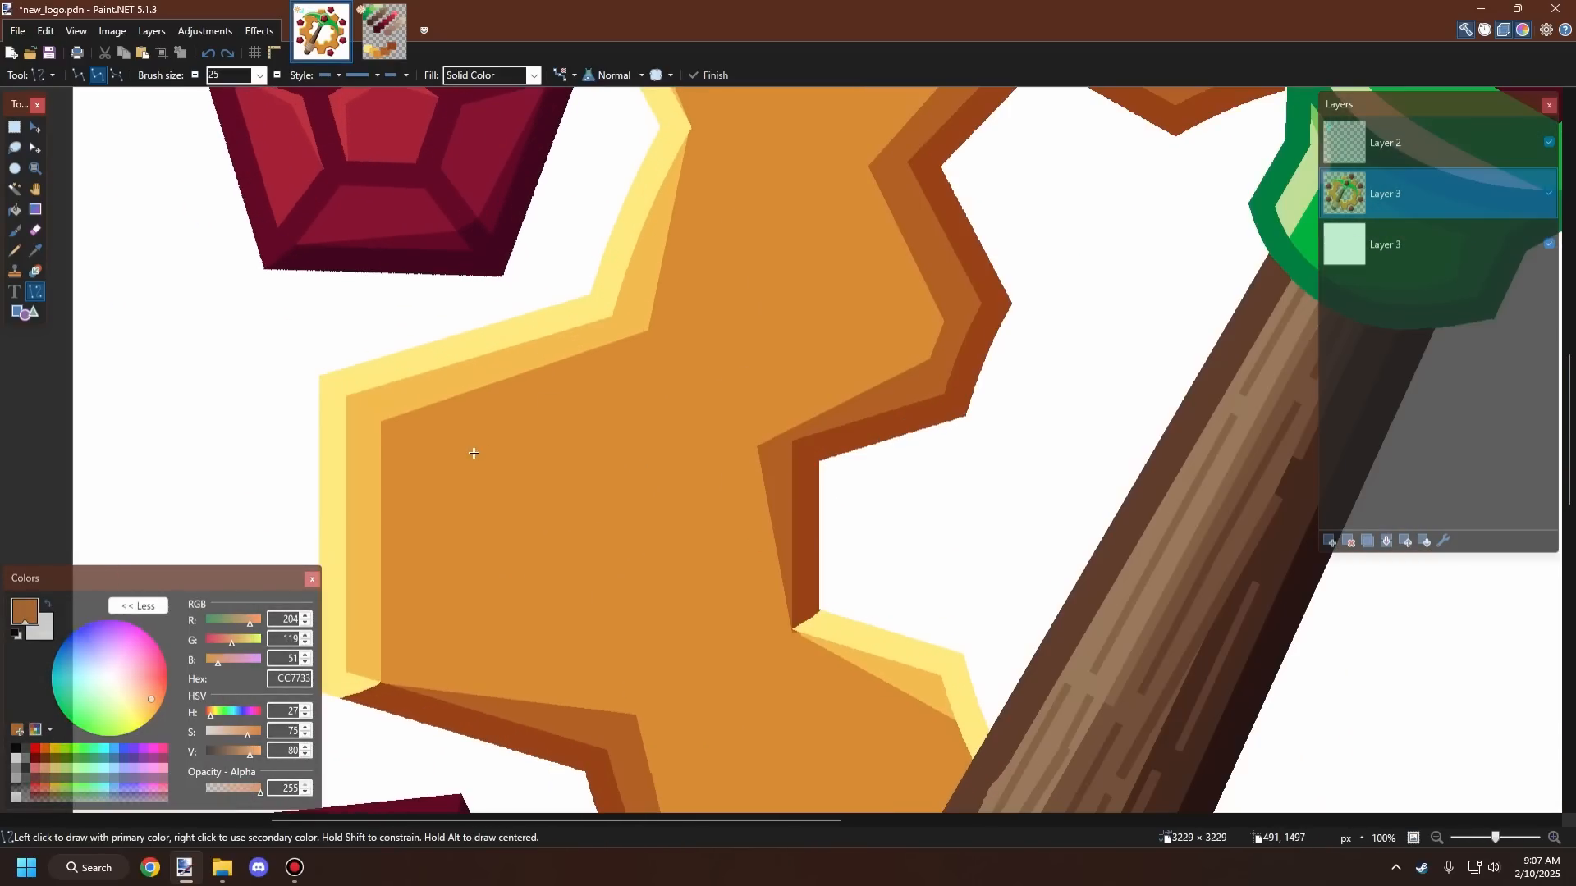
drag(417, 447, 726, 441)
drag(427, 519, 731, 520)
key(ctrl+z)
scroll(616, 455, down, 8)
scroll(615, 454, down, 1)
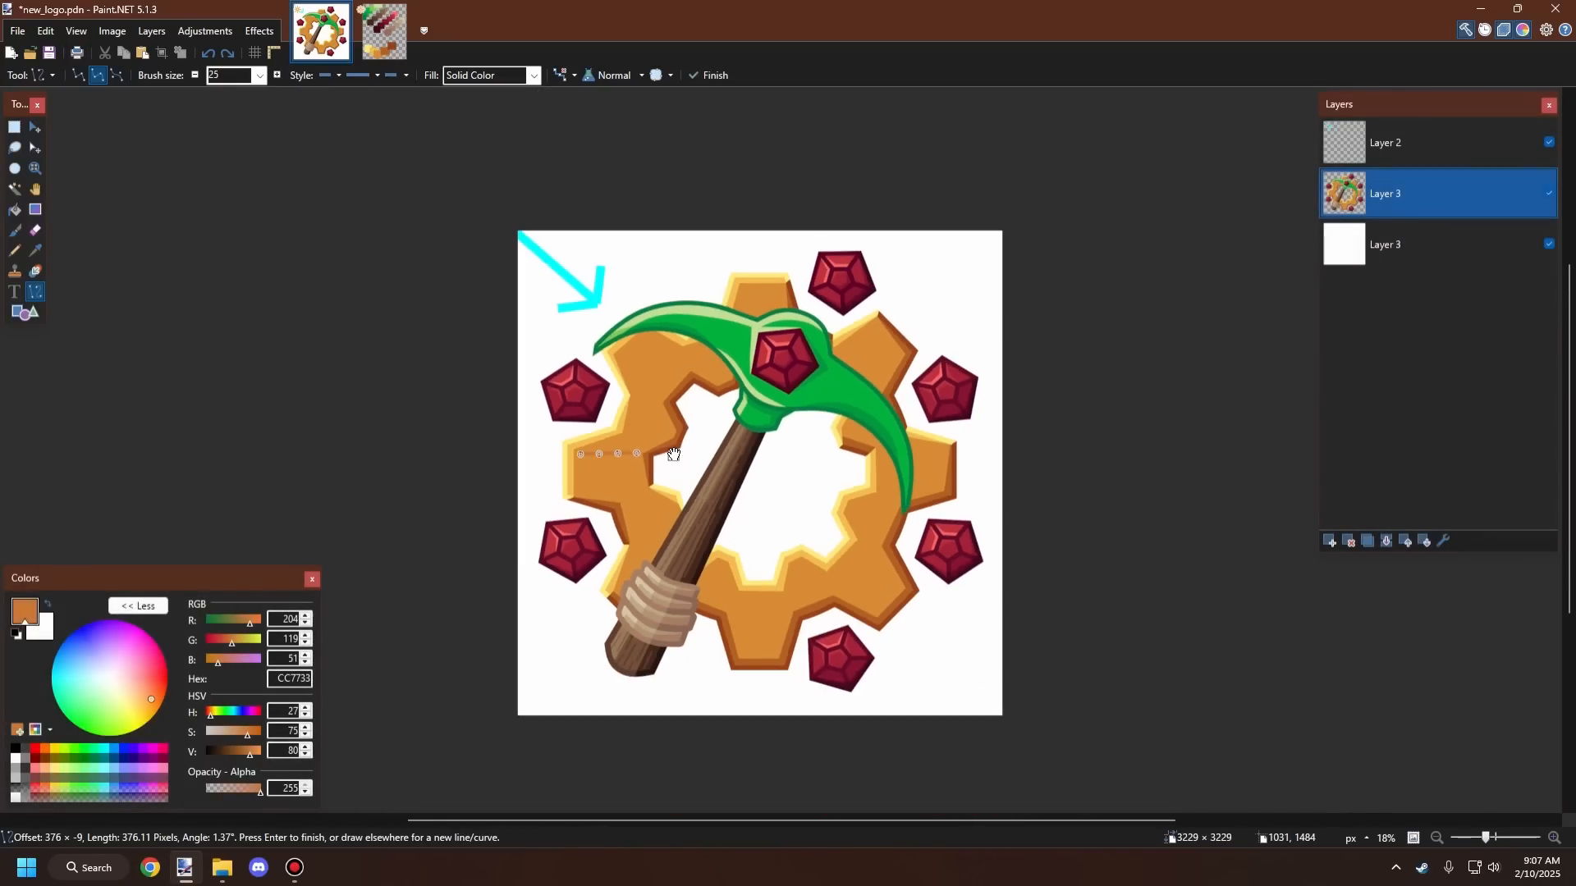
Step: Draw three horizontal shading lines across the left tooth and zoom out to compare them
scroll(615, 454, up, 6)
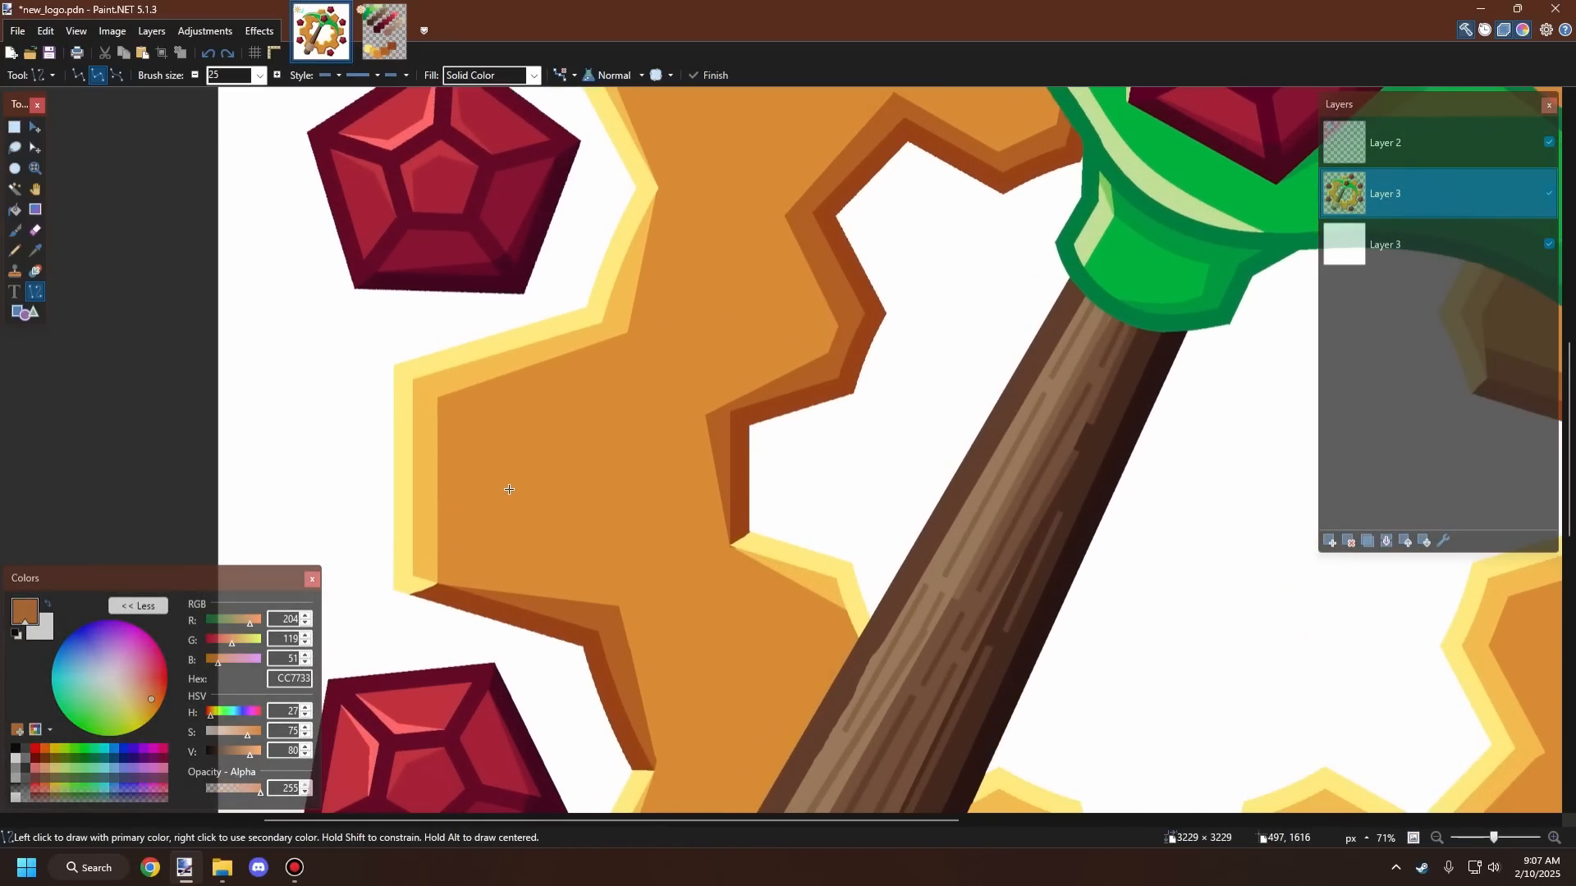
drag(474, 559, 704, 561)
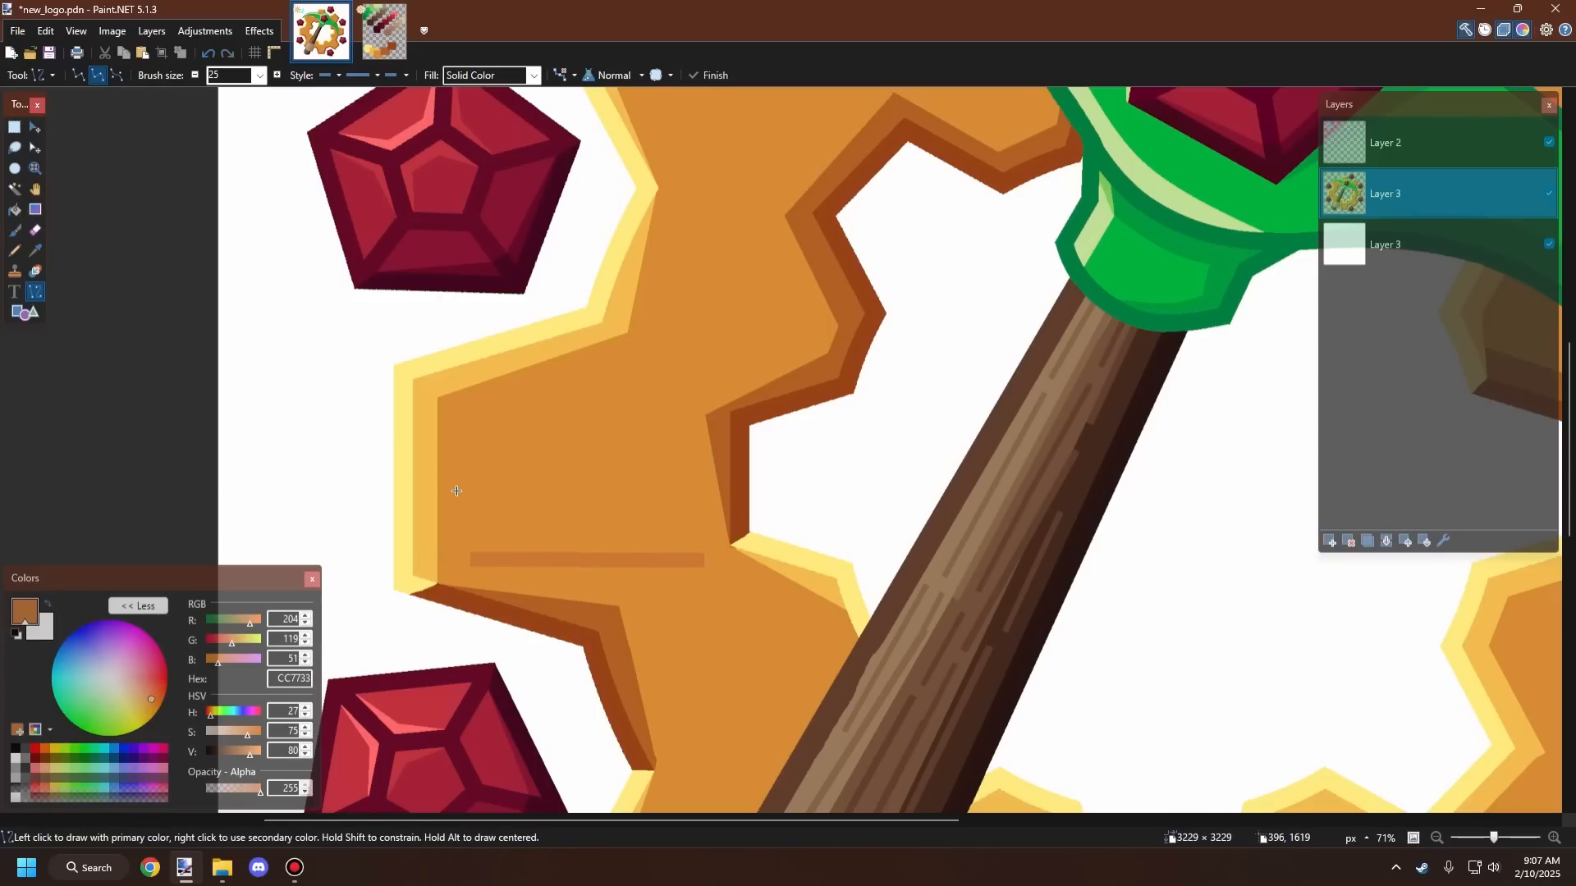
drag(466, 491, 700, 491)
drag(473, 421, 682, 422)
scroll(636, 424, down, 10)
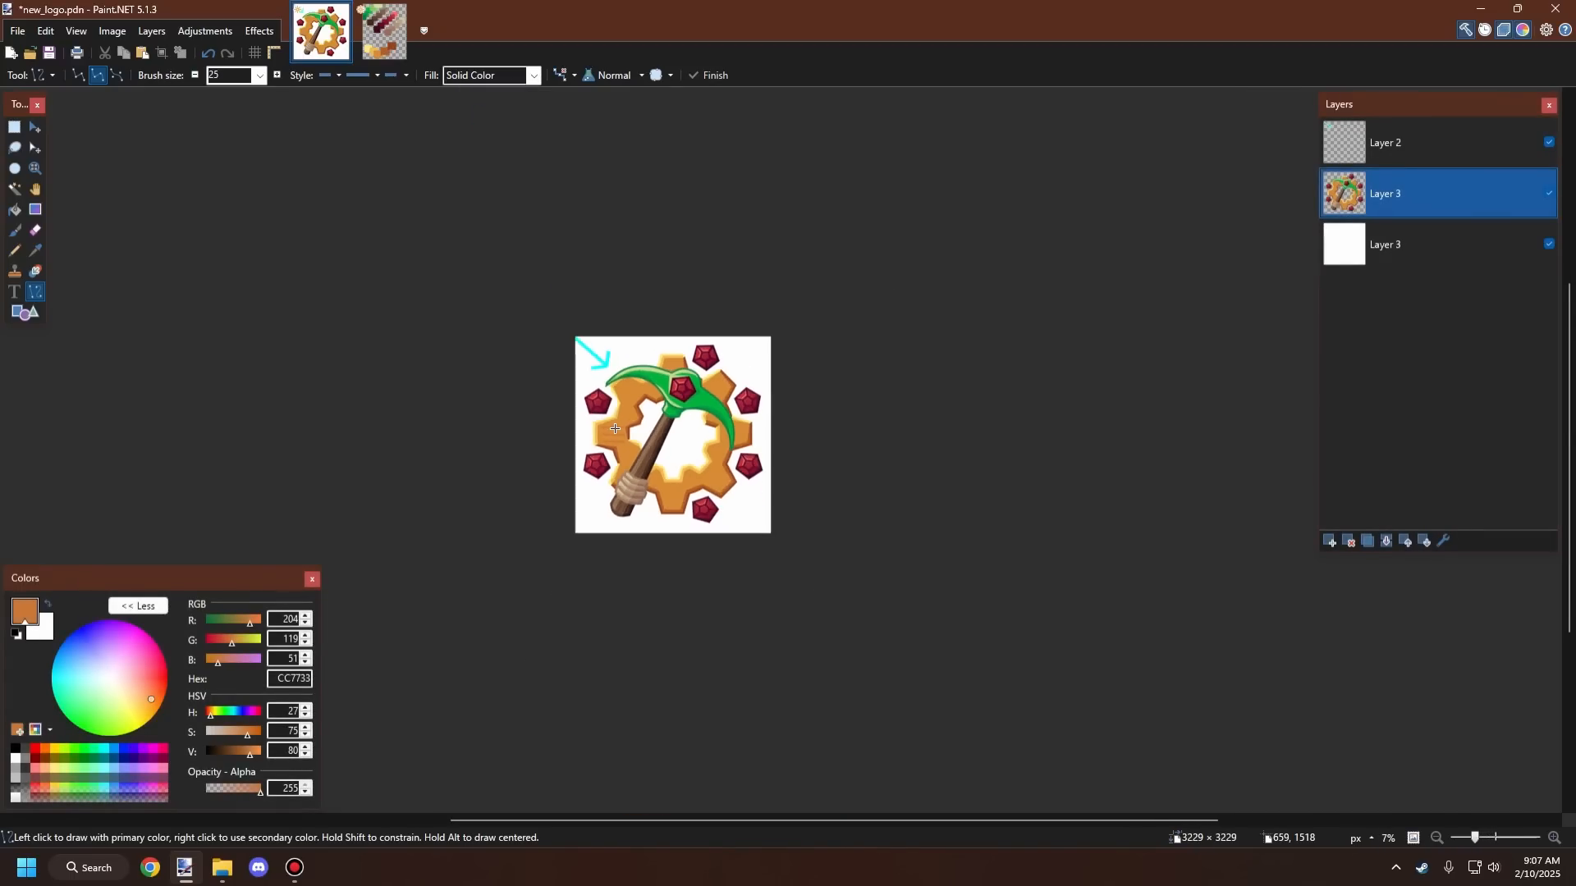
scroll(615, 428, up, 3)
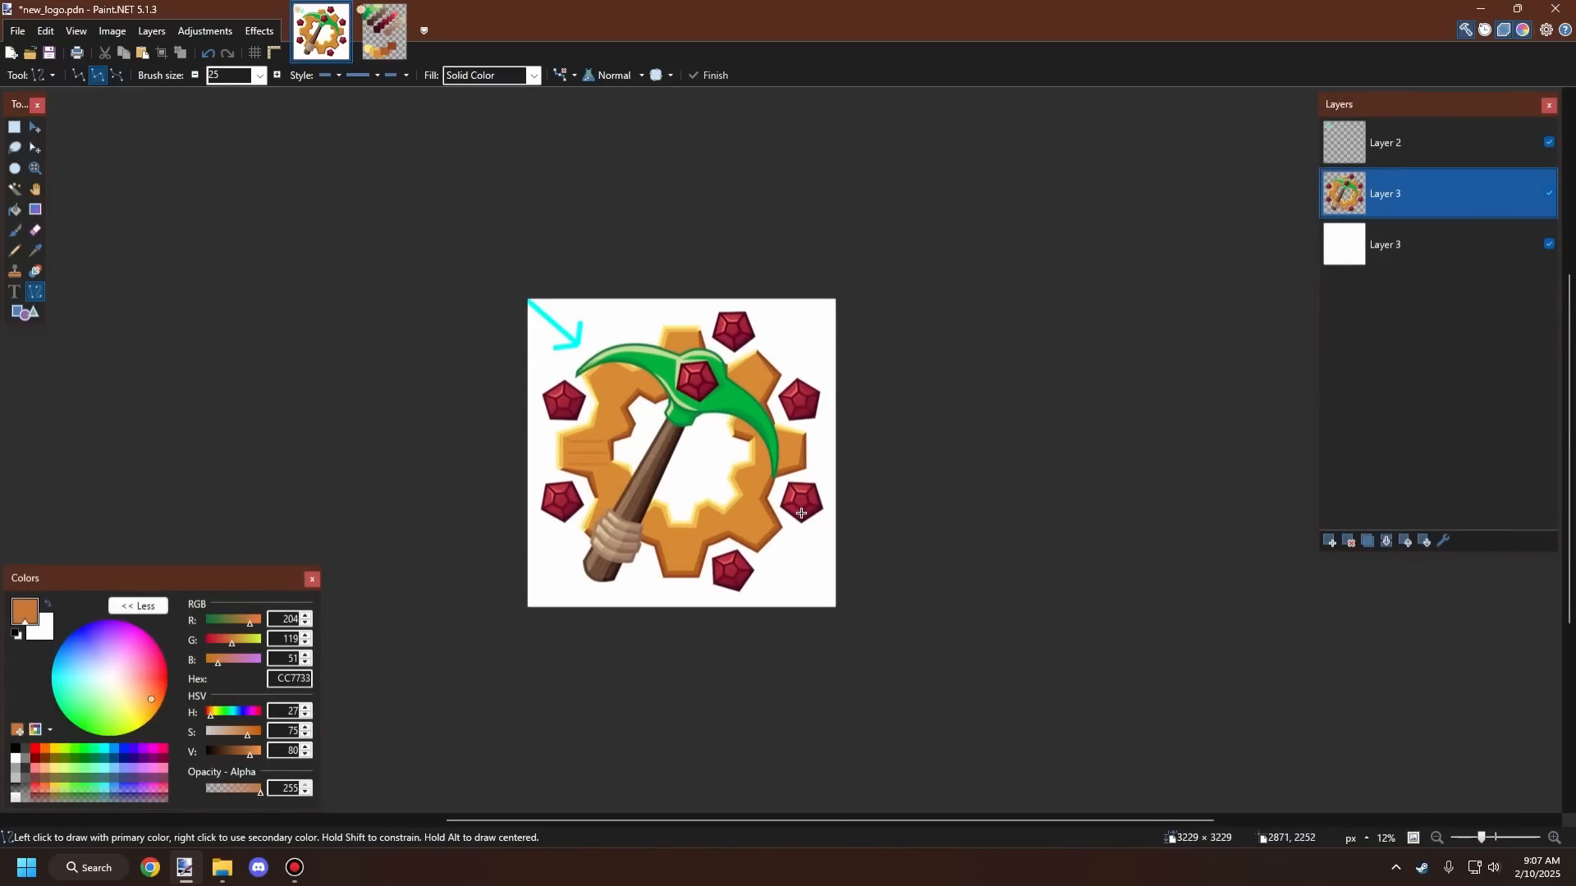
scroll(608, 452, up, 6)
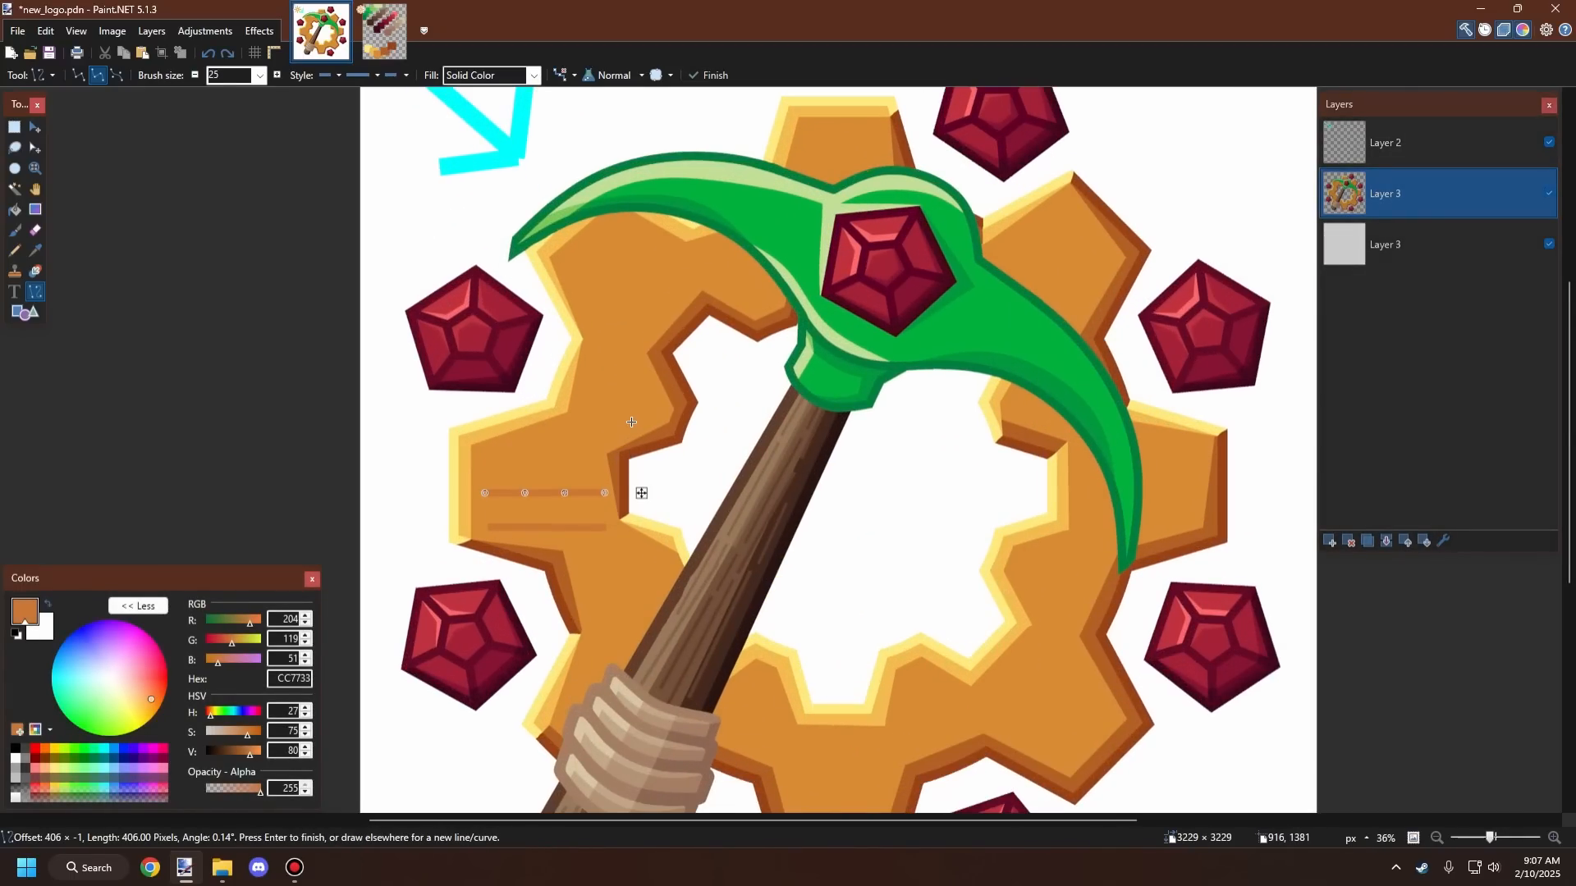
scroll(603, 447, up, 3)
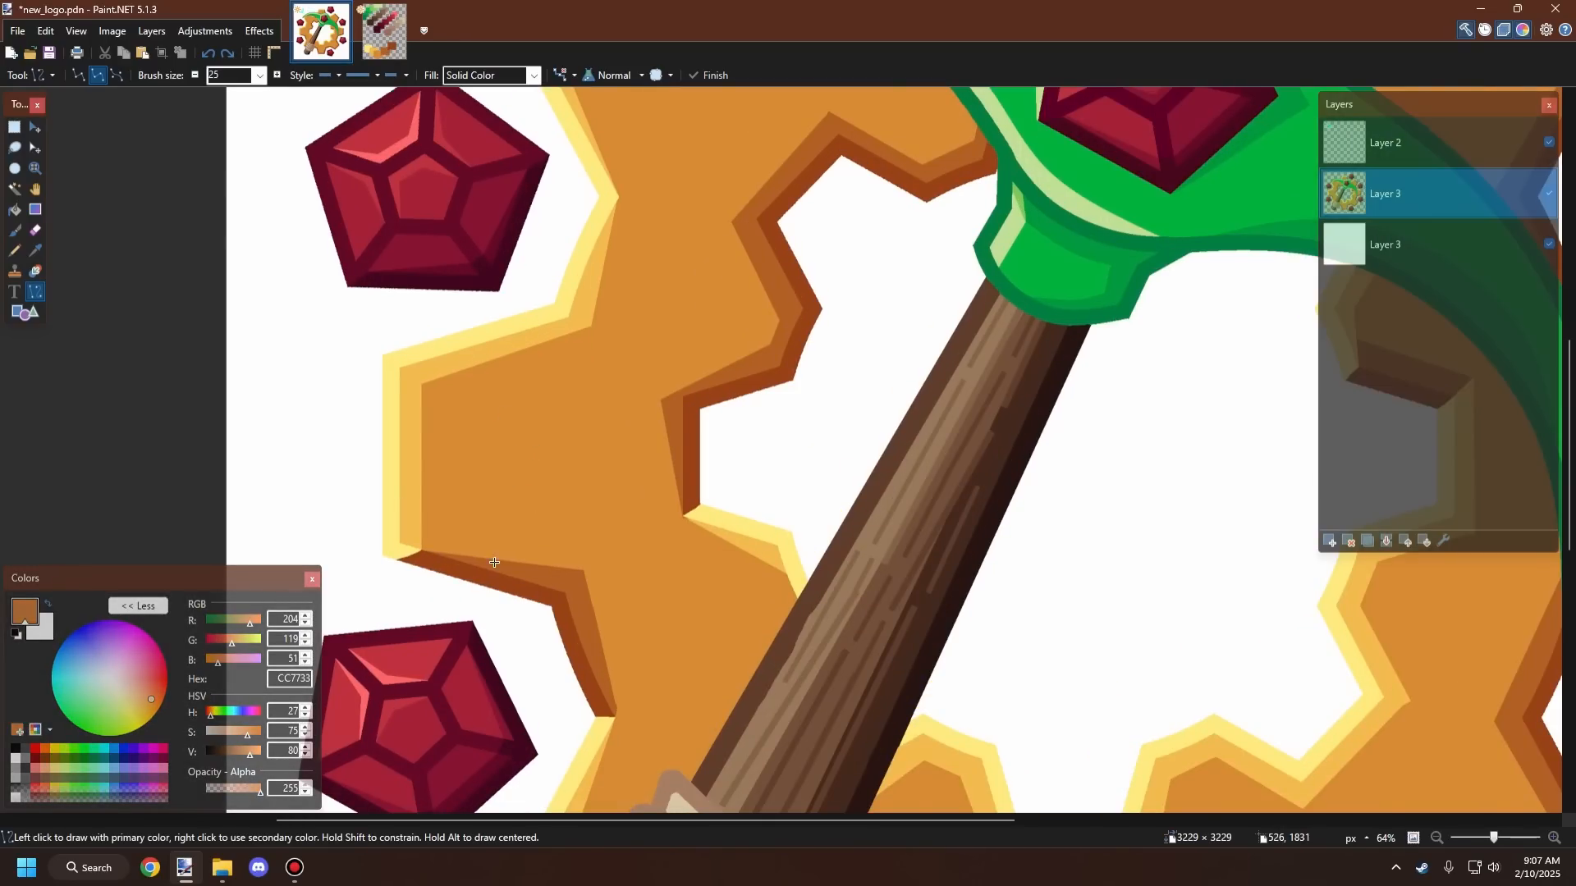
scroll(356, 480, up, 2)
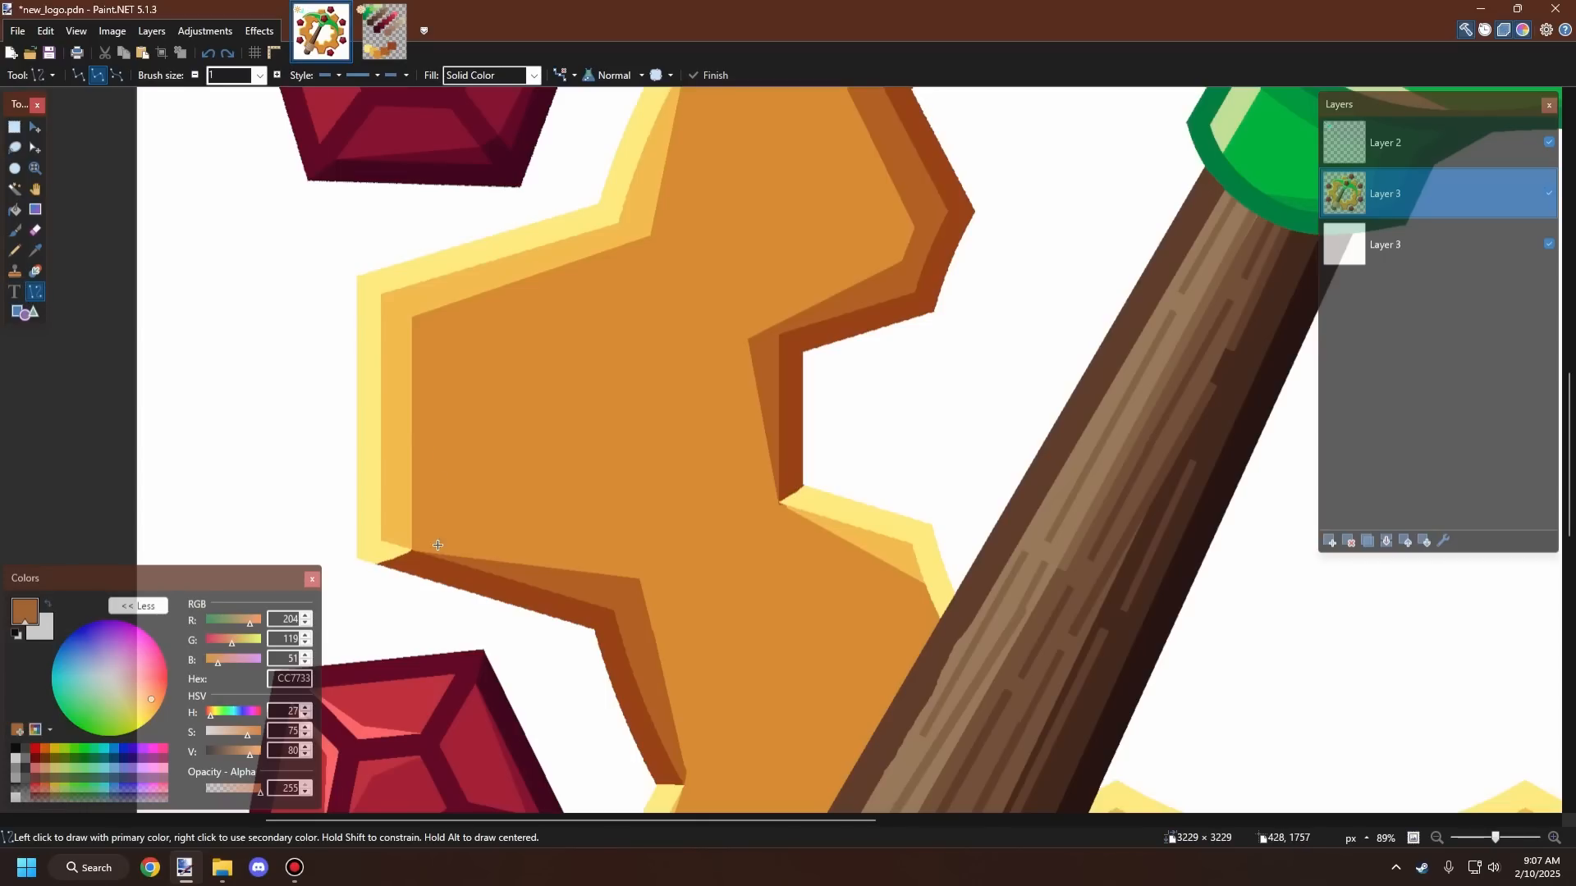
Step: Try a slanted shading line from the left tooth's lower corner, undoing it
drag(411, 548, 556, 504)
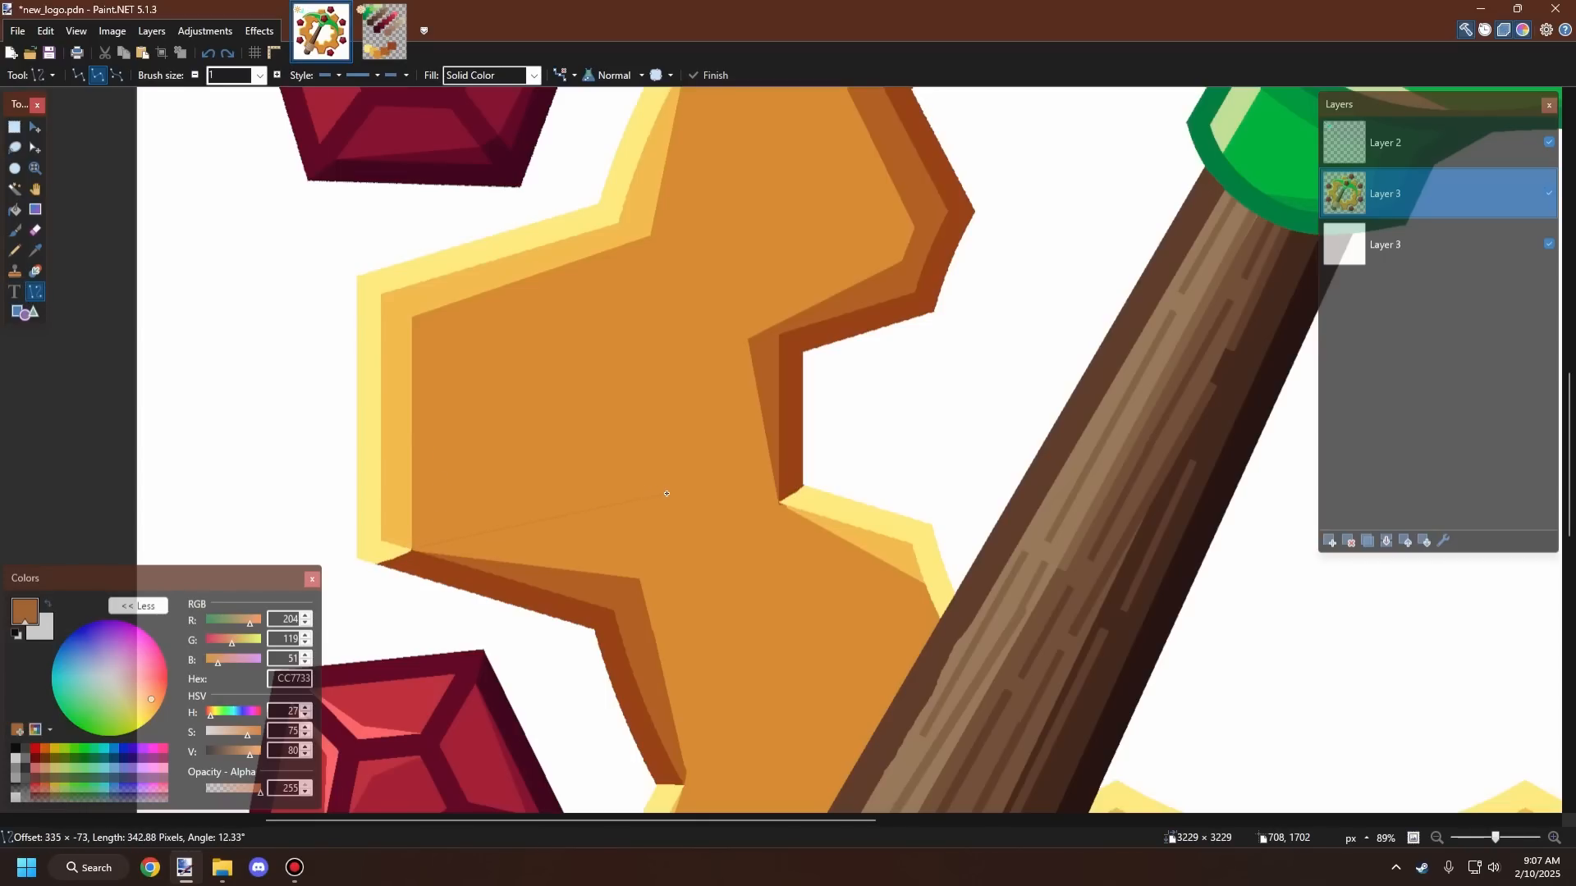
drag(664, 493, 667, 493)
key(ctrl+z)
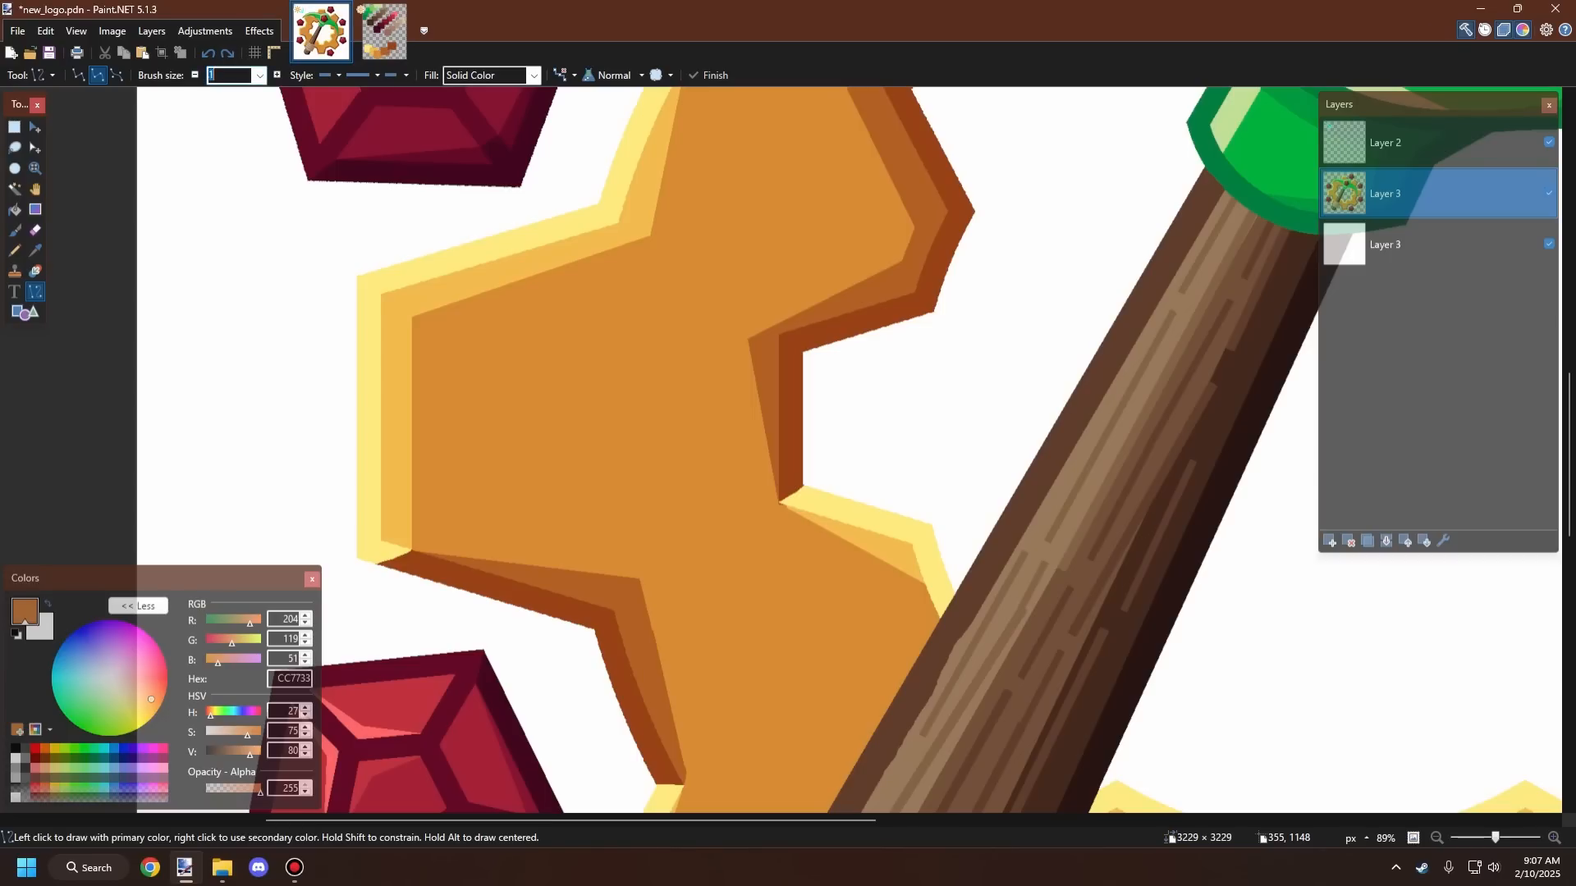
drag(412, 551, 583, 509)
key(ctrl+z)
Step: Select the gear's main orange face with the Magic Wand and return to the Line tool
click(14, 189)
click(599, 464)
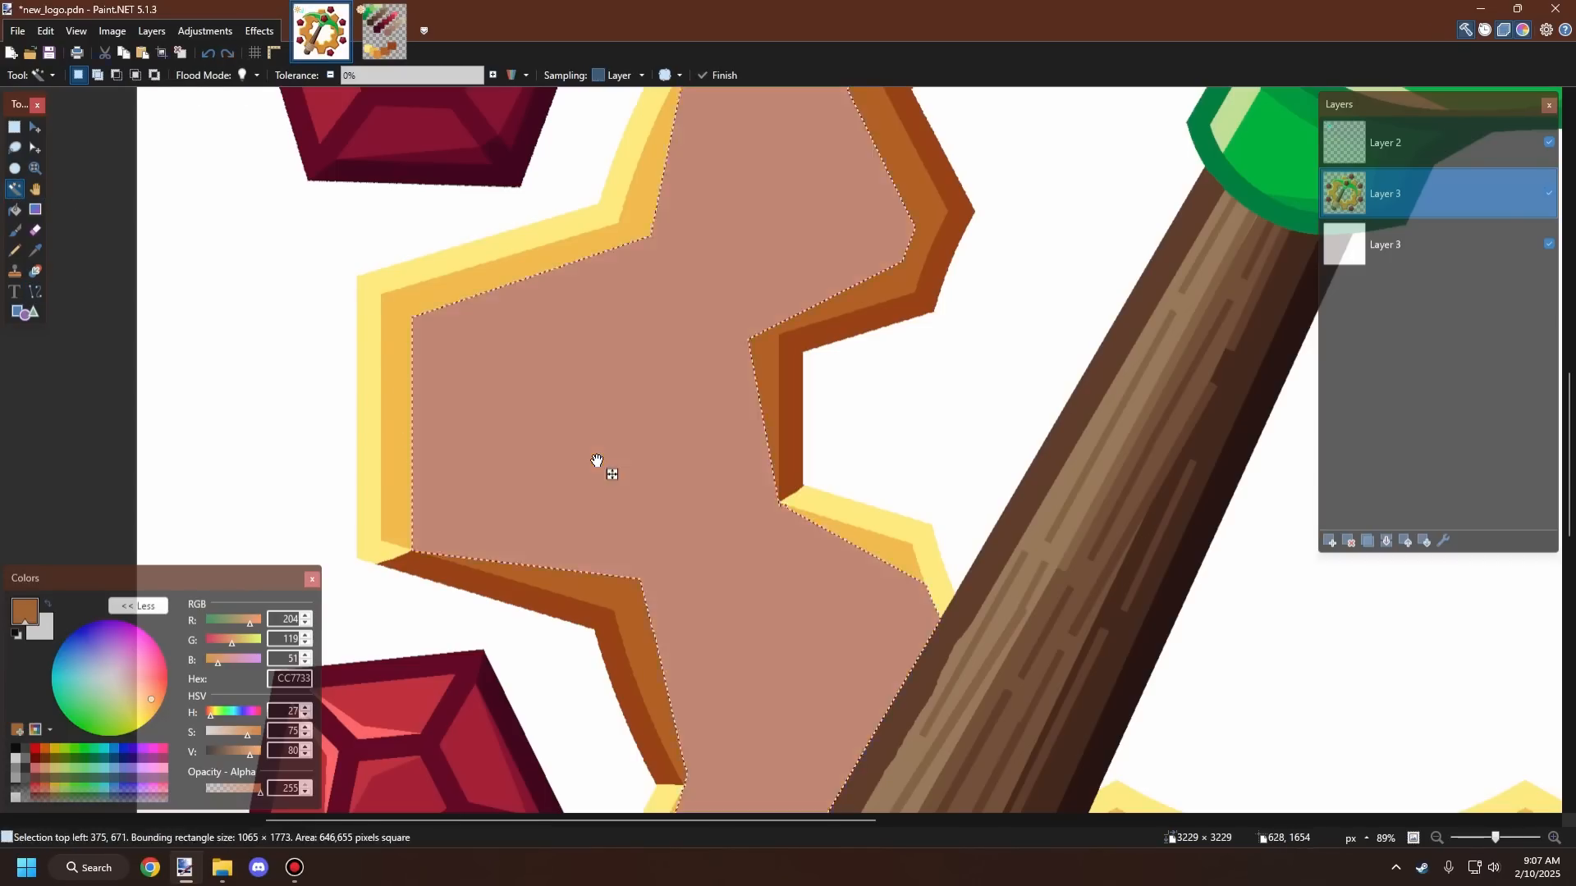
key(o)
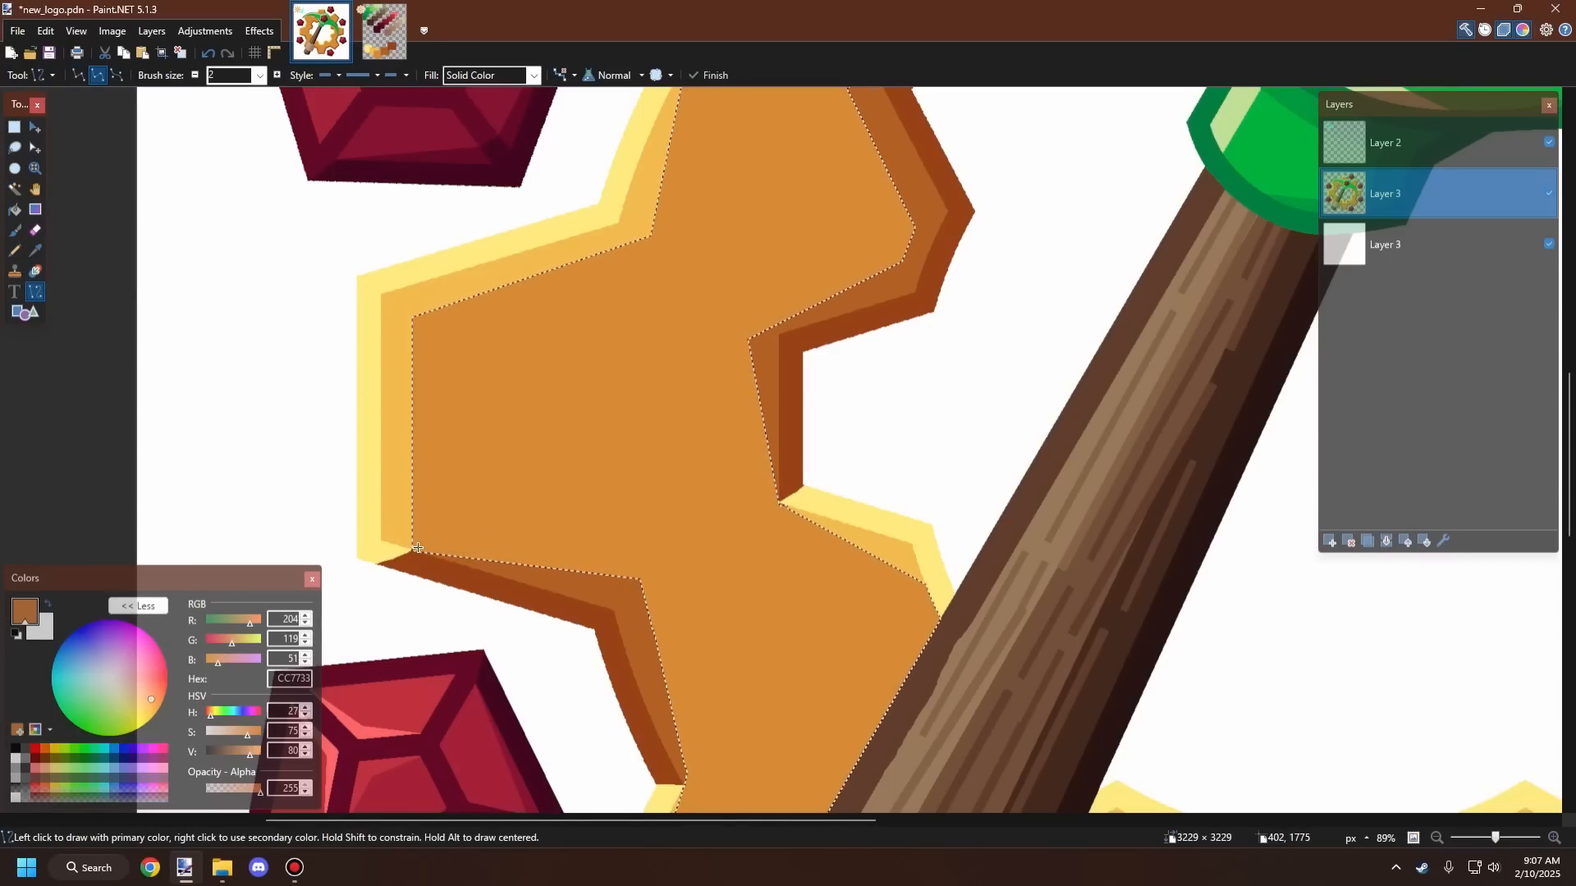
Step: Draw a slanted shading line from the left tooth's lower corner down toward the handle inside the selection
drag(412, 548, 753, 693)
key(ctrl+z)
scroll(673, 522, up, 6)
drag(573, 468, 755, 622)
scroll(706, 669, down, 8)
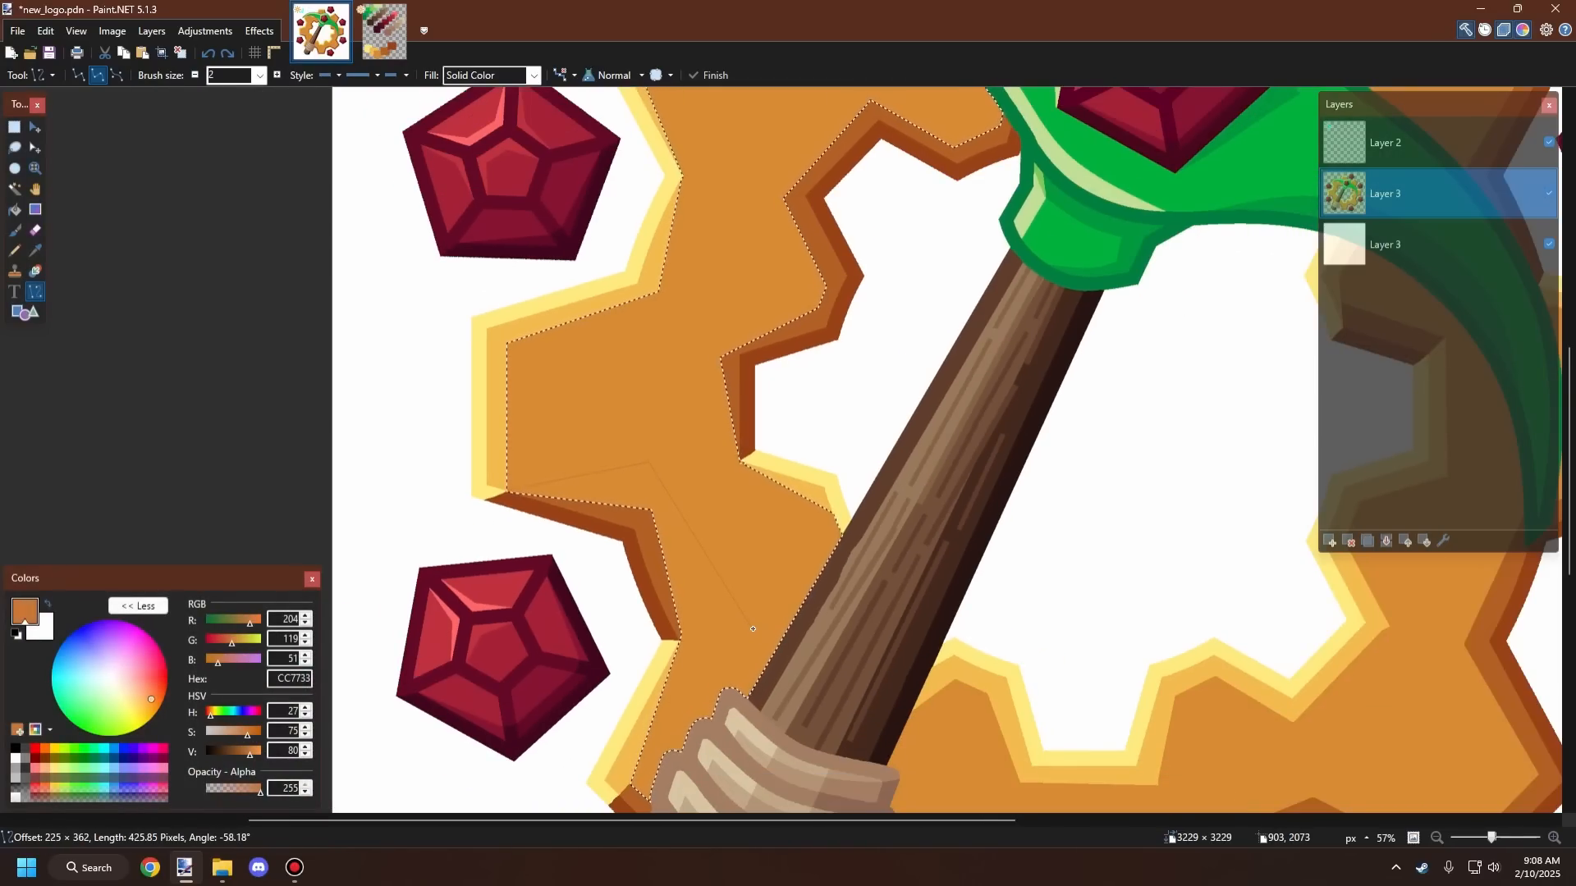
Step: Draw a shading line from the left tooth's lower inner corner toward the handle
scroll(729, 763, up, 1)
scroll(729, 722, up, 5)
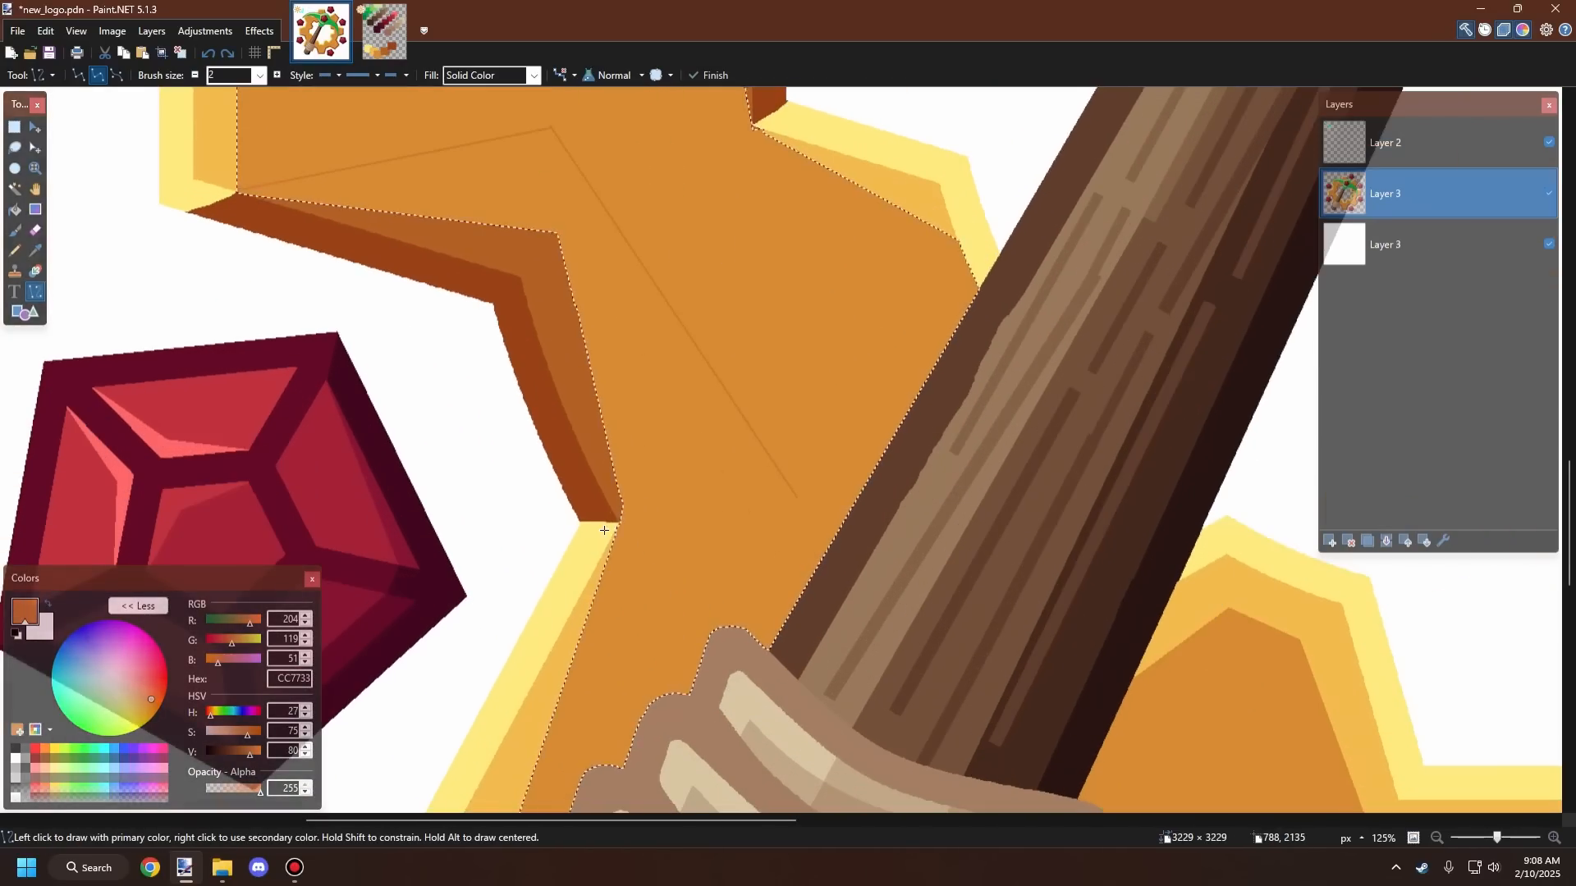
drag(621, 522, 810, 493)
scroll(819, 462, down, 4)
scroll(819, 462, down, 3)
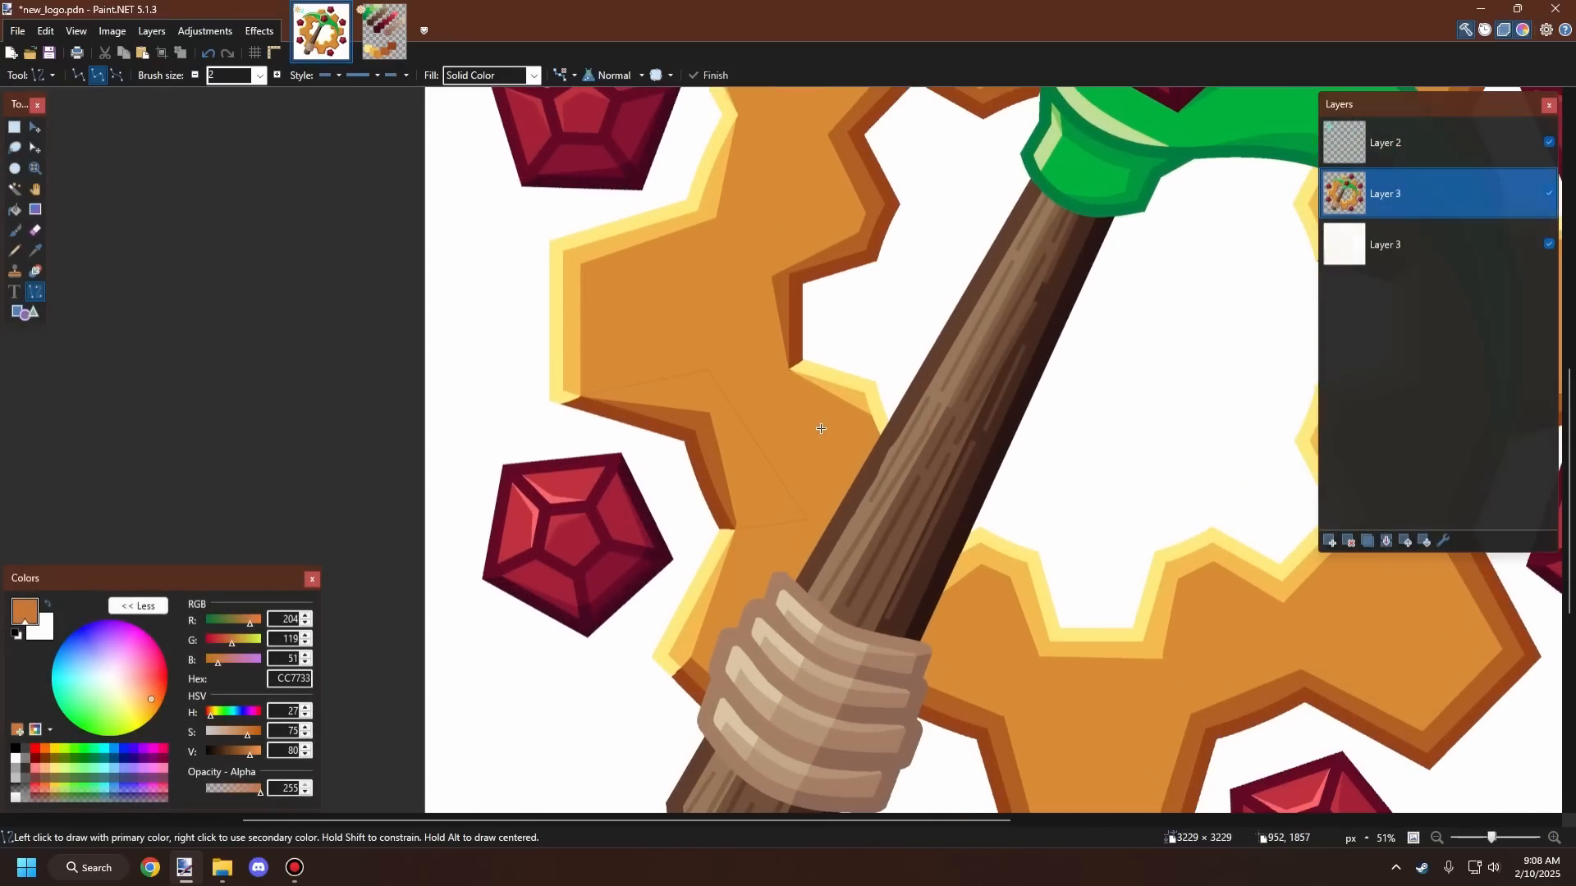
scroll(775, 394, up, 6)
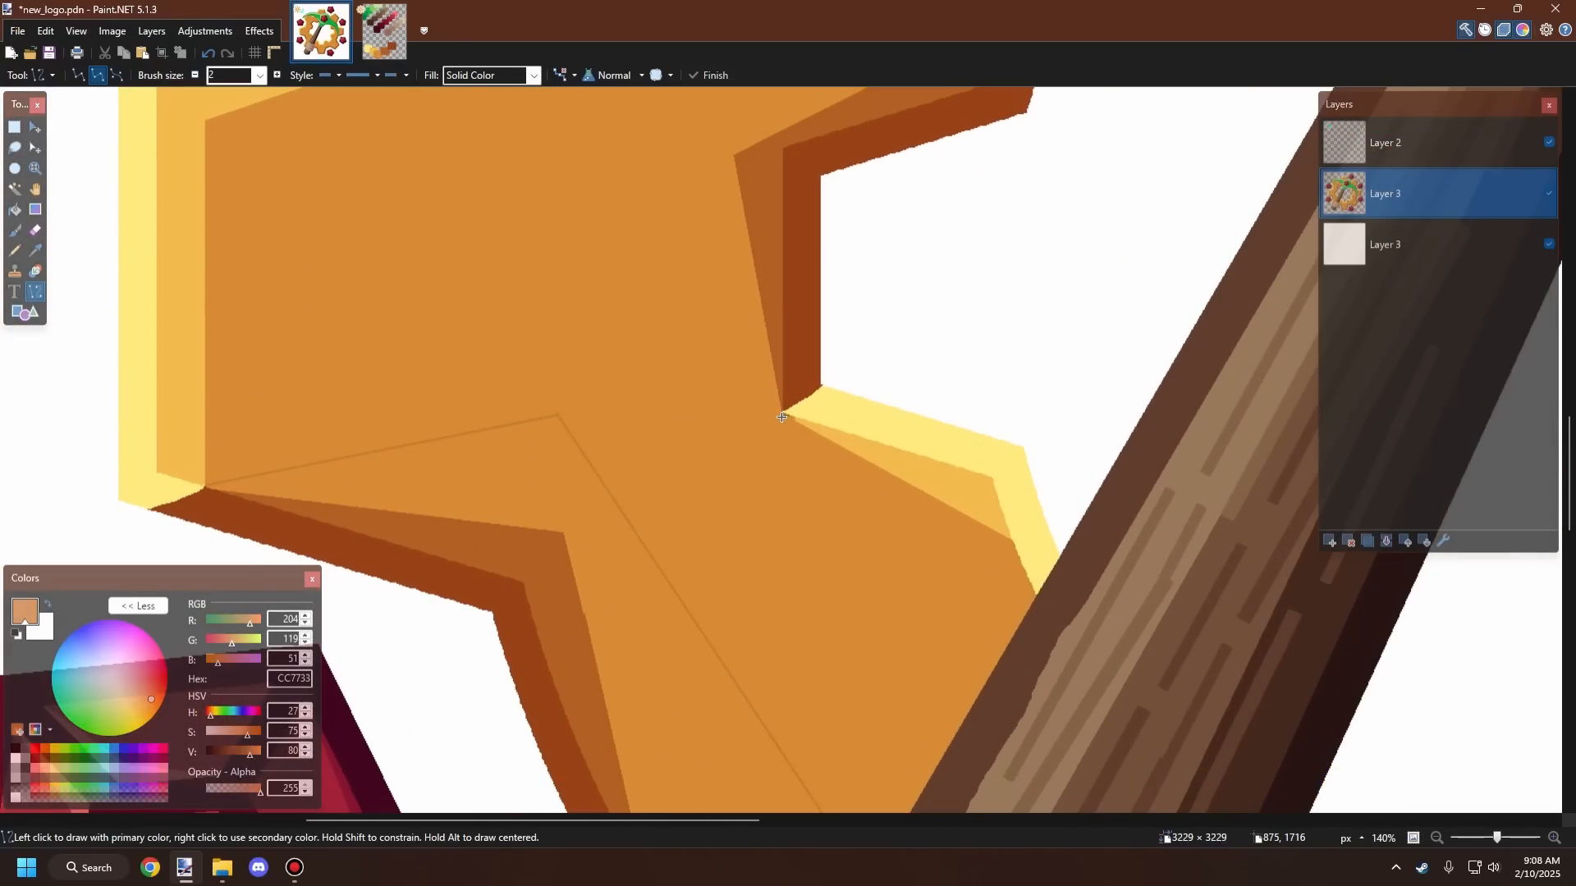
Step: Draw a diagonal shading line from the tooth's upper inner corner up toward the gear's outer edge
drag(783, 414, 544, 161)
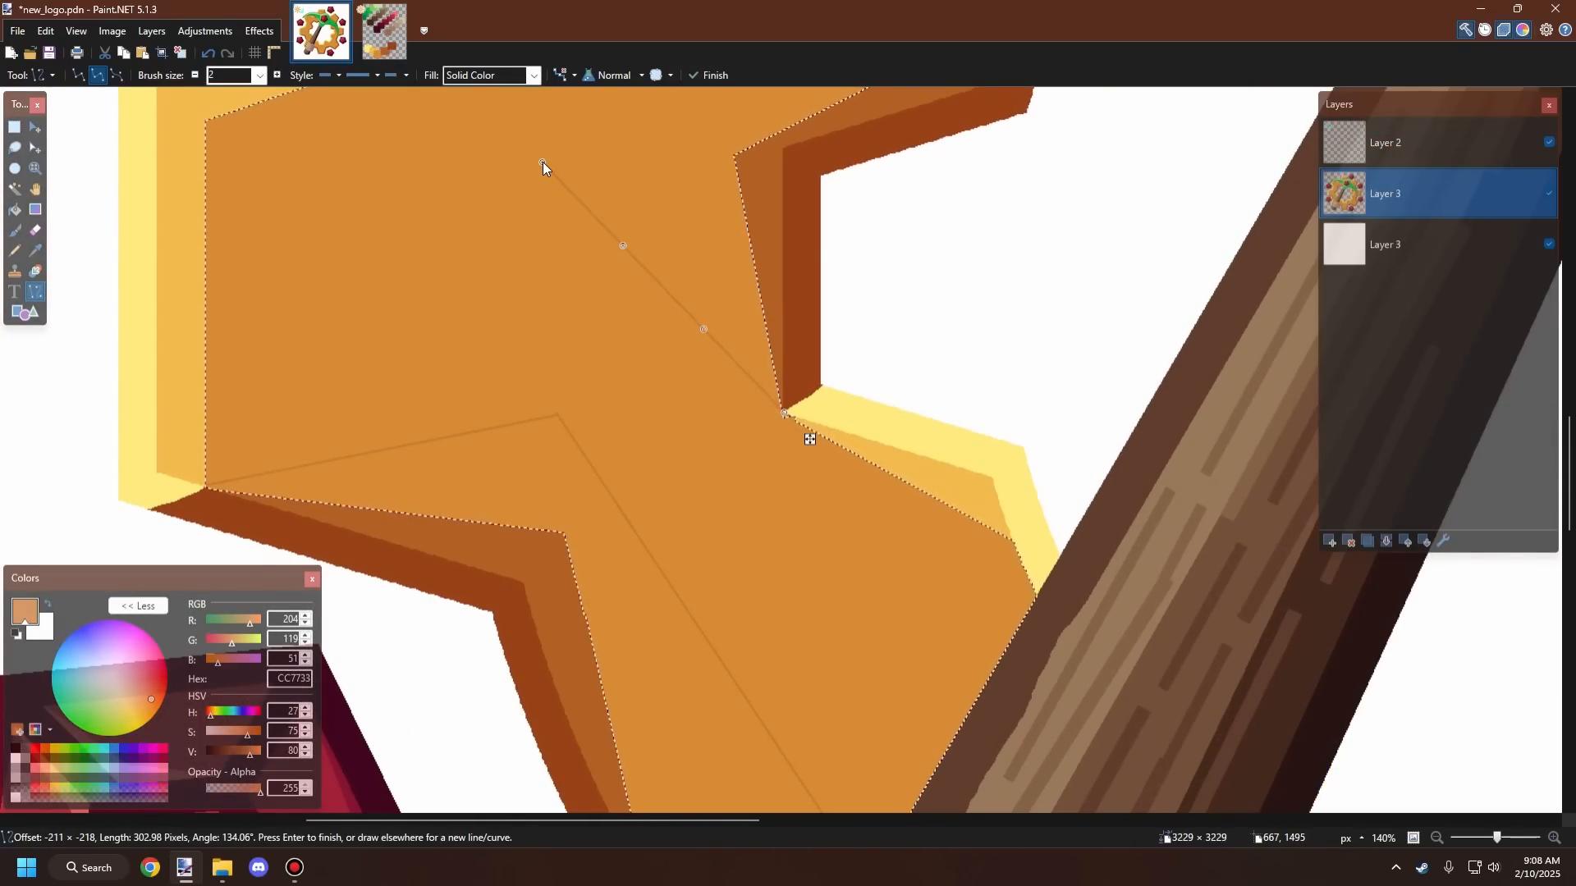
scroll(544, 161, down, 5)
scroll(624, 305, up, 3)
scroll(625, 304, up, 2)
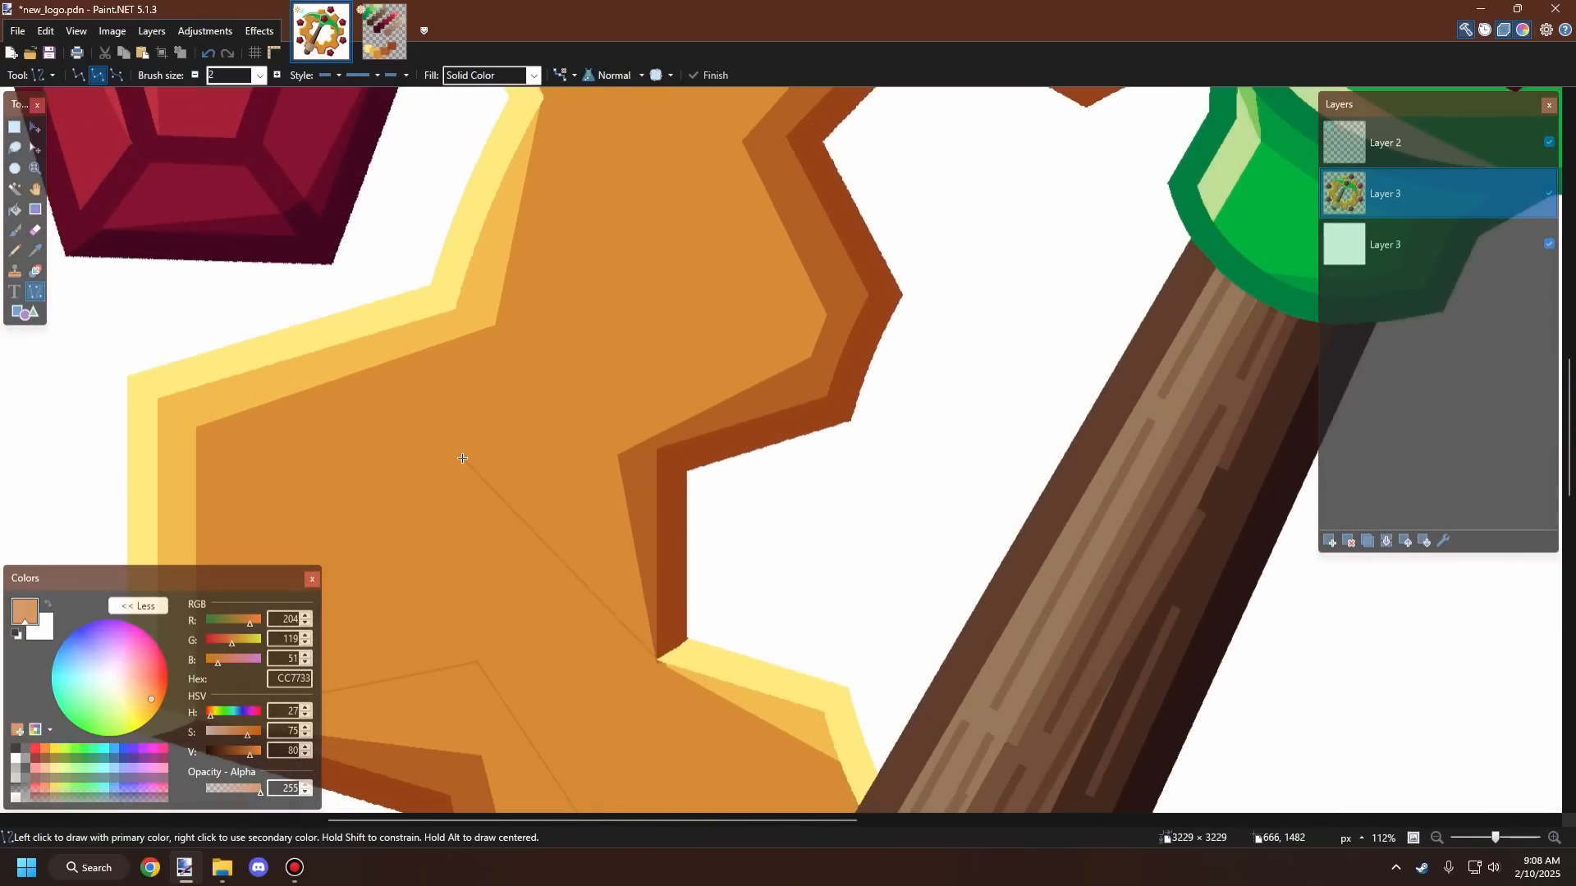
Step: Draw a shading line from that diagonal's upper end toward the upper-right tooth and finish the line
drag(466, 461, 685, 293)
scroll(686, 292, down, 5)
scroll(693, 350, up, 5)
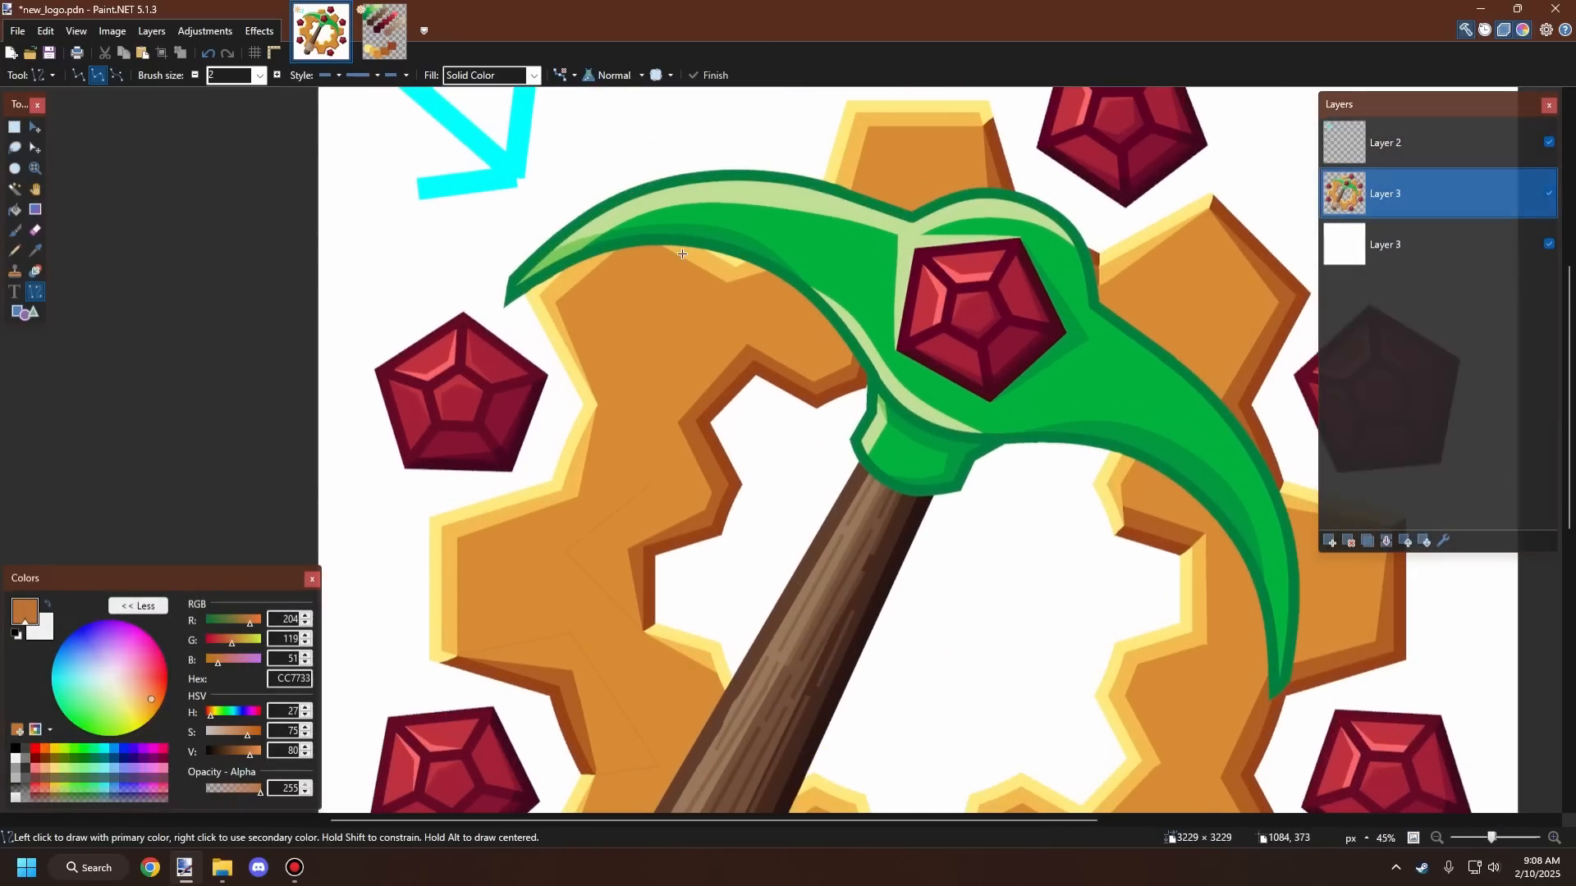
scroll(623, 570, up, 4)
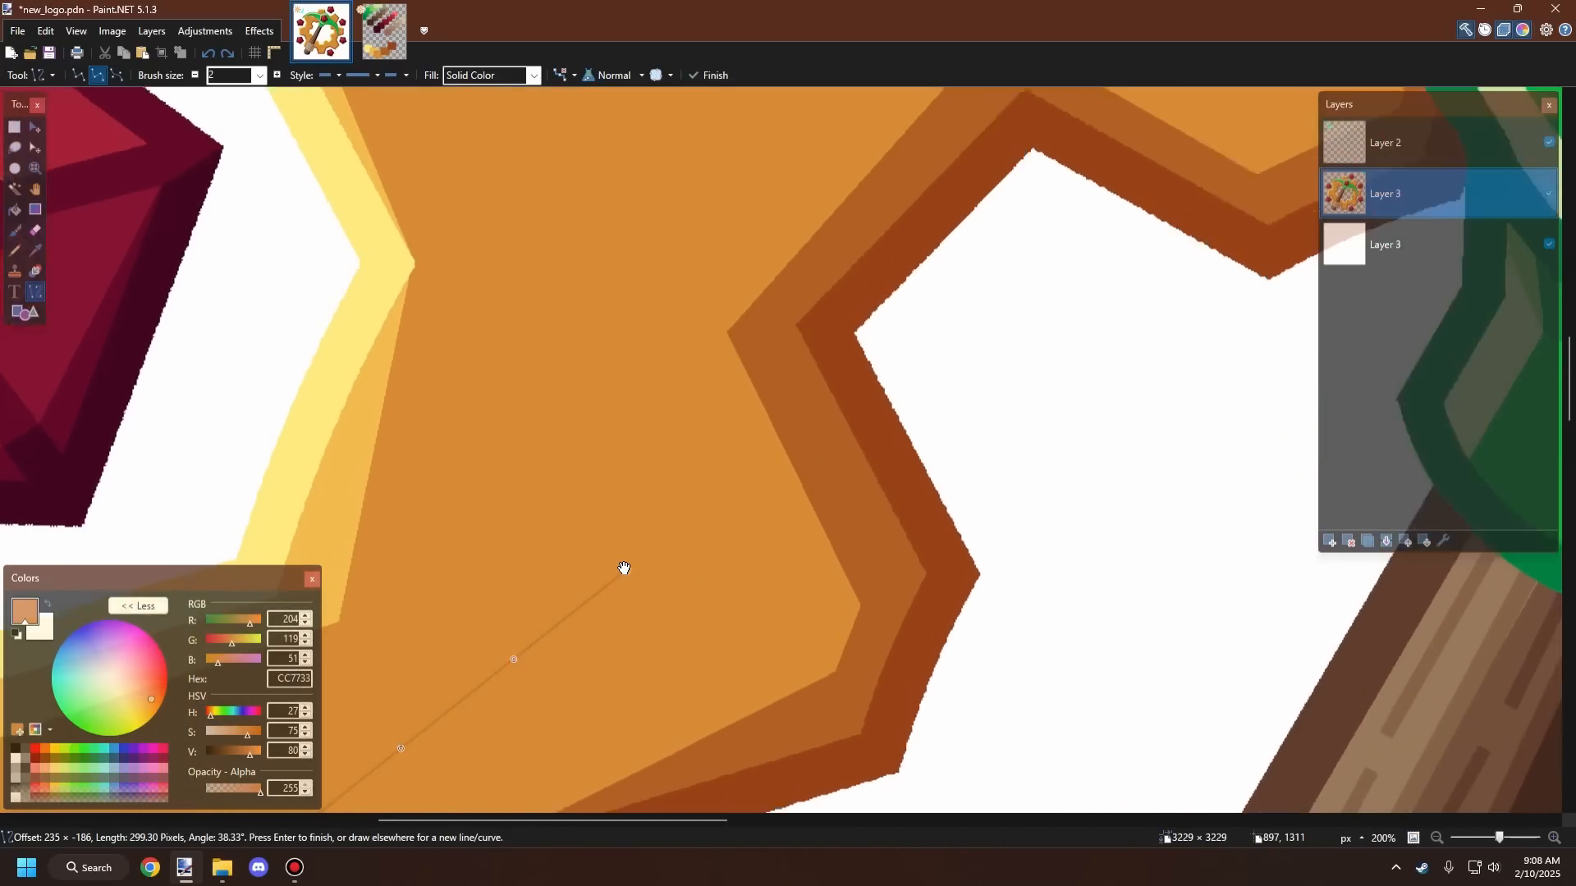
key(Return)
scroll(636, 550, down, 1)
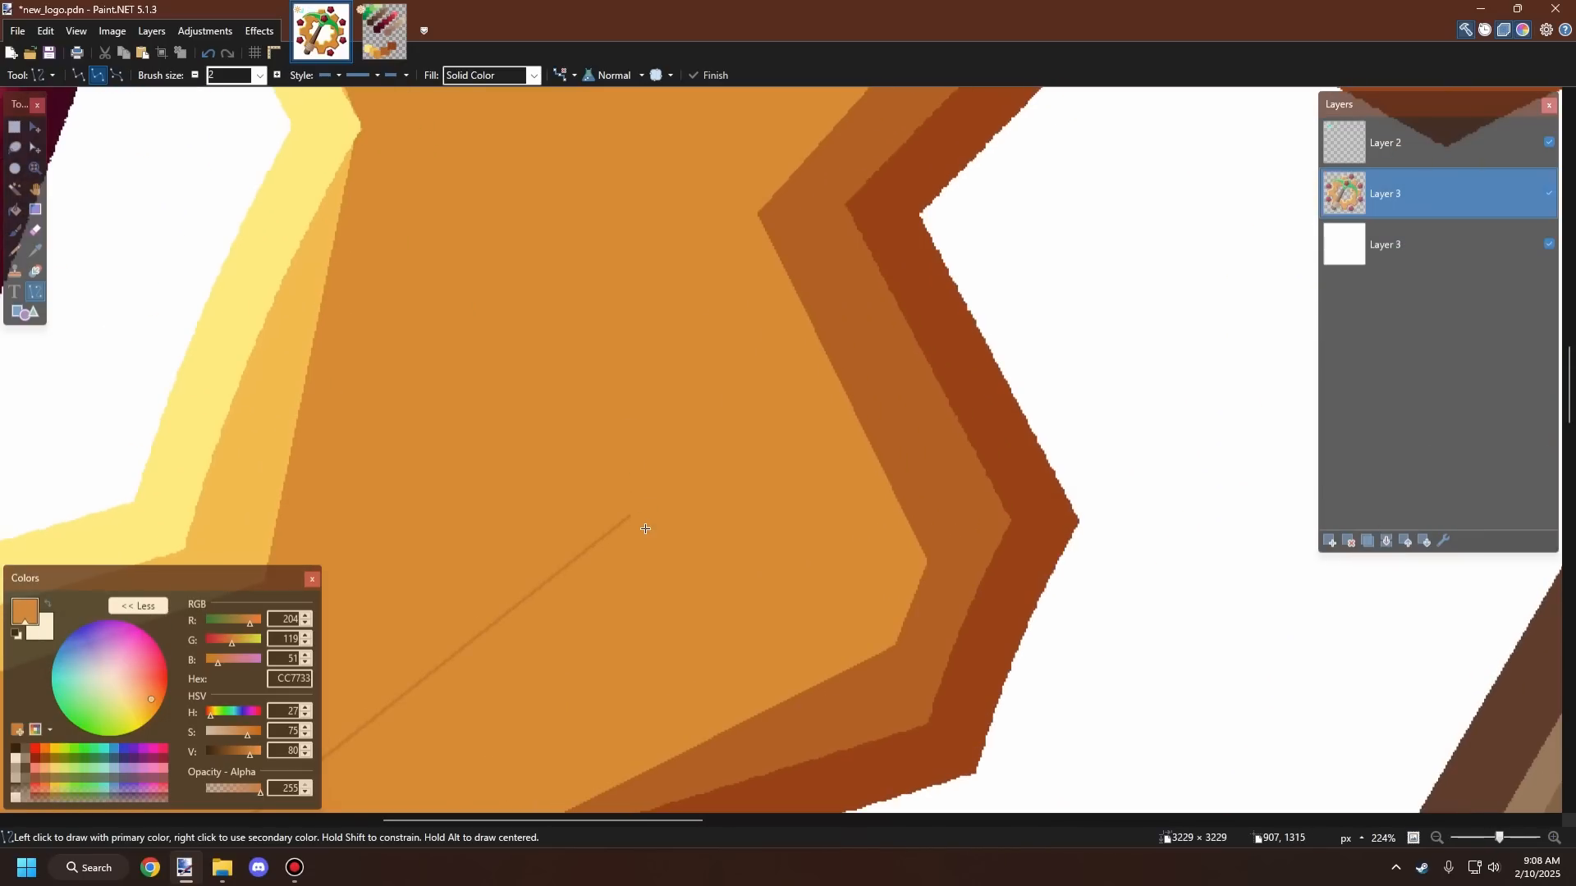
Step: Adjust the shading line's upper end near the tooth's inner corner and finish the line
key(ctrl+z)
mouse_move(629, 516)
mouse_down()
mouse_move(629, 472)
mouse_move(636, 507)
mouse_up()
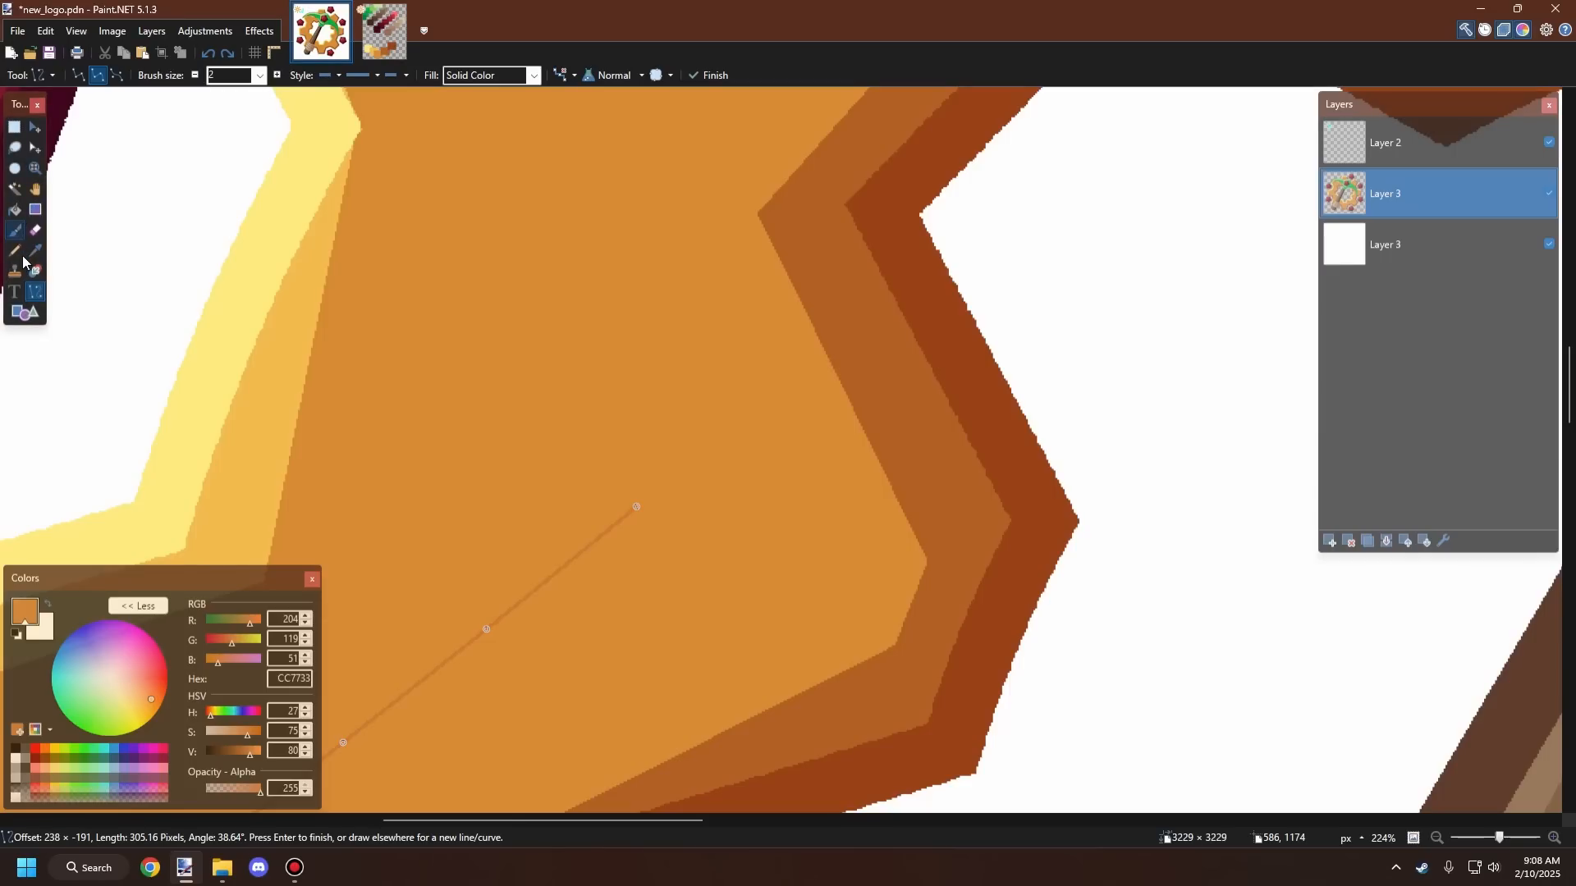
key(Return)
drag(636, 507, 655, 160)
scroll(651, 386, down, 1)
scroll(650, 410, down, 4)
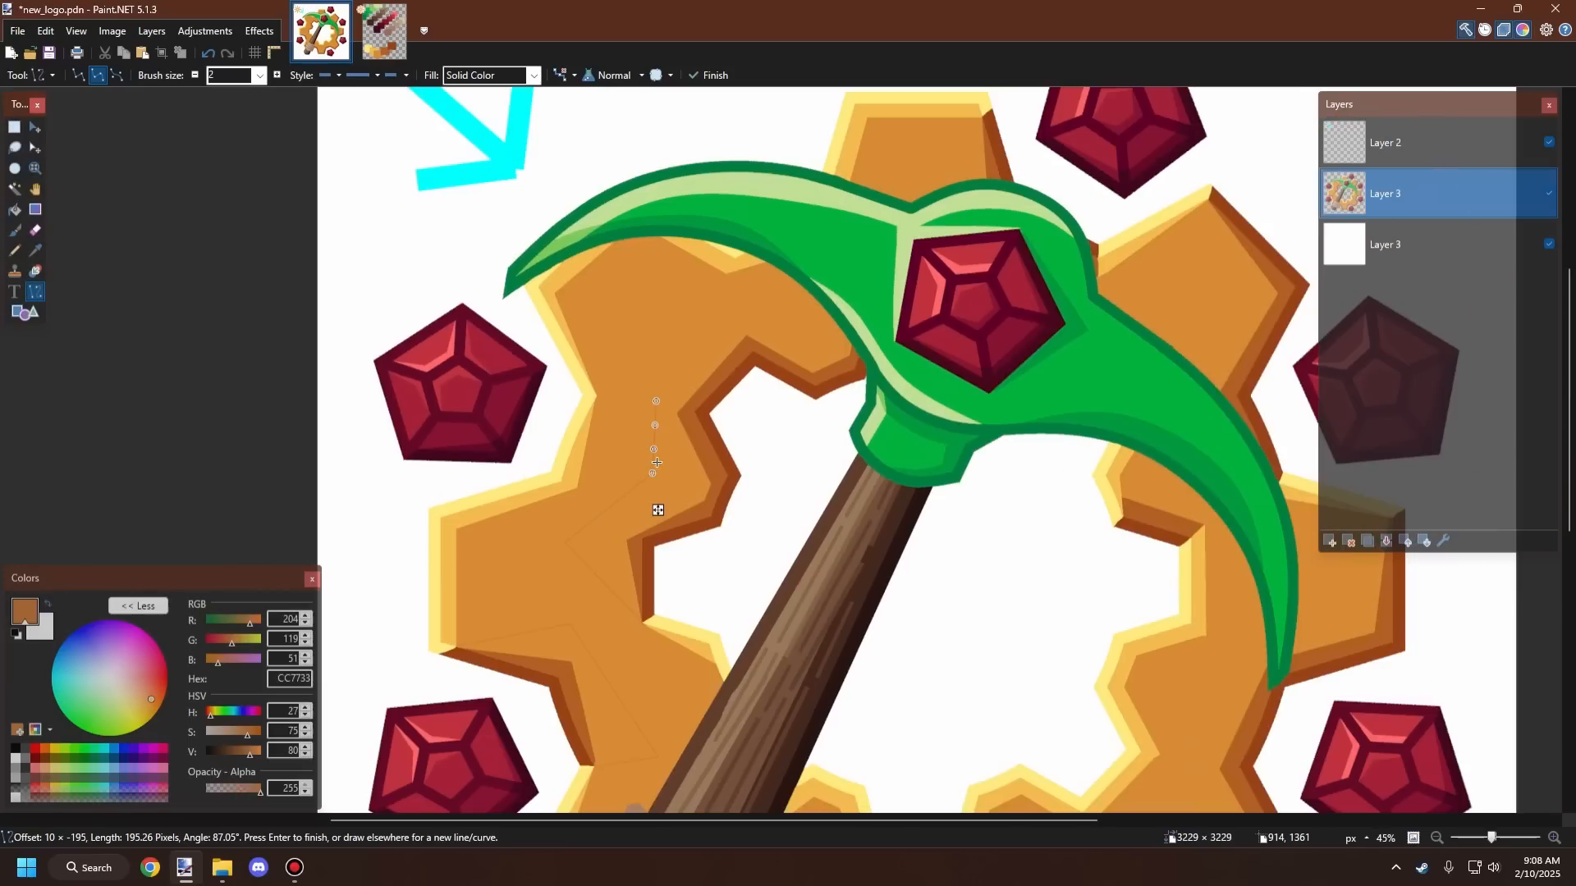
scroll(644, 574, up, 4)
key(ctrl+z)
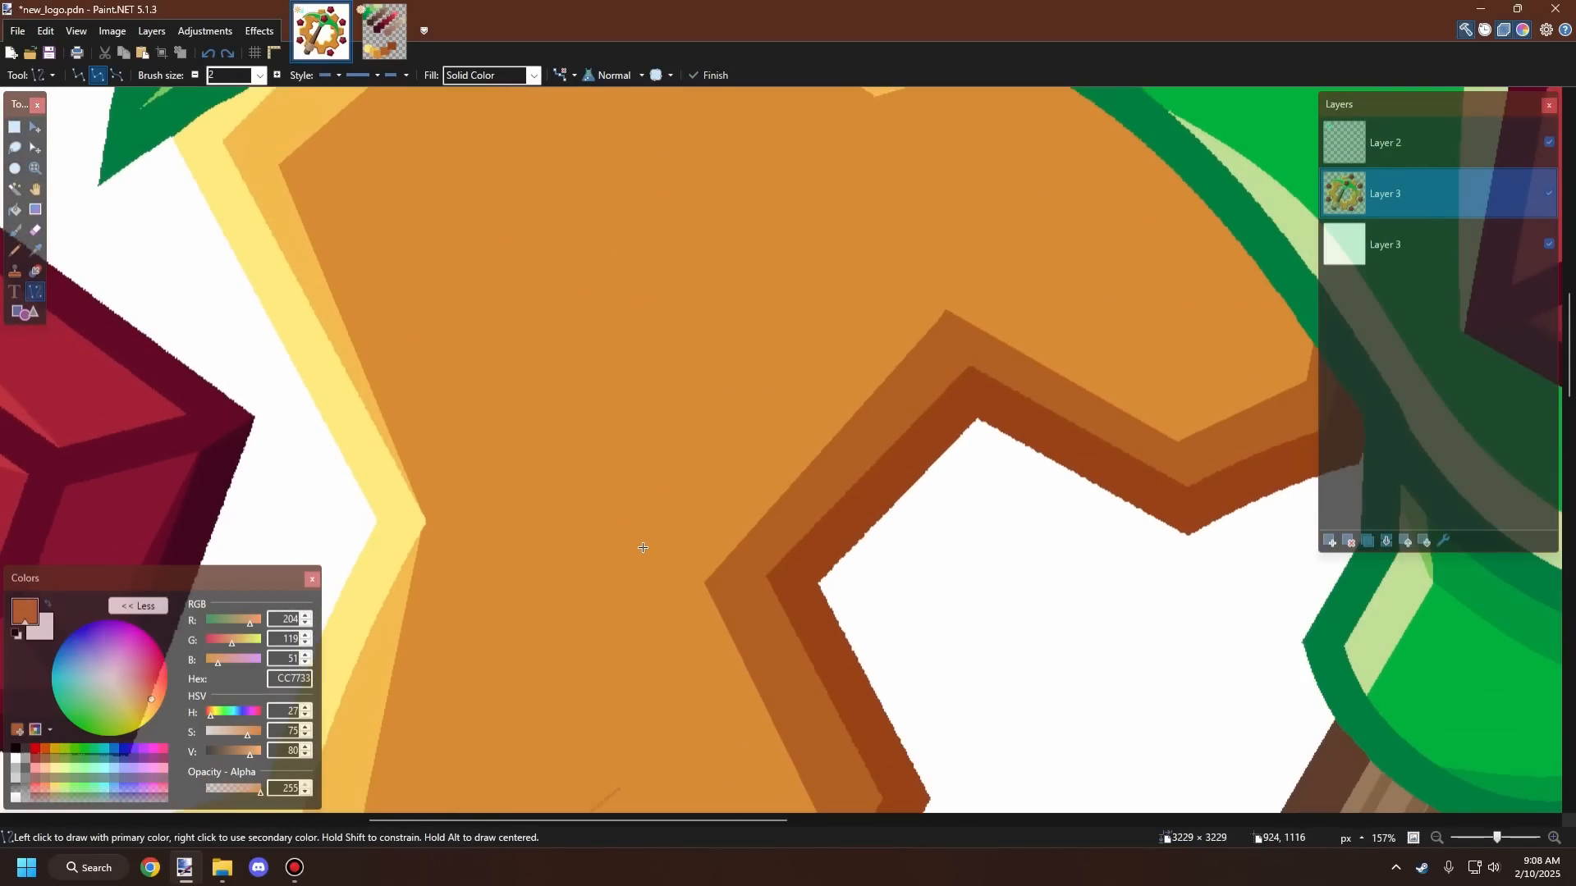
Step: Draw a near-vertical shading line up through the gear's left body and finish it
scroll(587, 663, down, 2)
scroll(610, 745, up, 2)
drag(593, 754, 549, 269)
key(Return)
scroll(457, 607, down, 4)
scroll(500, 447, up, 3)
scroll(479, 445, up, 2)
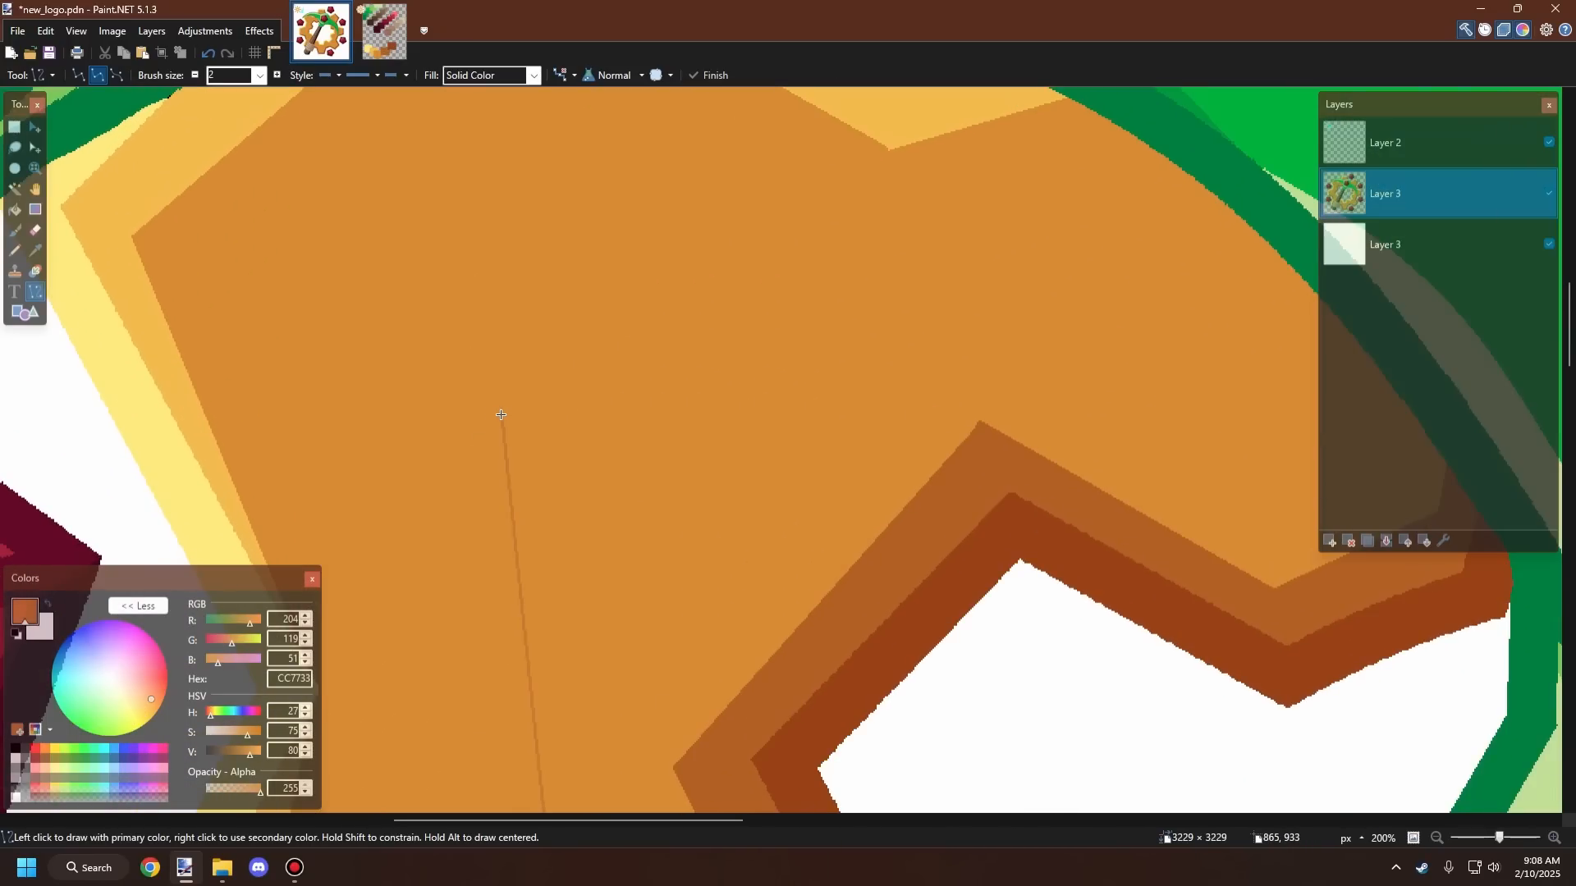
drag(502, 412, 696, 249)
key(ctrl+z)
drag(503, 423, 722, 230)
key(ctrl+z)
Step: Draw a shading line running diagonally up-right from the vertical line's top and then across the upper gear body, and finish it
scroll(523, 394, up, 3)
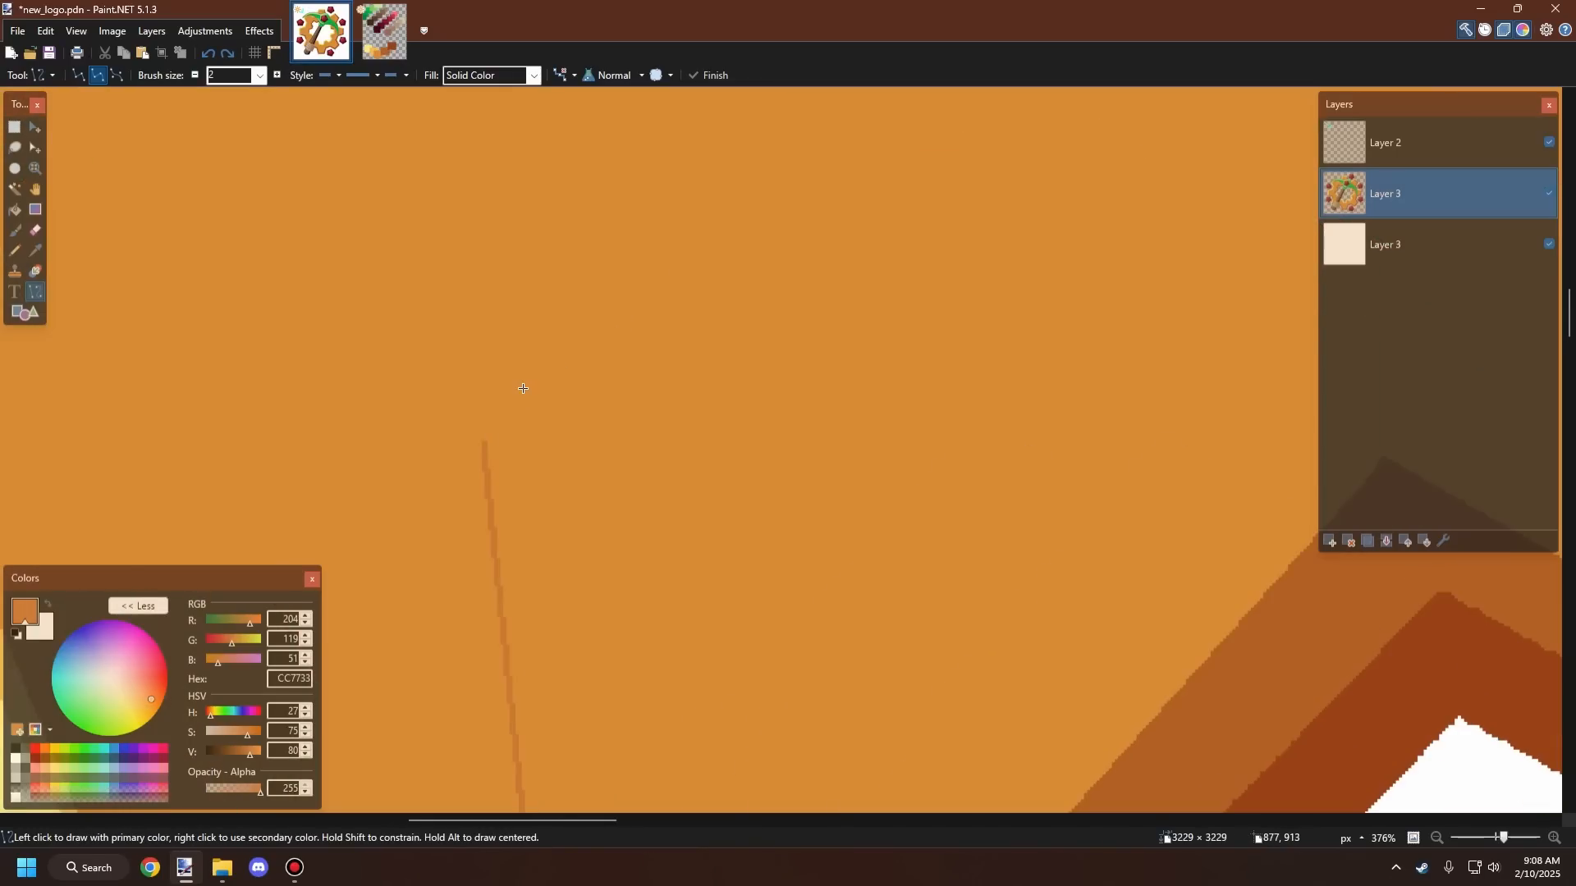
scroll(523, 388, up, 1)
drag(484, 443, 879, 94)
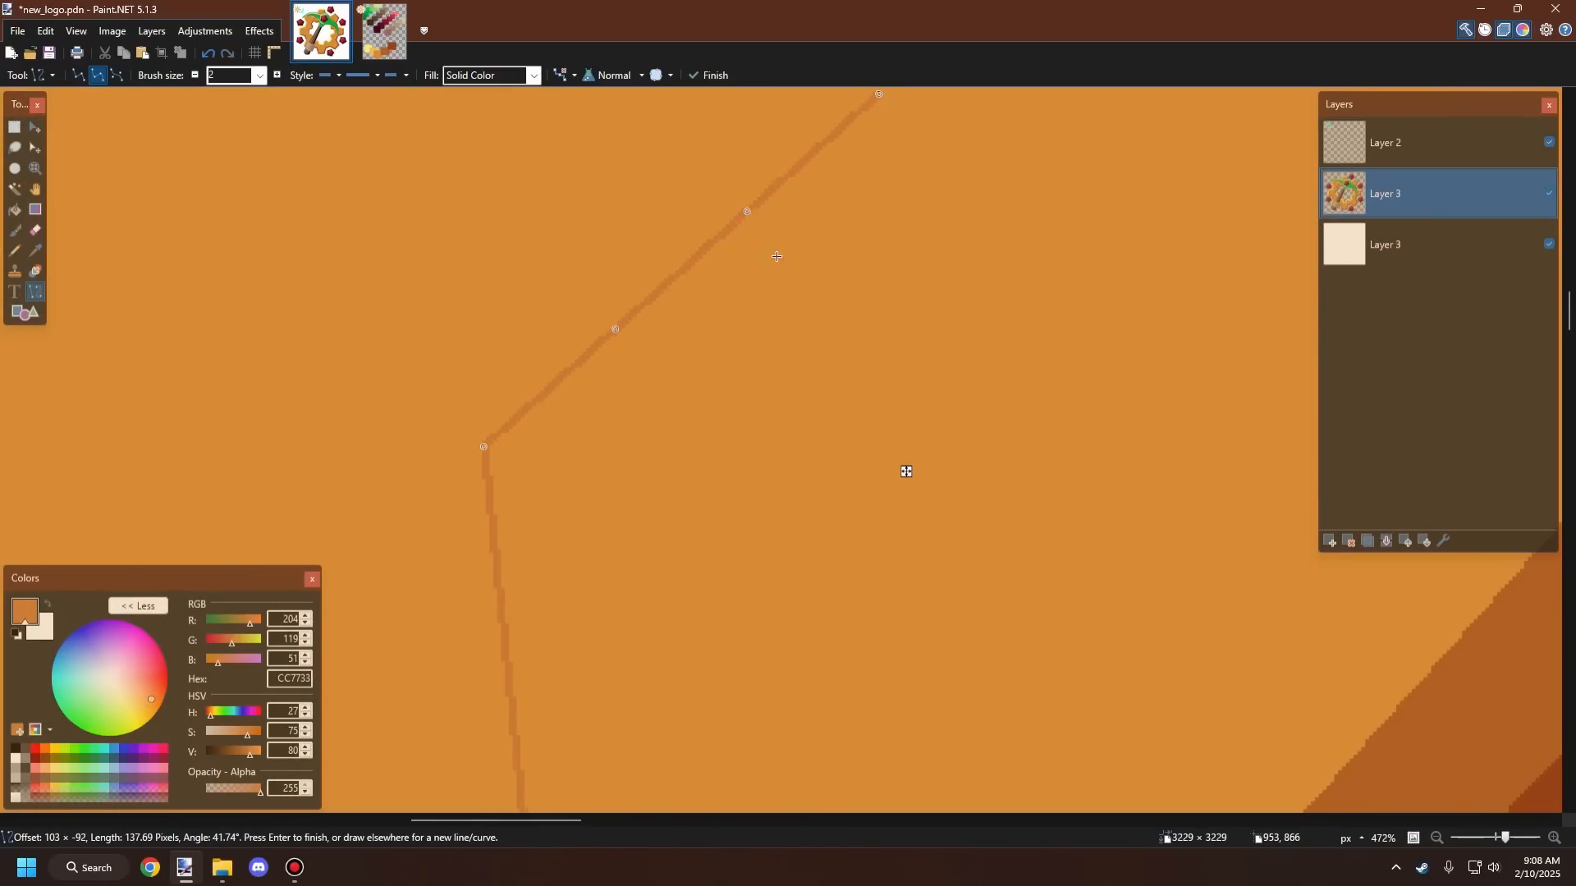
scroll(777, 257, down, 6)
key(Return)
scroll(688, 384, up, 4)
key(ctrl+z)
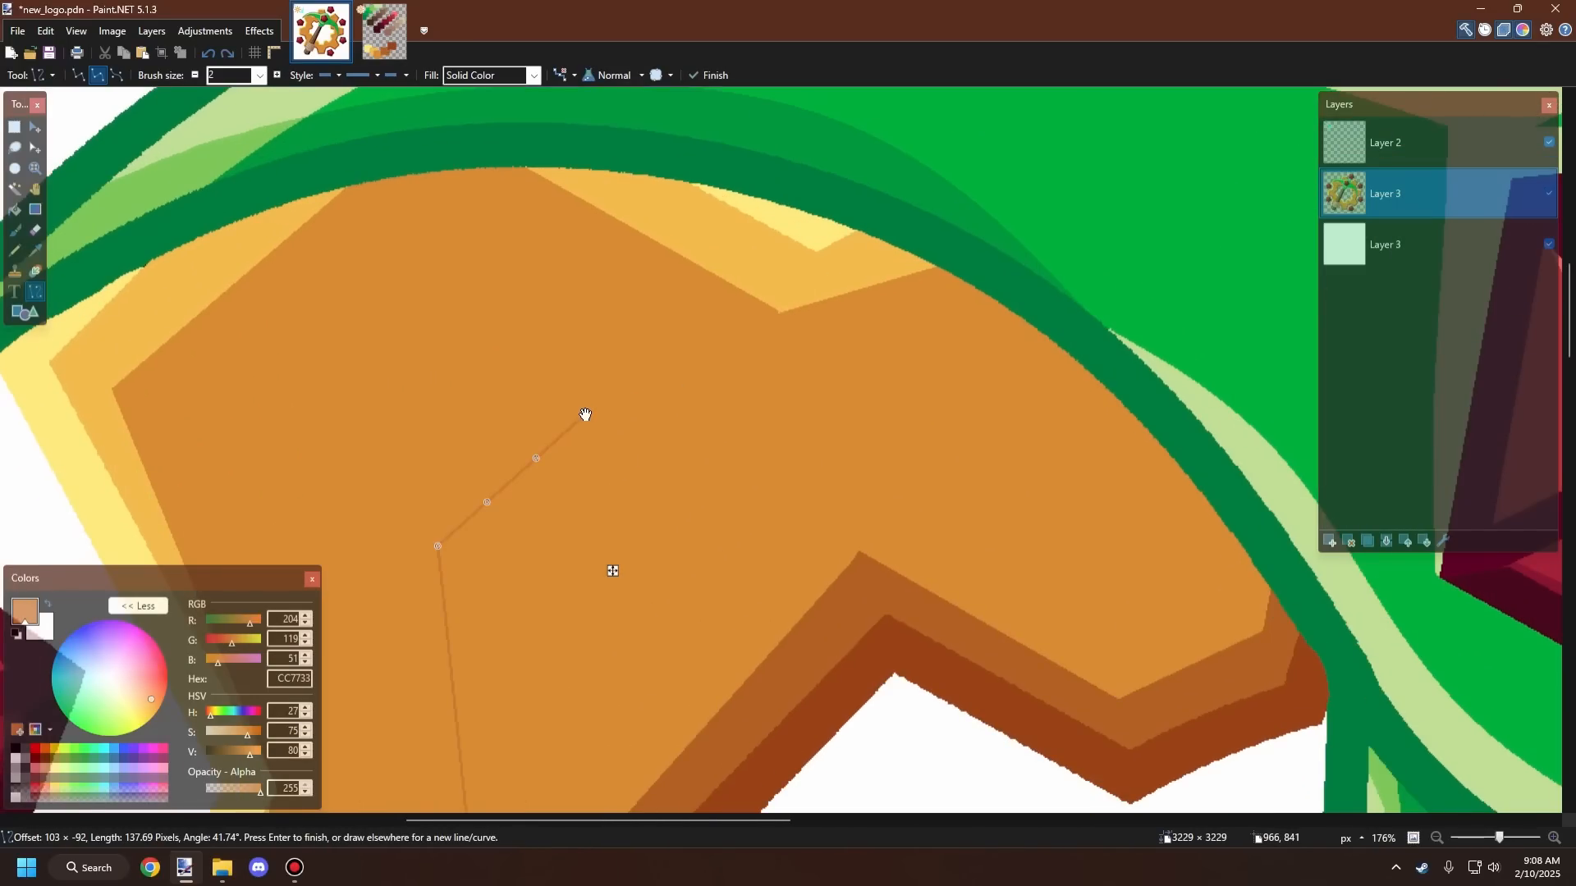
drag(585, 414, 974, 427)
key(Return)
key(Return)
Step: Draw a further shading line from that segment's end toward the pickaxe blade's edge
scroll(971, 427, down, 3)
scroll(1104, 462, up, 5)
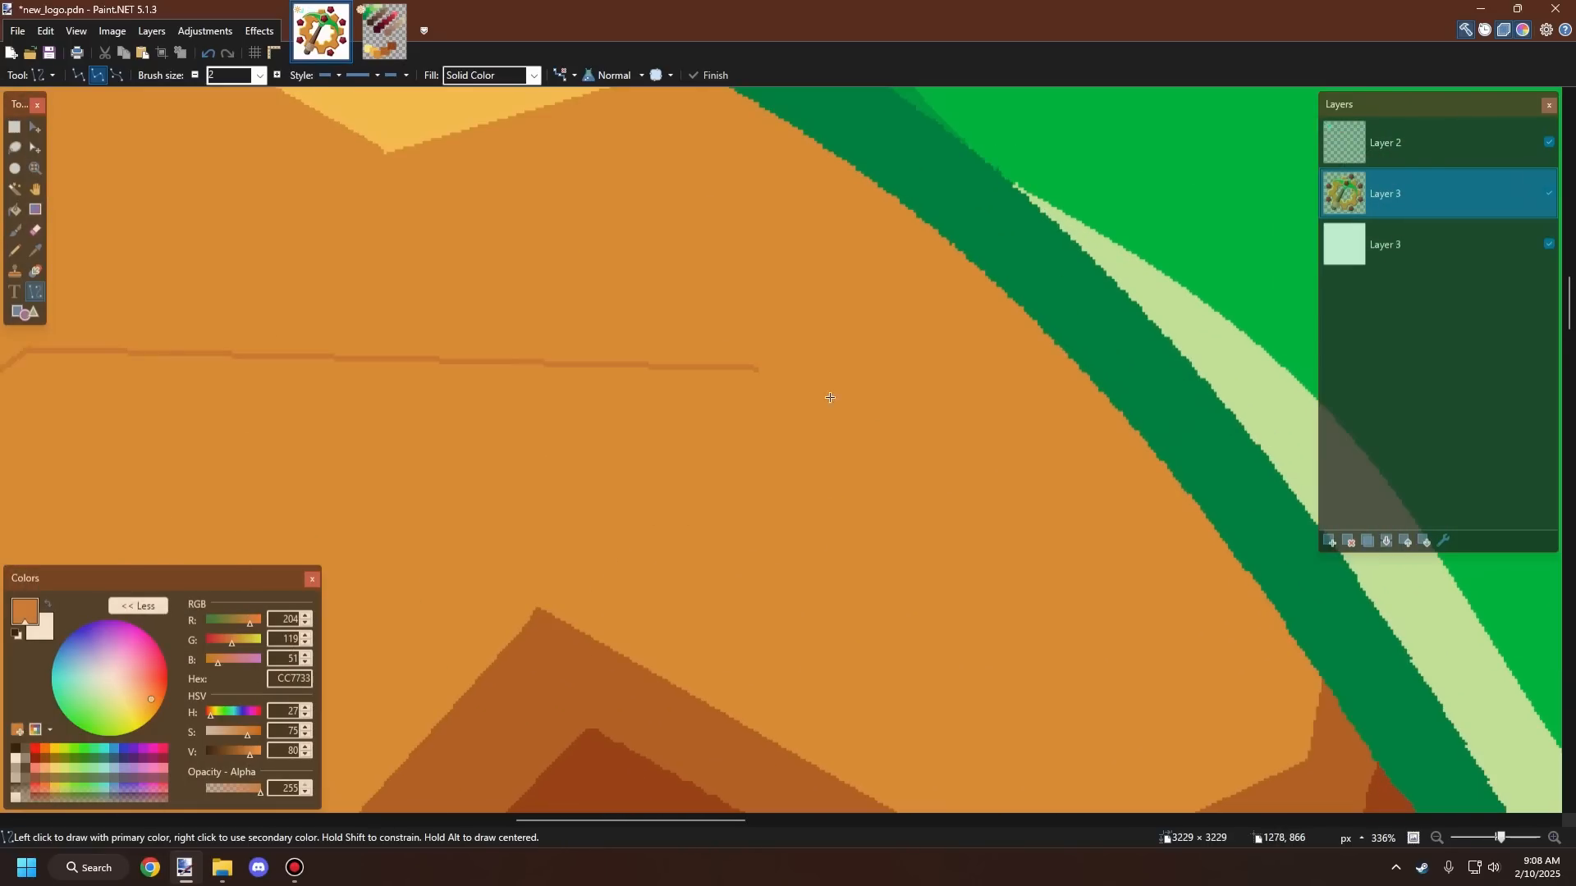
drag(751, 368, 1255, 381)
scroll(997, 499, up, 3)
scroll(921, 288, down, 6)
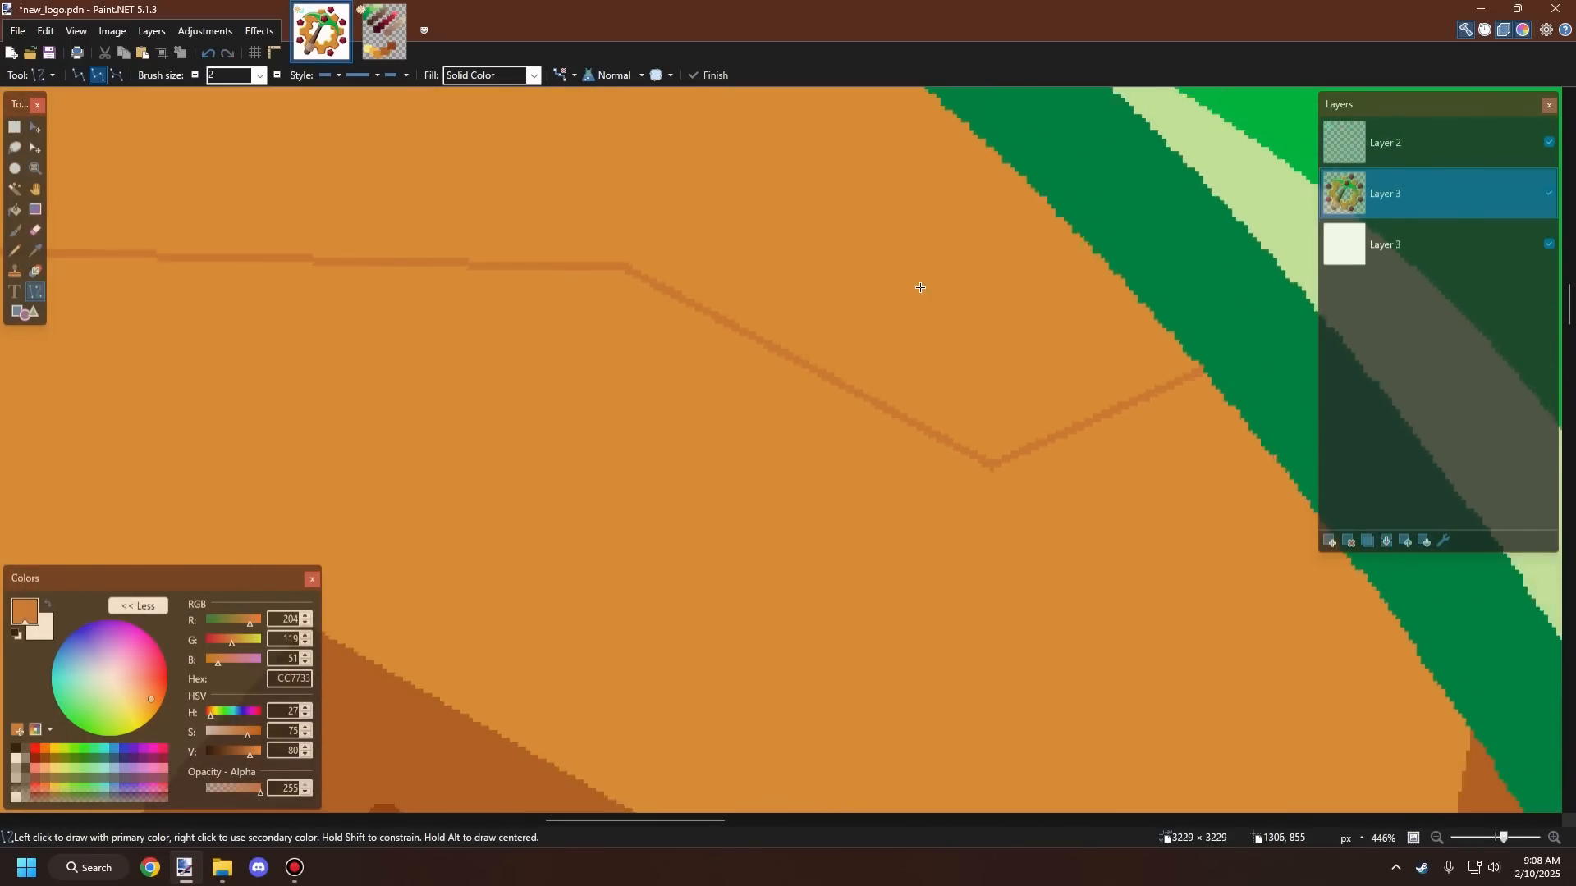
scroll(891, 345, down, 3)
scroll(713, 344, up, 1)
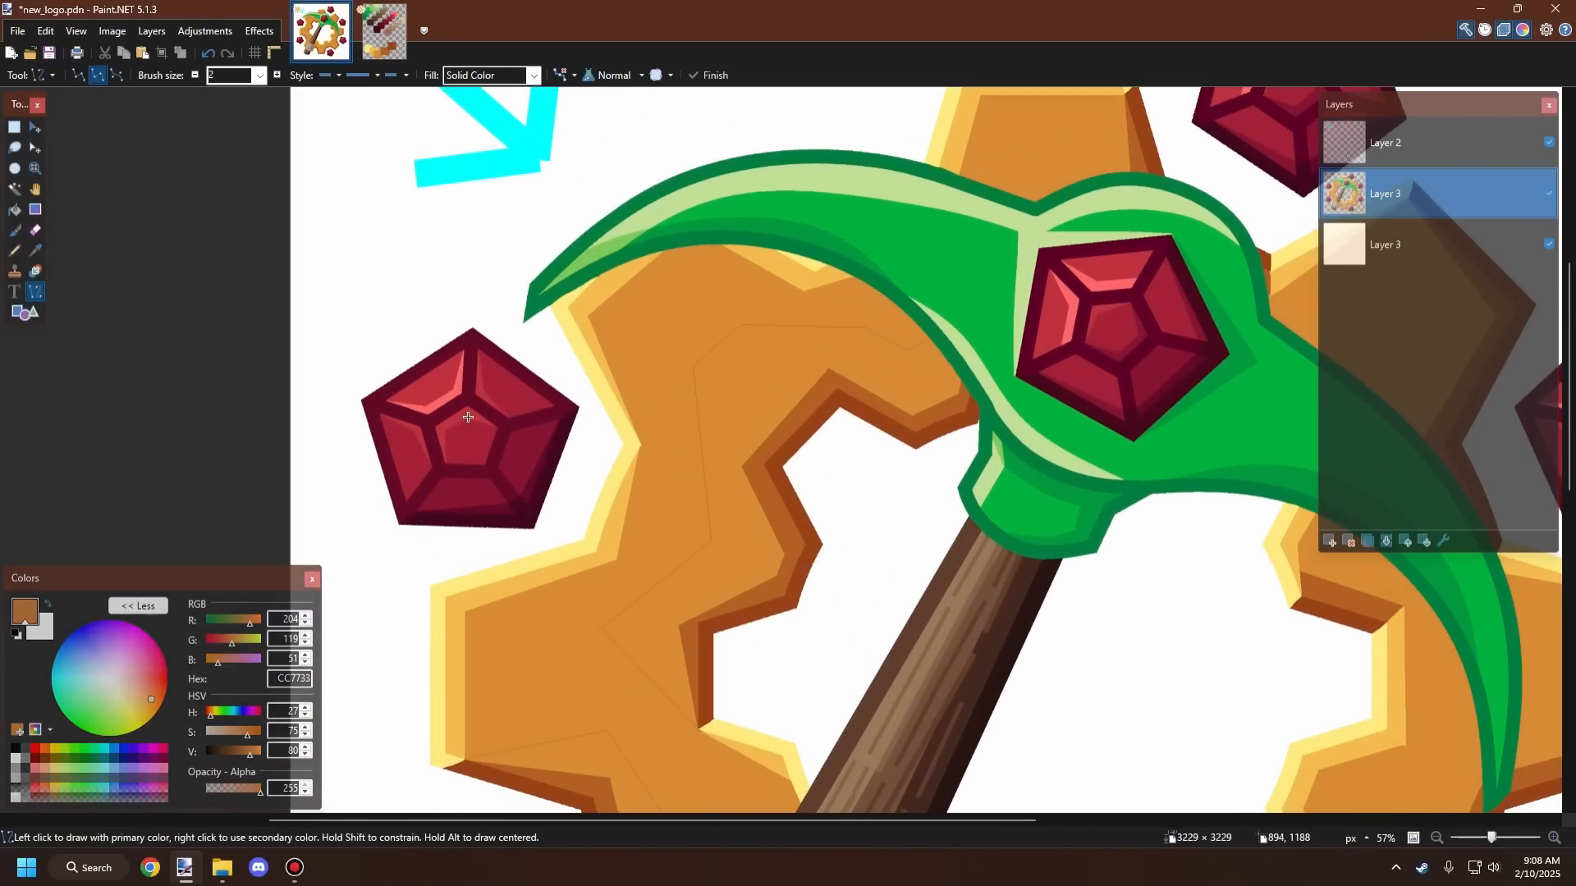
Step: Fill the area enclosed by the shading lines on the gear's upper left with the Paint Bucket
click(15, 210)
scroll(763, 460, down, 3)
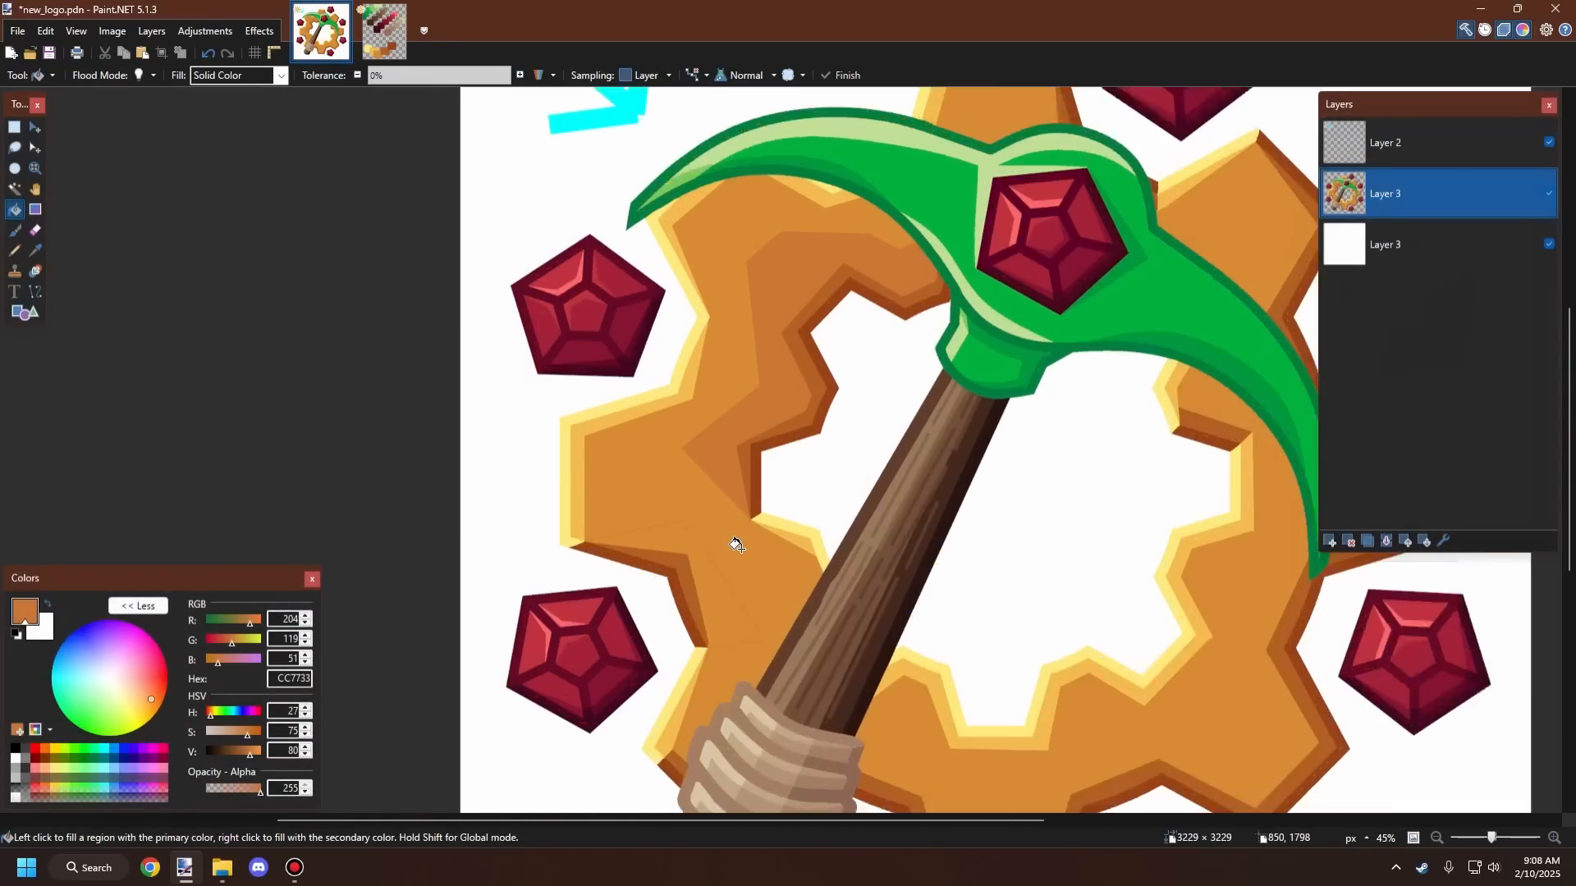
scroll(707, 611, up, 2)
click(706, 611)
scroll(707, 492, down, 6)
scroll(675, 378, up, 3)
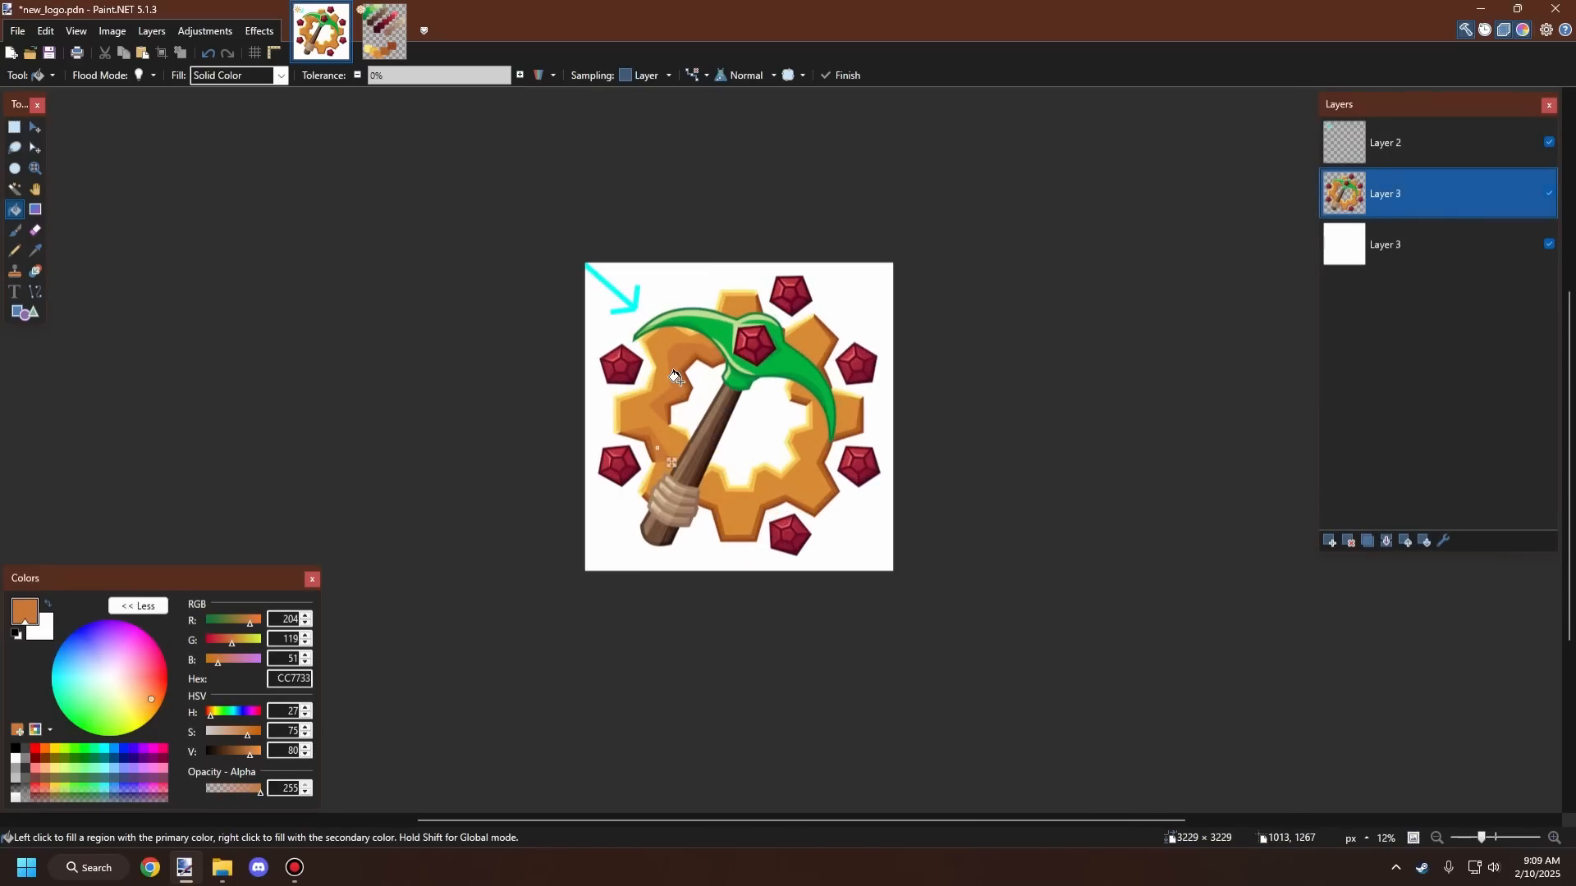
scroll(675, 377, up, 3)
key(o)
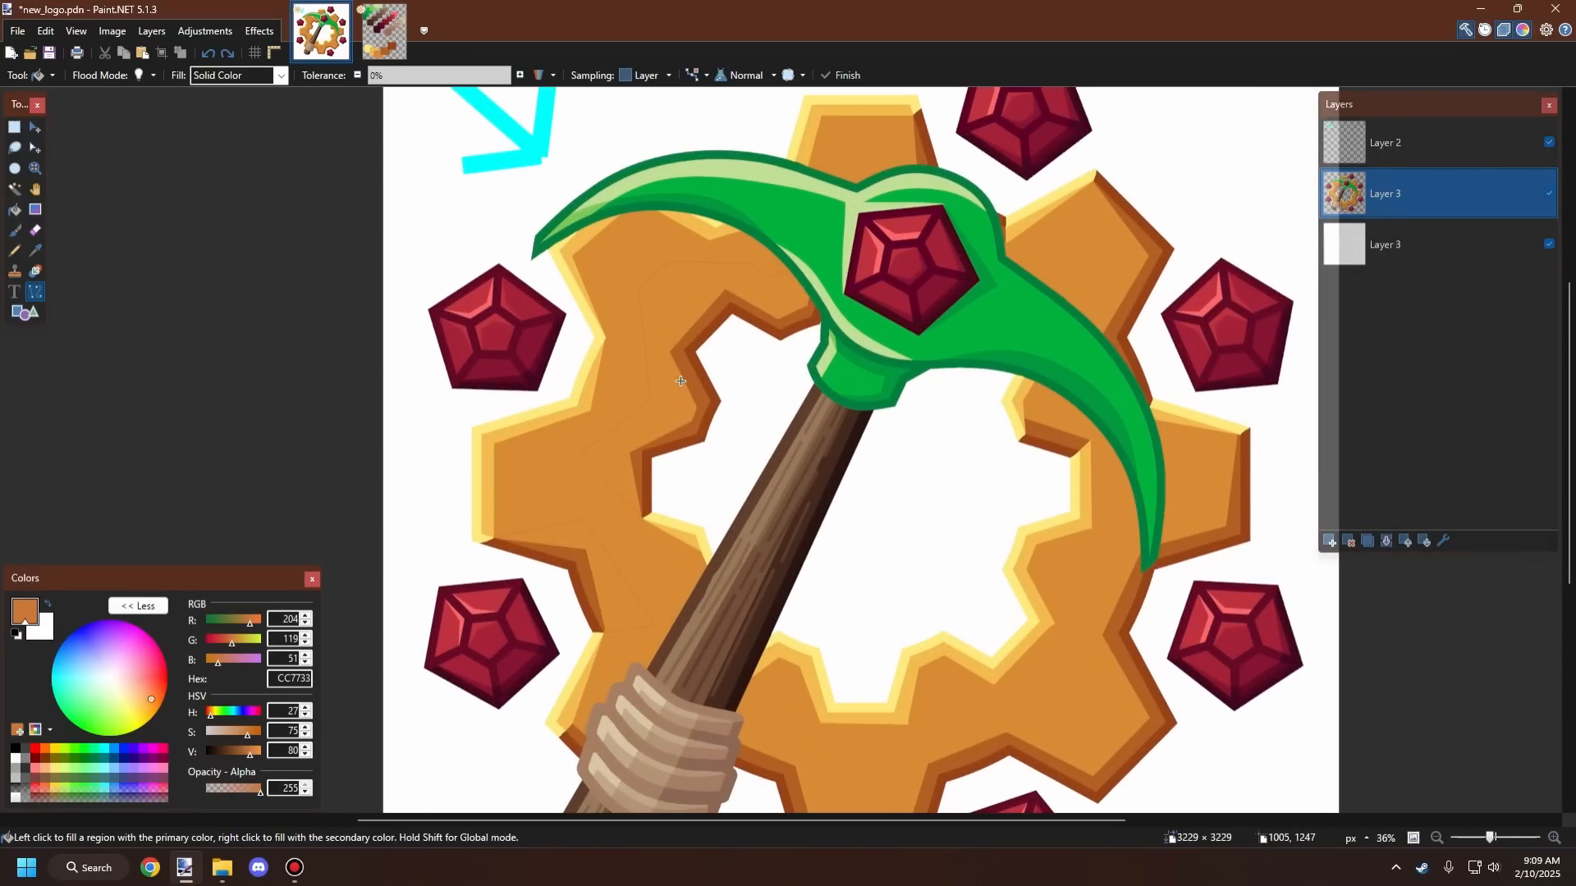
Step: Undo the bucket fill and the preceding shading edits
key(ctrl+z)
key(ctrl+z)
key(ctrl+z)
key(ctrl+z)
key(ctrl+z)
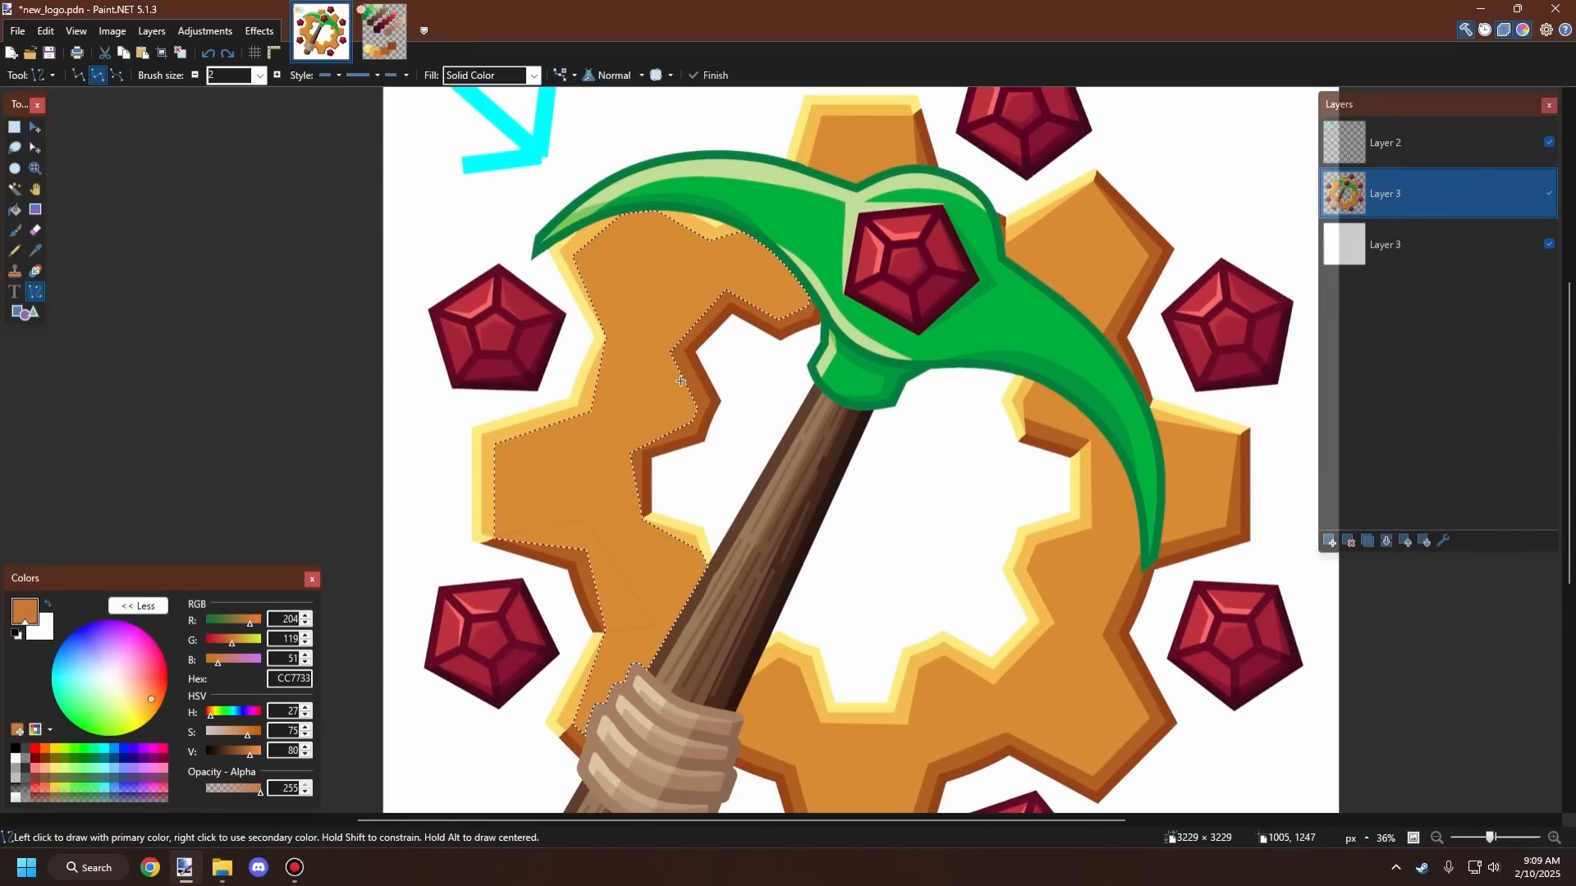
key(ctrl+z)
Step: Zoom and scroll around the whole logo to review the gear
scroll(660, 436, down, 3)
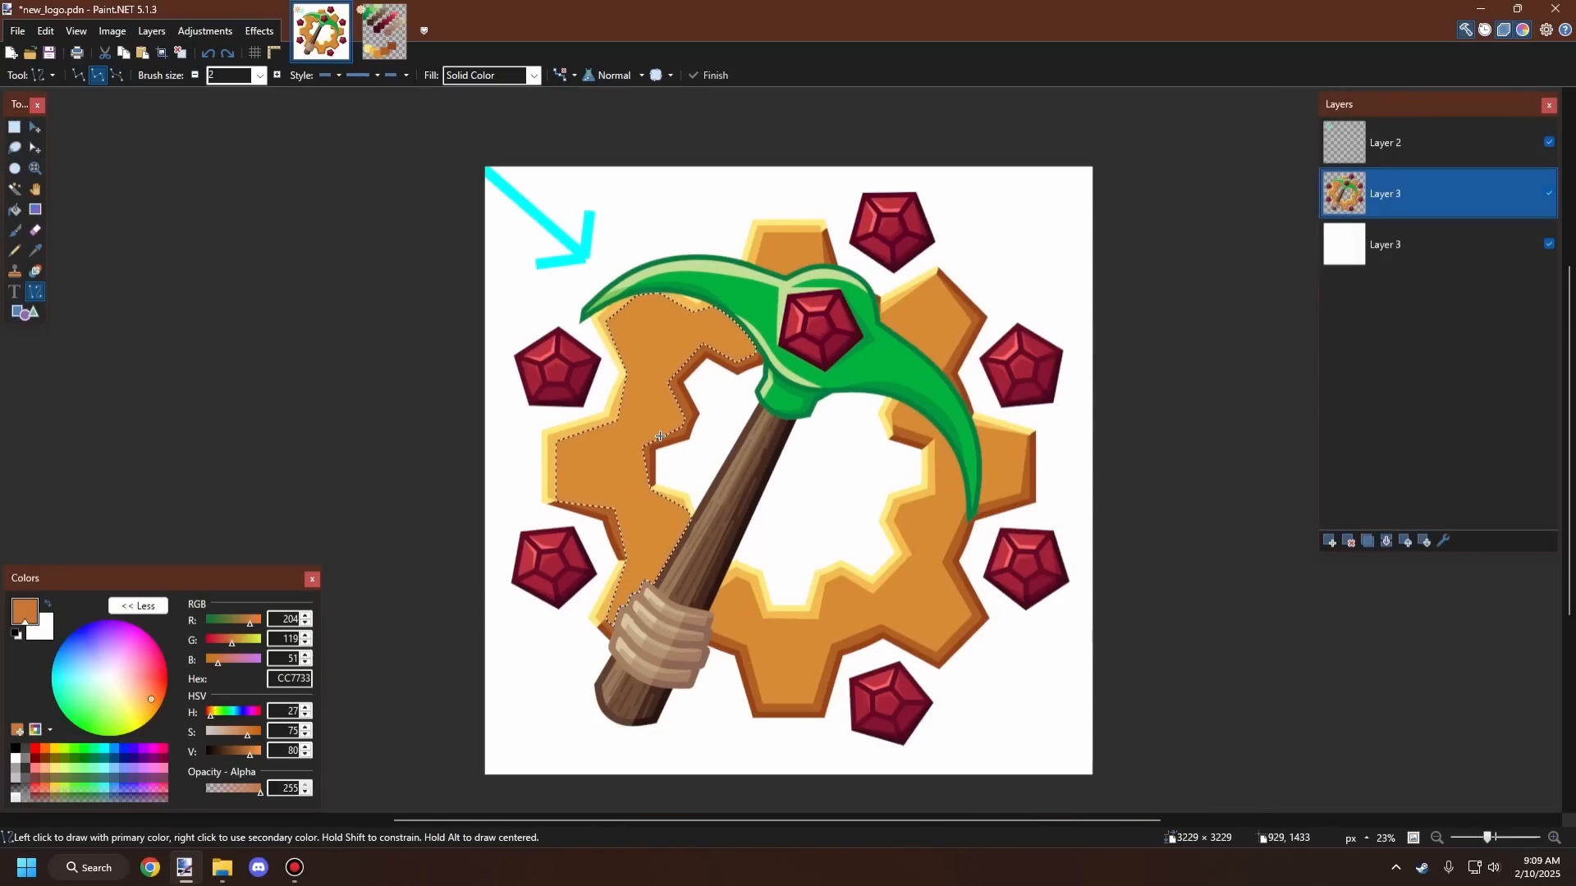
scroll(699, 425, down, 2)
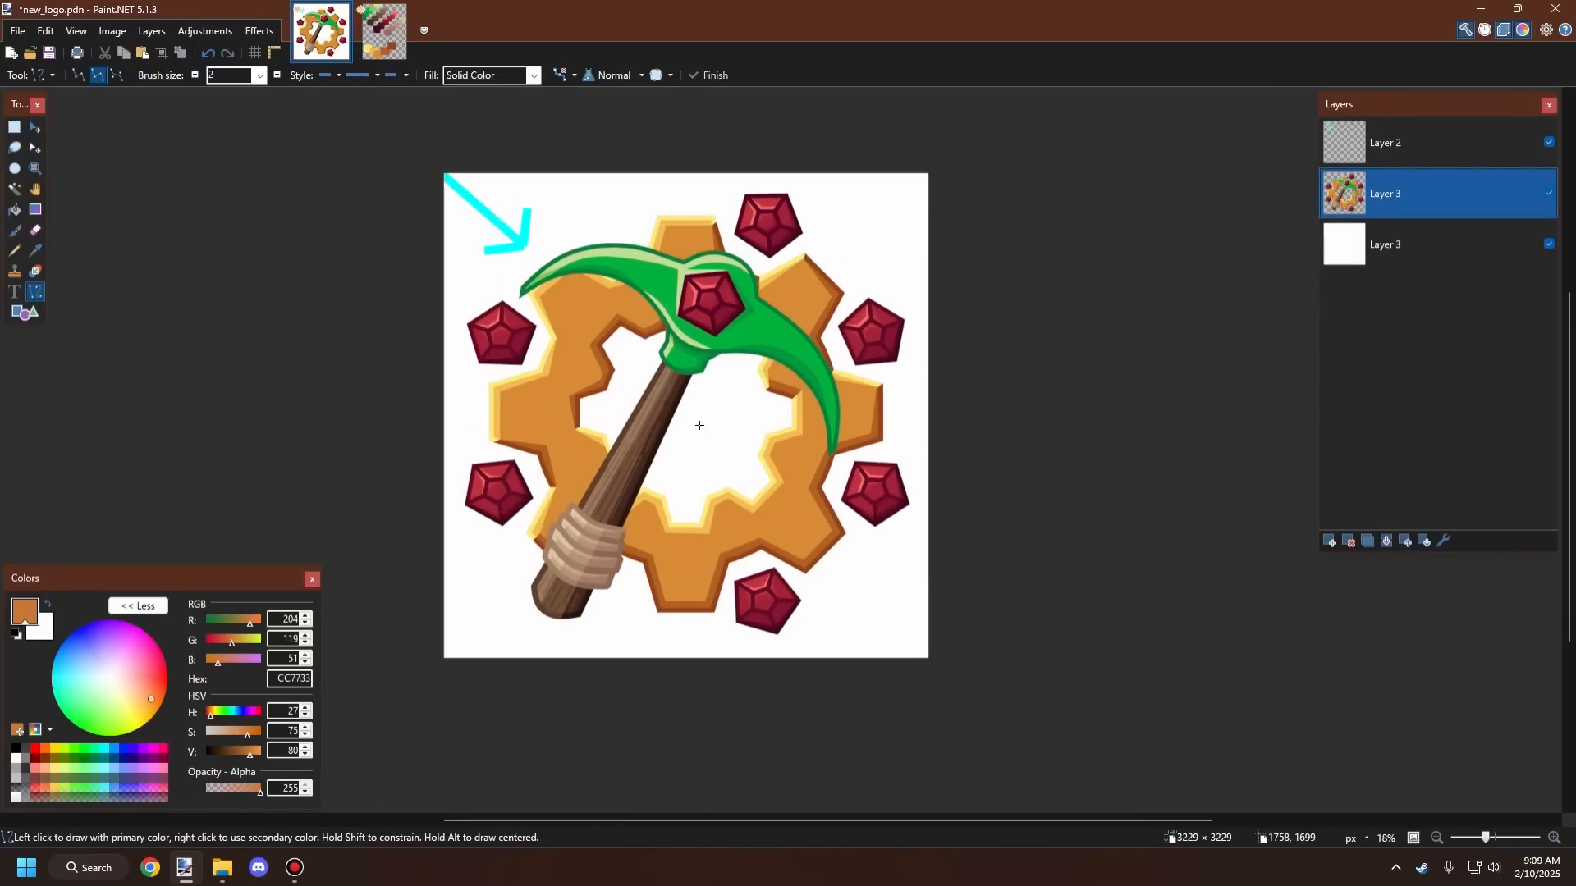
scroll(699, 425, up, 1)
scroll(699, 425, down, 2)
scroll(757, 455, up, 2)
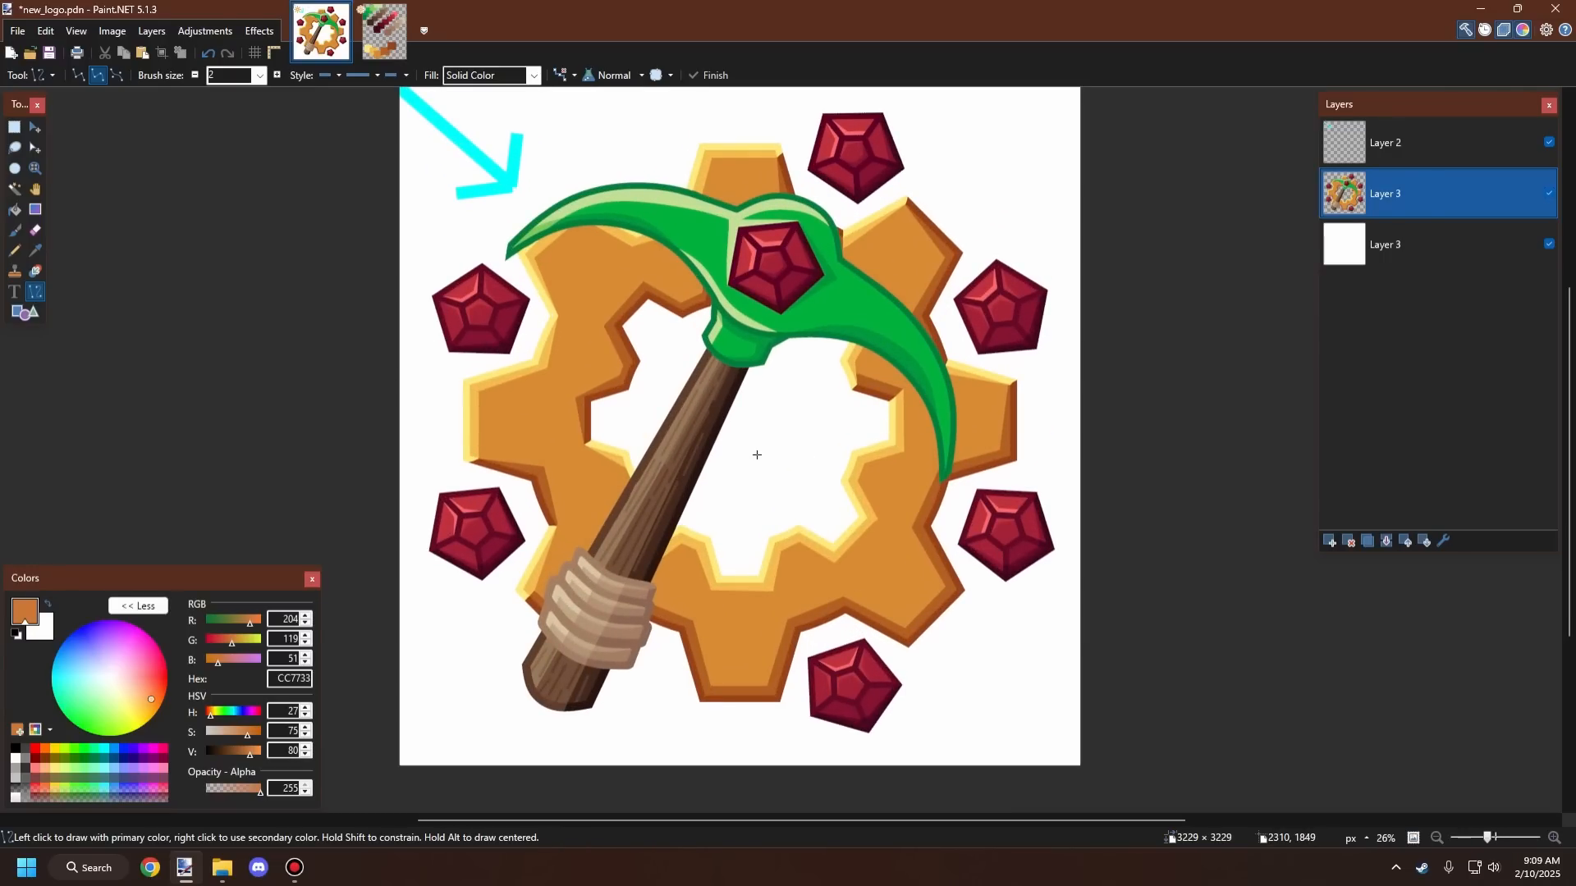
scroll(850, 556, up, 2)
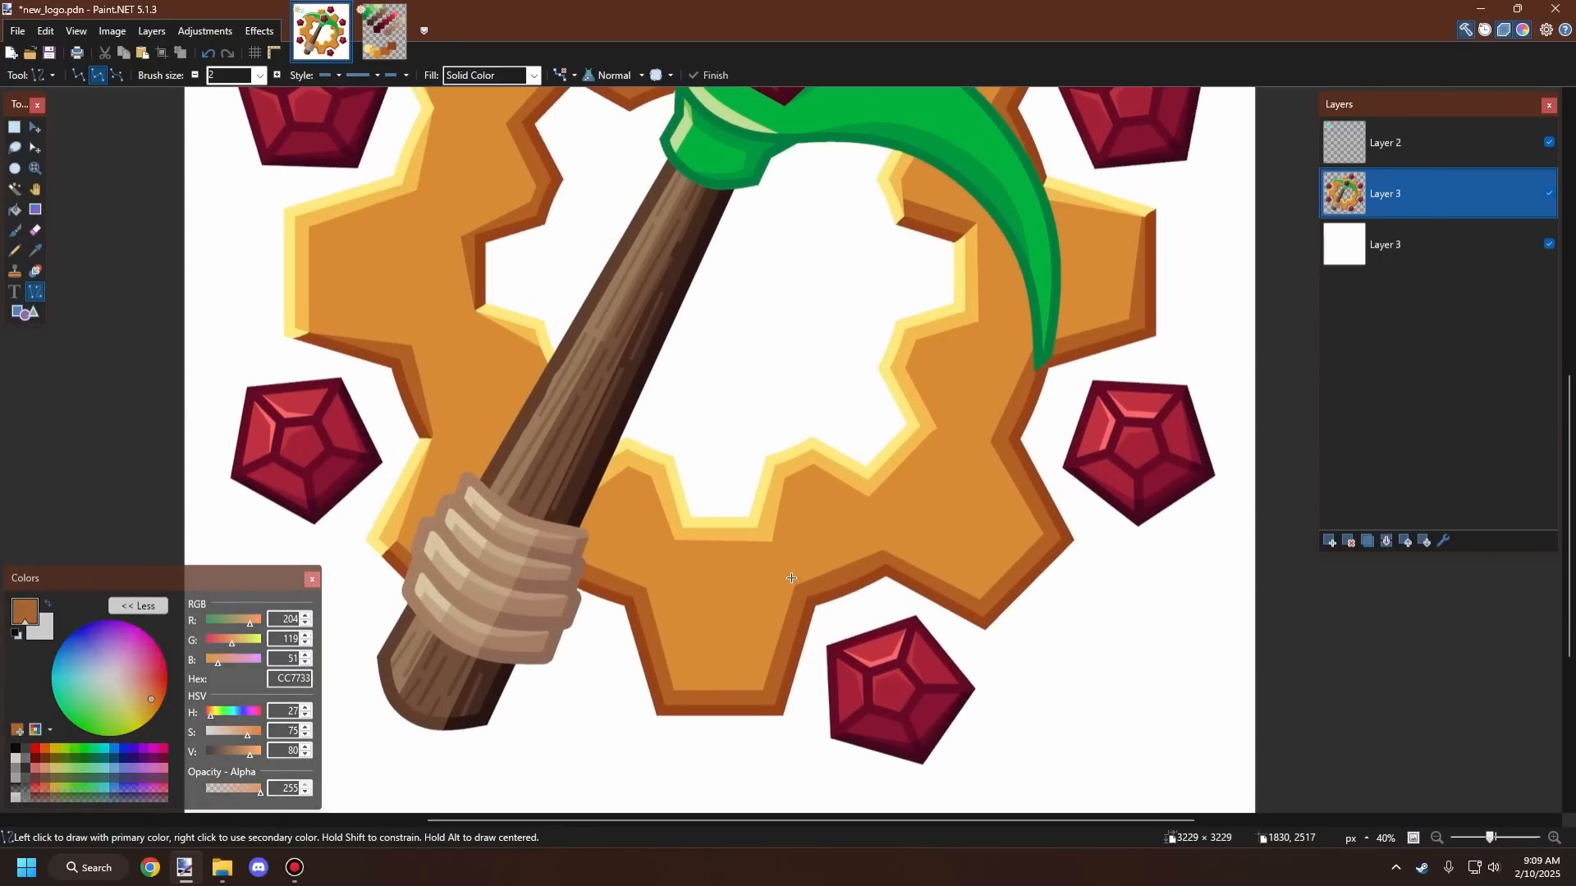
scroll(749, 576, down, 1)
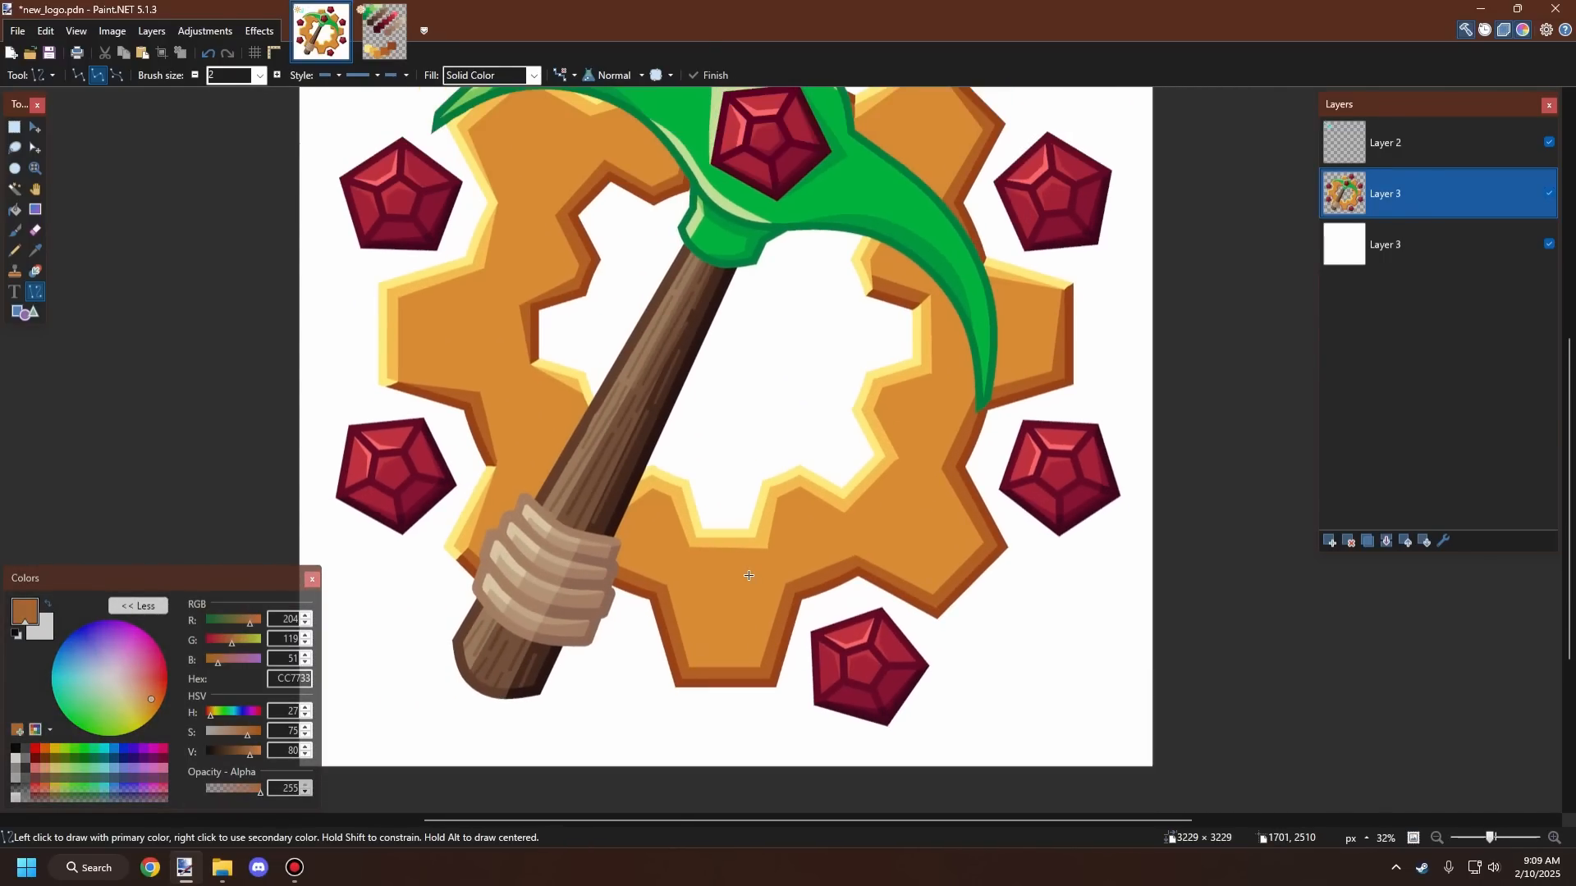
scroll(749, 576, down, 3)
scroll(748, 577, up, 2)
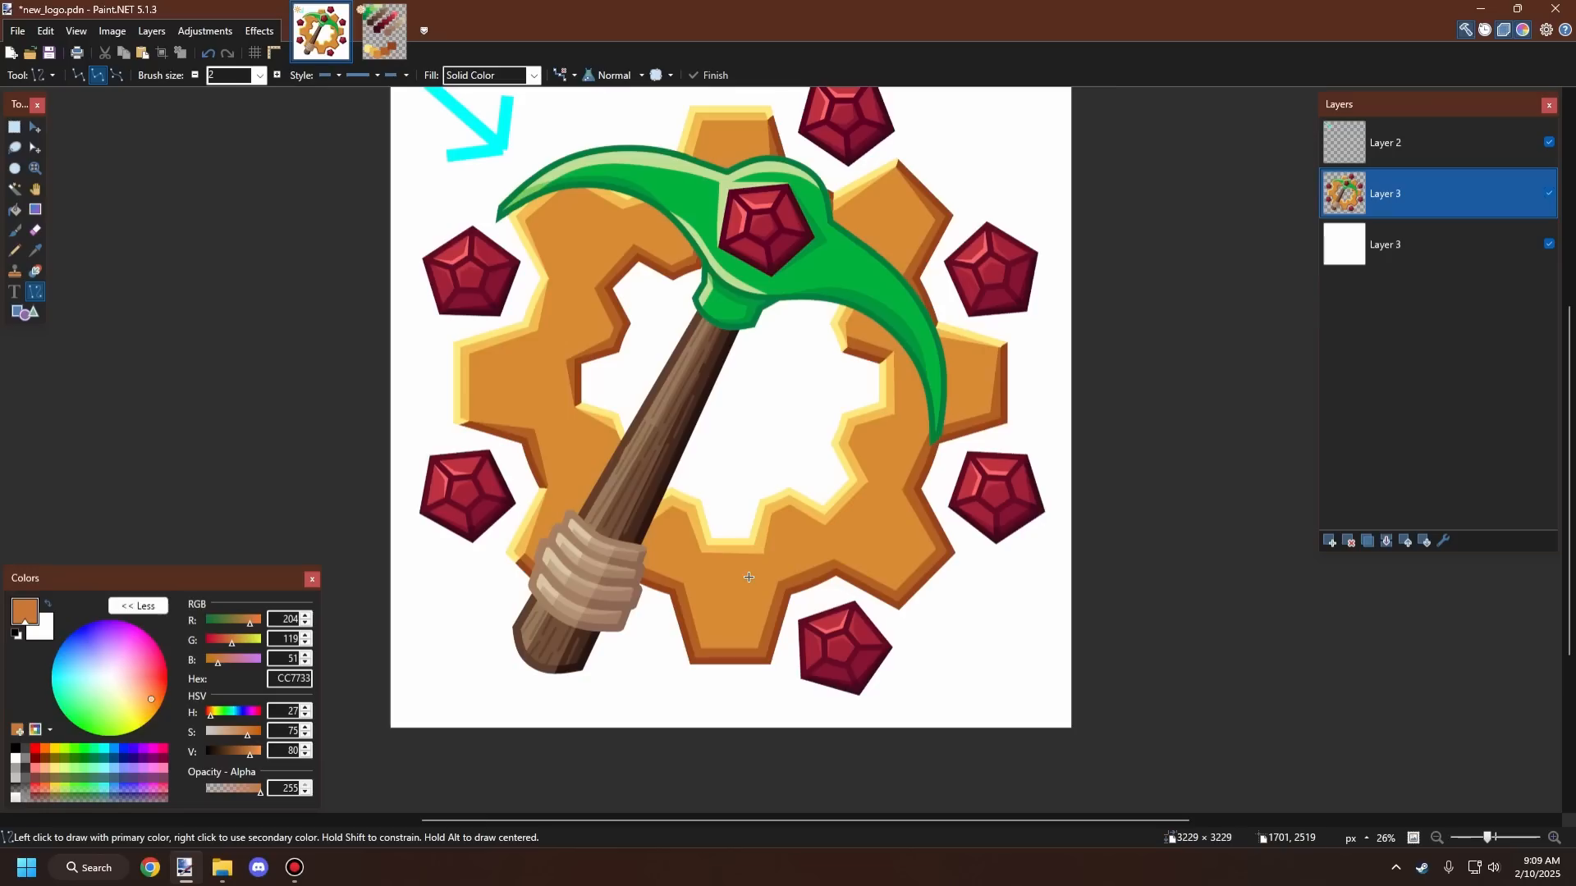
scroll(748, 576, down, 2)
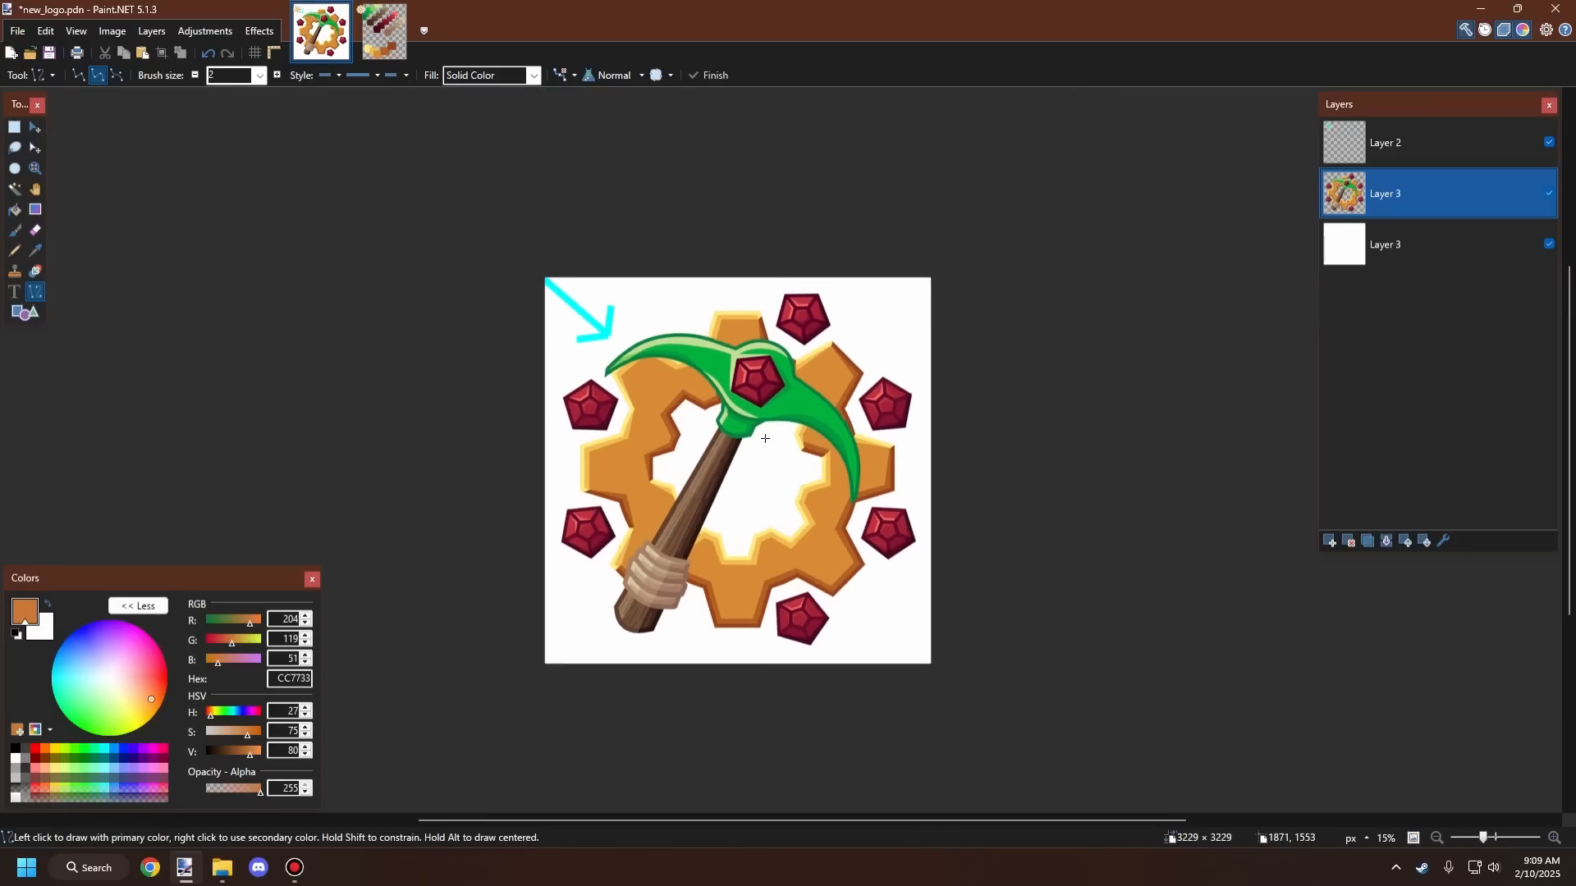
scroll(765, 435, up, 2)
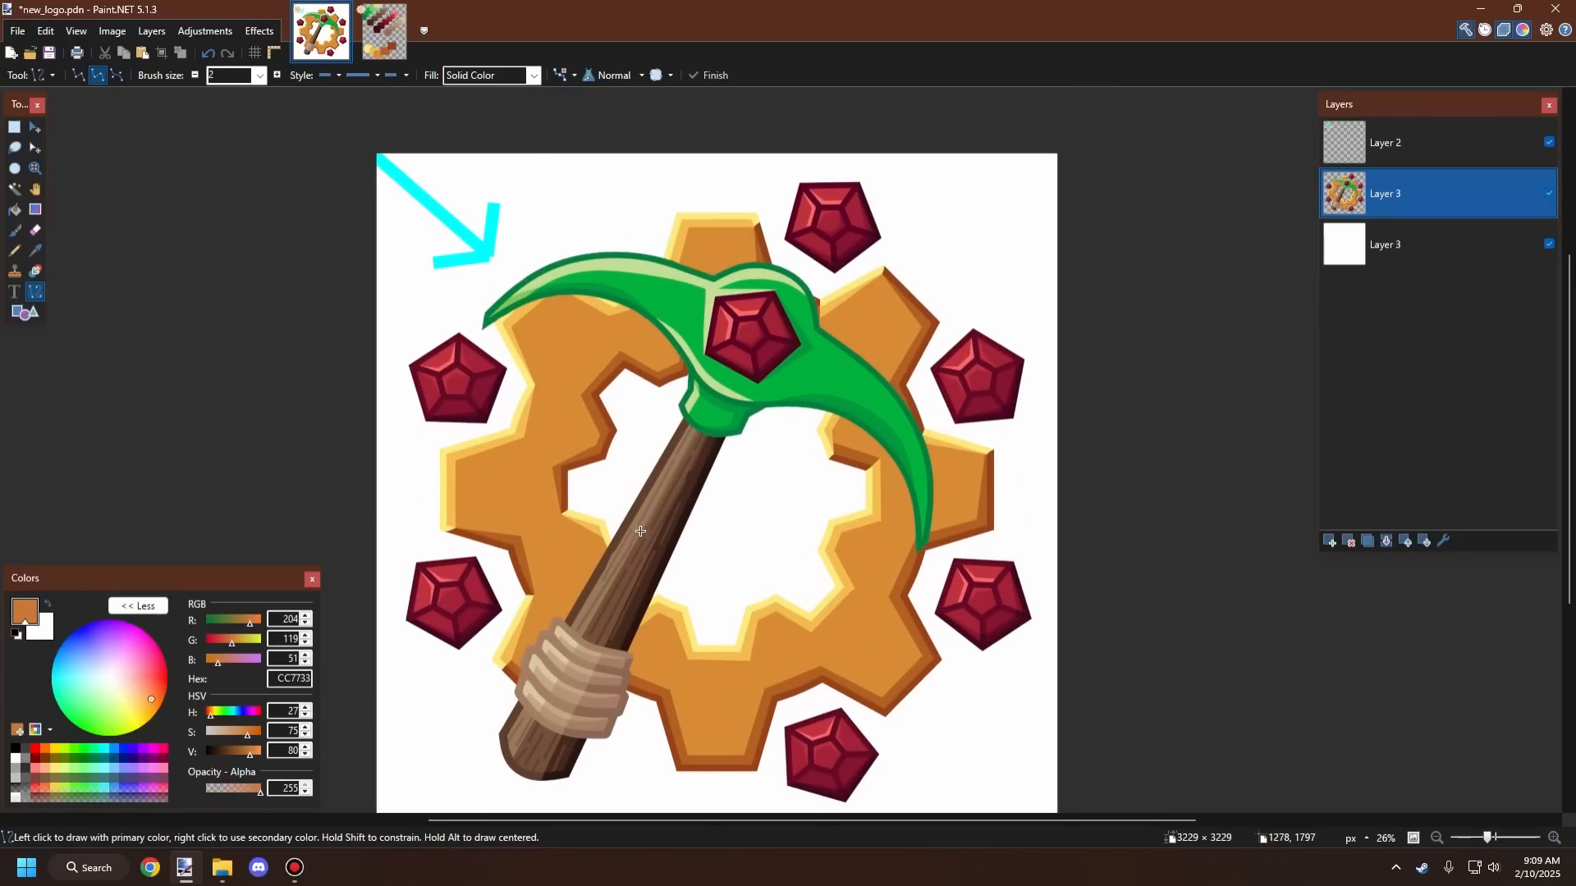
scroll(609, 494, down, 3)
scroll(609, 494, up, 2)
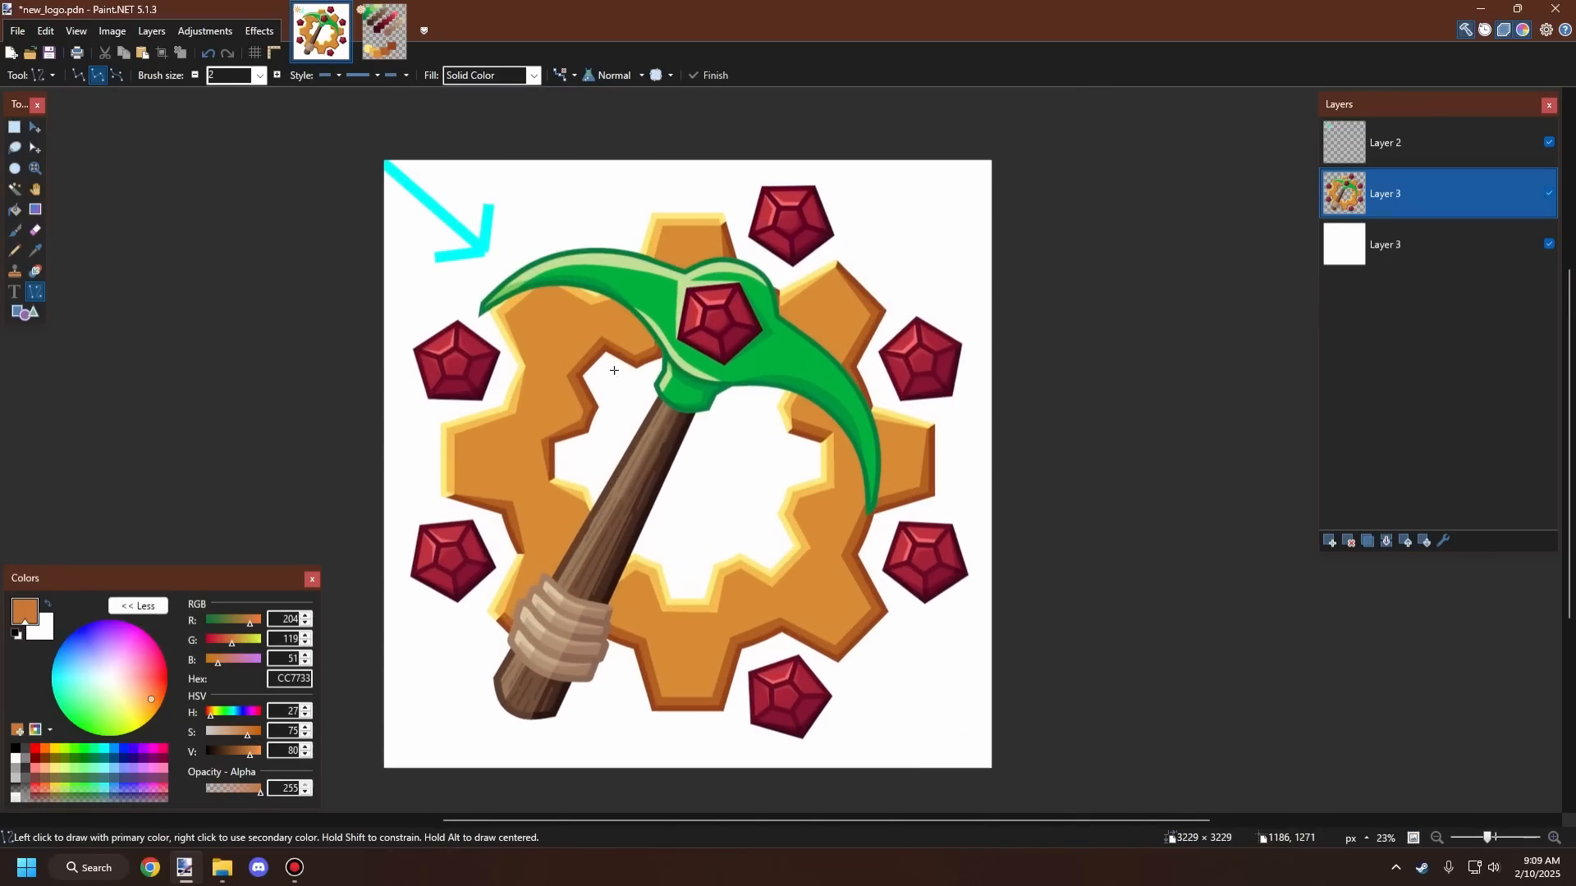
Step: Open the Outline Object effect and set the outline width to 25
click(259, 30)
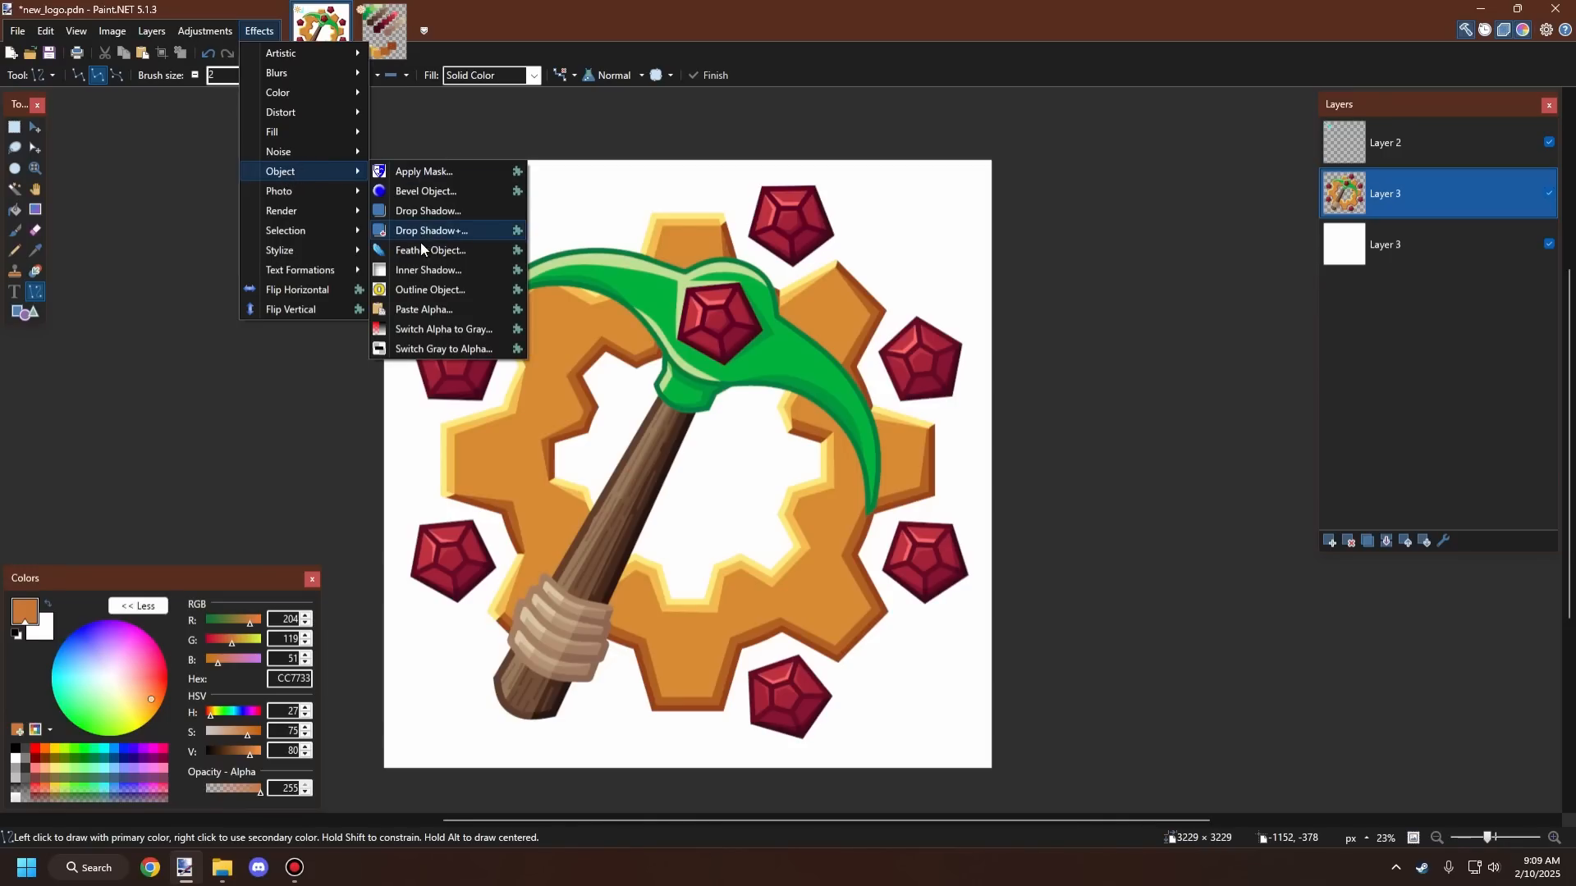
click(422, 292)
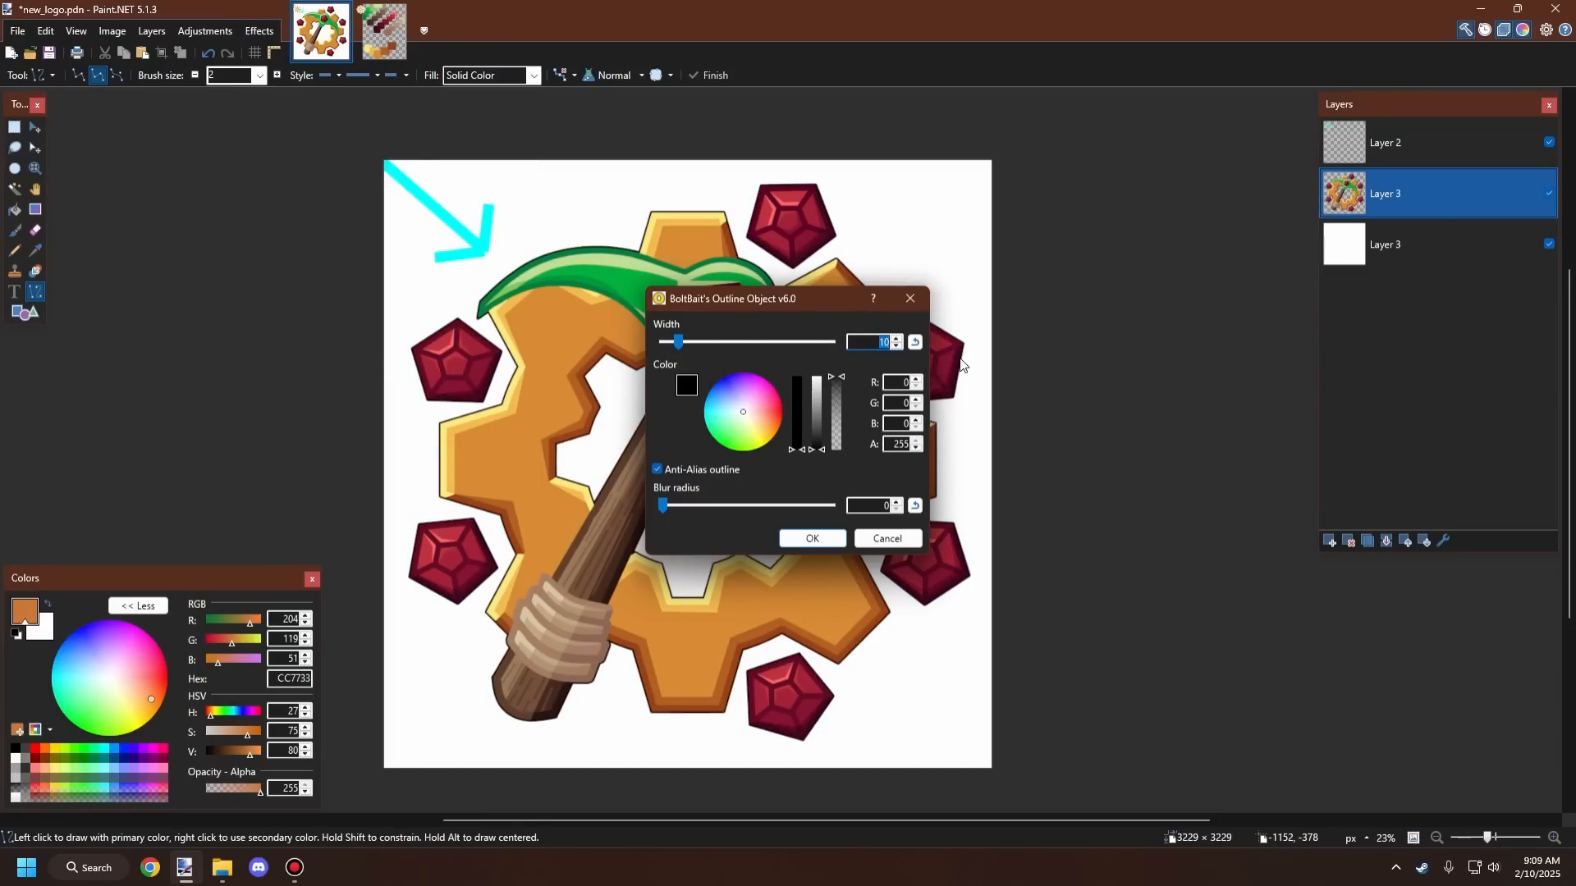
key(Tab)
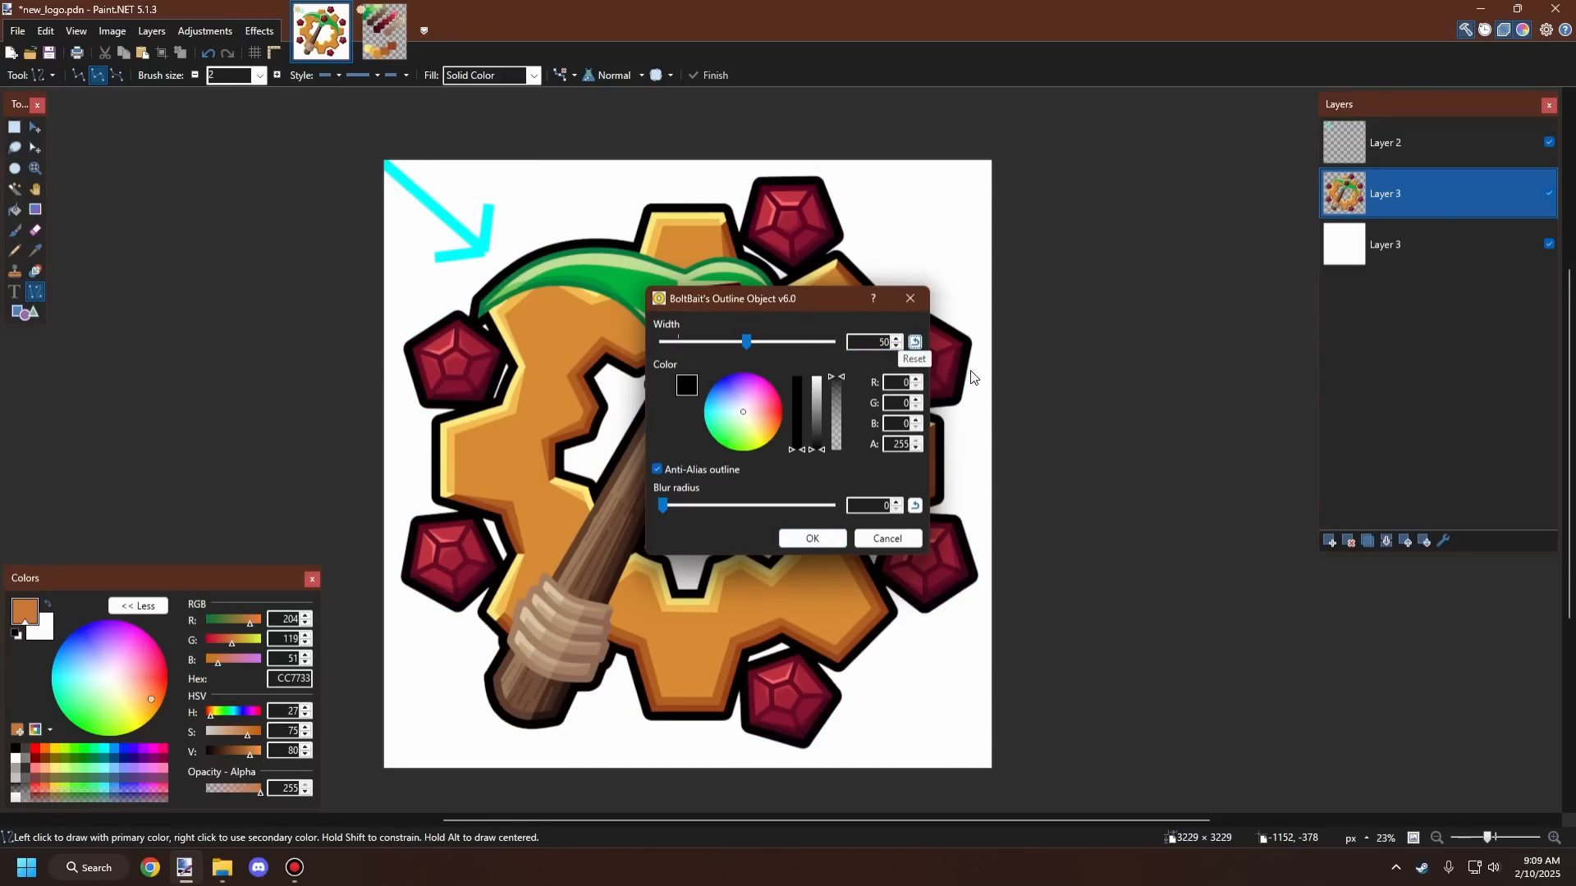
double_click(871, 349)
text(25)
key(Tab)
Step: Move the outline dialog aside, increase the outline width, and apply the black outline
drag(769, 298, 1120, 167)
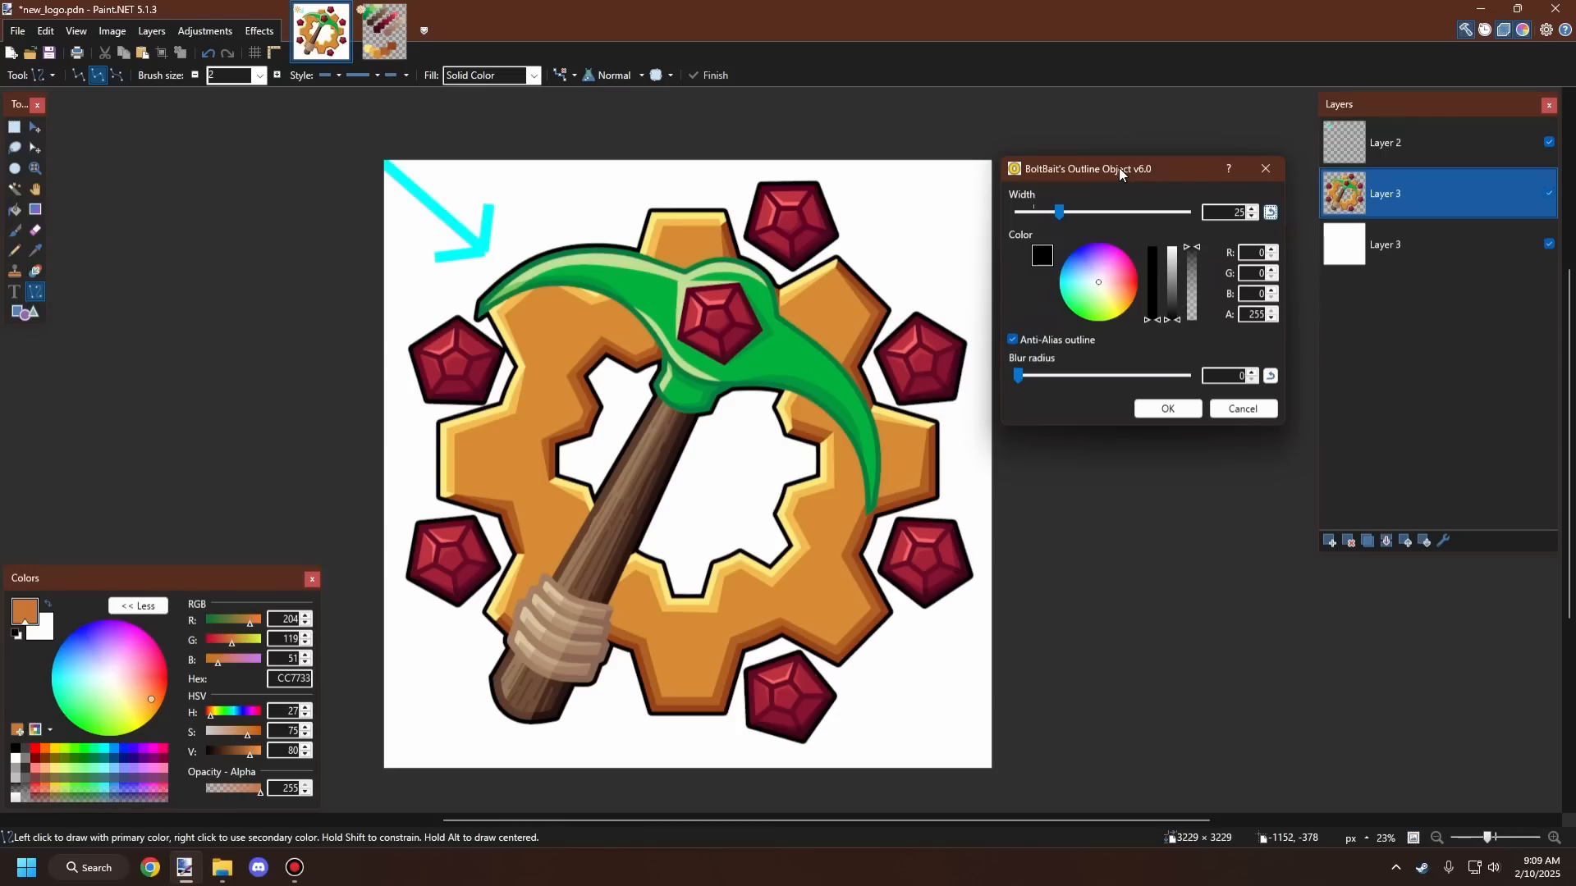
drag(1119, 167, 1124, 170)
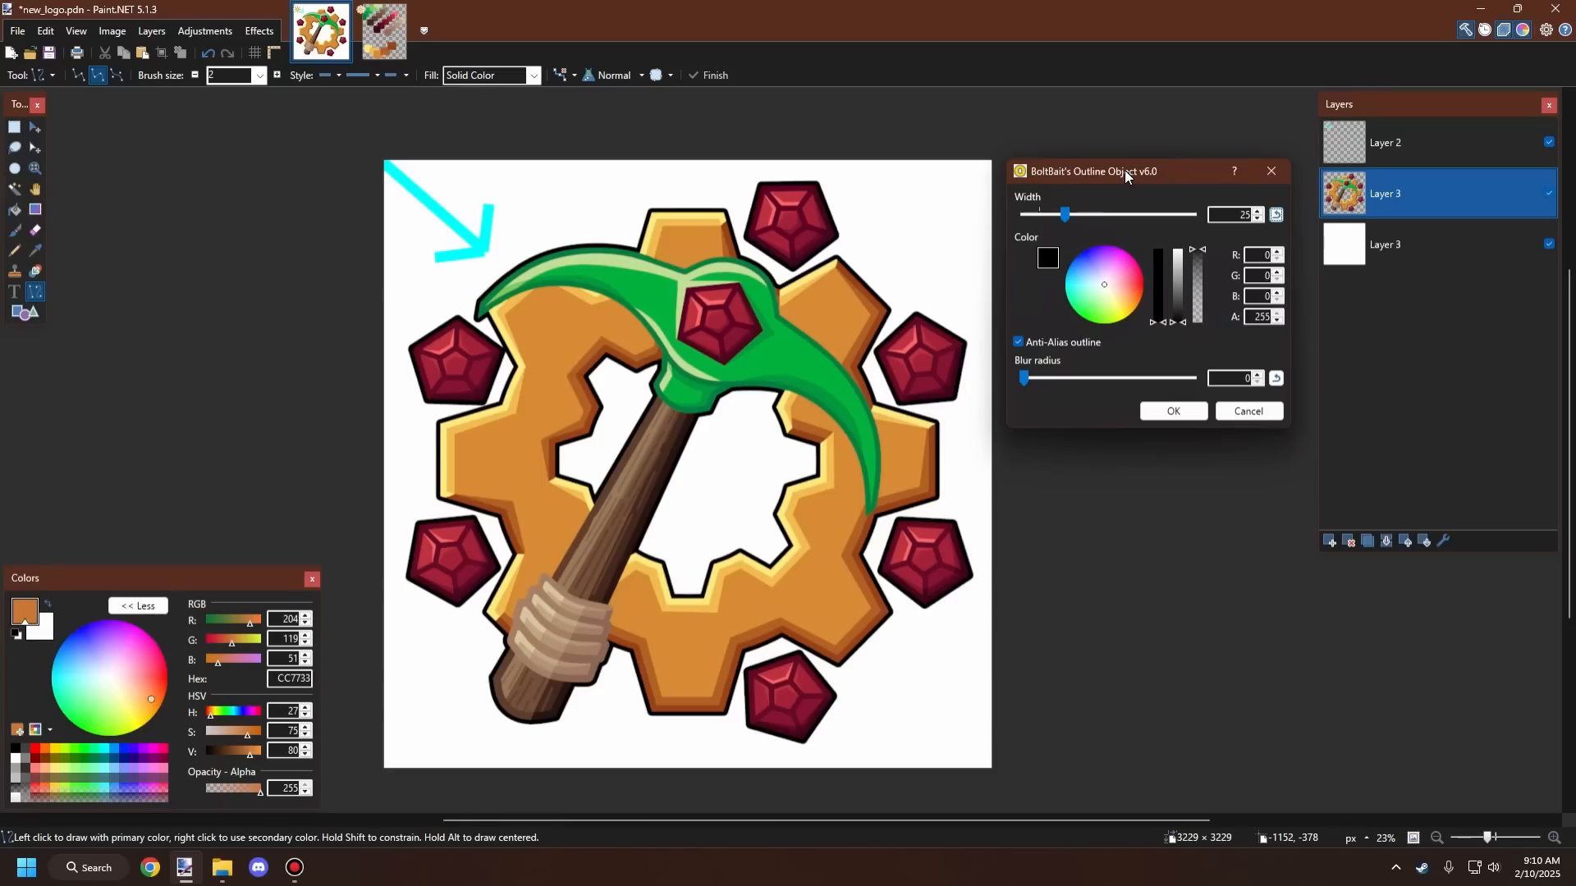
drag(1125, 170, 1125, 176)
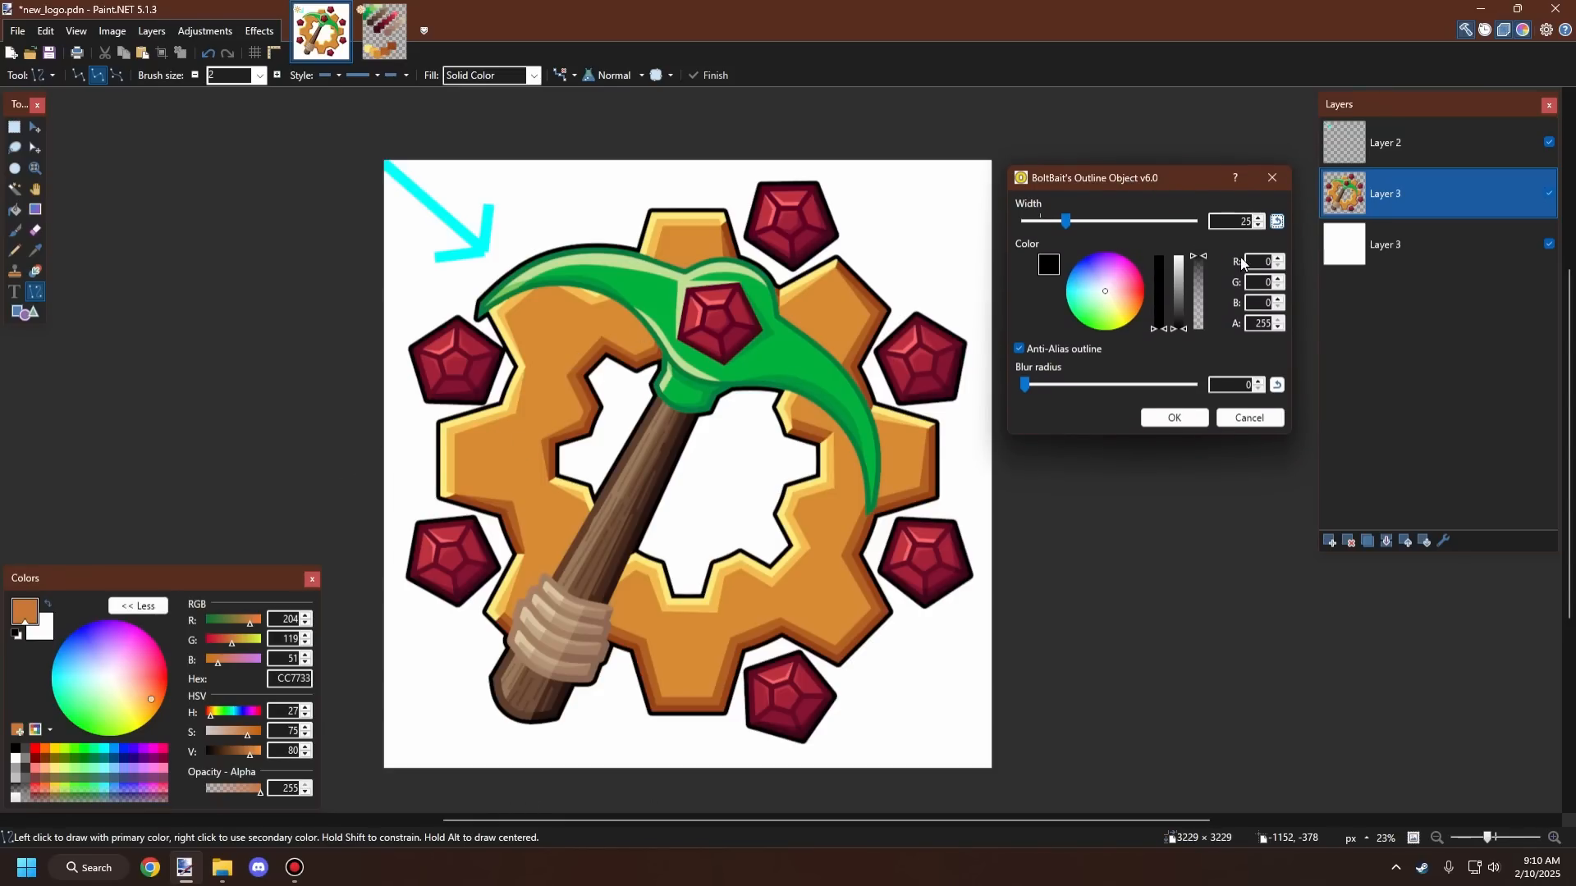
double_click(1257, 220)
click(1257, 218)
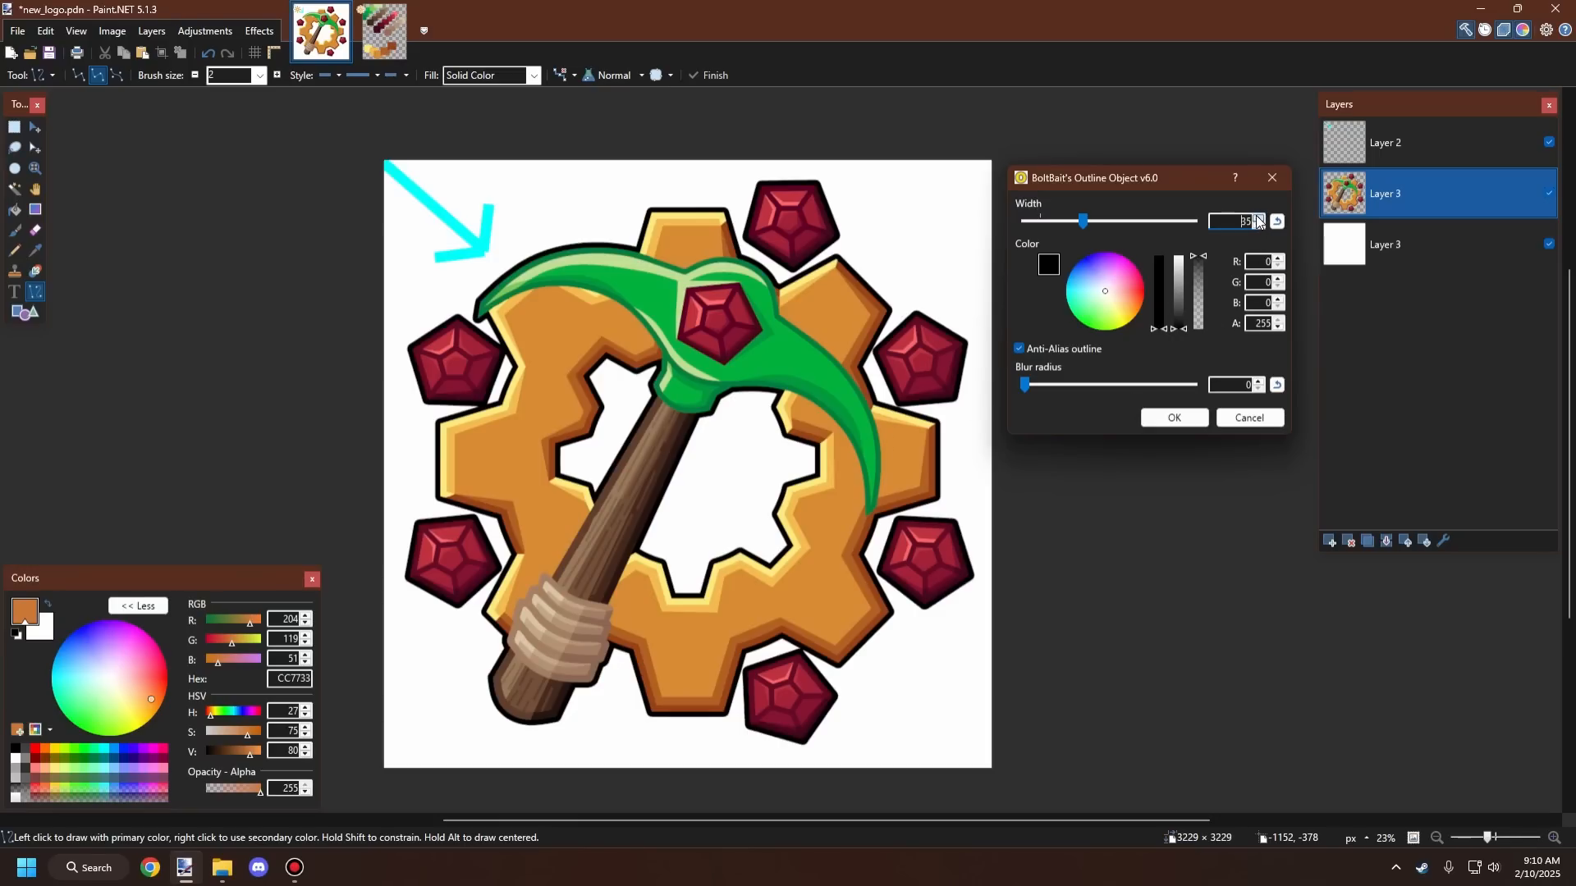
click(1172, 419)
Step: Zoom out and back in to review the outlined logo
scroll(818, 406, down, 5)
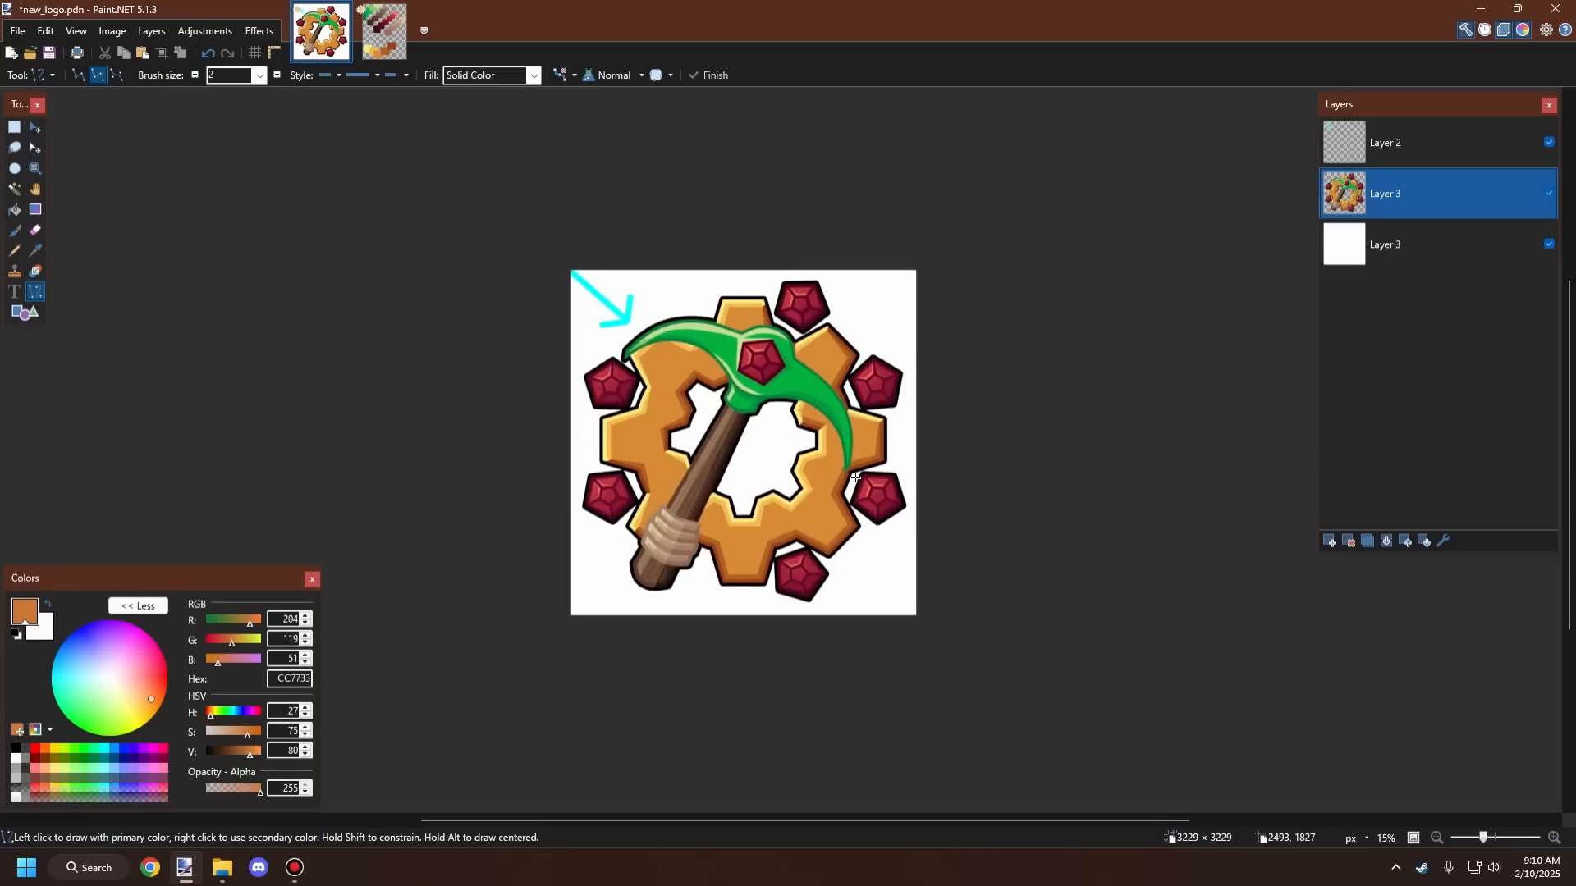
scroll(821, 406, up, 5)
scroll(749, 408, down, 5)
scroll(763, 404, up, 3)
scroll(725, 416, down, 3)
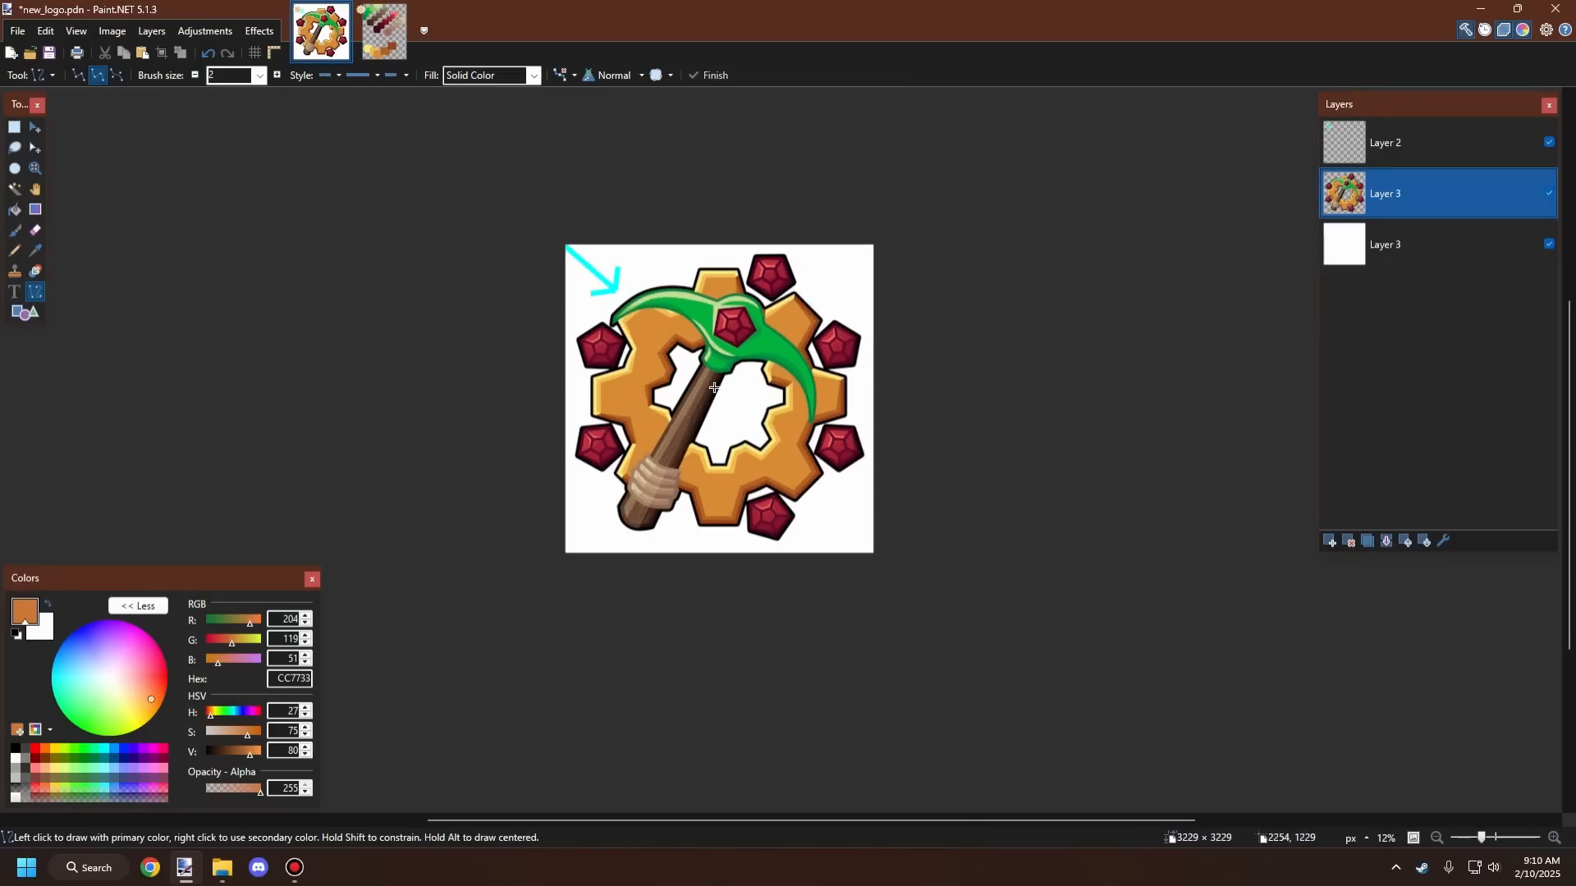
scroll(726, 417, up, 3)
scroll(725, 417, down, 4)
scroll(725, 417, up, 2)
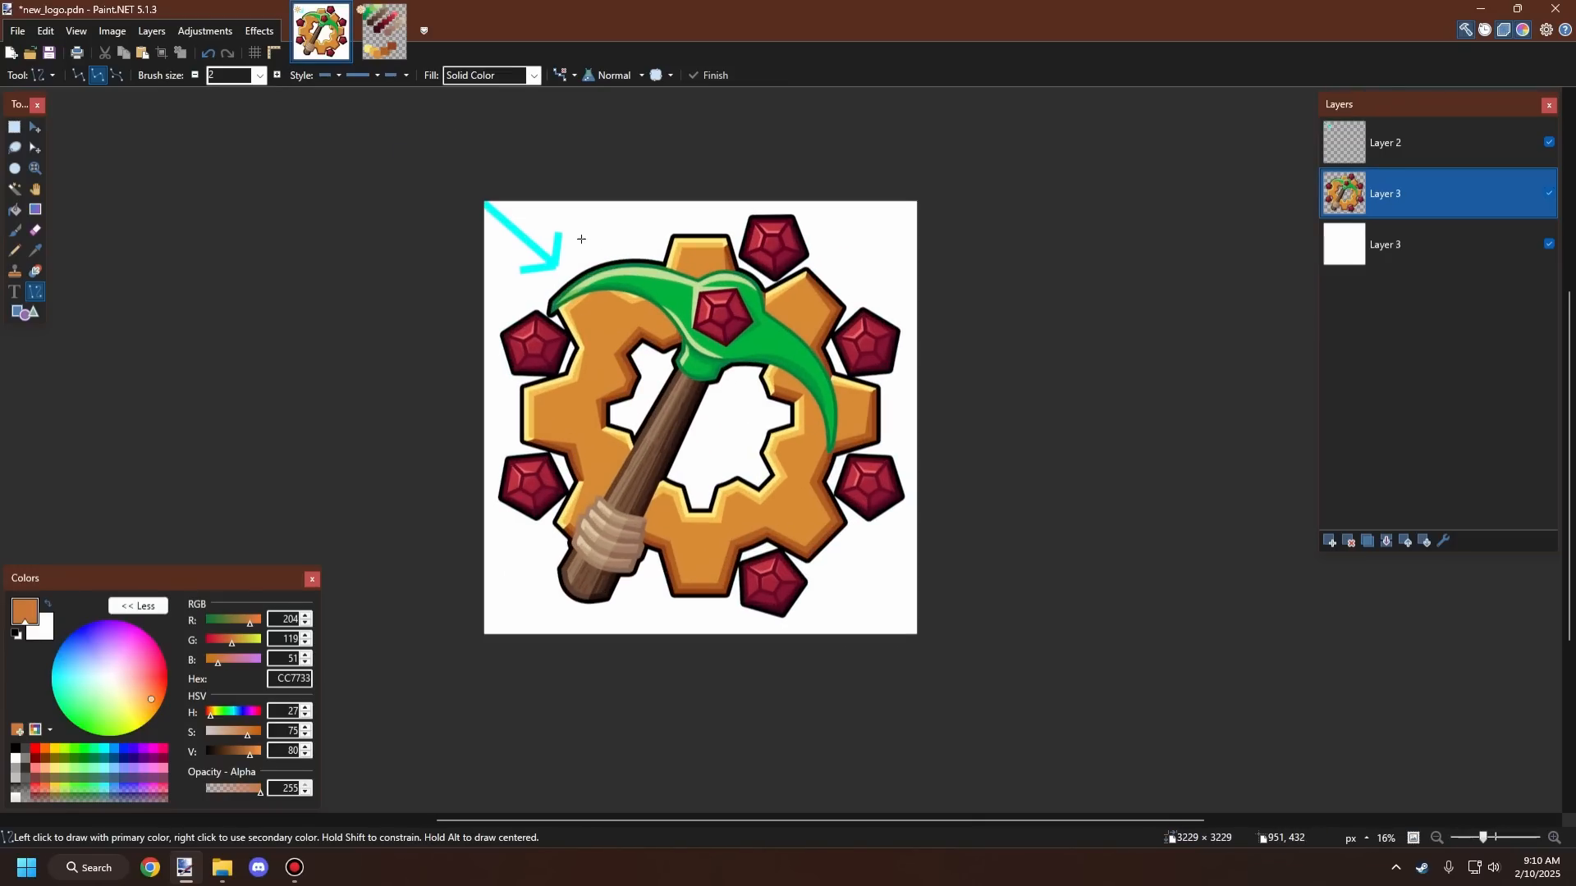
Step: Hide Layer 2 and delete it from the image
click(1549, 142)
click(1477, 147)
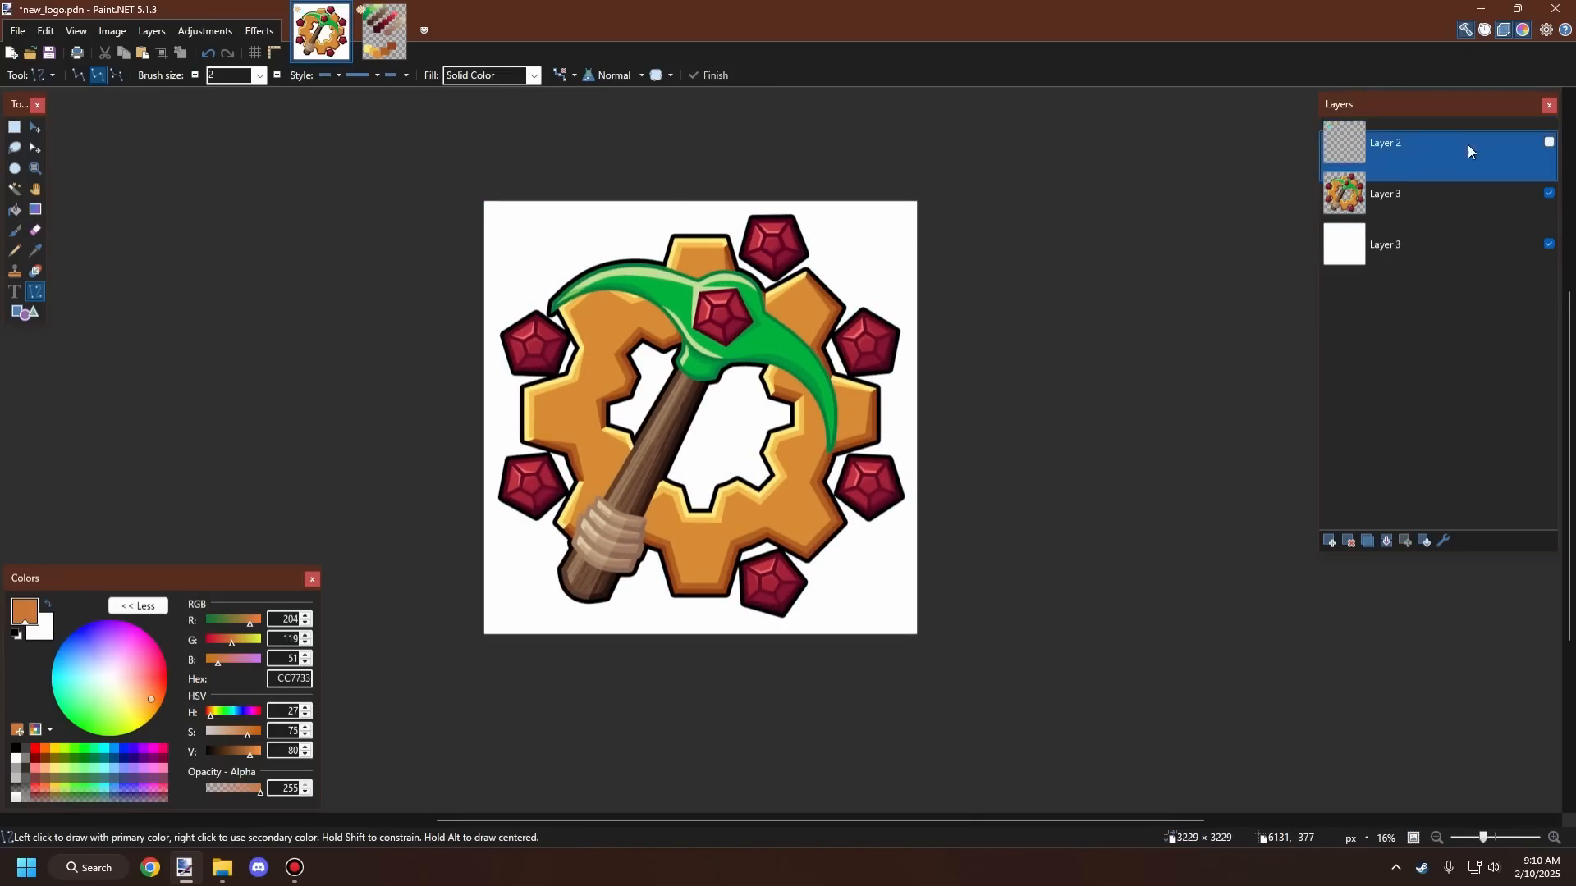
click(1349, 540)
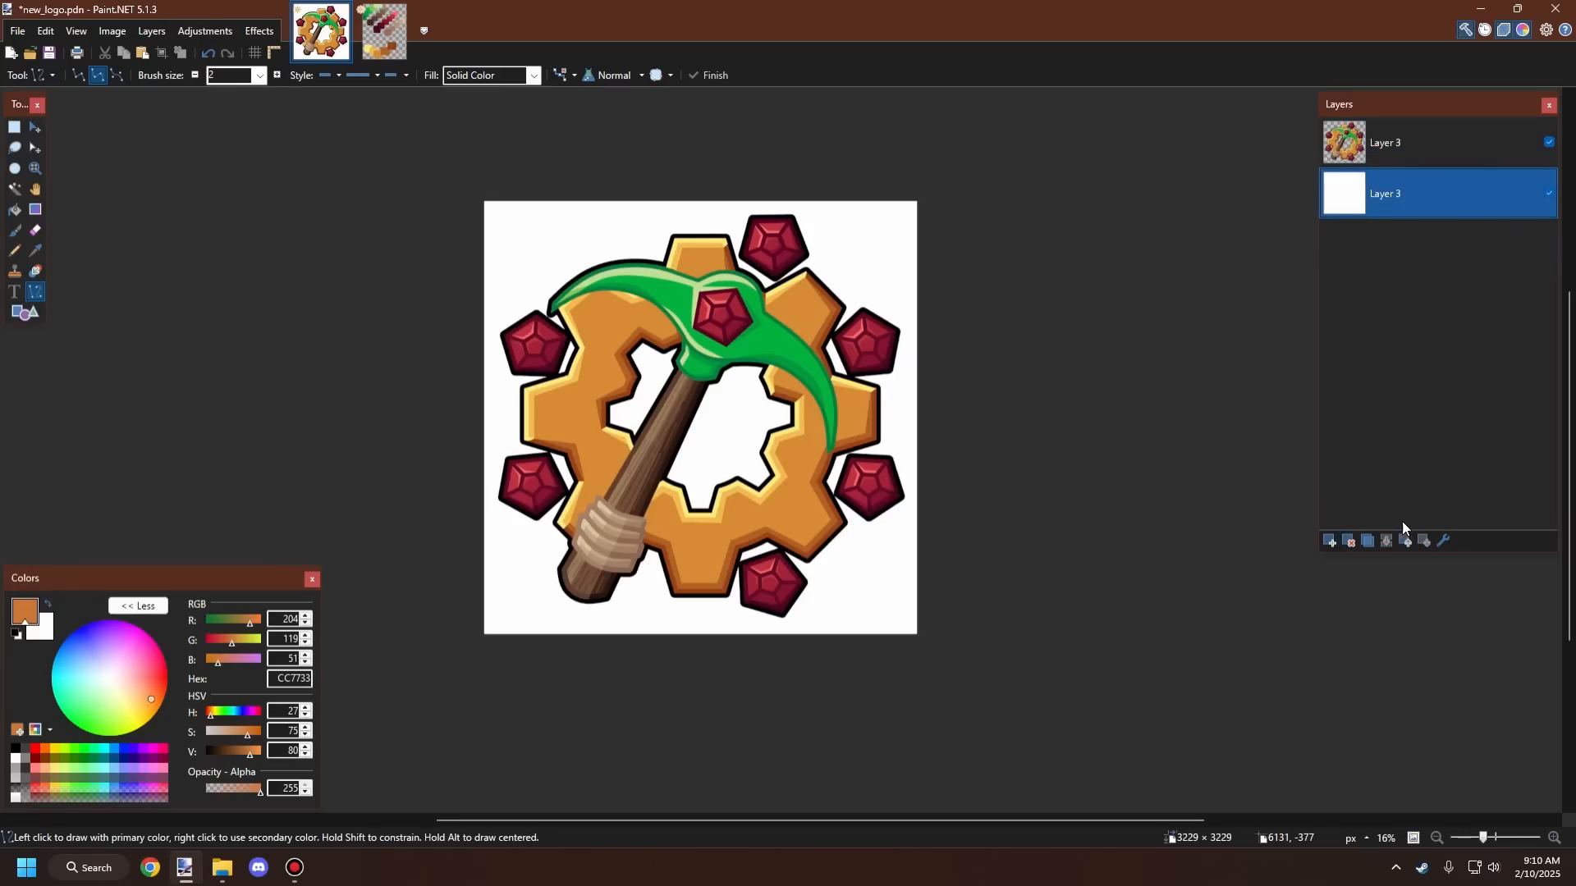
Step: Try filling the background layer with black using the Paint Bucket, and undo the fill
click(15, 209)
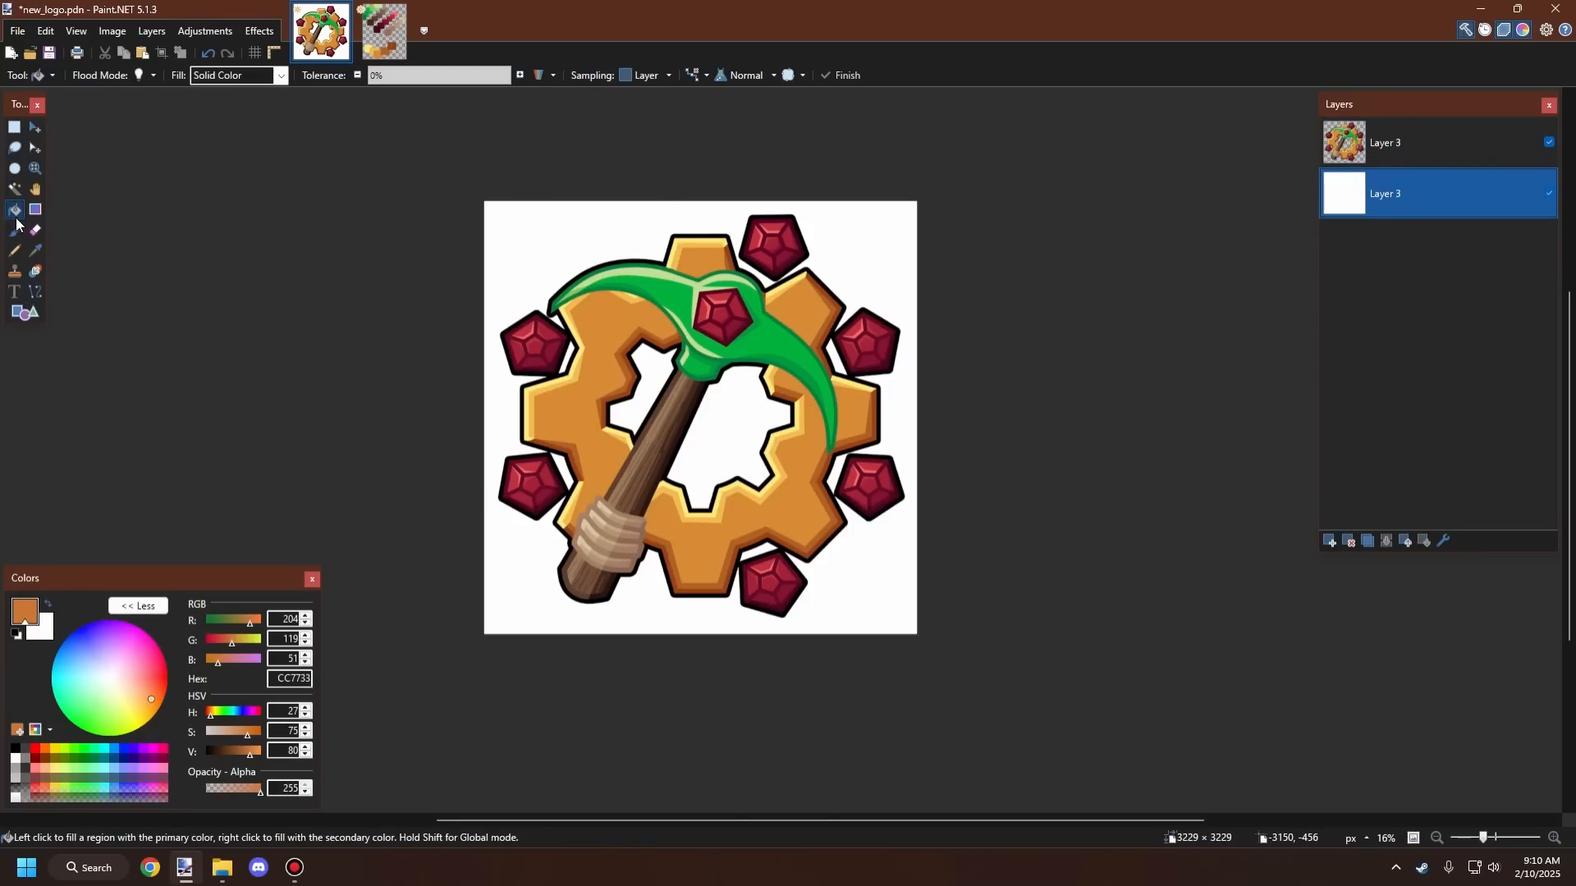
click(15, 749)
click(528, 589)
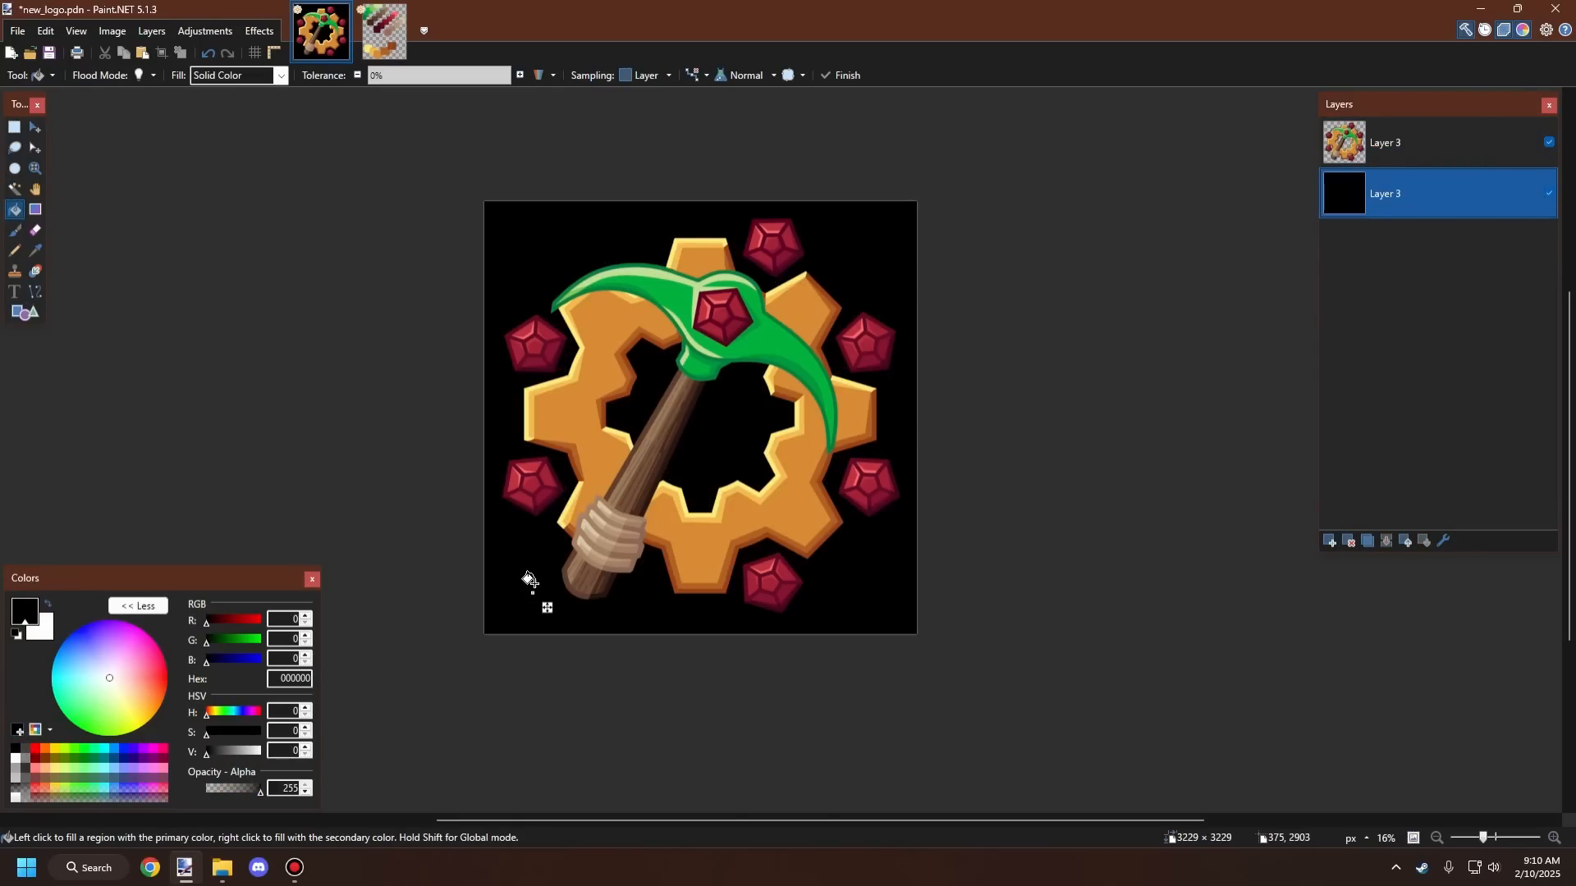
scroll(667, 447, down, 2)
scroll(666, 446, up, 3)
scroll(666, 447, down, 2)
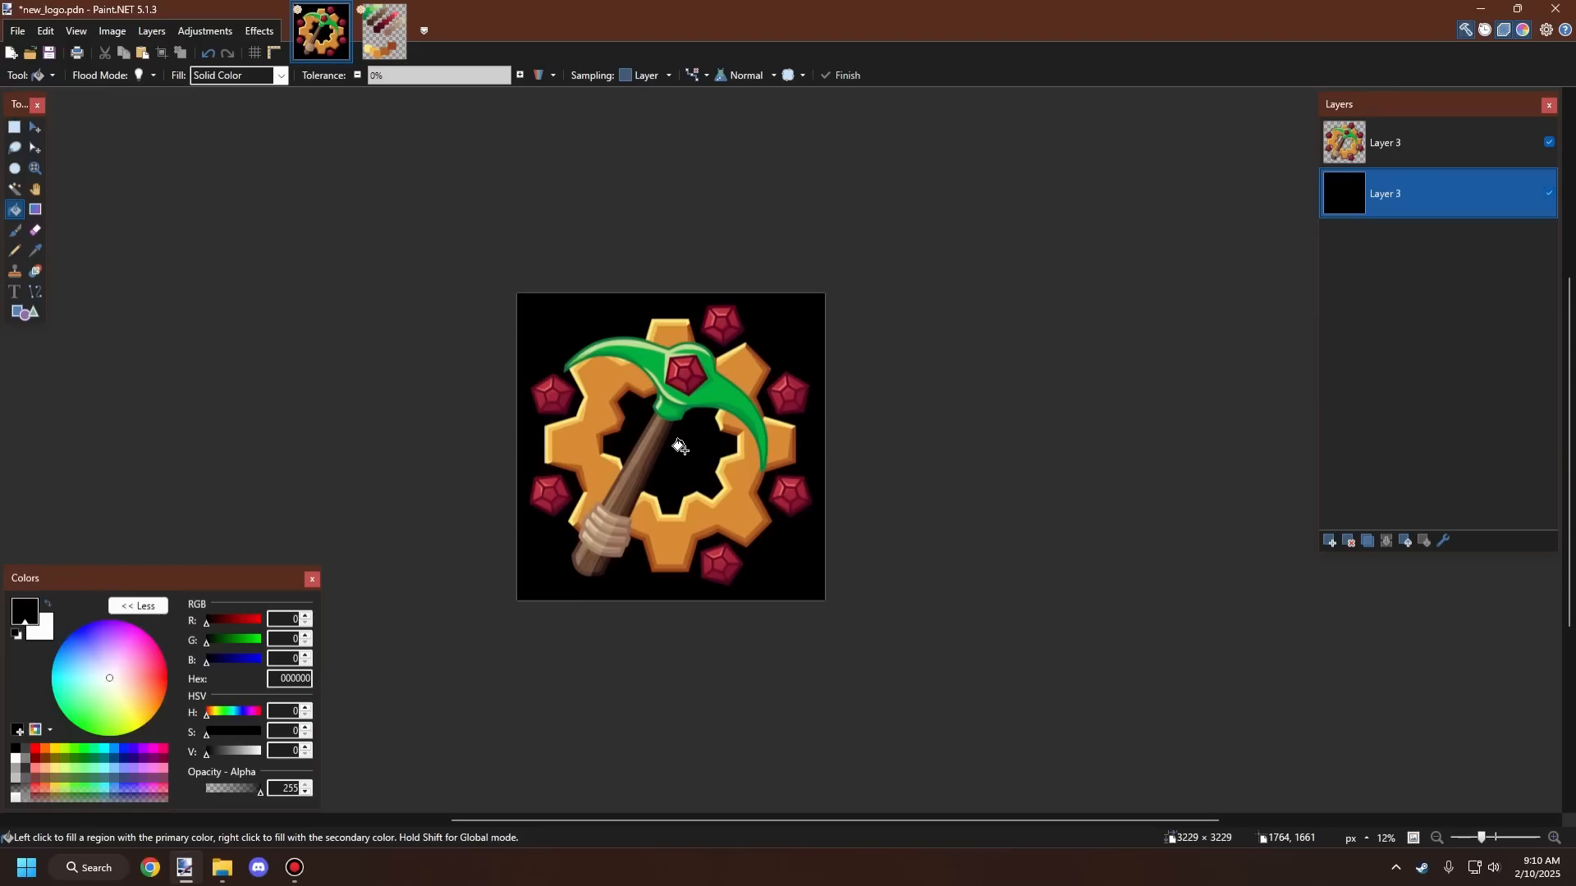
scroll(682, 445, up, 2)
scroll(686, 443, down, 1)
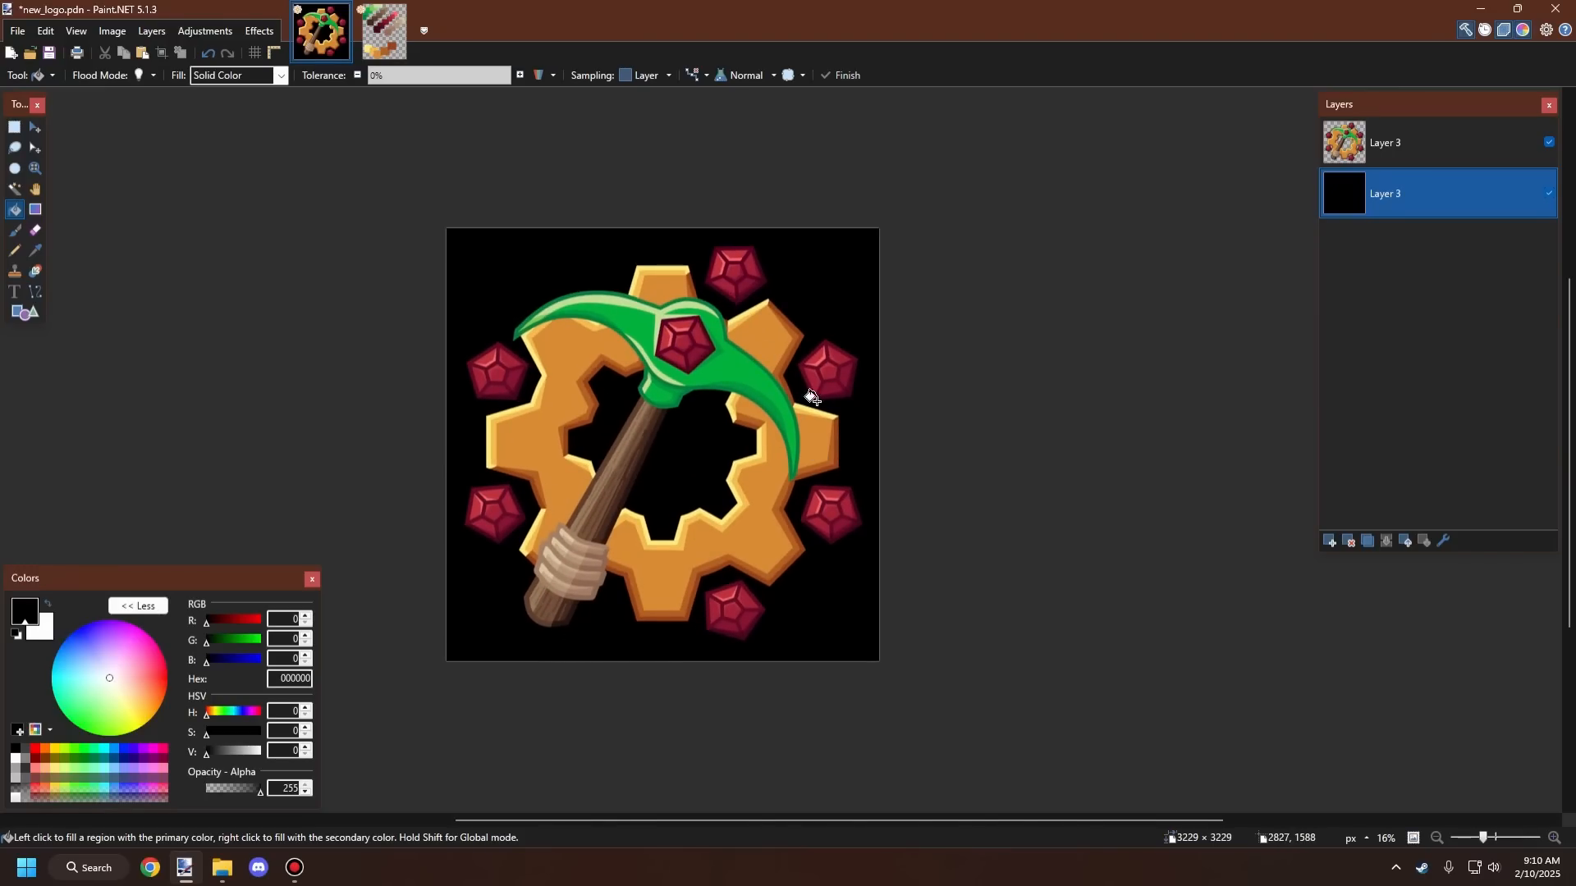
key(ctrl+z)
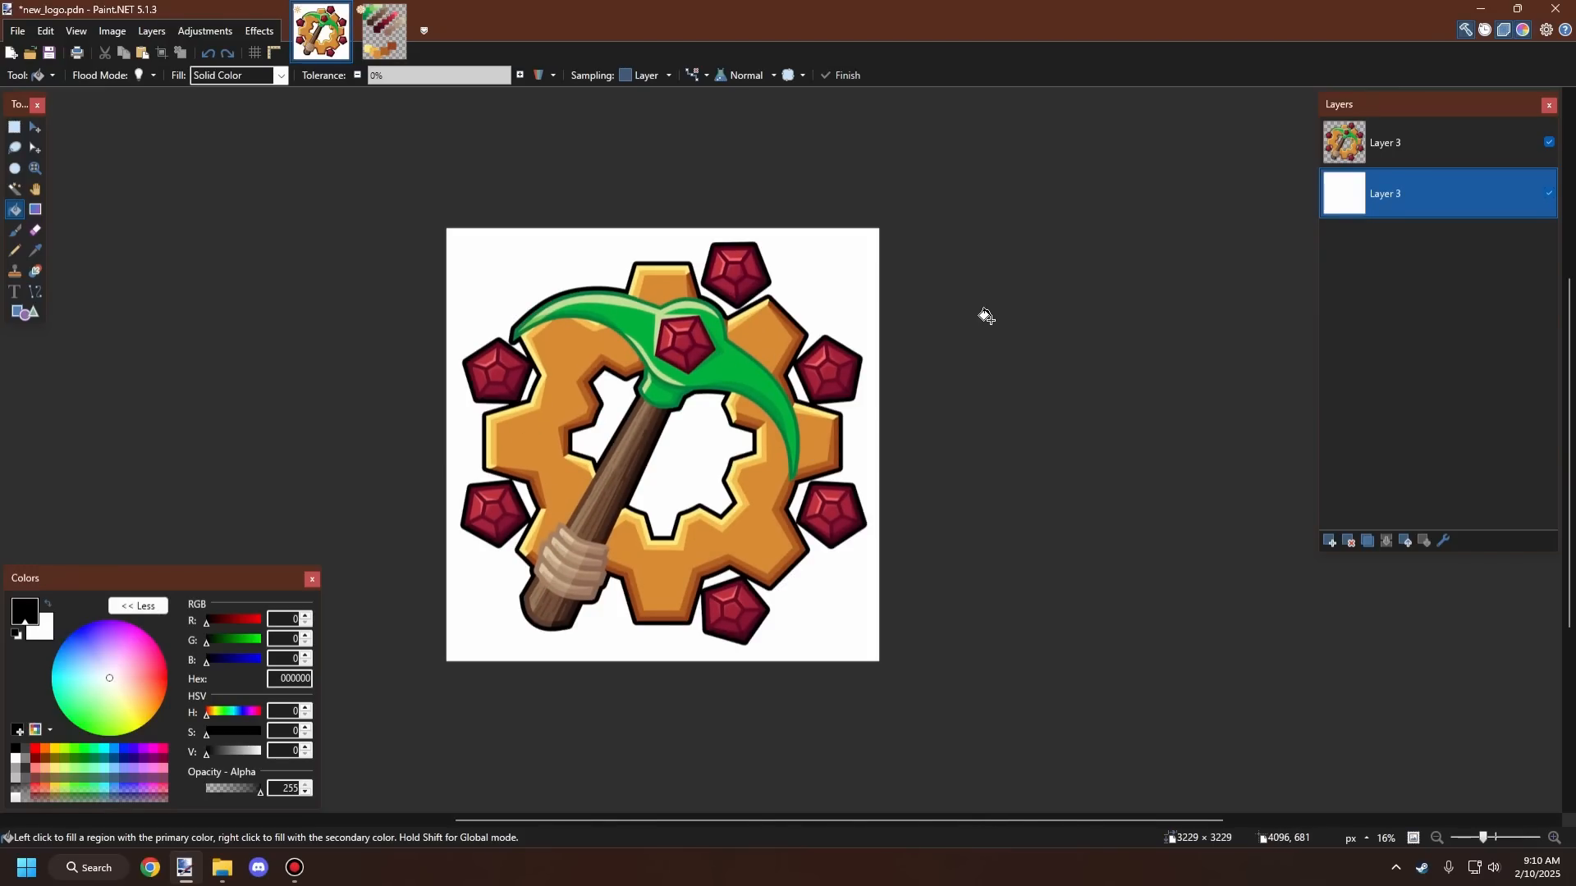
Step: Try filling the background layer with bright green 00FF90, and undo the fill
scroll(942, 337, up, 2)
scroll(942, 337, down, 3)
scroll(807, 314, up, 2)
scroll(806, 314, down, 2)
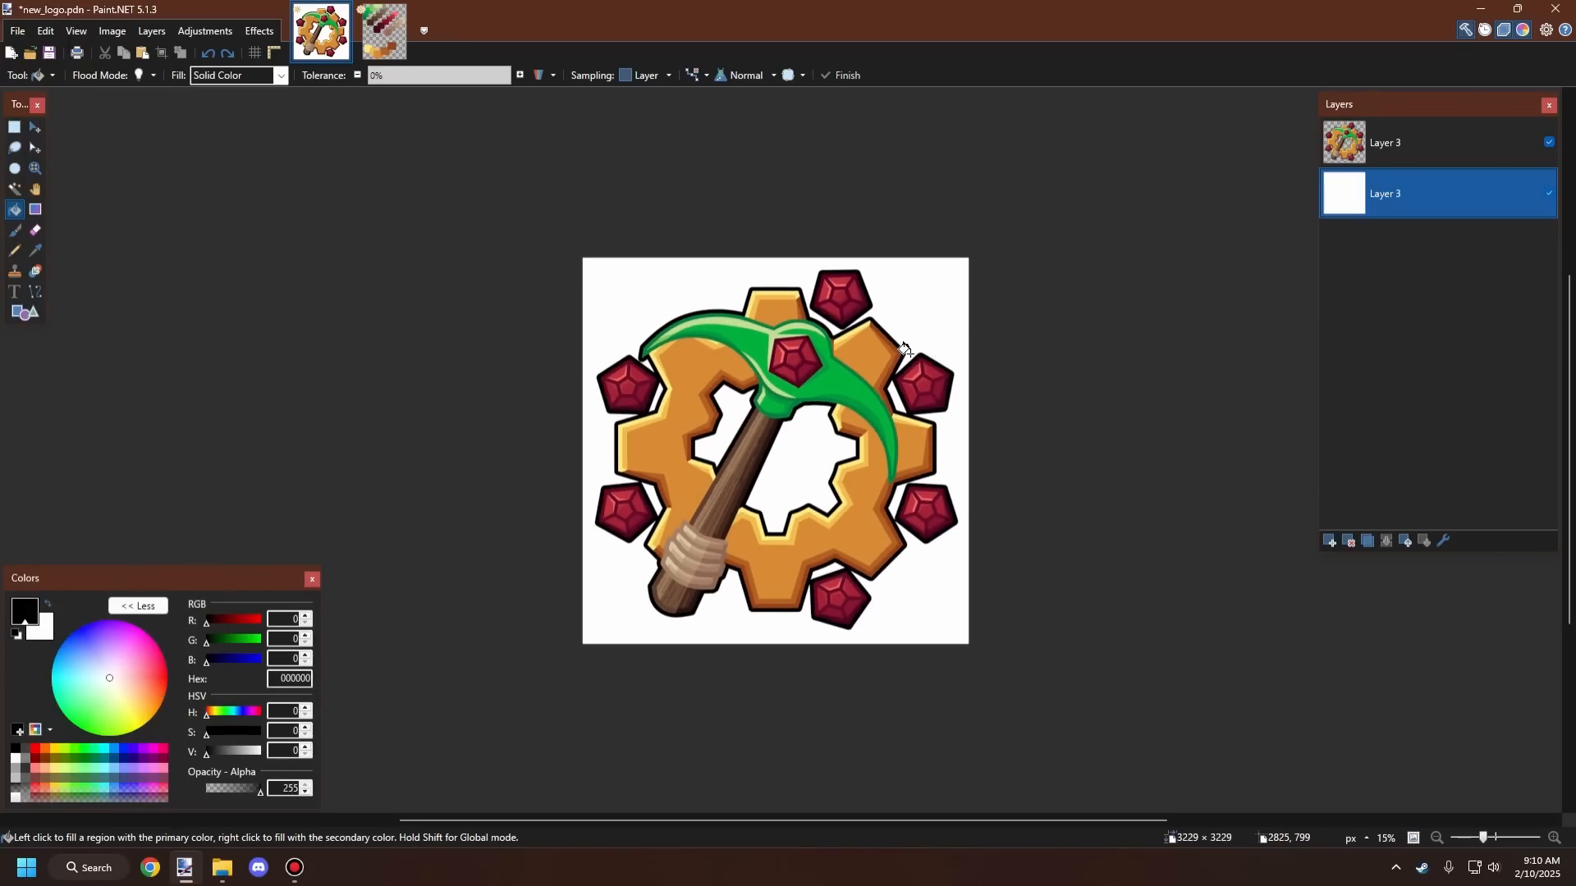
click(92, 750)
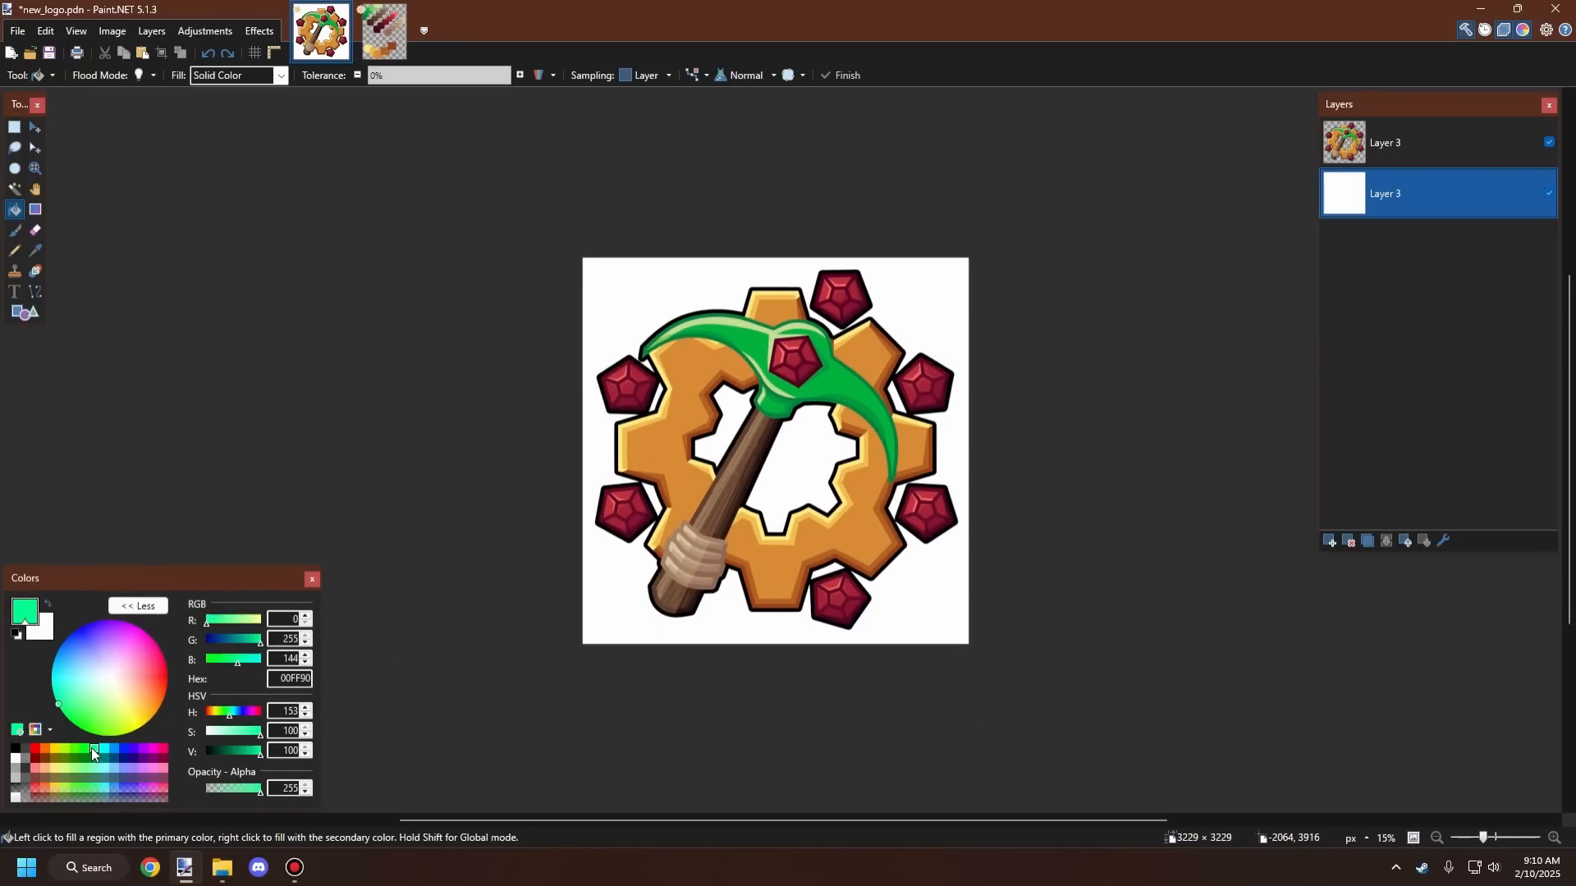
click(639, 620)
key(ctrl+z)
click(639, 615)
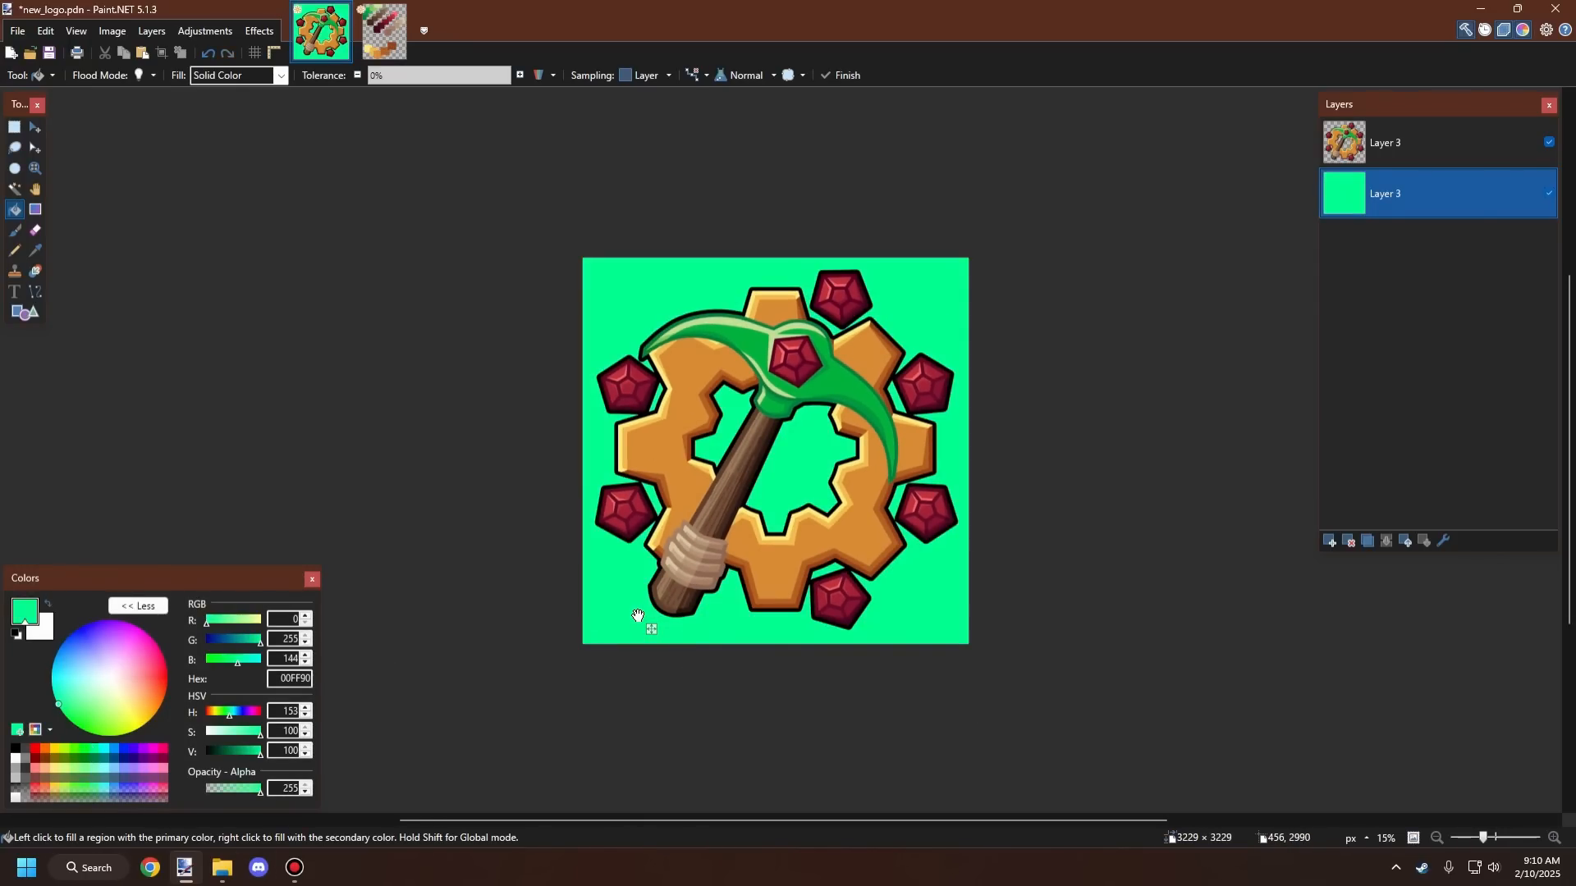
key(ctrl+z)
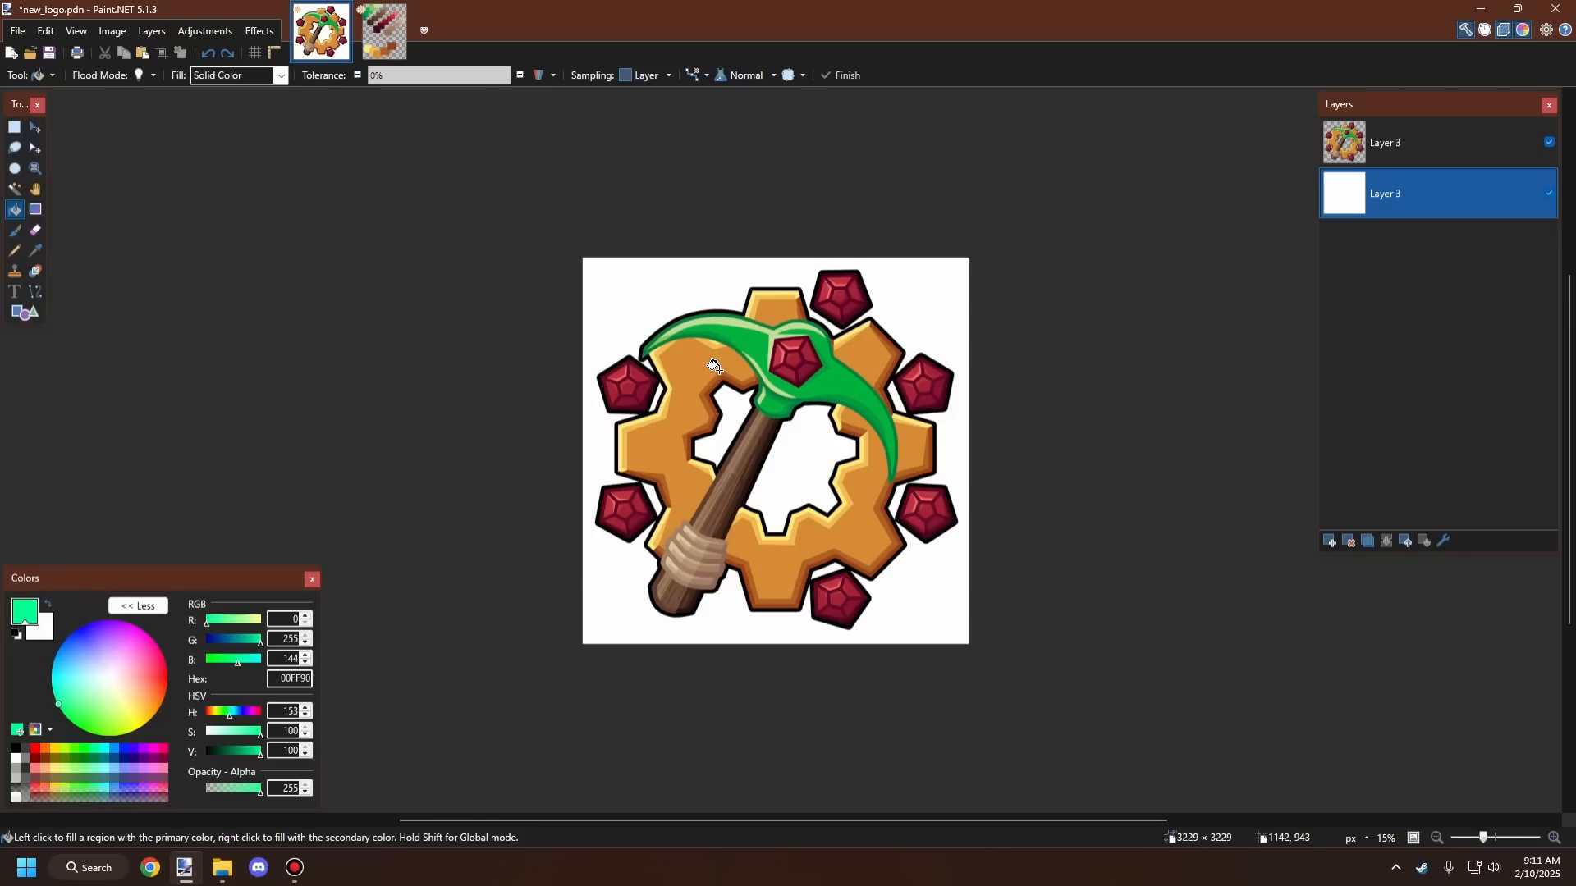
Step: Switch to the pallet image to compare the palette shades, and return to new_logo
scroll(708, 411, down, 6)
scroll(833, 336, up, 7)
scroll(733, 337, down, 4)
scroll(718, 410, up, 5)
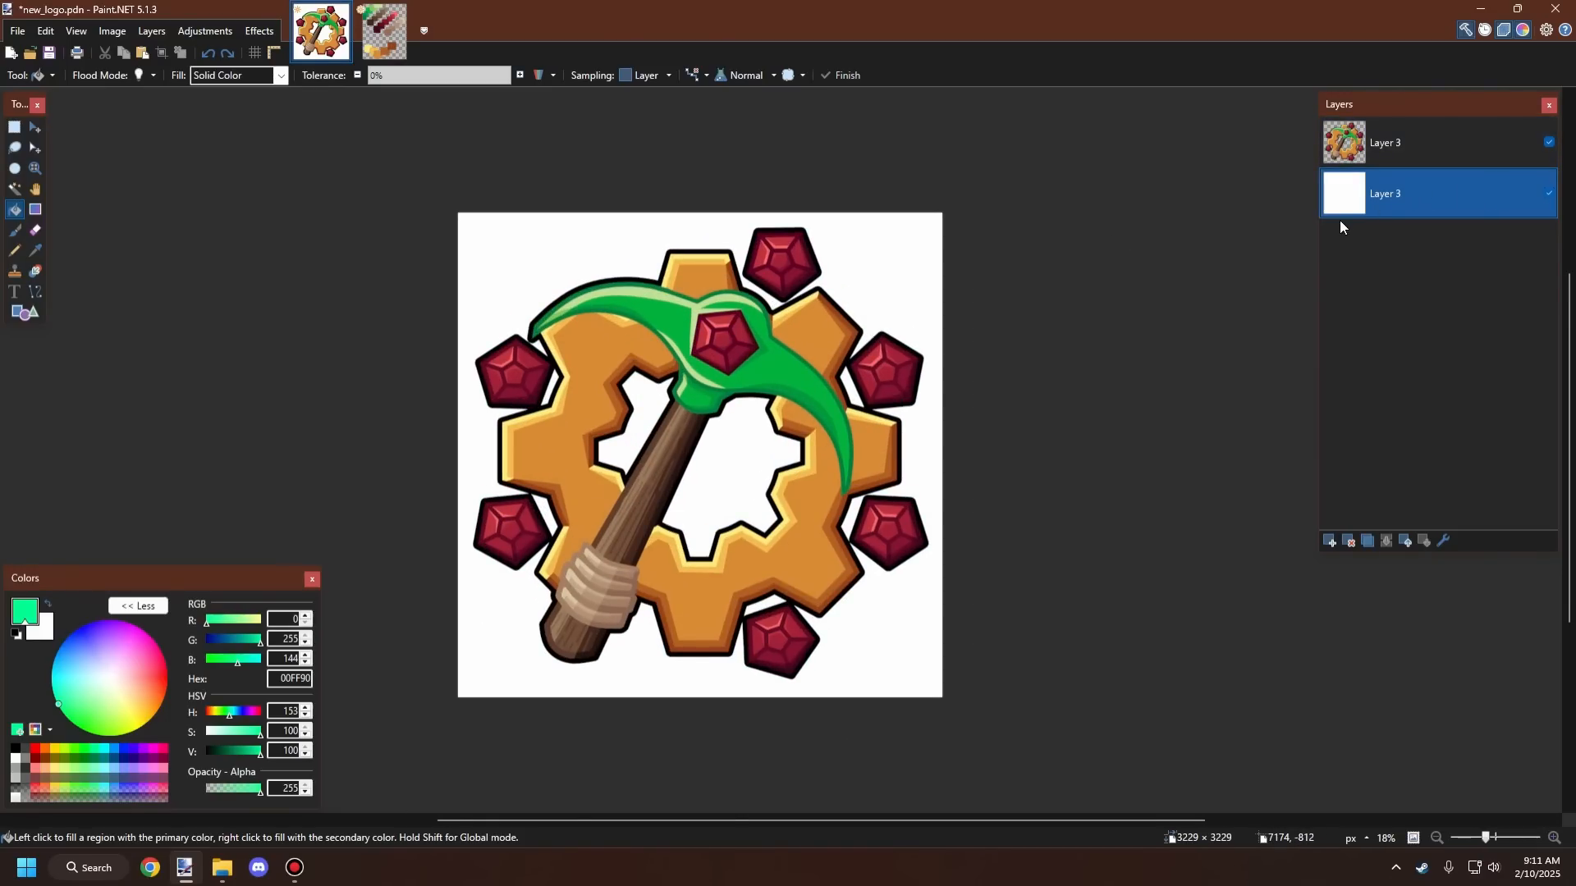
click(390, 37)
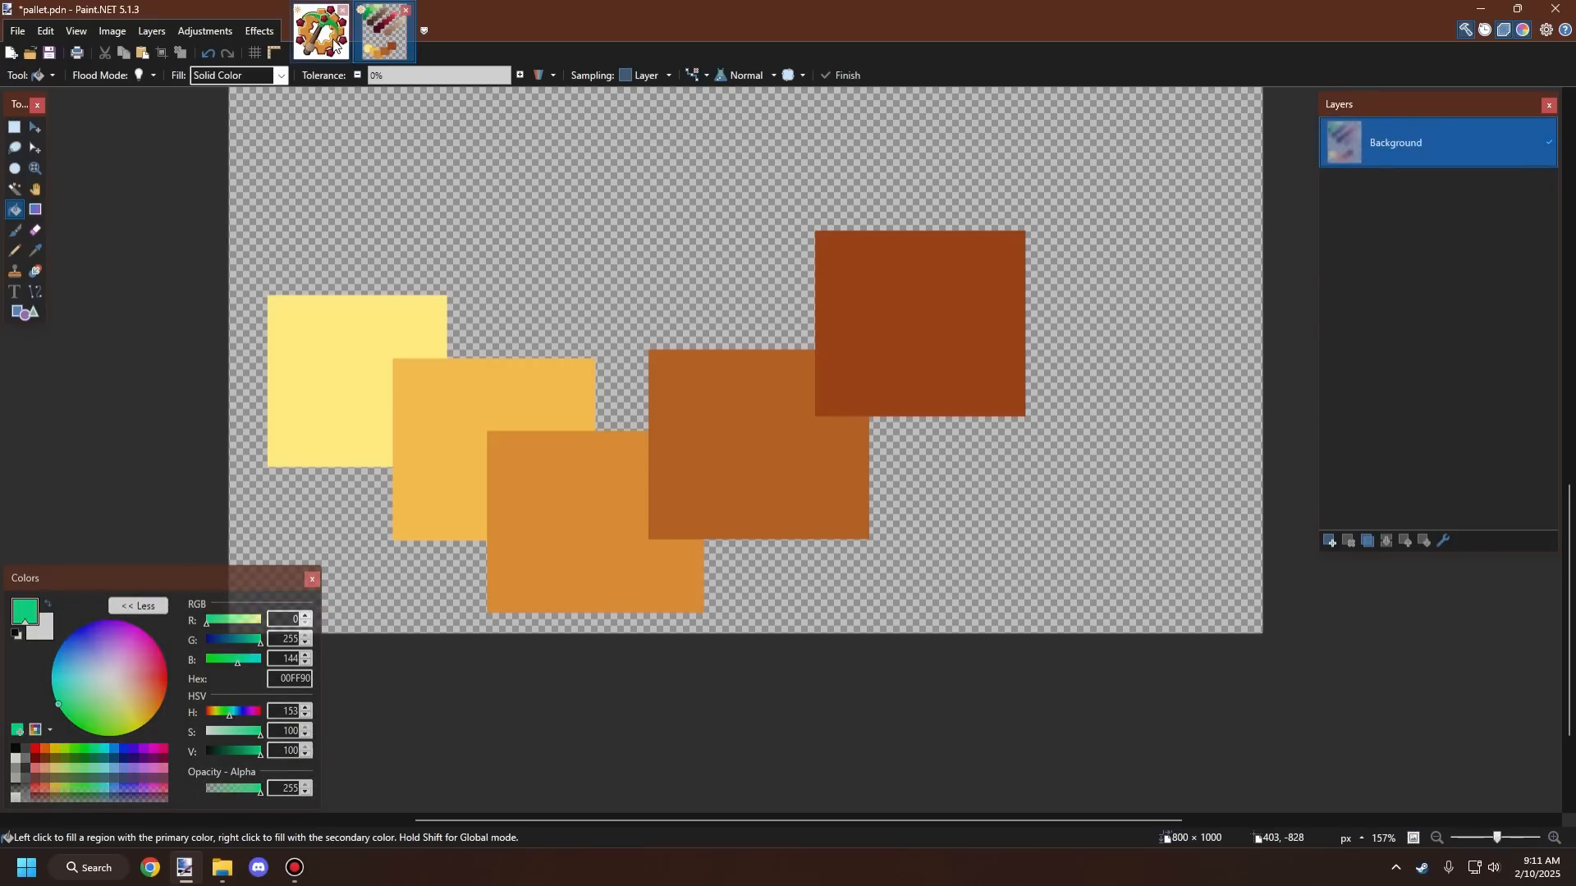
click(334, 43)
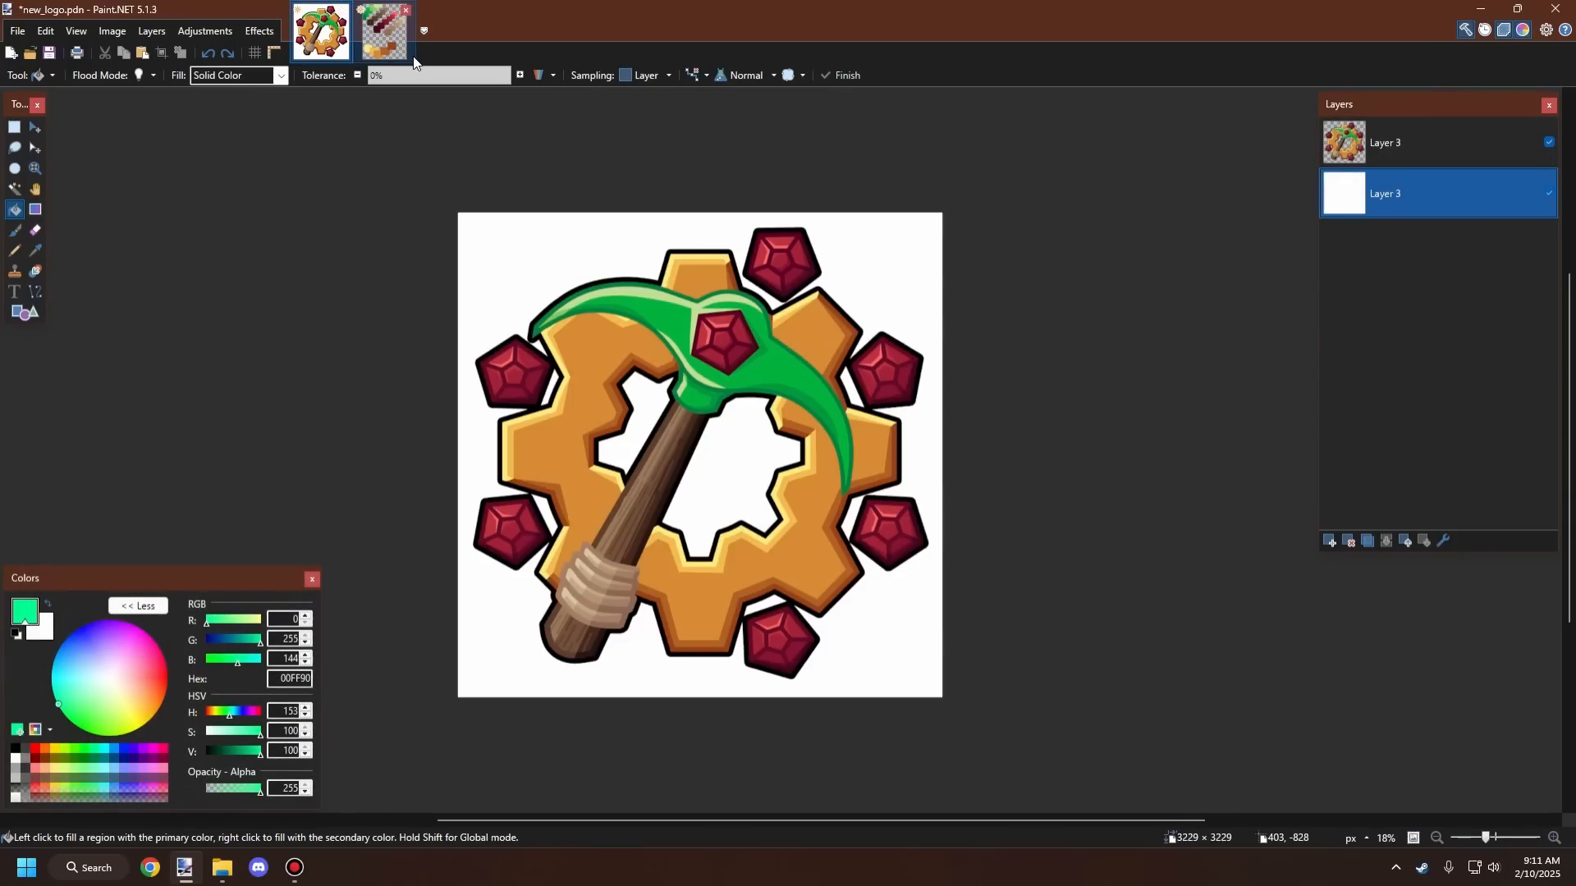
Step: Zoom in and out to review the outlined logo on its white background
scroll(821, 340, down, 2)
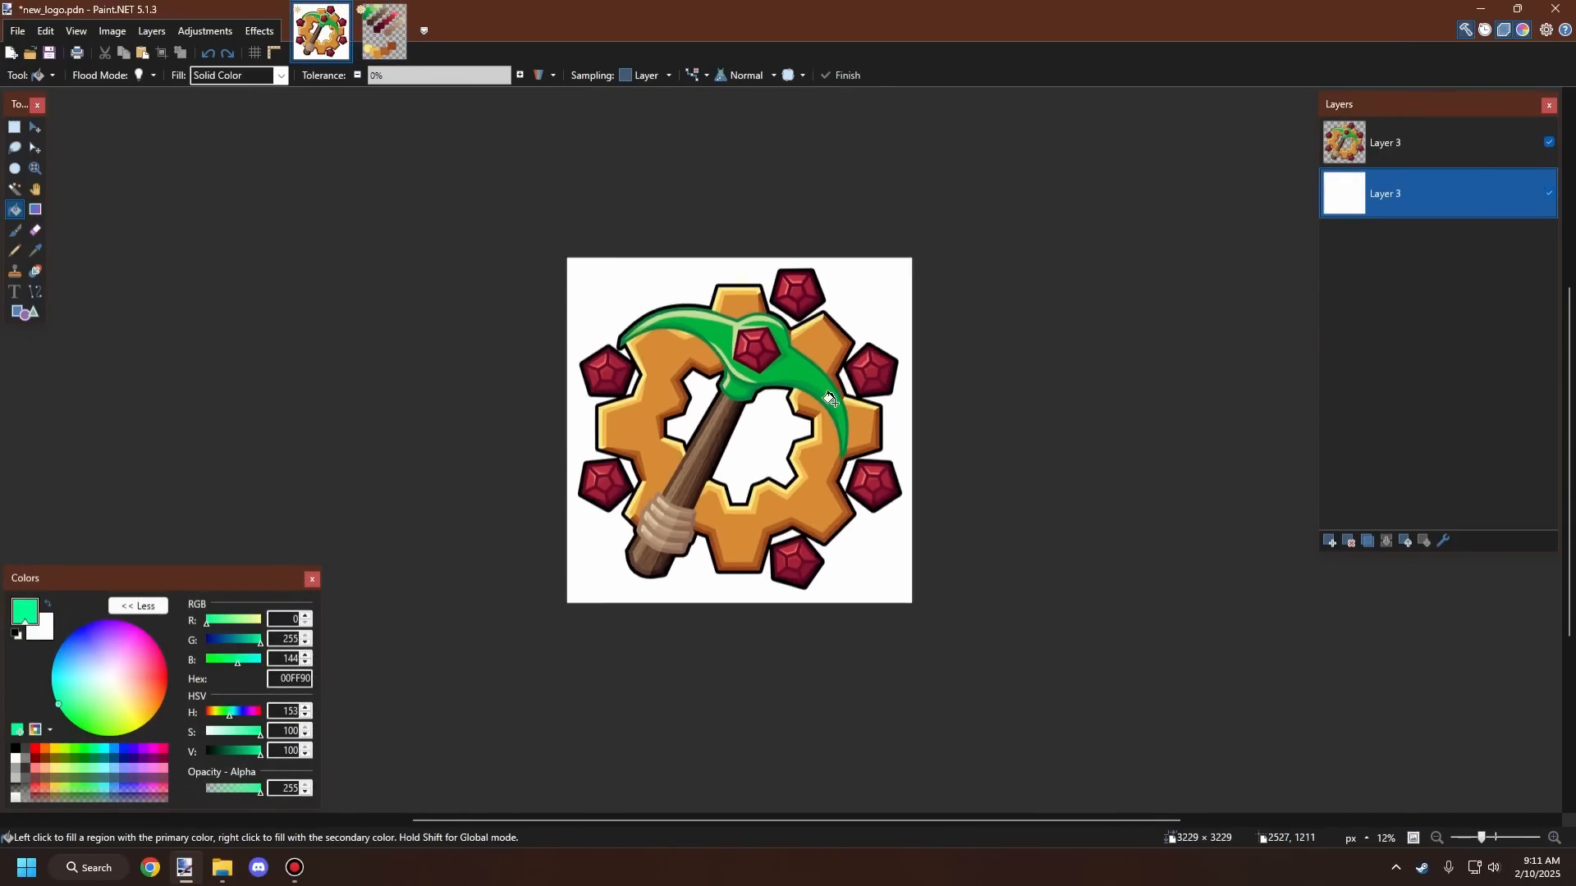
scroll(788, 349, up, 2)
scroll(764, 361, down, 2)
scroll(763, 362, up, 2)
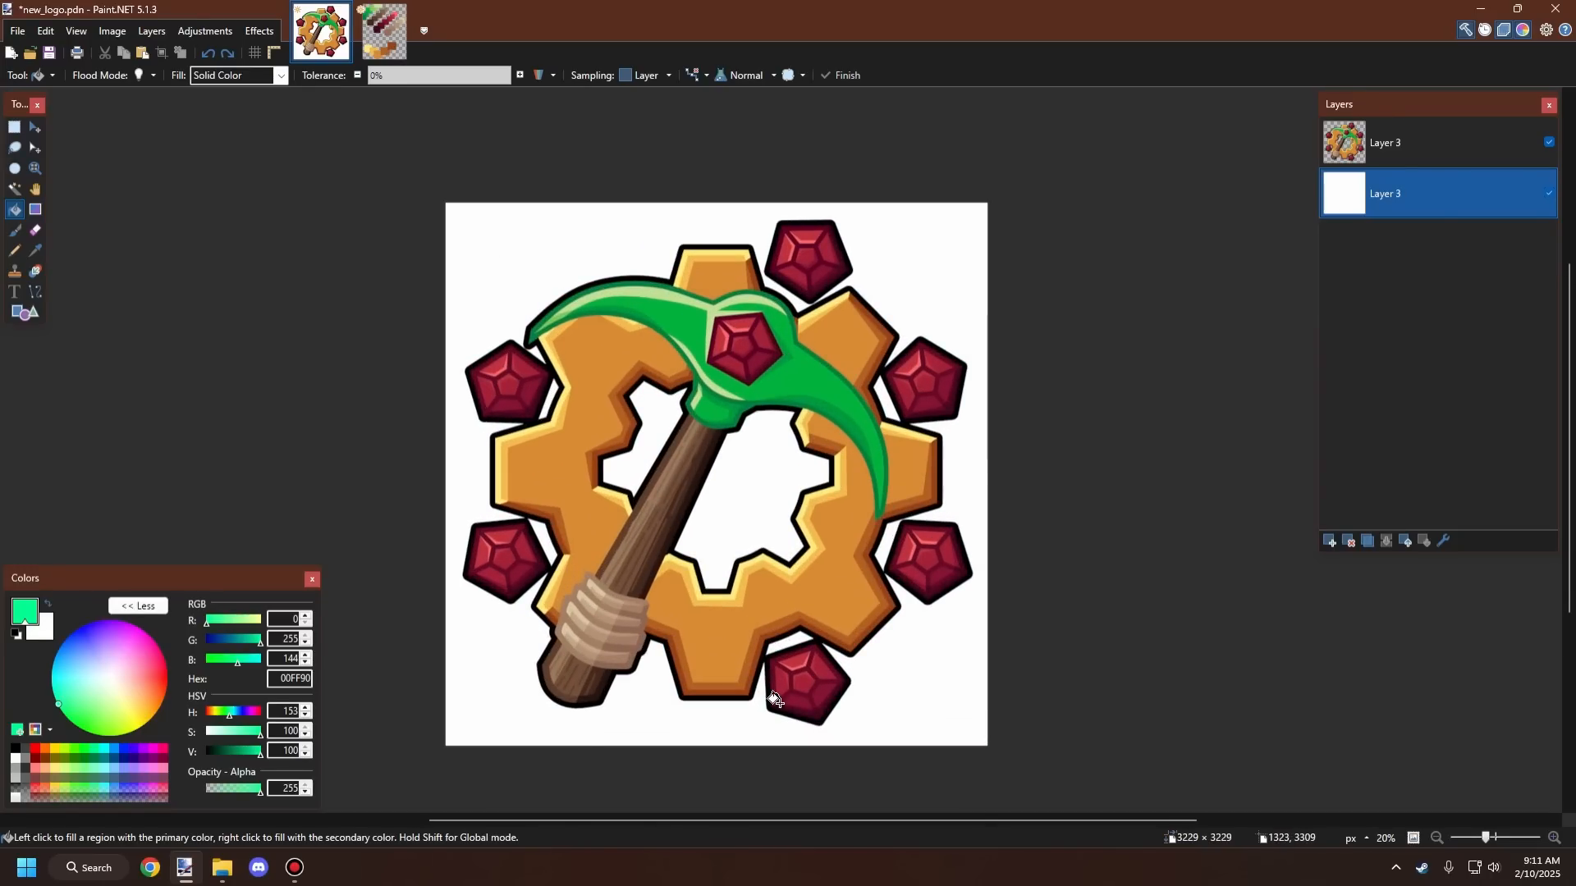
scroll(875, 422, down, 1)
scroll(903, 423, down, 2)
scroll(922, 423, up, 2)
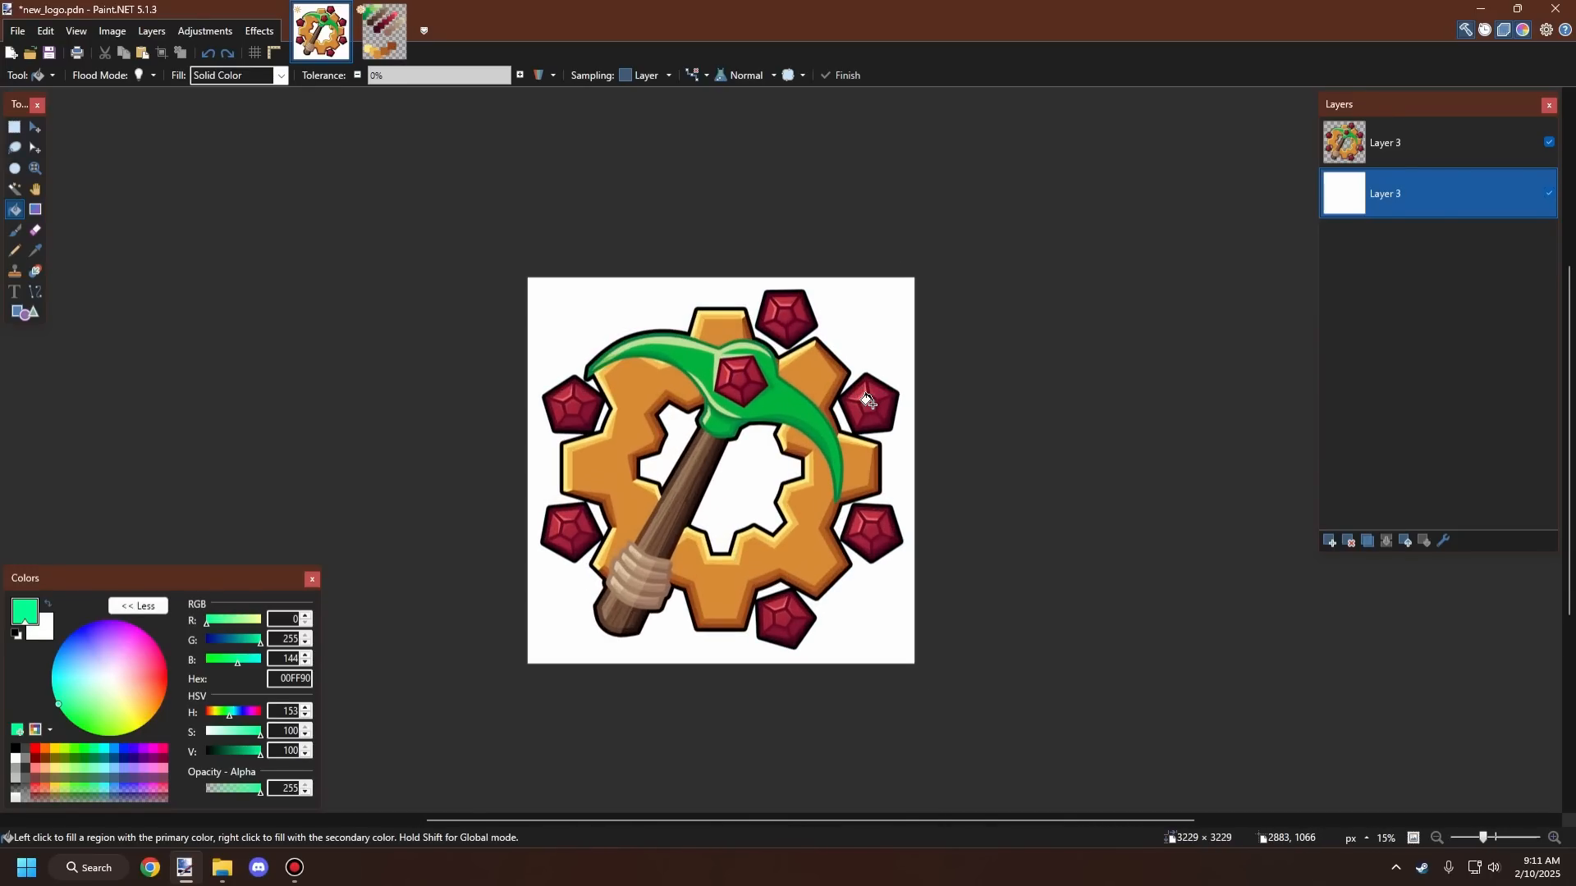
scroll(960, 409, down, 2)
scroll(952, 398, up, 2)
scroll(944, 391, up, 1)
scroll(944, 392, down, 2)
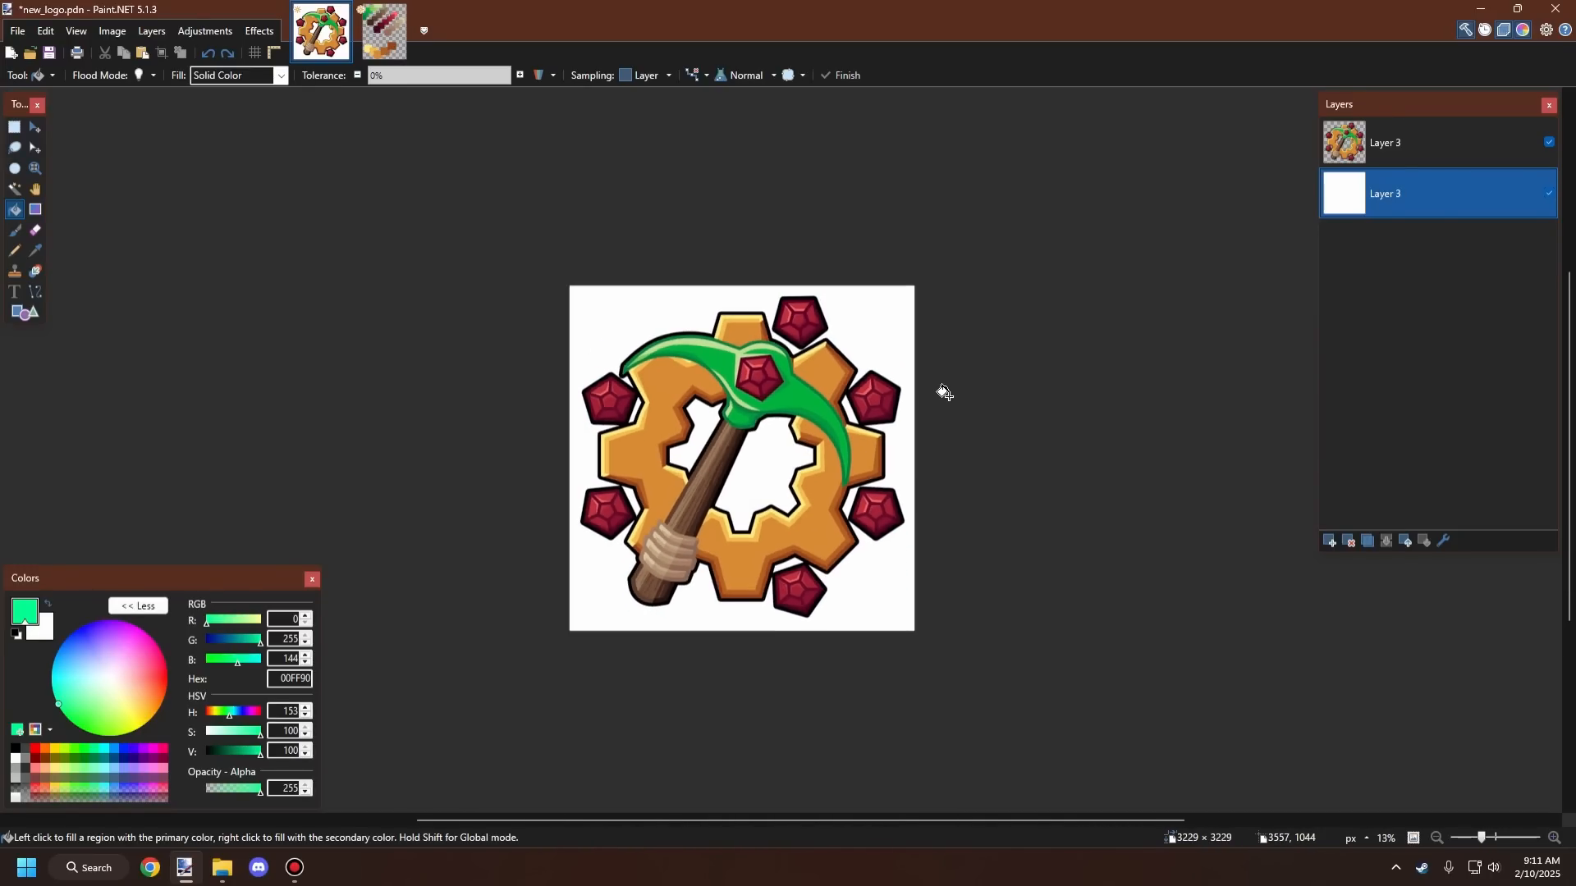
scroll(877, 356, up, 2)
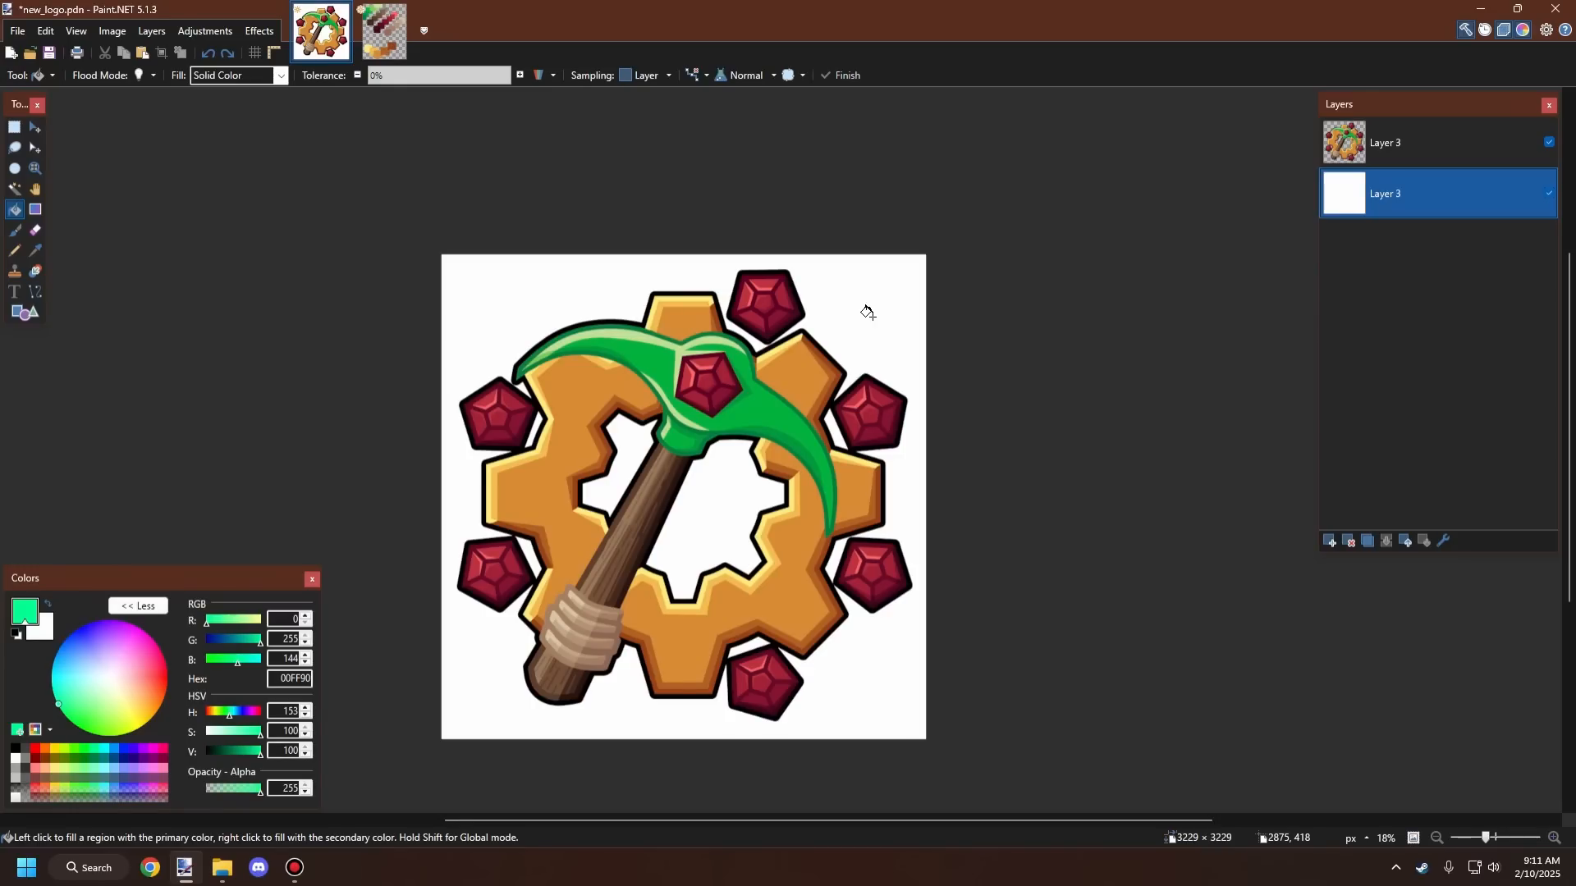
ctrl+scroll(1076, 292, down, 3)
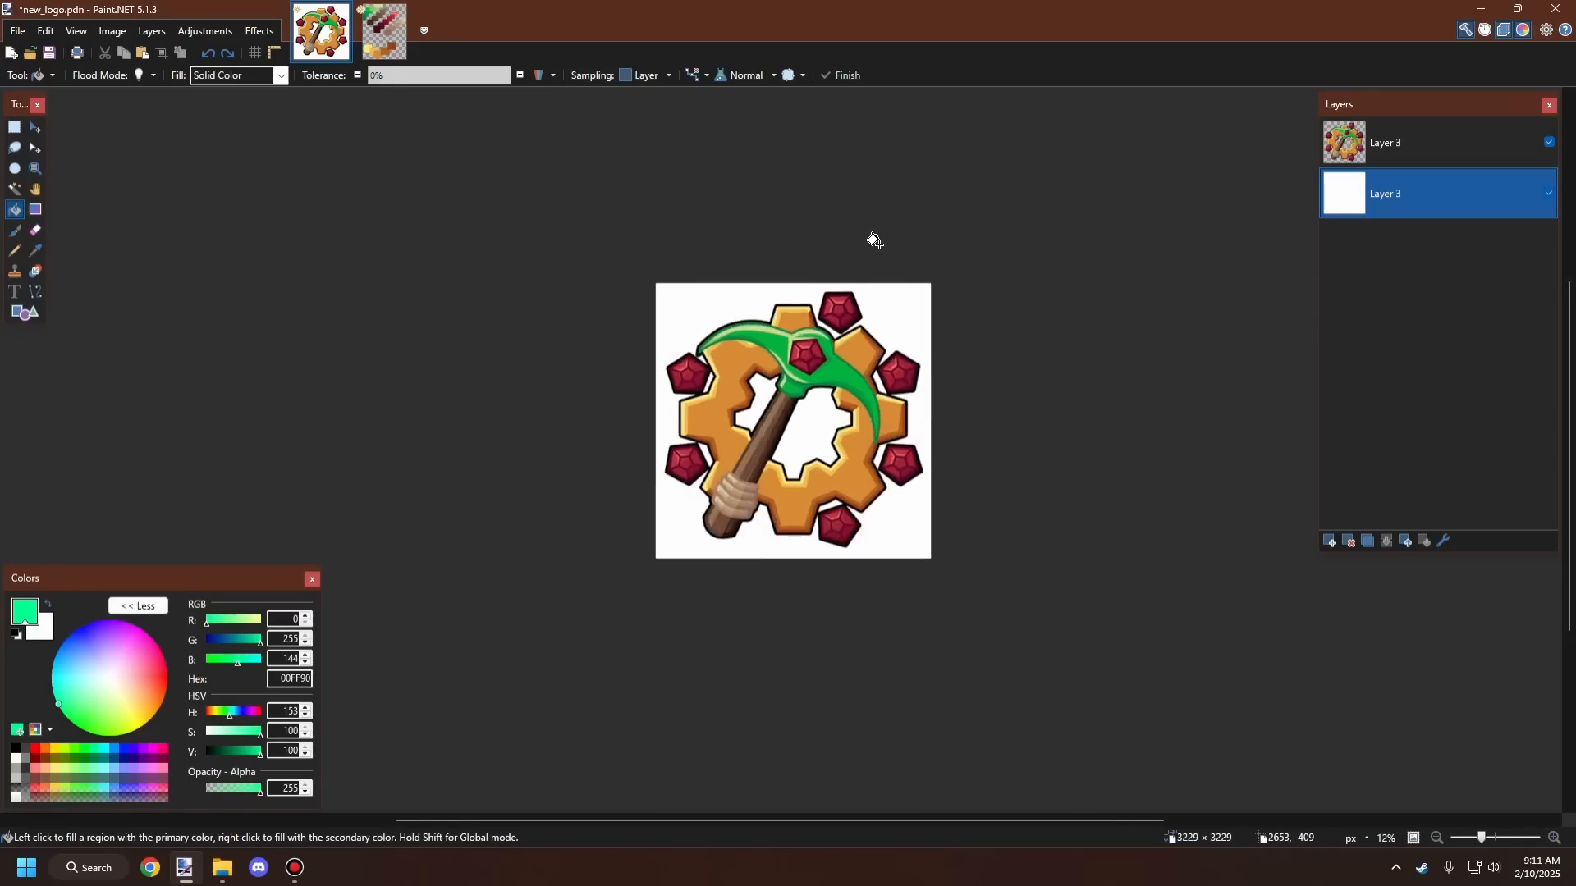
ctrl+scroll(869, 243, up, 3)
ctrl+scroll(845, 251, down, 2)
ctrl+scroll(903, 255, up, 3)
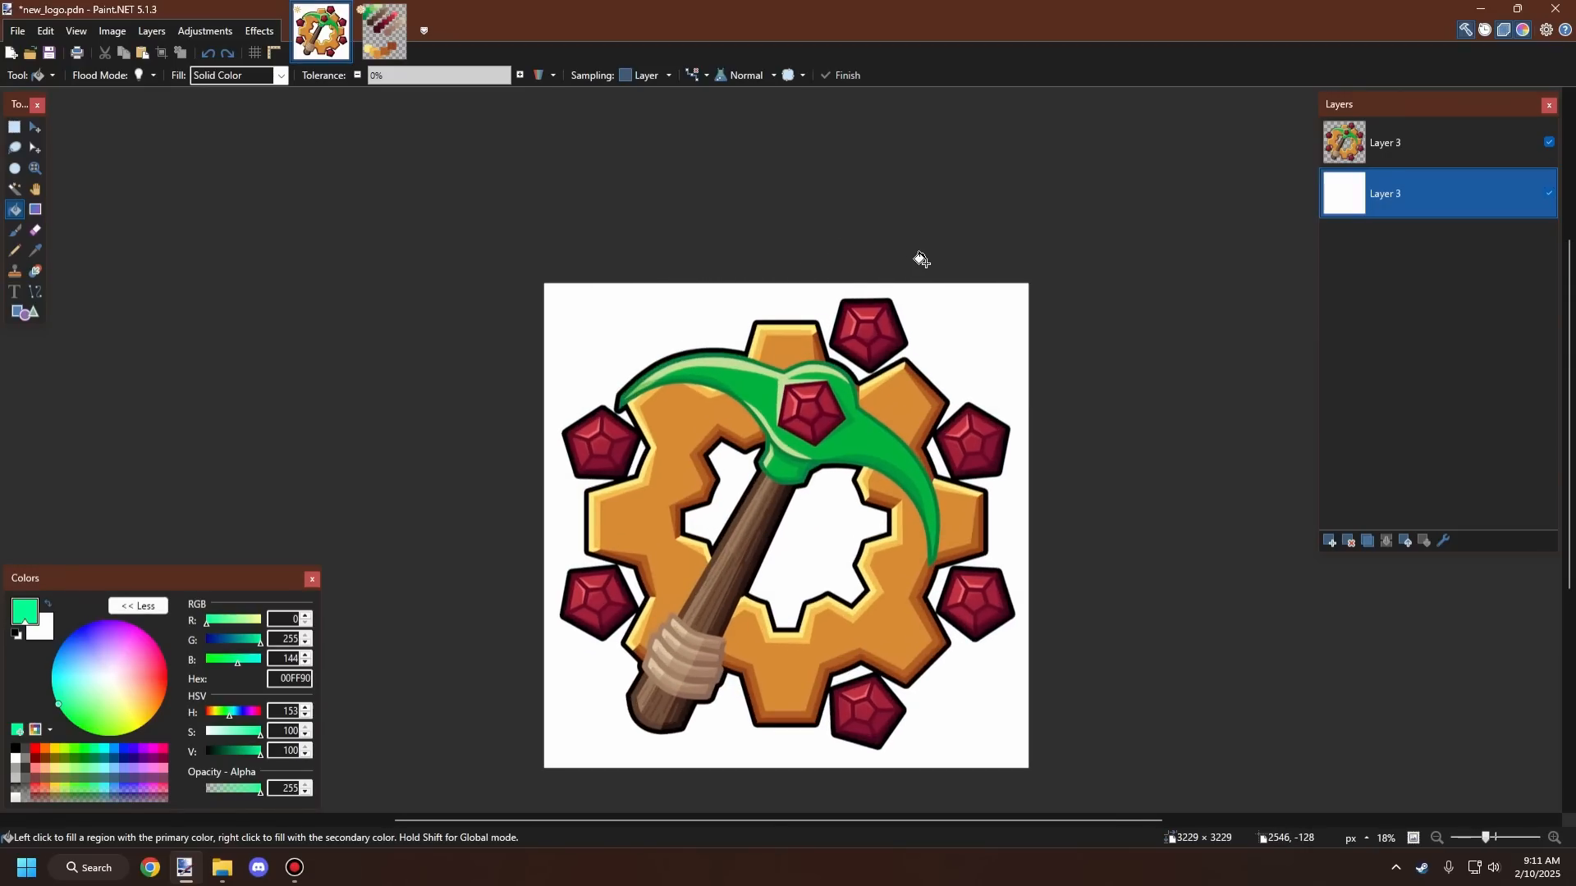
ctrl+scroll(870, 262, down, 4)
ctrl+scroll(832, 265, up, 4)
ctrl+scroll(834, 265, down, 1)
ctrl+scroll(834, 265, up, 2)
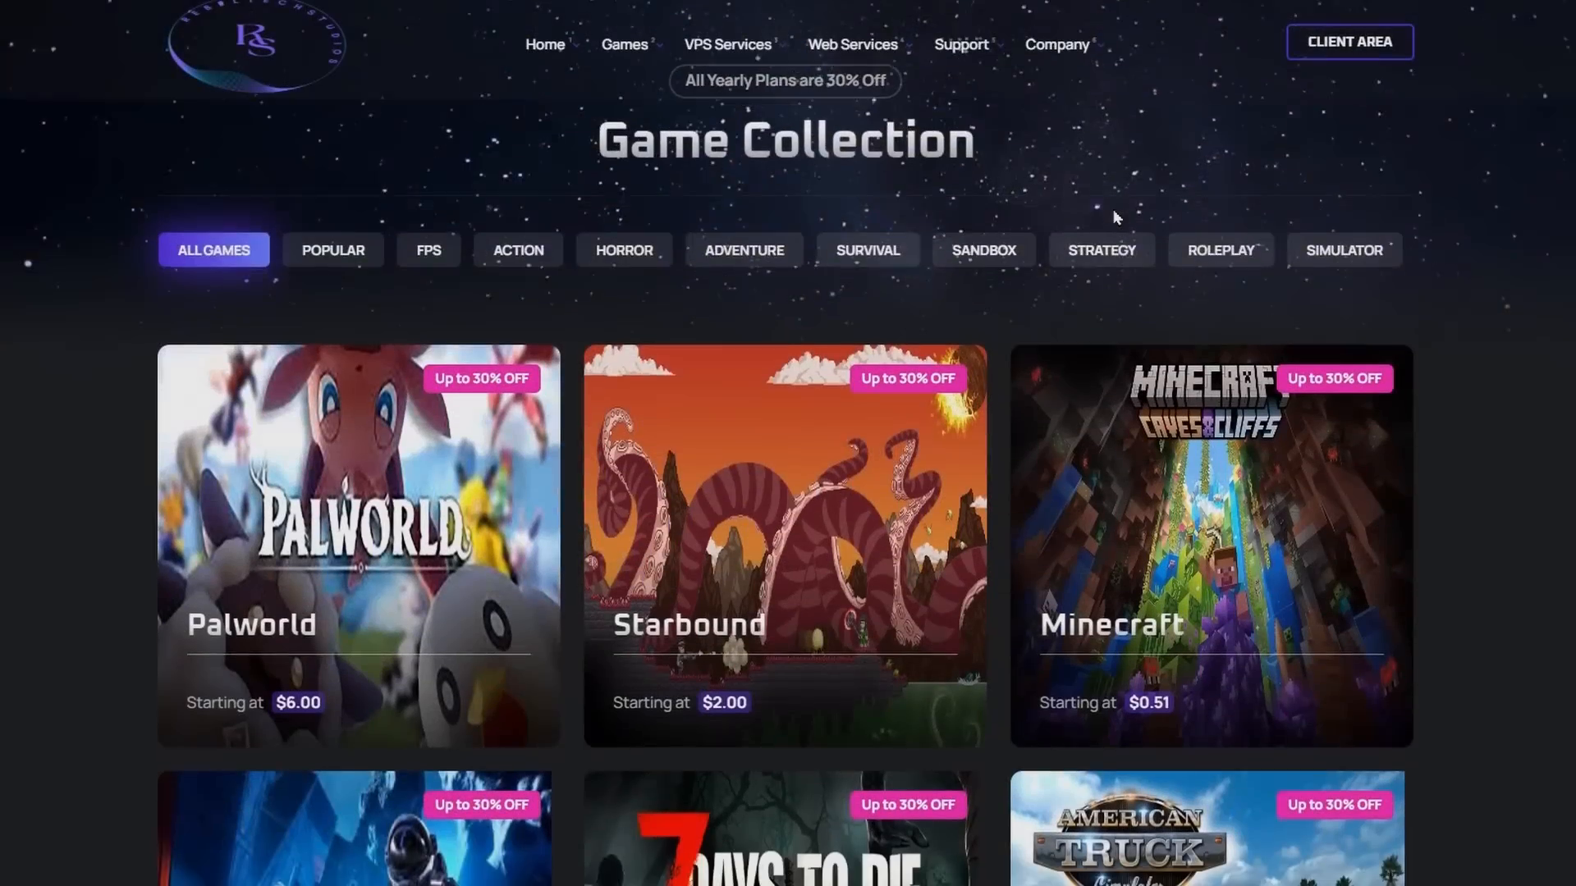
scroll(1113, 210, down, 6)
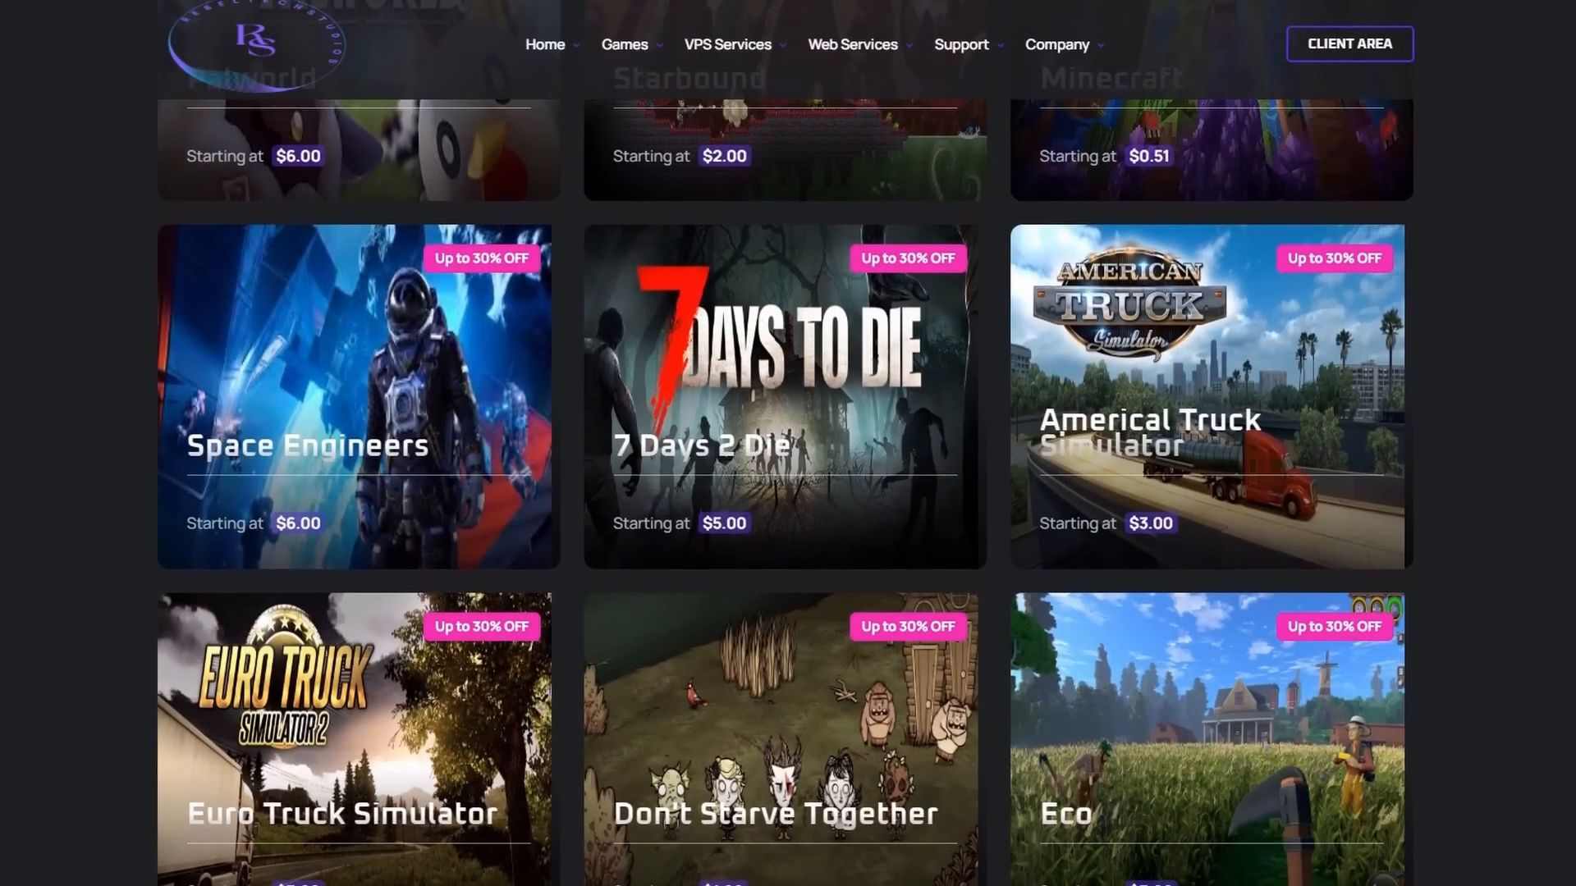
scroll(786, 492, down, 6)
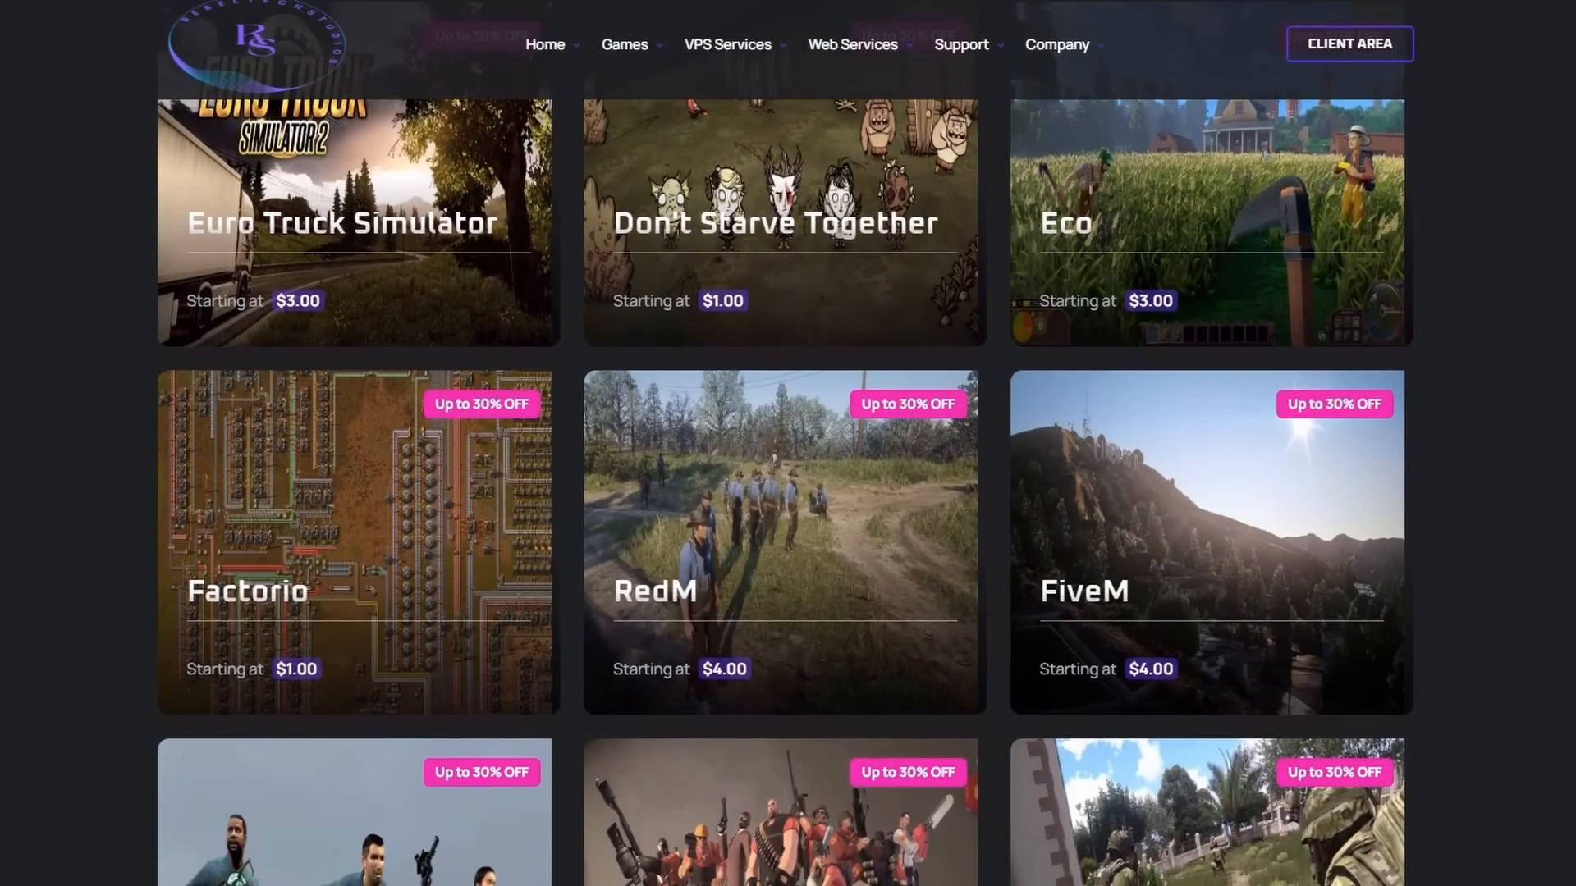
scroll(786, 443, down, 8)
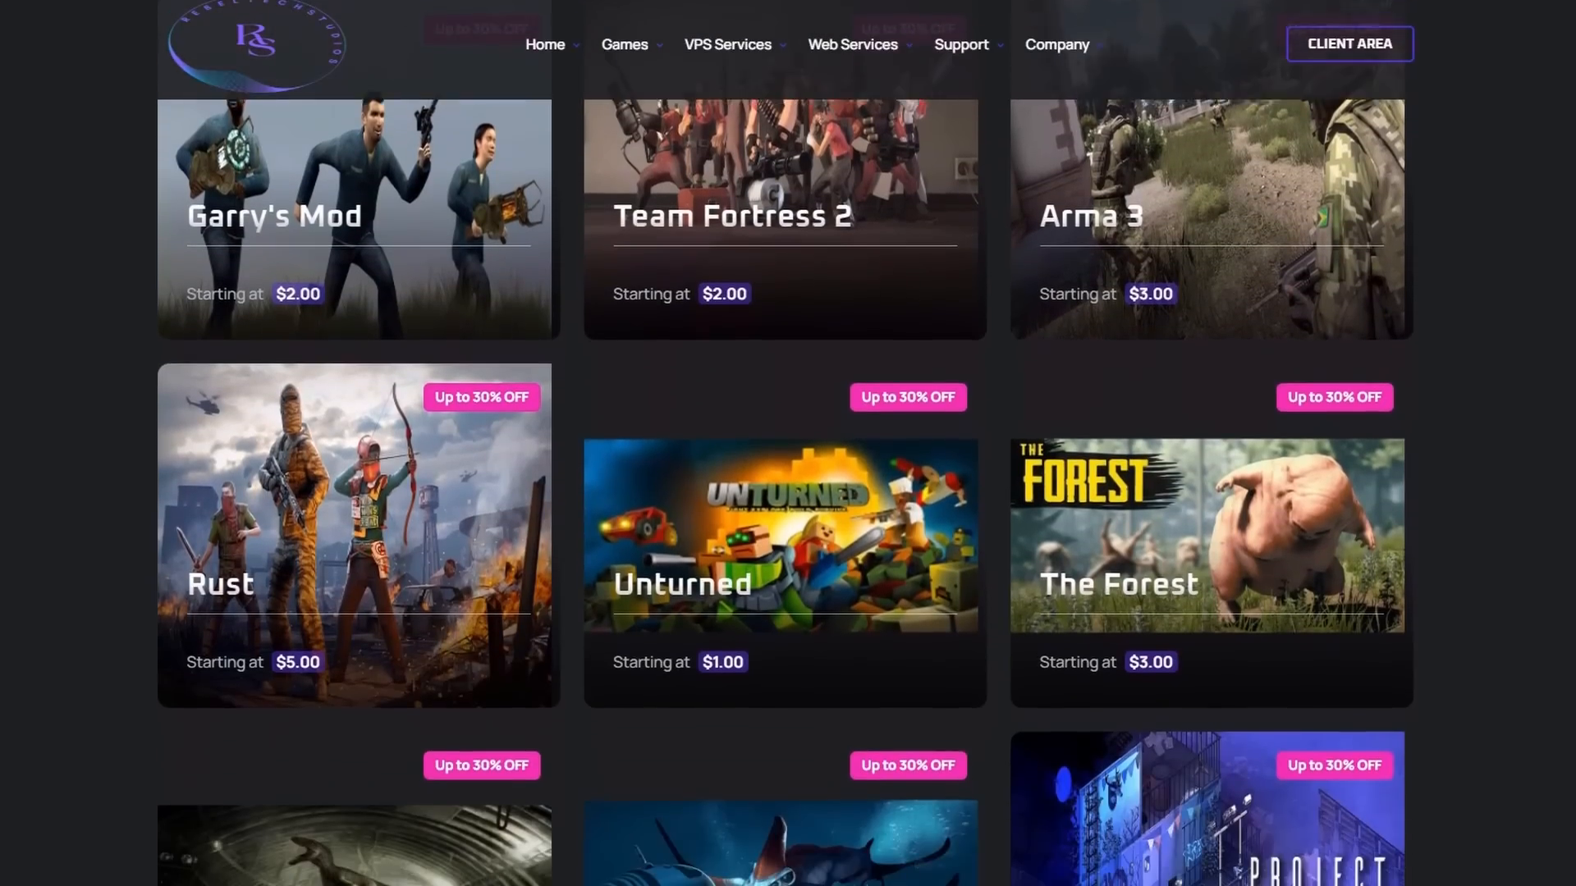
scroll(785, 443, down, 7)
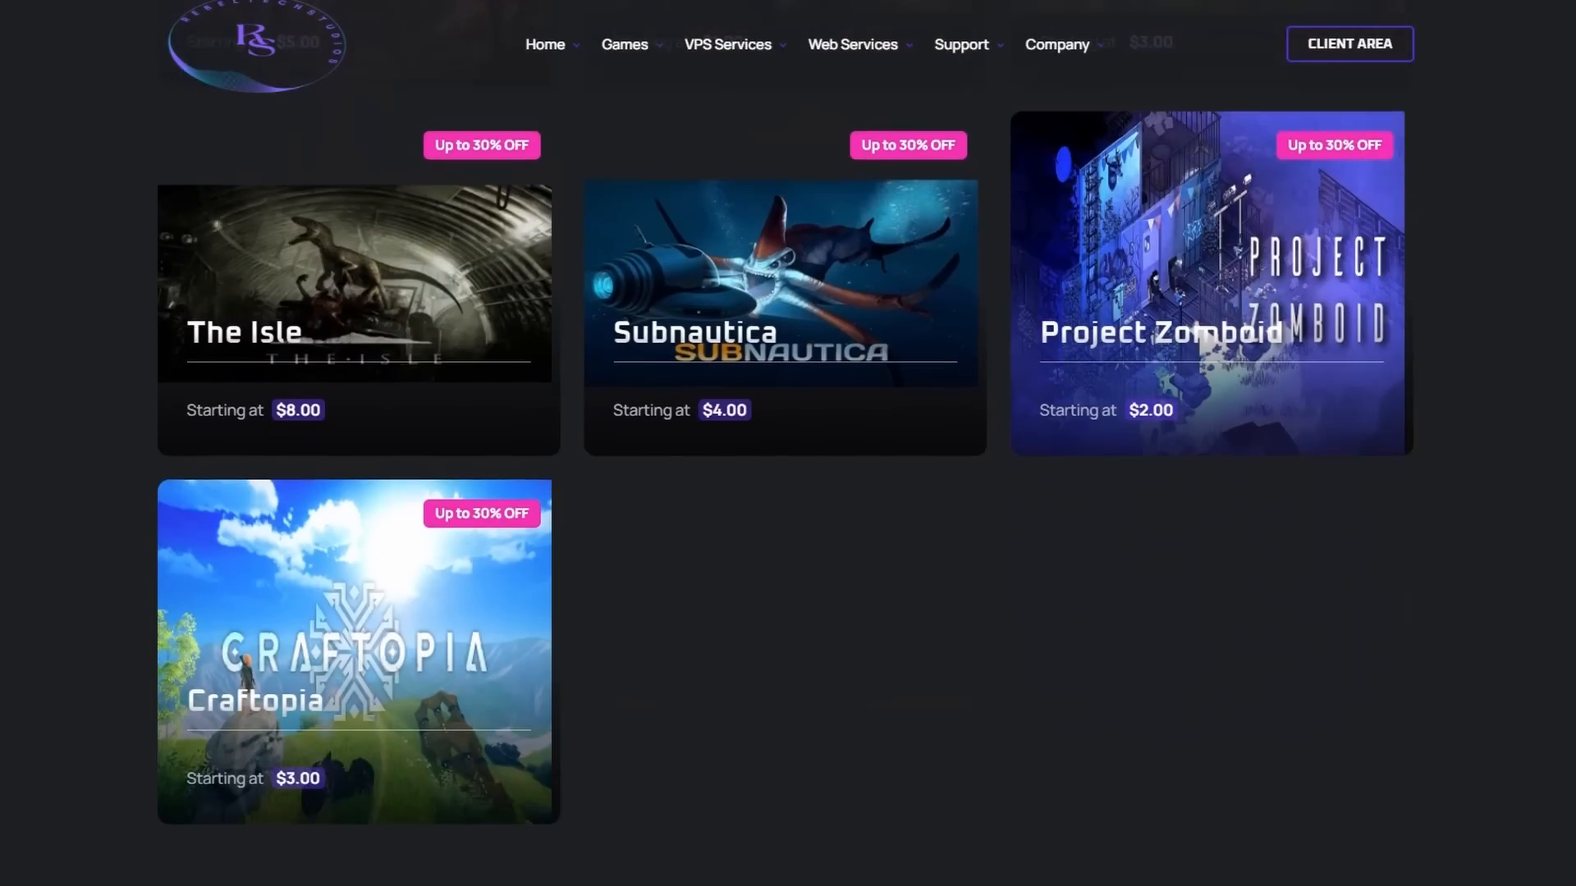
scroll(785, 444, down, 5)
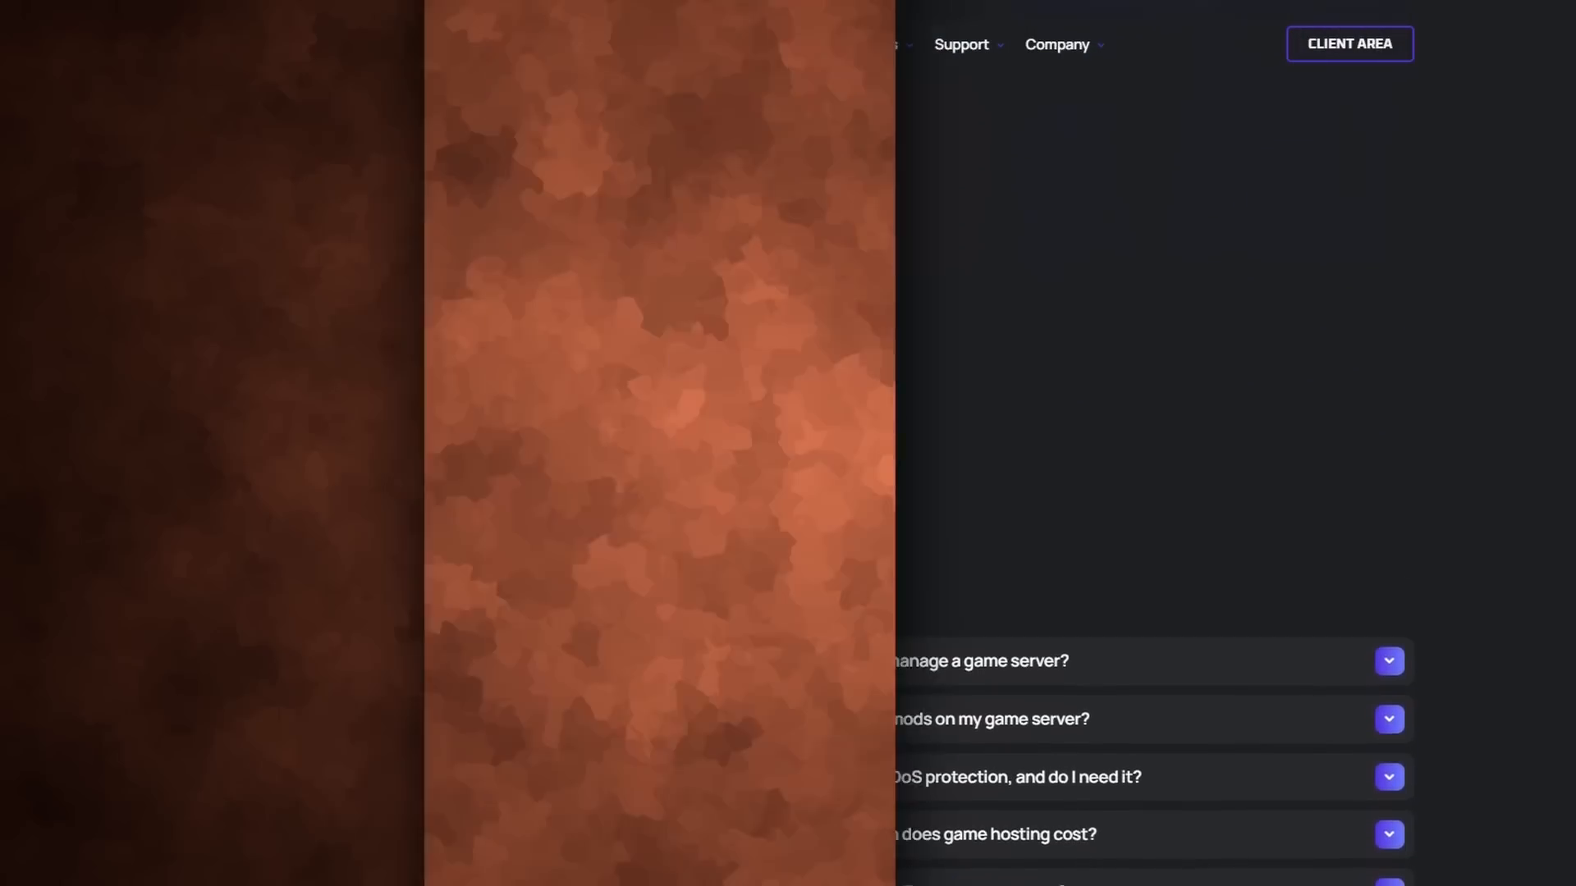